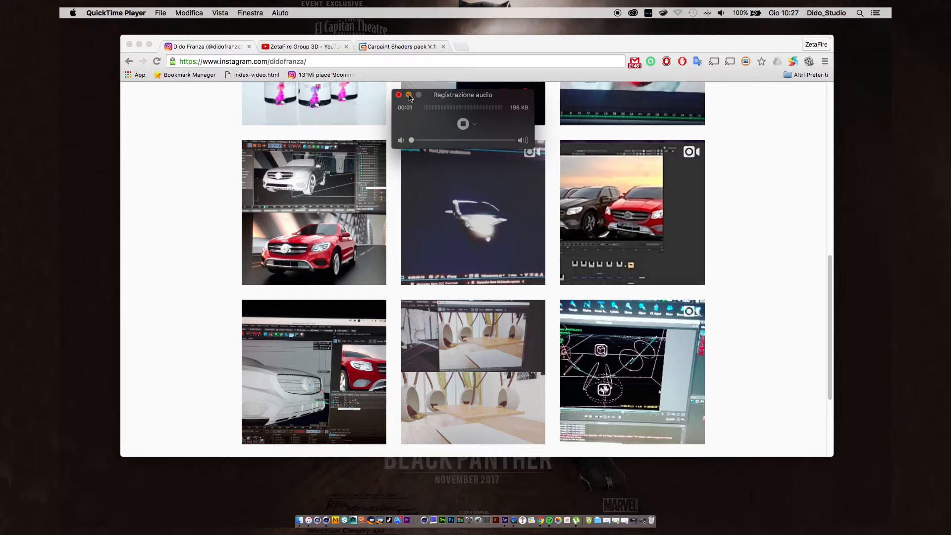
# Look over the posts on the Instagram profile, from the car renders up to the profile header
pyautogui.scroll(2, 417, 161)
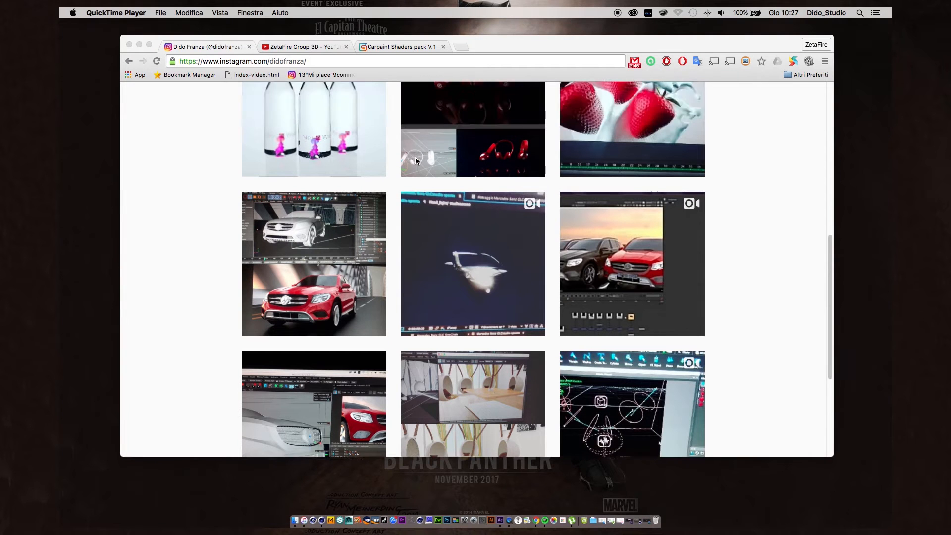
pyautogui.scroll(10, 417, 160)
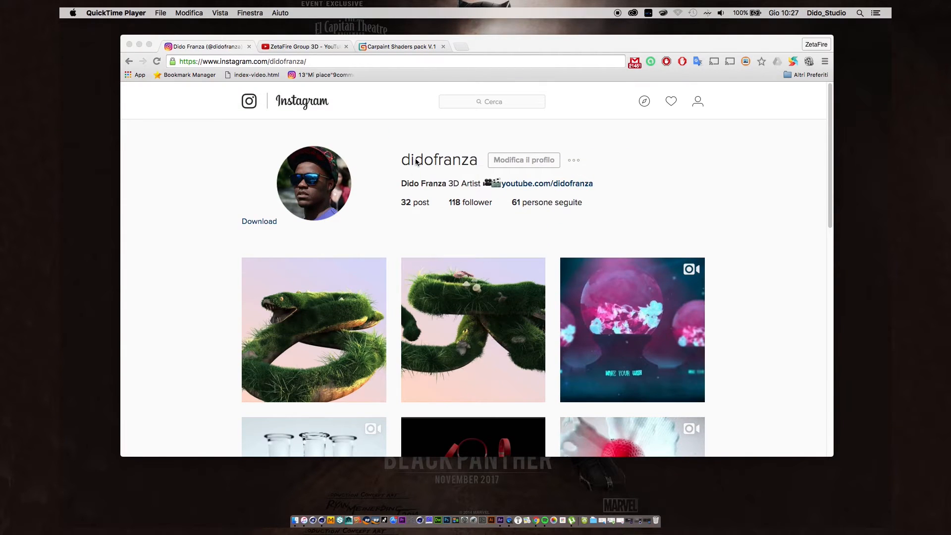
pyautogui.scroll(-5, 416, 162)
# Look through the uploaded Cinema 4D tutorials on the ZetaFire Group 3D YouTube channel
pyautogui.click(309, 47)
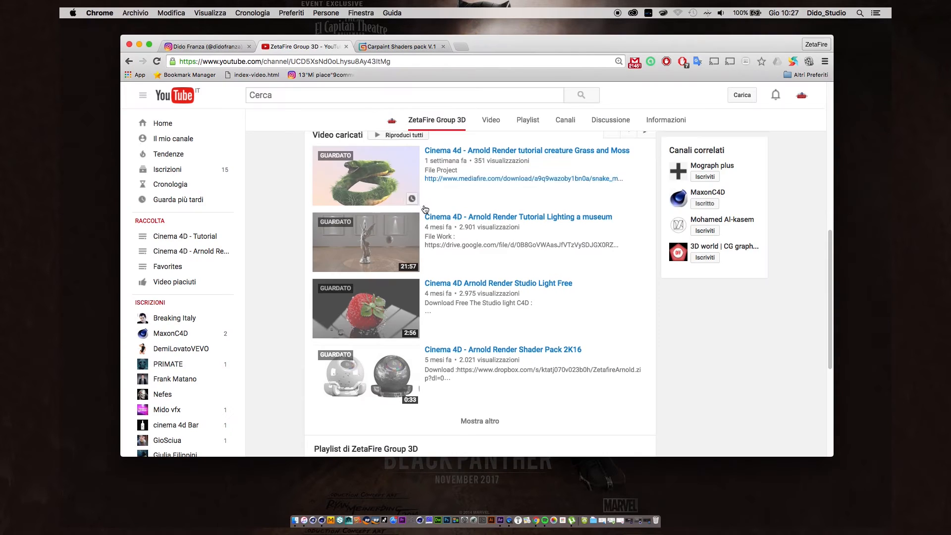
pyautogui.scroll(-4, 425, 209)
pyautogui.scroll(6, 425, 208)
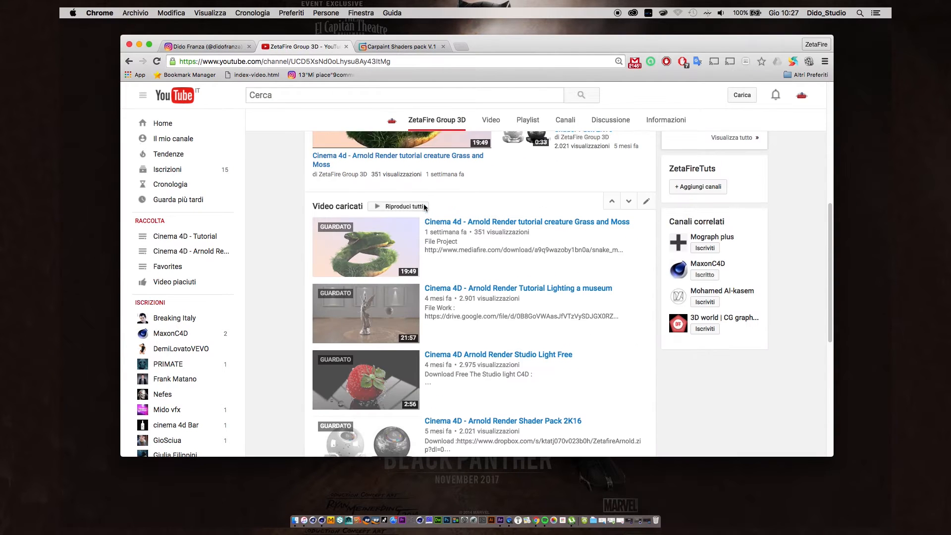
pyautogui.scroll(4, 424, 207)
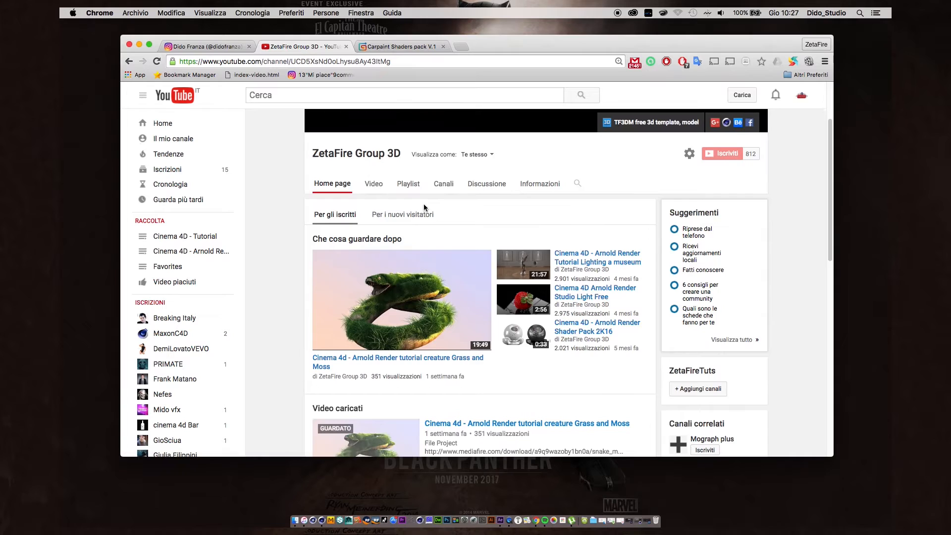
pyautogui.scroll(2, 424, 207)
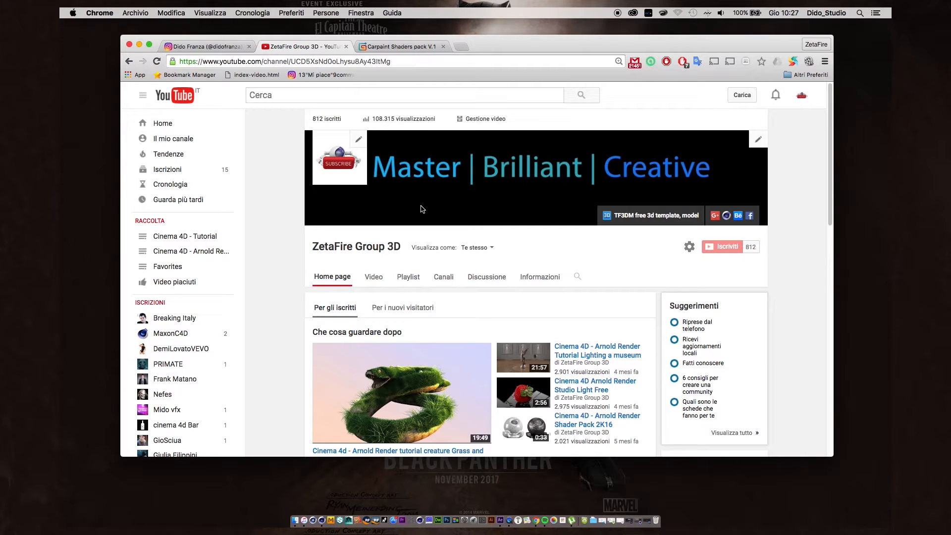
pyautogui.scroll(-3, 438, 356)
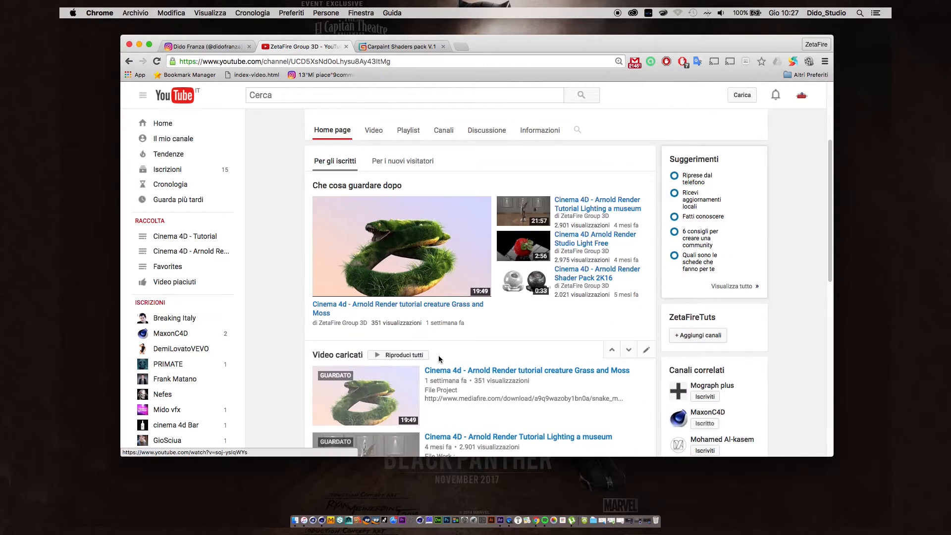
pyautogui.scroll(-1, 399, 384)
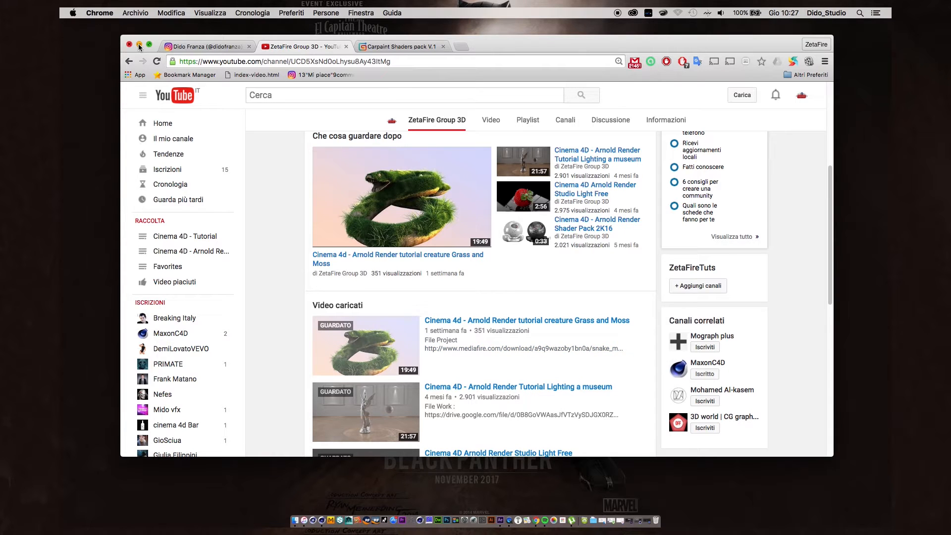
# Return to the Instagram profile and look at the Mercedes car render posts in its gallery
pyautogui.click(208, 46)
pyautogui.scroll(-3, 412, 223)
pyautogui.scroll(-4, 334, 288)
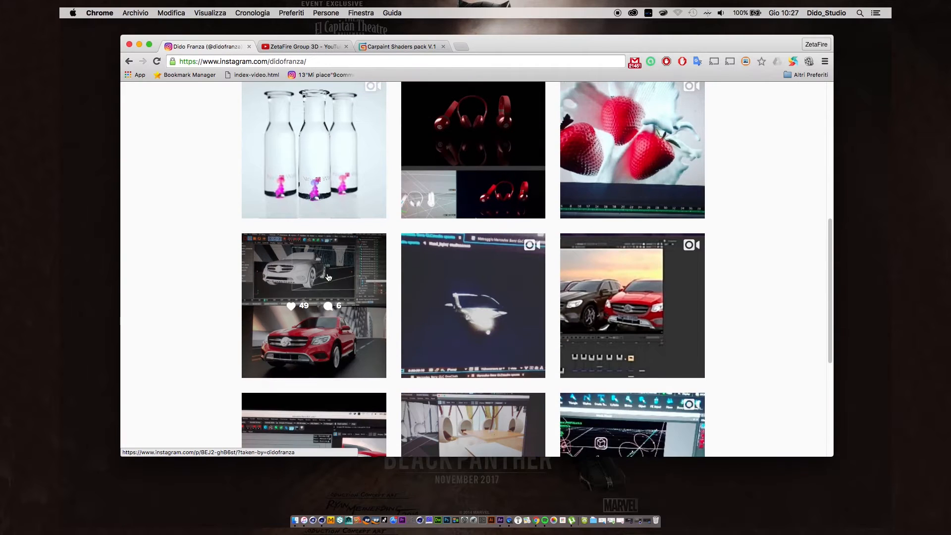
pyautogui.scroll(-2, 335, 328)
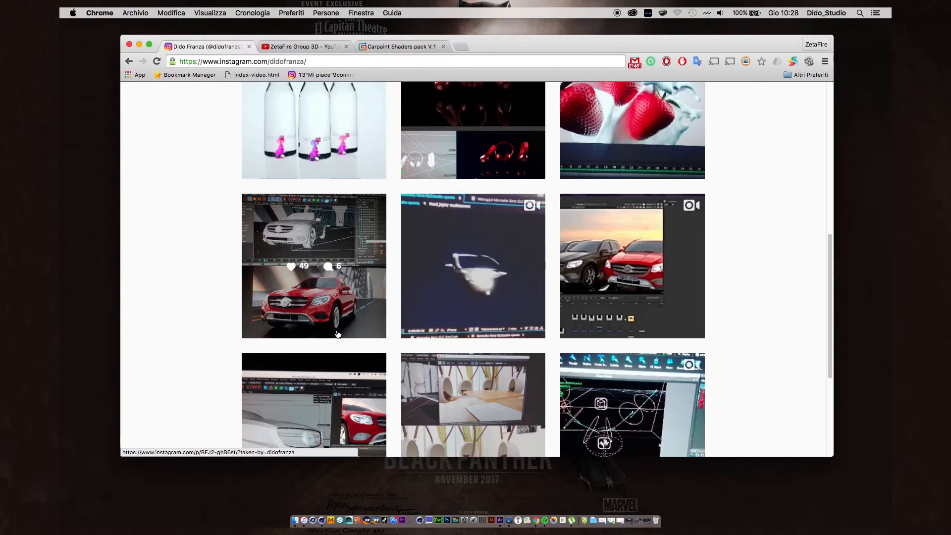
pyautogui.scroll(-5, 334, 328)
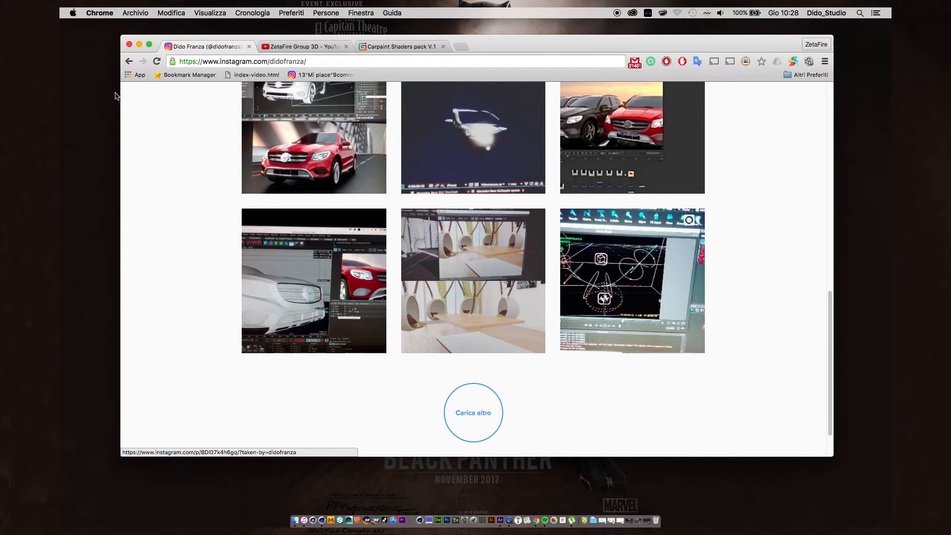
# Minimize the browser, restore Cinema 4D and switch to the open project Mercedes Benz GLC OneRoad.c4d
pyautogui.click(139, 45)
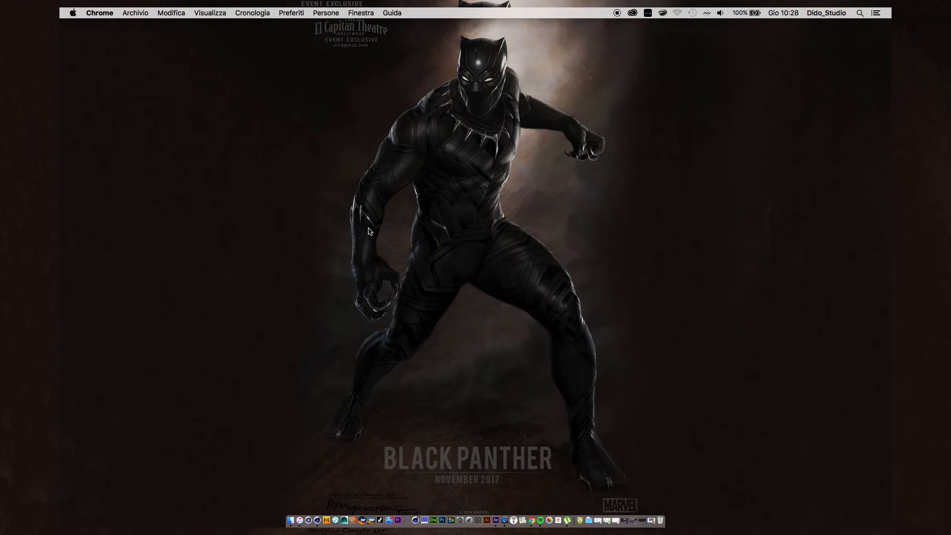
pyautogui.click(631, 522)
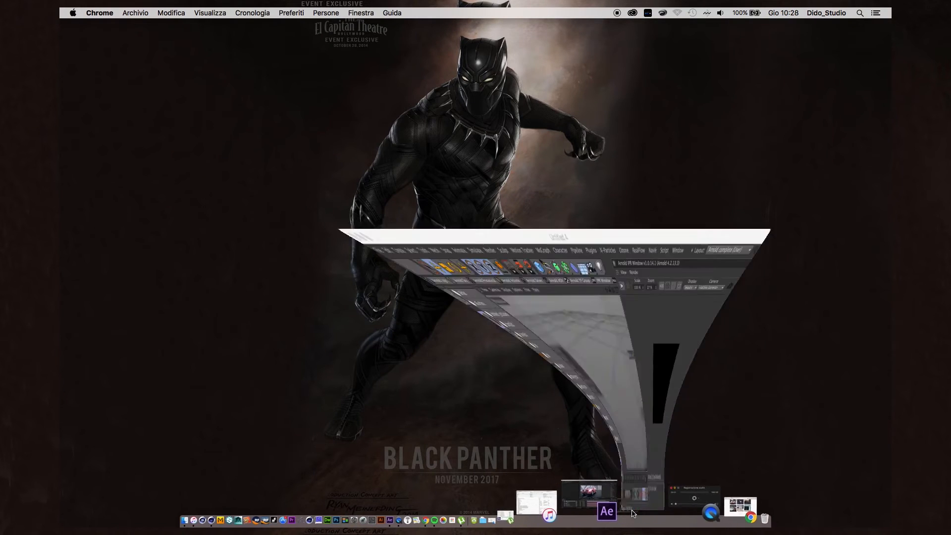
pyautogui.scroll(-2, 436, 193)
pyautogui.moveTo(356, 40); pyautogui.dragTo(347, 45)
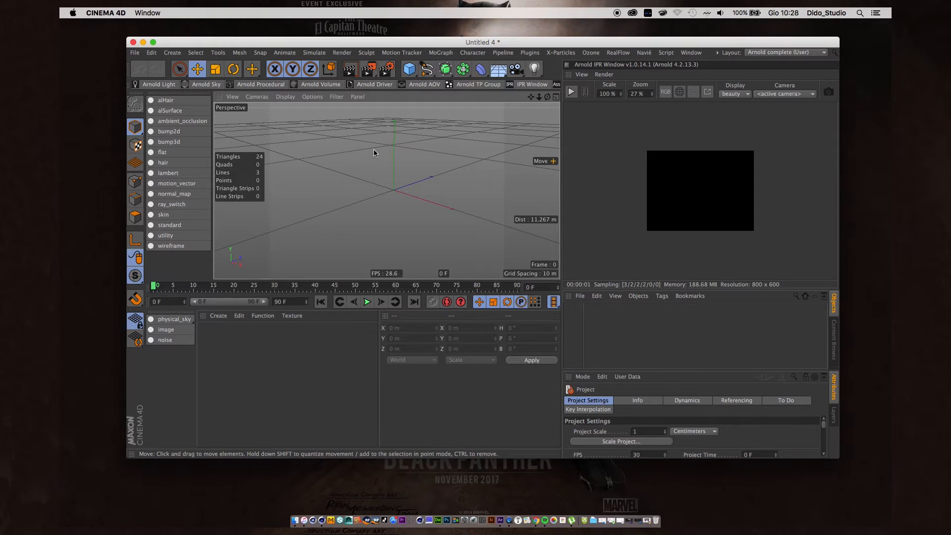
pyautogui.press('v')
pyautogui.moveTo(372, 171)
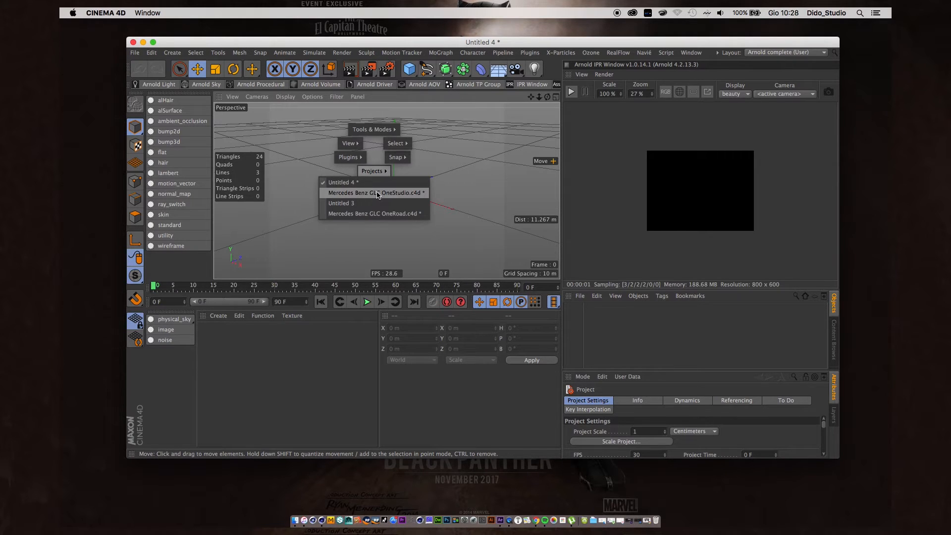
pyautogui.click(387, 214)
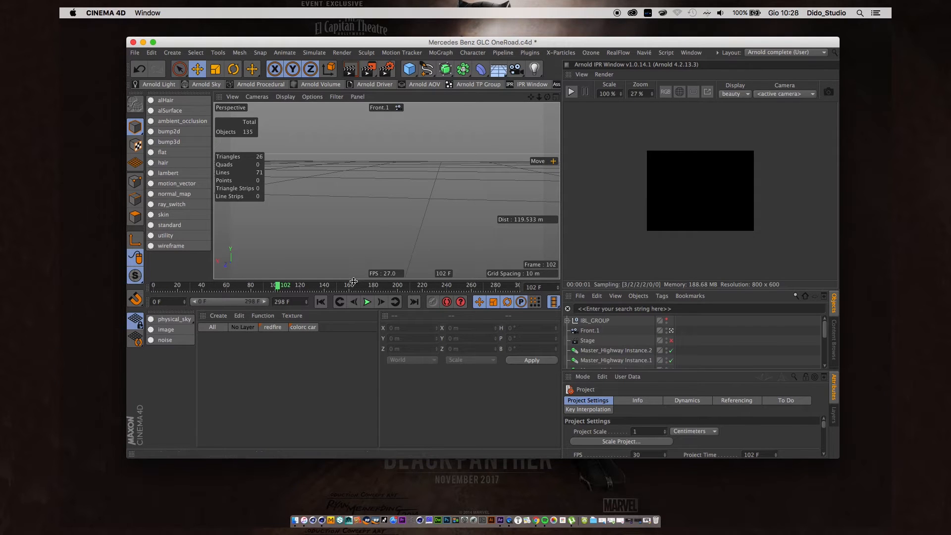
# Enlarge the perspective viewport and examine the car and the highway bridge around it from near and far
pyautogui.moveTo(353, 281); pyautogui.dragTo(354, 340)
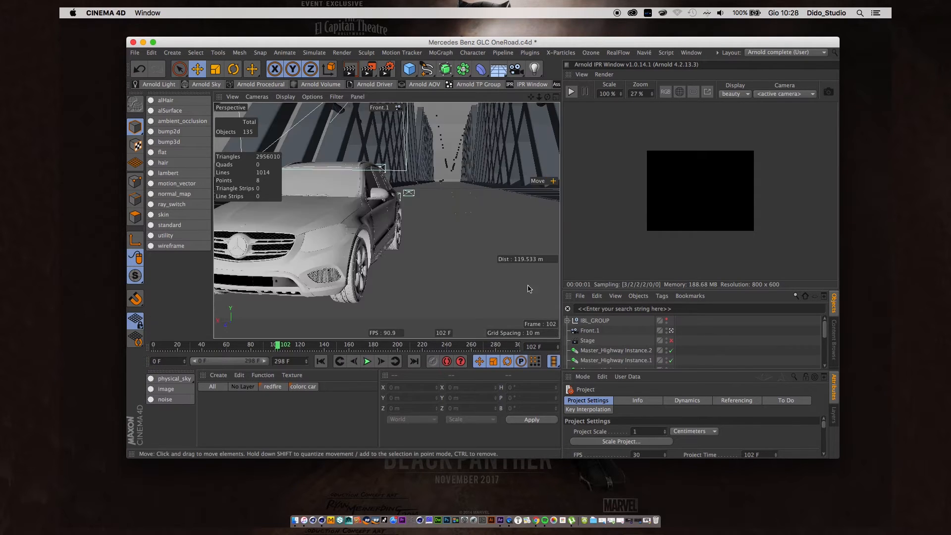
pyautogui.keyDown('alt'); pyautogui.moveTo(316, 236); pyautogui.dragTo(427, 237, button='middle'); pyautogui.keyUp('alt')
pyautogui.scroll(-10, 426, 236)
pyautogui.scroll(-10, 427, 239)
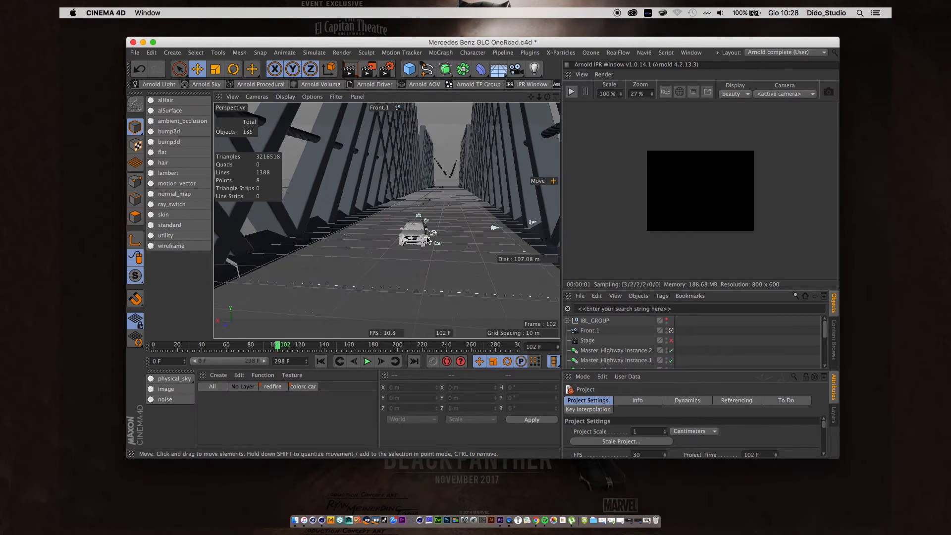
pyautogui.moveTo(409, 248)
pyautogui.keyDown('alt'); pyautogui.mouseDown()
pyautogui.moveTo(382, 266)
pyautogui.moveTo(449, 272)
pyautogui.moveTo(418, 256)
pyautogui.mouseUp(); pyautogui.keyUp('alt')
pyautogui.scroll(15, 422, 236)
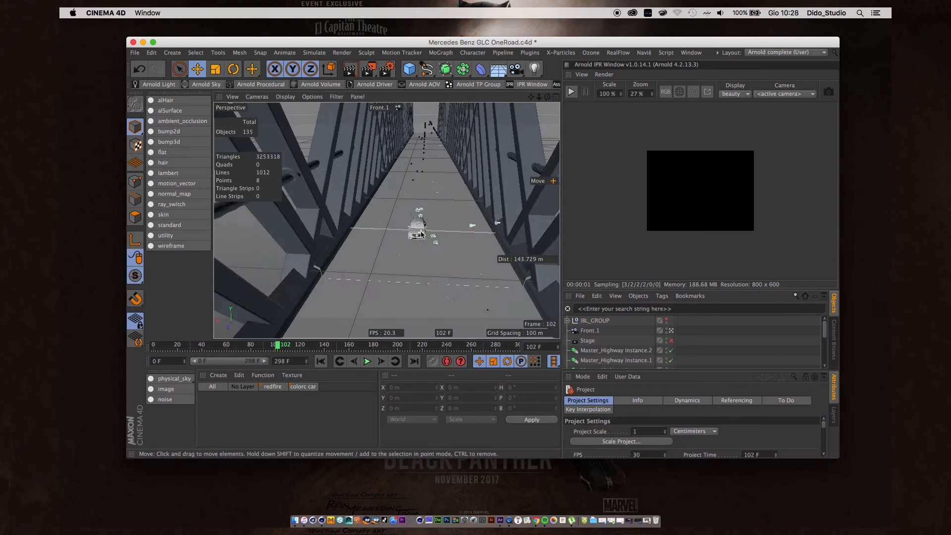
pyautogui.keyDown('alt'); pyautogui.moveTo(419, 233); pyautogui.dragTo(396, 230); pyautogui.keyUp('alt')
pyautogui.scroll(3, 409, 234)
pyautogui.scroll(-10, 424, 253)
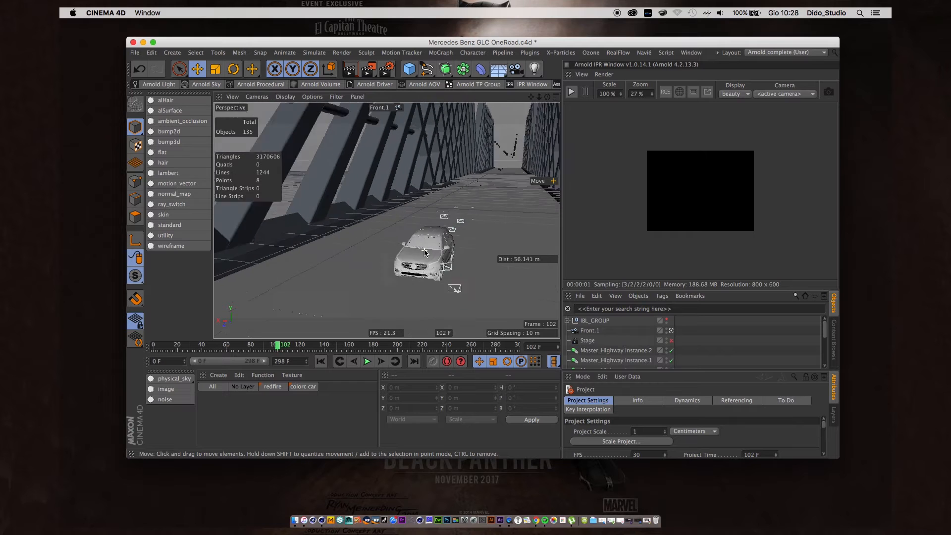
pyautogui.scroll(-3, 424, 252)
pyautogui.keyDown('alt'); pyautogui.moveTo(411, 241); pyautogui.dragTo(363, 213); pyautogui.keyUp('alt')
pyautogui.keyDown('alt'); pyautogui.moveTo(374, 250); pyautogui.dragTo(429, 260); pyautogui.keyUp('alt')
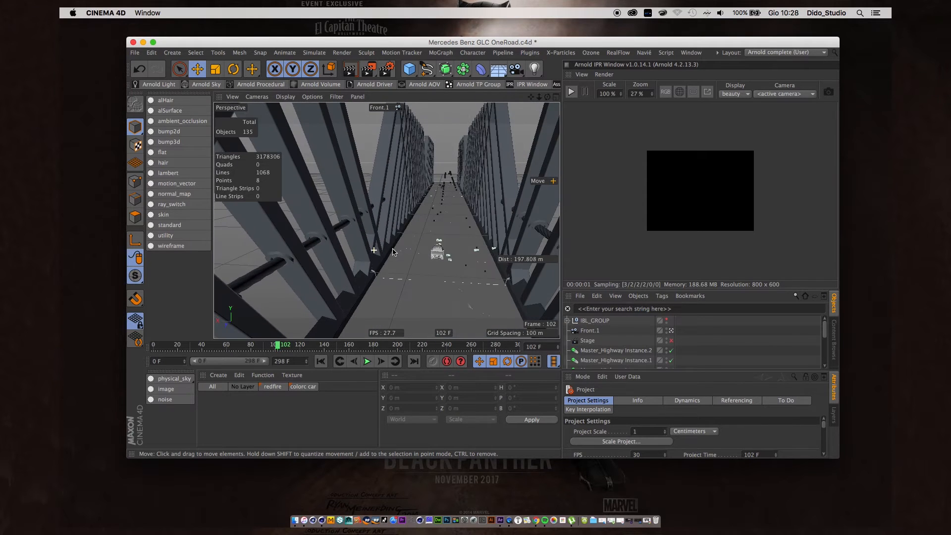
pyautogui.scroll(10, 439, 251)
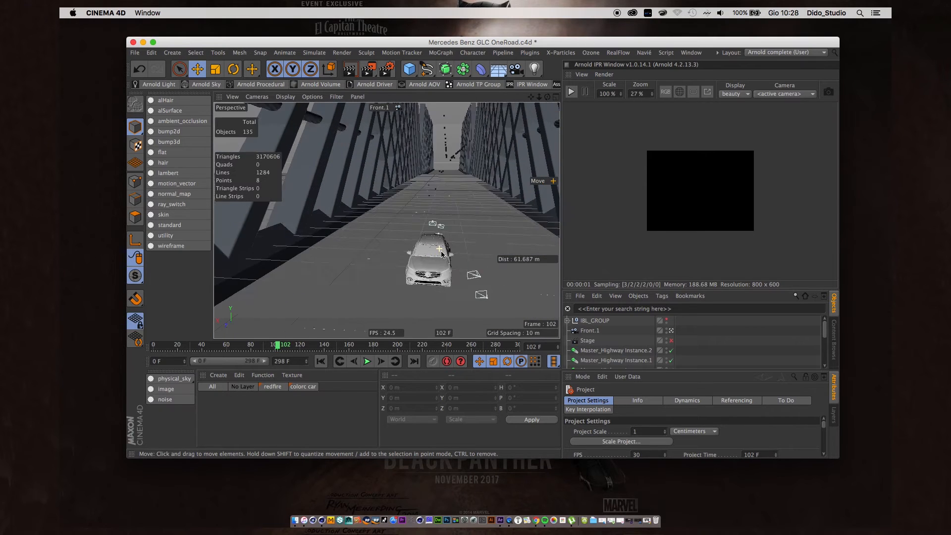
pyautogui.keyDown('alt'); pyautogui.moveTo(449, 259); pyautogui.dragTo(412, 251); pyautogui.keyUp('alt')
pyautogui.scroll(10, 411, 251)
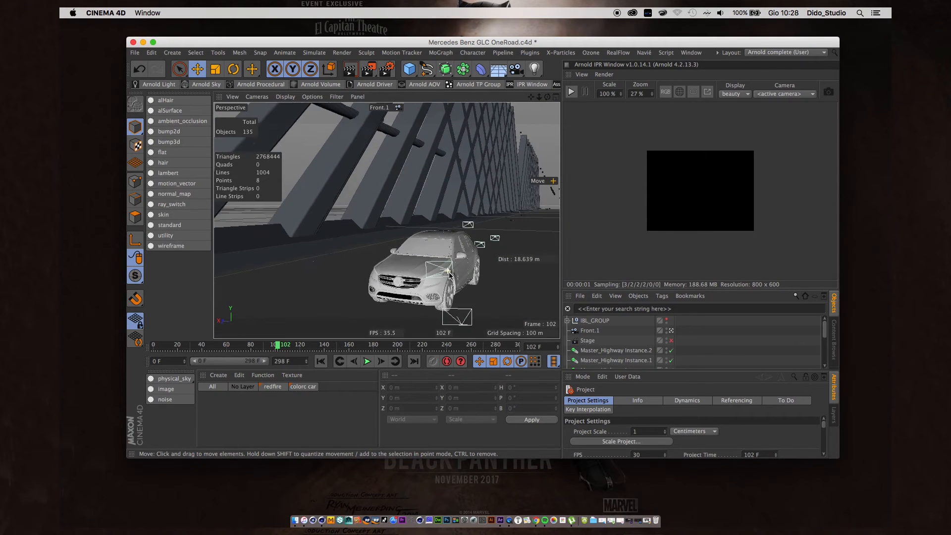
pyautogui.keyDown('alt'); pyautogui.moveTo(450, 276); pyautogui.dragTo(395, 228, button='middle'); pyautogui.keyUp('alt')
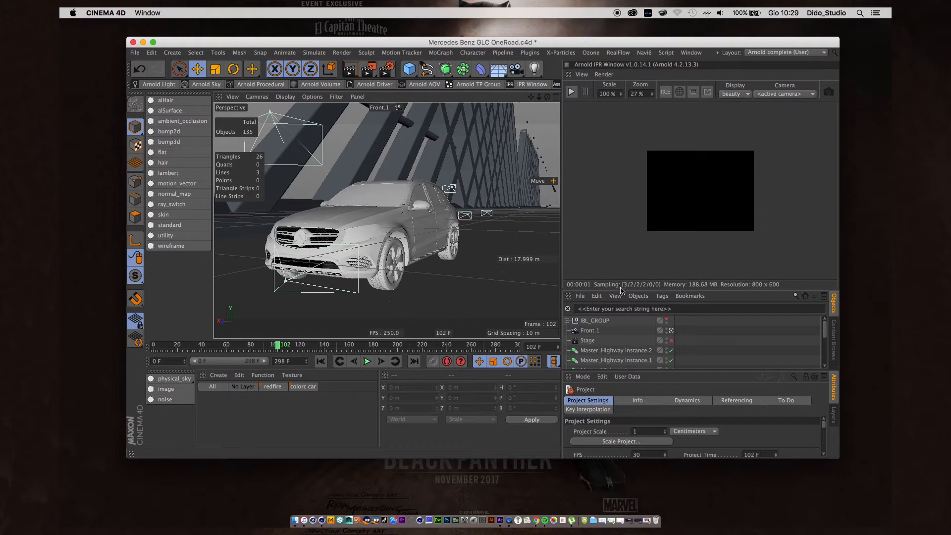
# Enlarge the object list and select the Sunset Arnold sky object
pyautogui.moveTo(619, 289); pyautogui.dragTo(622, 229)
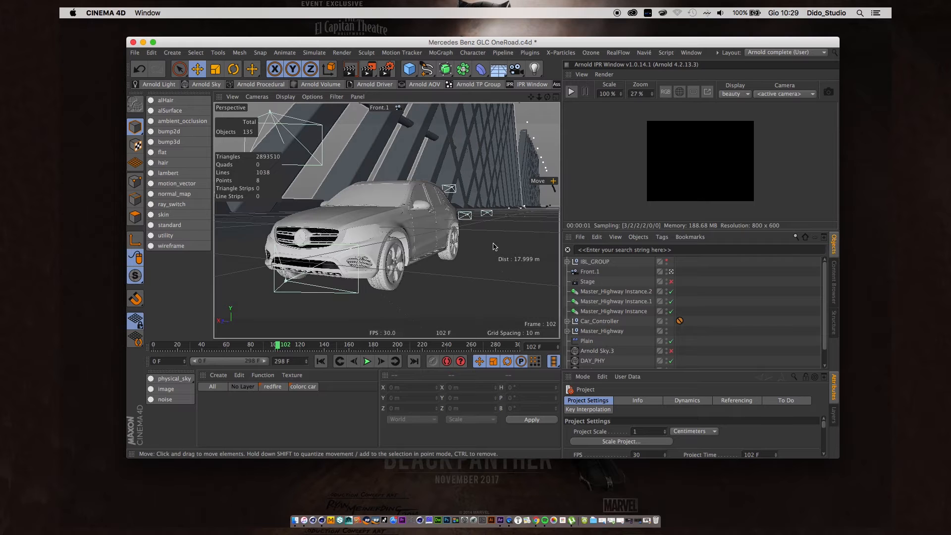
pyautogui.scroll(-2, 594, 302)
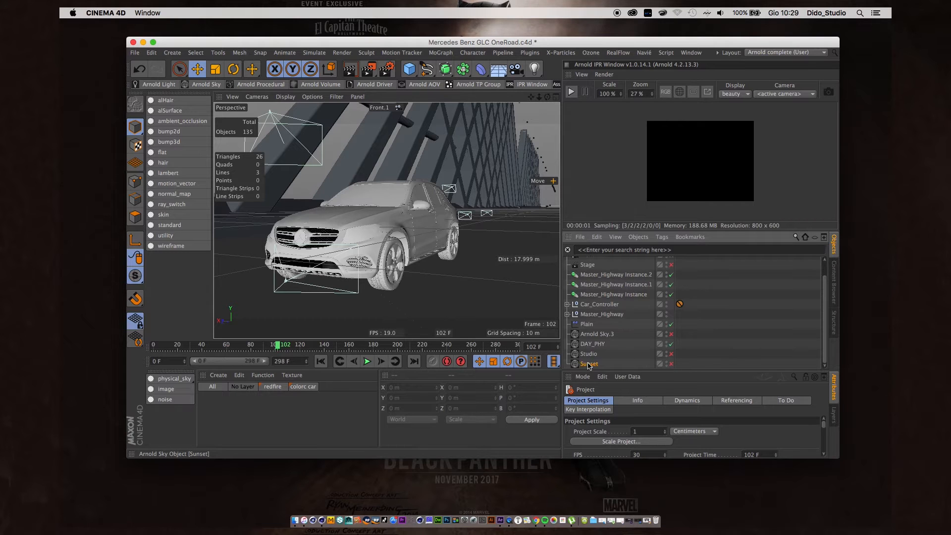
pyautogui.click(620, 368)
pyautogui.moveTo(621, 370)
pyautogui.mouseDown()
pyautogui.moveTo(635, 286)
pyautogui.moveTo(627, 384)
pyautogui.mouseUp()
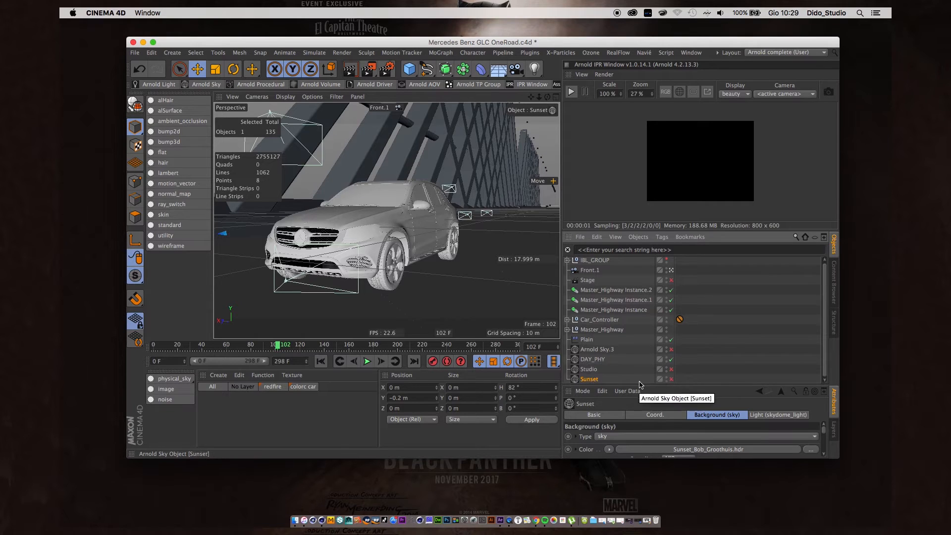
# Enlarge the Sunset sky's attributes and review its background and skydome light settings
pyautogui.moveTo(653, 230); pyautogui.dragTo(652, 173)
pyautogui.moveTo(639, 384); pyautogui.dragTo(640, 280)
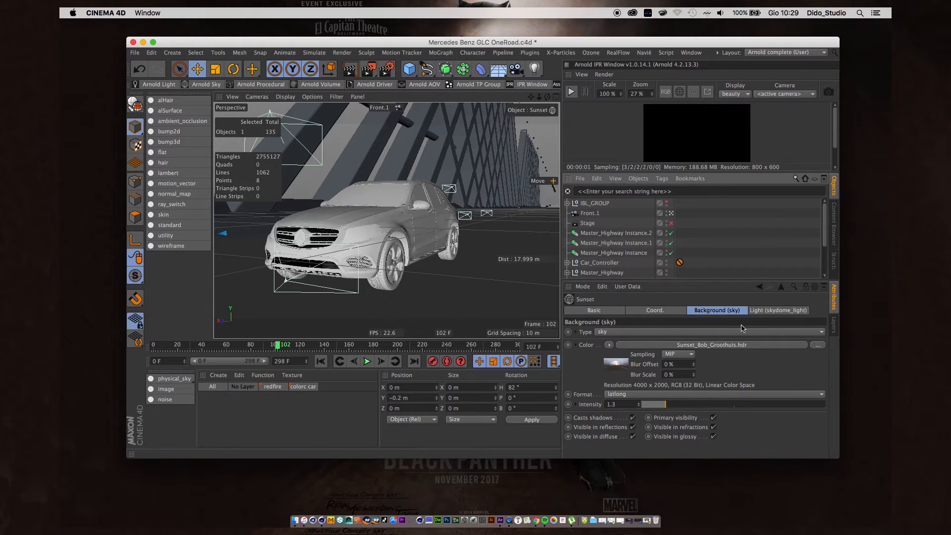
pyautogui.click(767, 311)
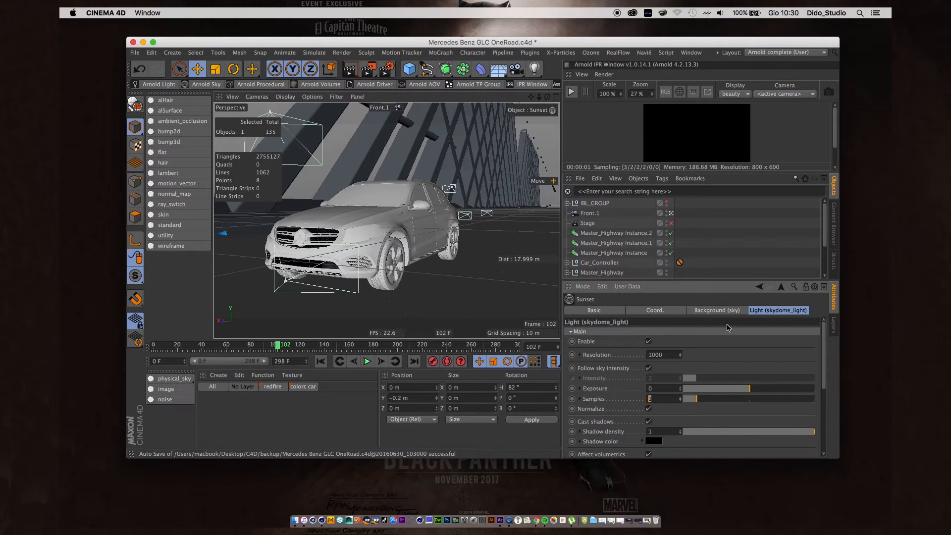
pyautogui.click(698, 312)
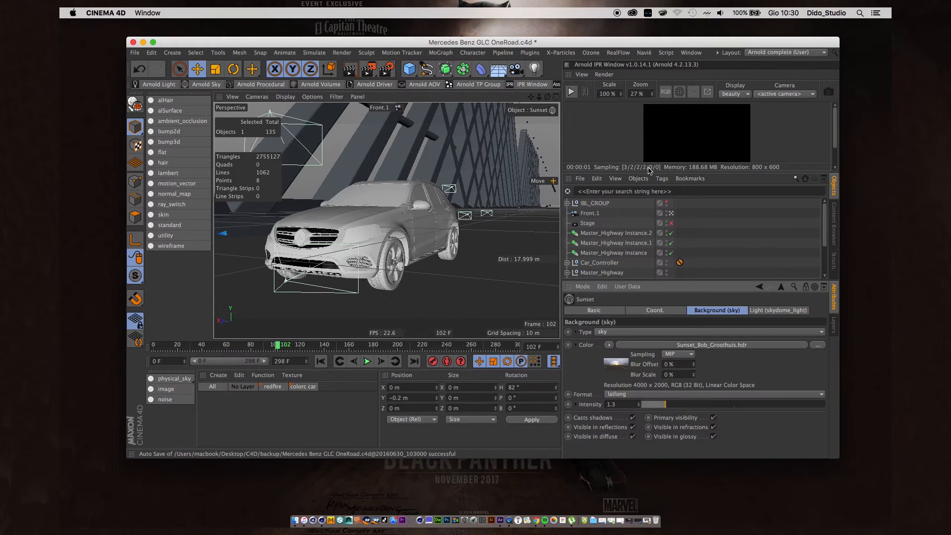
# Enlarge the Arnold IPR preview, set its zoom to 62 % and start the interactive render
pyautogui.moveTo(648, 172); pyautogui.dragTo(647, 307)
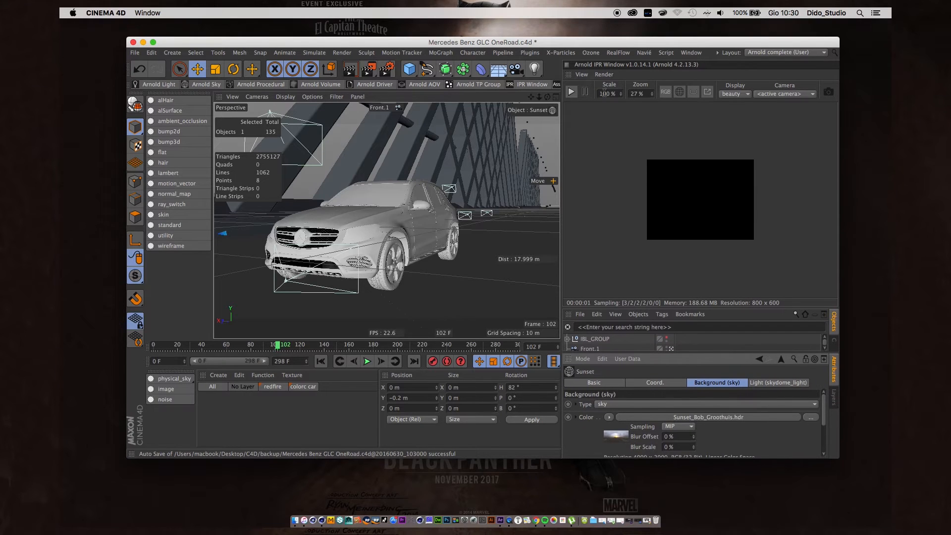
pyautogui.moveTo(652, 94); pyautogui.dragTo(652, 86)
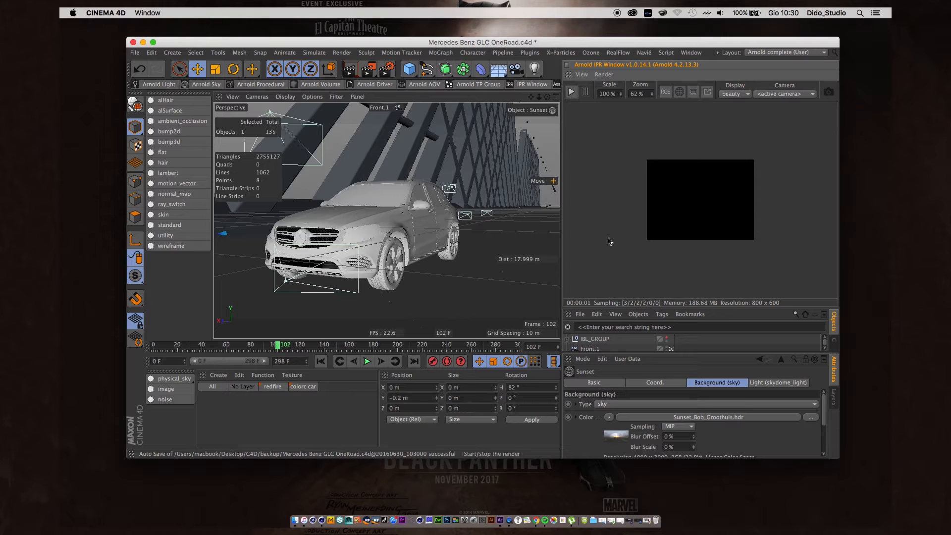
pyautogui.click(623, 303)
pyautogui.moveTo(625, 308); pyautogui.dragTo(627, 291)
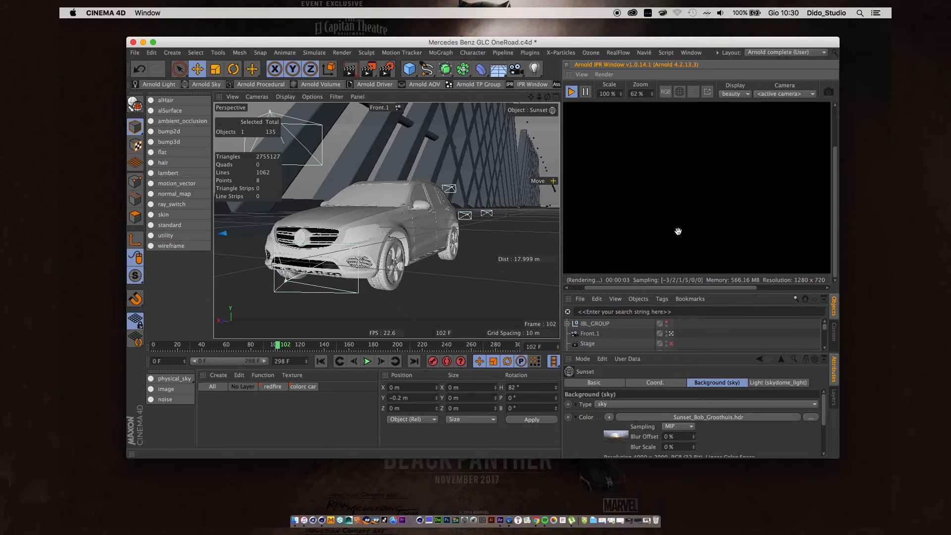
# Enlarge the object list again and enable the Arnold Sky.3 object for the render
pyautogui.moveTo(661, 291); pyautogui.dragTo(672, 195)
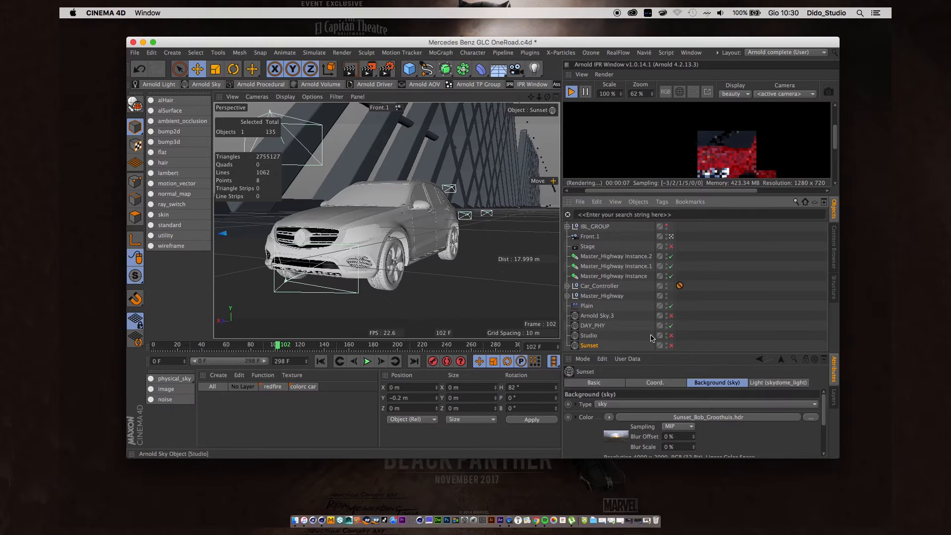
pyautogui.click(671, 316)
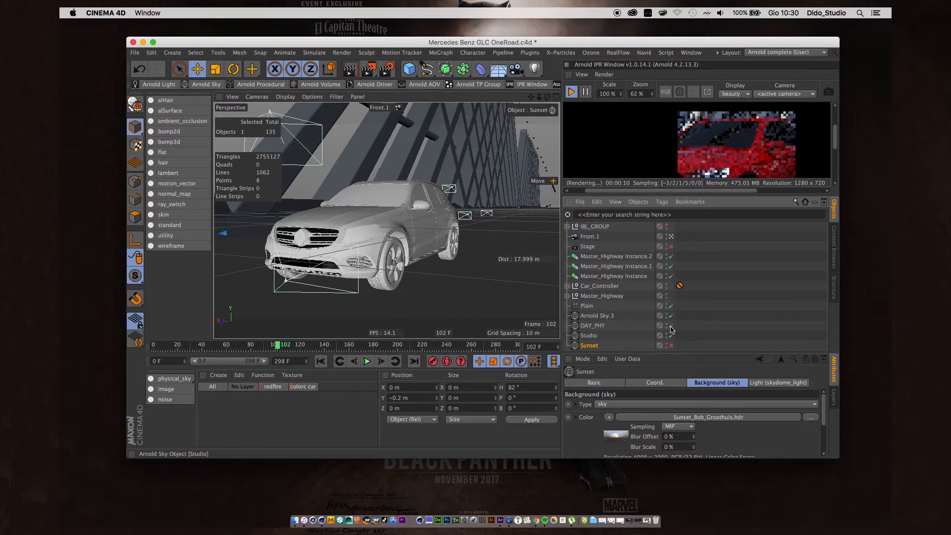
# Enable the Sunset sky for rendering and disable the Studio, DAY_PHY and Arnold Sky.3 skies
pyautogui.click(671, 335)
pyautogui.click(671, 346)
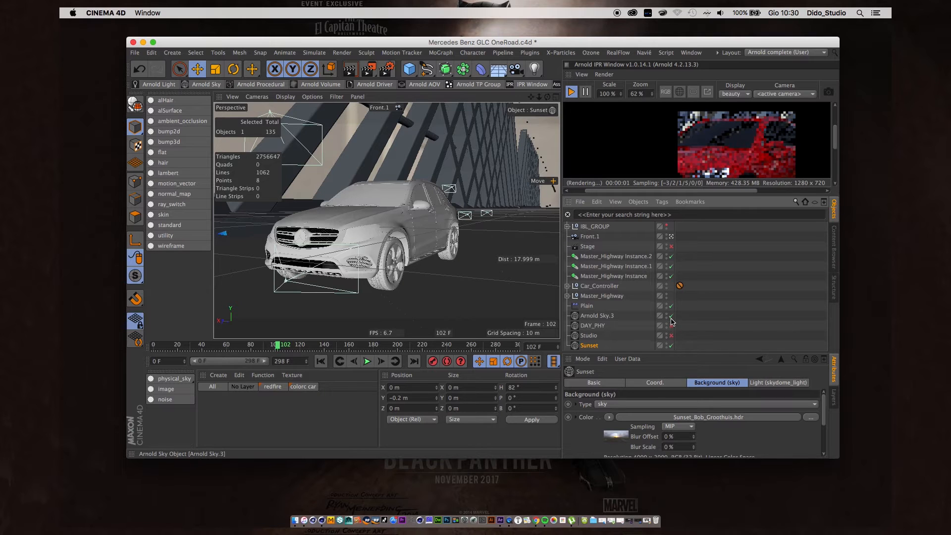
pyautogui.click(671, 317)
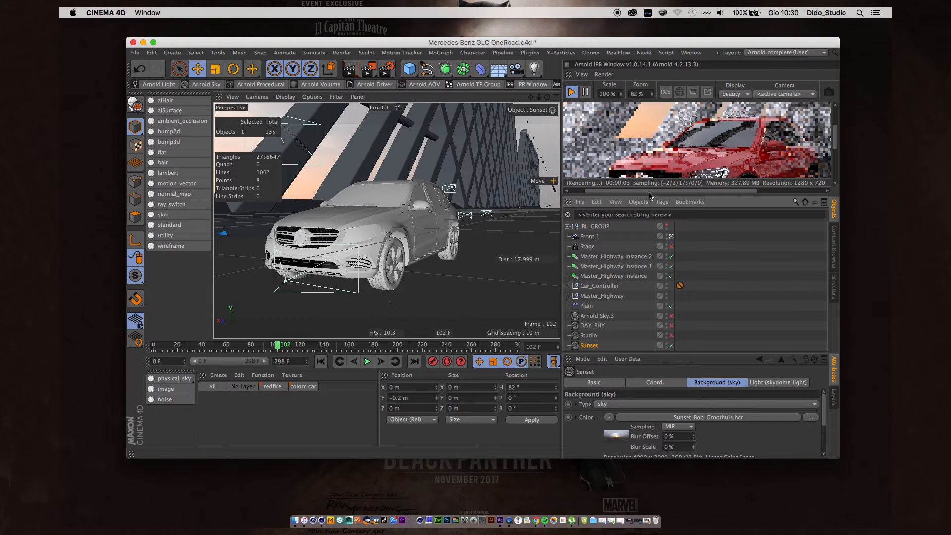
# Enlarge the program window and the Arnold IPR preview, and reframe the car from a more frontal angle
pyautogui.moveTo(648, 194); pyautogui.dragTo(649, 286)
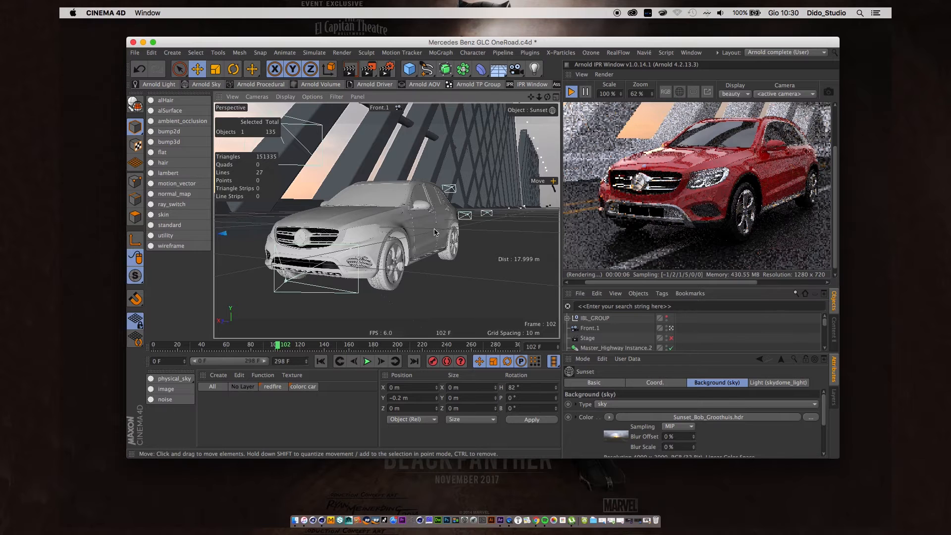
pyautogui.keyDown('alt'); pyautogui.moveTo(443, 224); pyautogui.dragTo(409, 236); pyautogui.keyUp('alt')
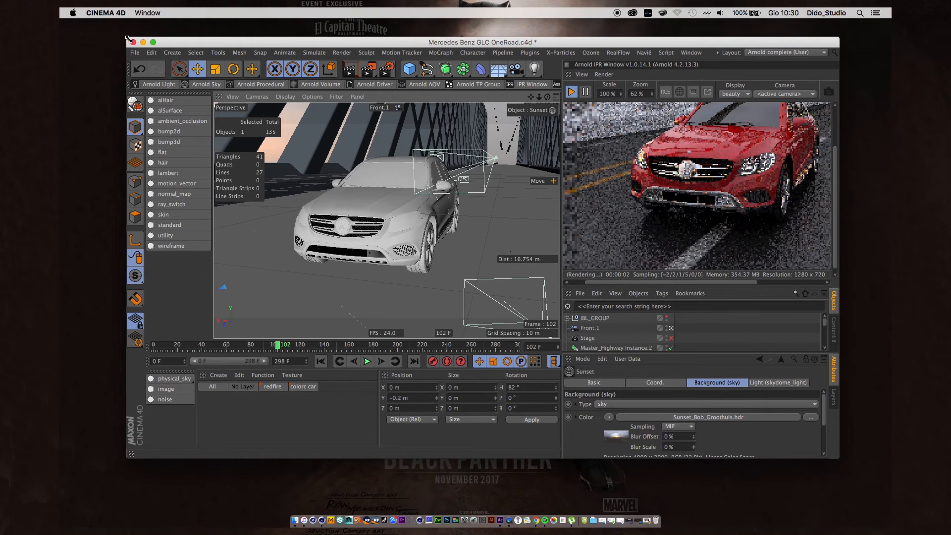
pyautogui.moveTo(74, 21); pyautogui.dragTo(59, 24)
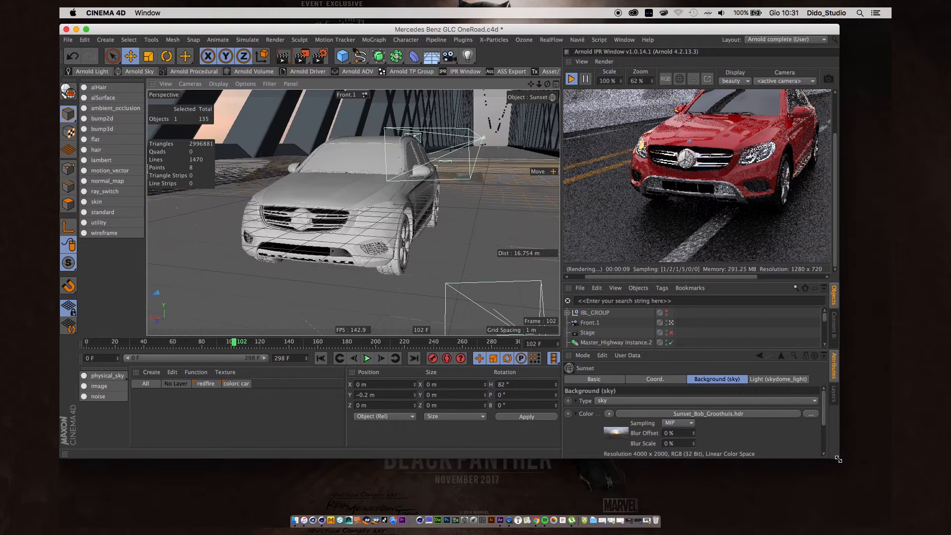
pyautogui.moveTo(867, 526); pyautogui.dragTo(850, 479)
pyautogui.keyDown('alt'); pyautogui.moveTo(427, 233); pyautogui.dragTo(449, 227); pyautogui.keyUp('alt')
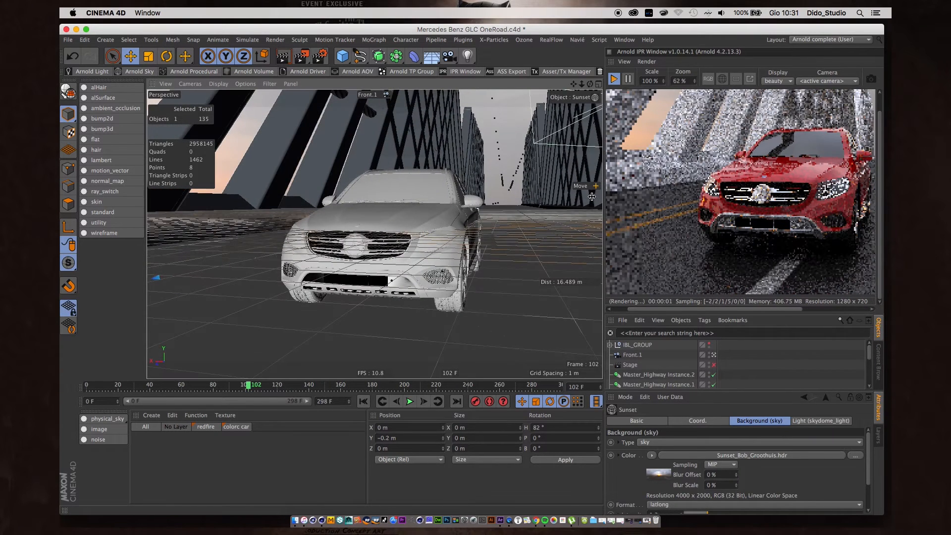
pyautogui.moveTo(592, 197); pyautogui.dragTo(526, 199)
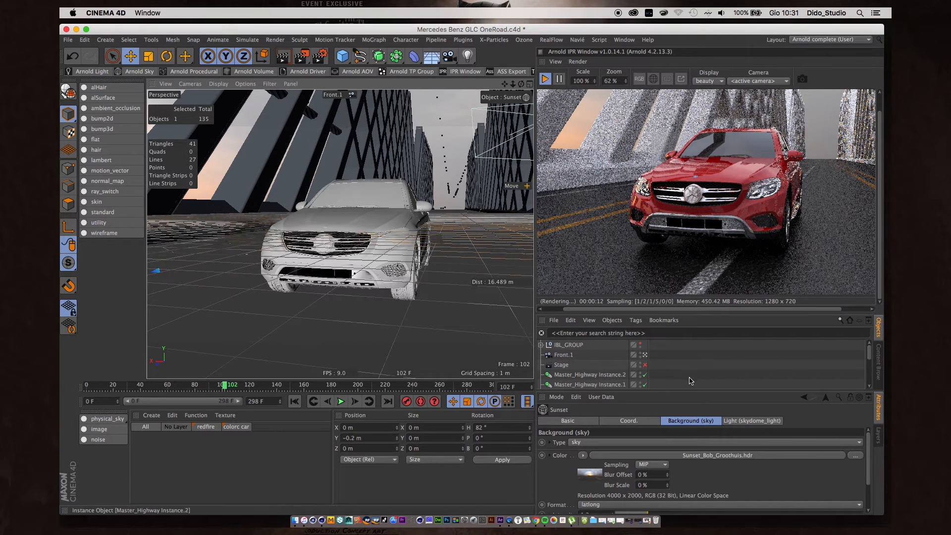
# Turn off the Sunset sky's visibility in reflections, refractions, diffuse and glossy while the IPR render is stopped, and restart the render
pyautogui.scroll(-2, 868, 466)
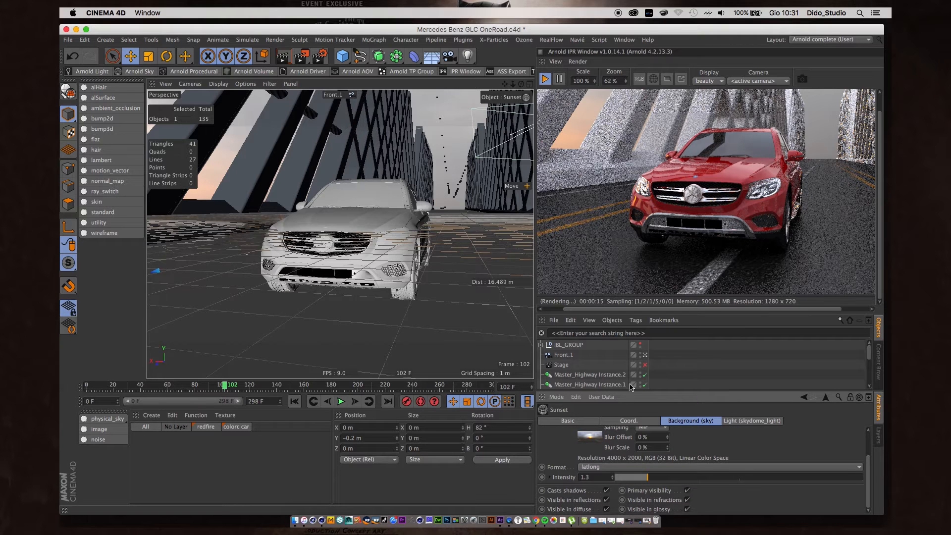
pyautogui.moveTo(630, 392); pyautogui.dragTo(639, 318)
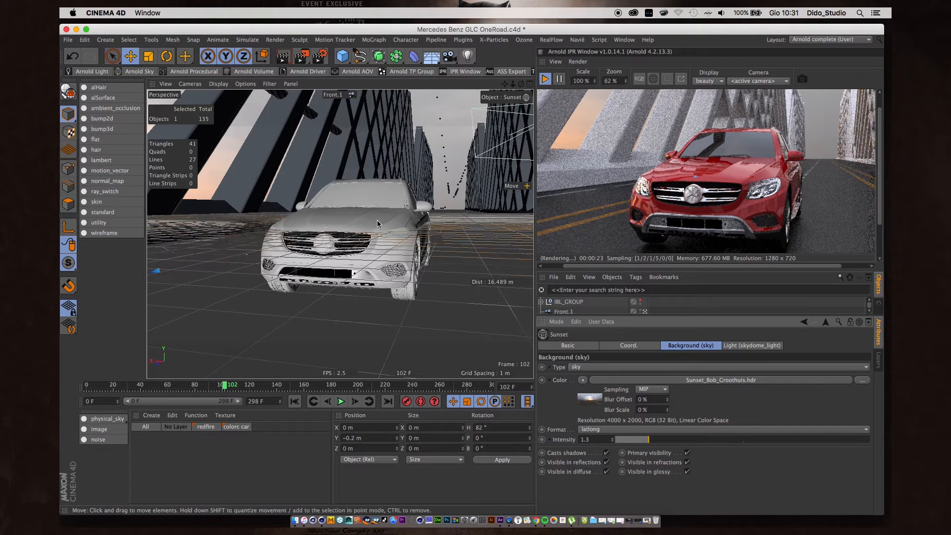
pyautogui.scroll(5, 377, 220)
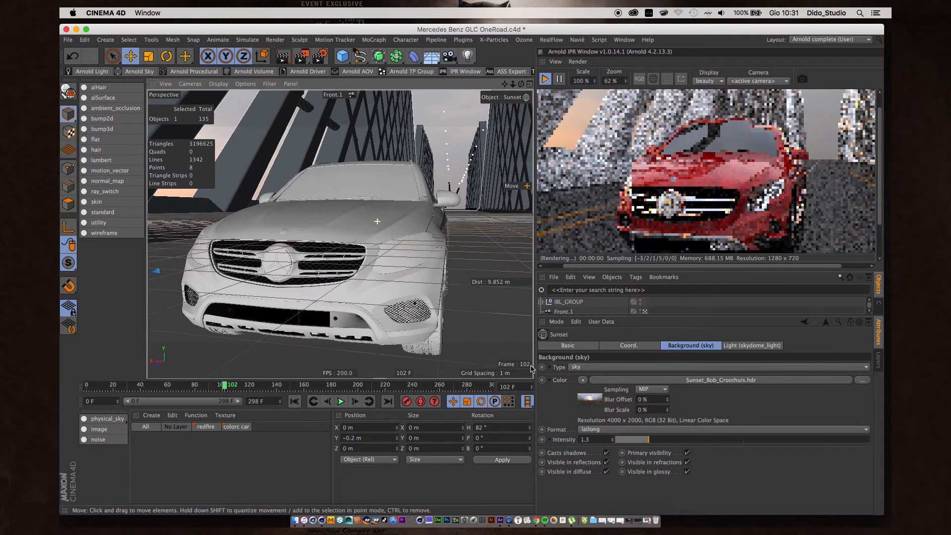
pyautogui.click(545, 80)
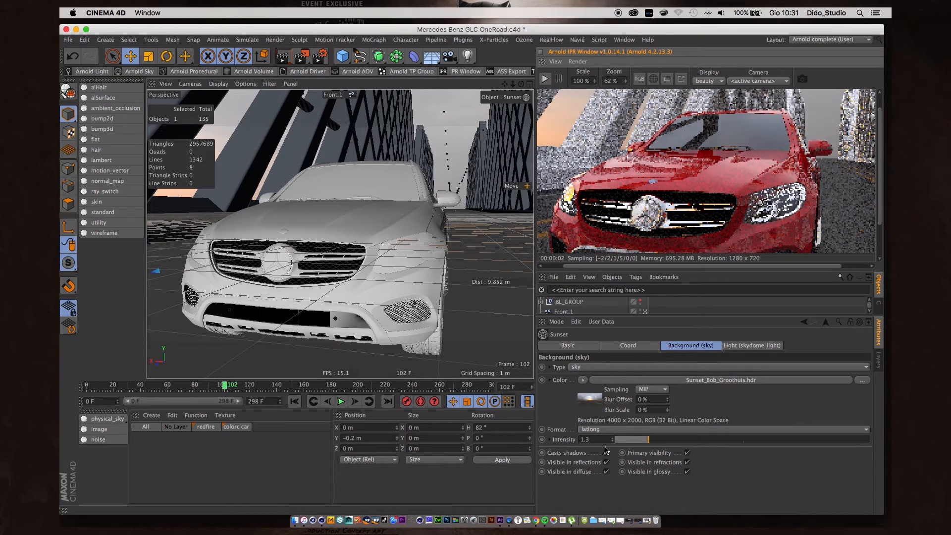
pyautogui.click(607, 472)
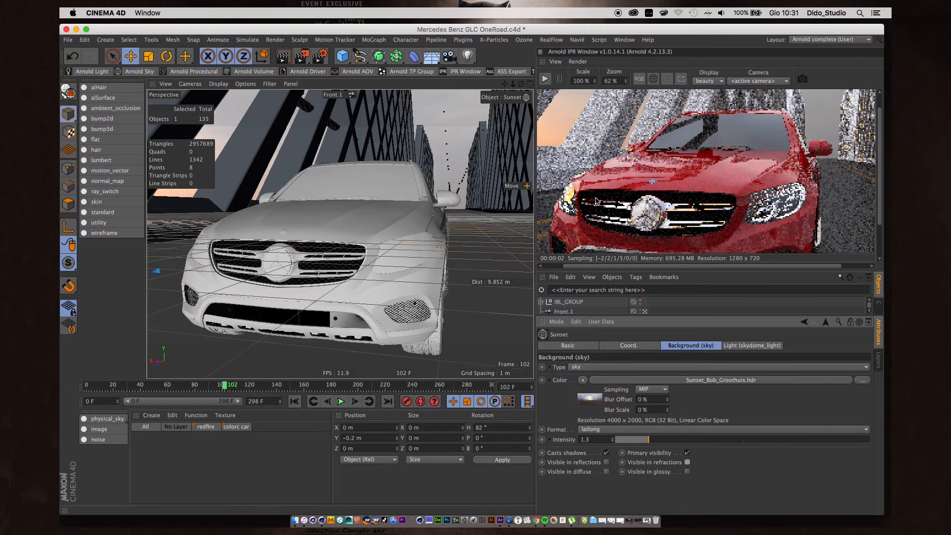
pyautogui.click(543, 83)
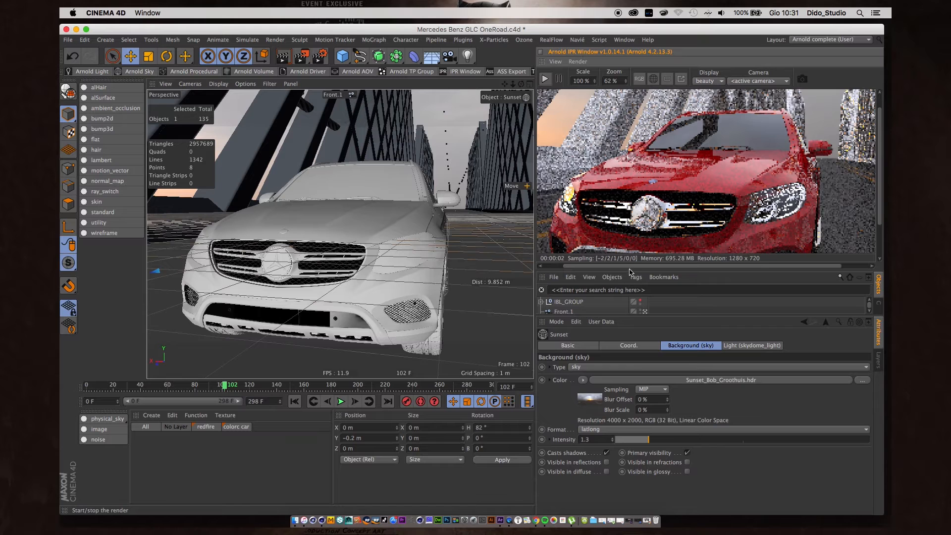
pyautogui.moveTo(630, 272); pyautogui.dragTo(630, 337)
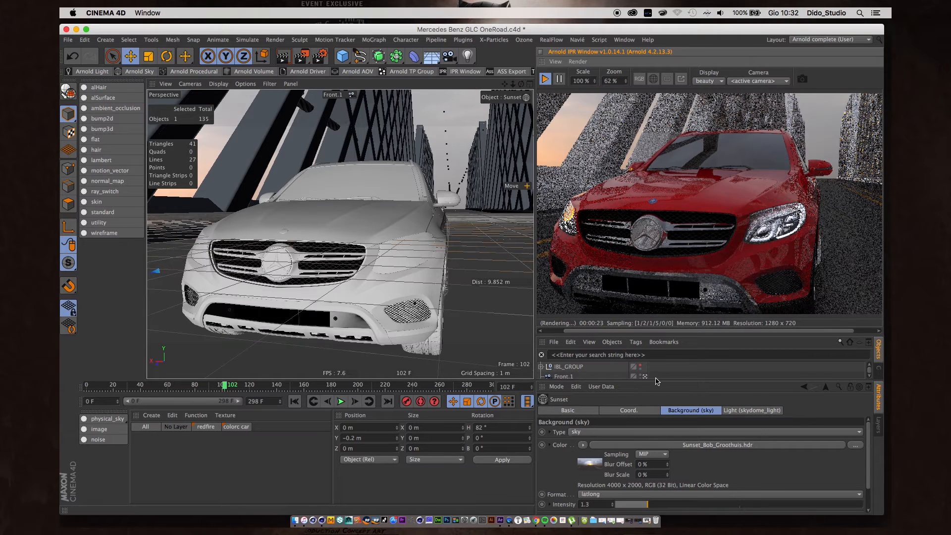
# Re-enable the Sunset sky's visibility in reflections, diffuse, glossy and refractions, comparing the render with reflections on and off
pyautogui.moveTo(656, 381); pyautogui.dragTo(656, 293)
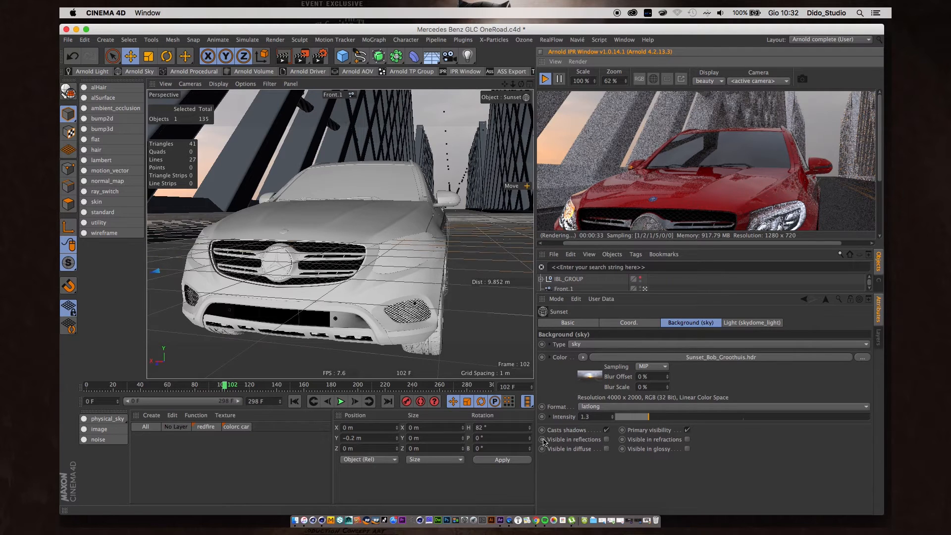
pyautogui.click(606, 440)
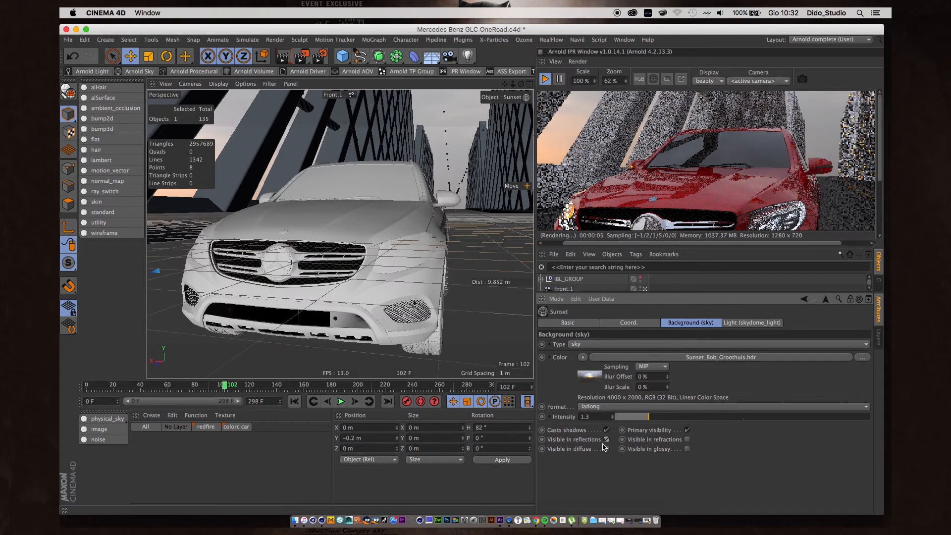
pyautogui.click(607, 440)
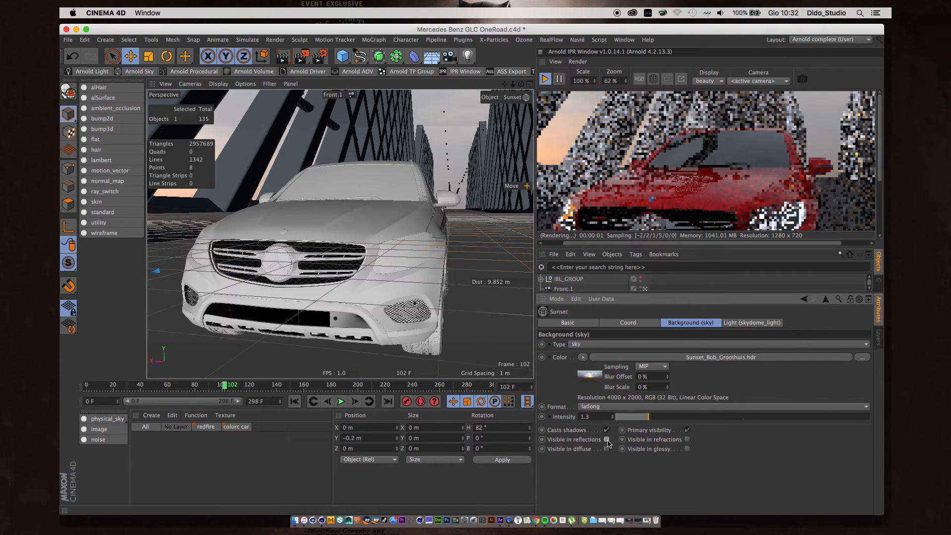
pyautogui.click(607, 440)
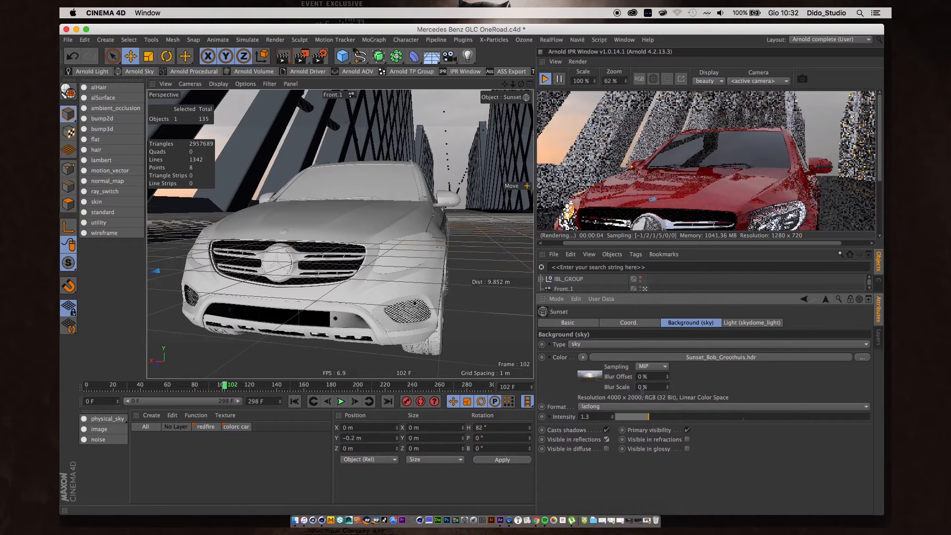
pyautogui.click(607, 449)
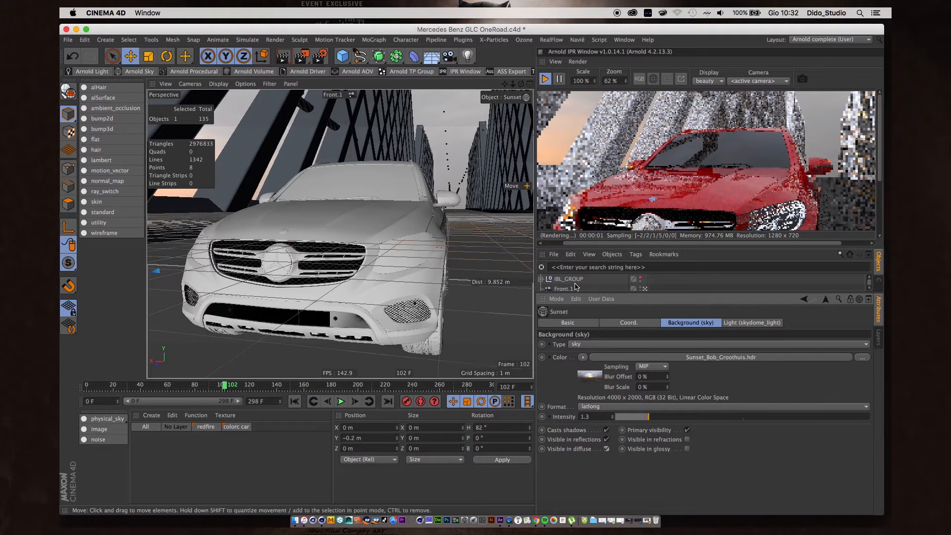
pyautogui.click(687, 449)
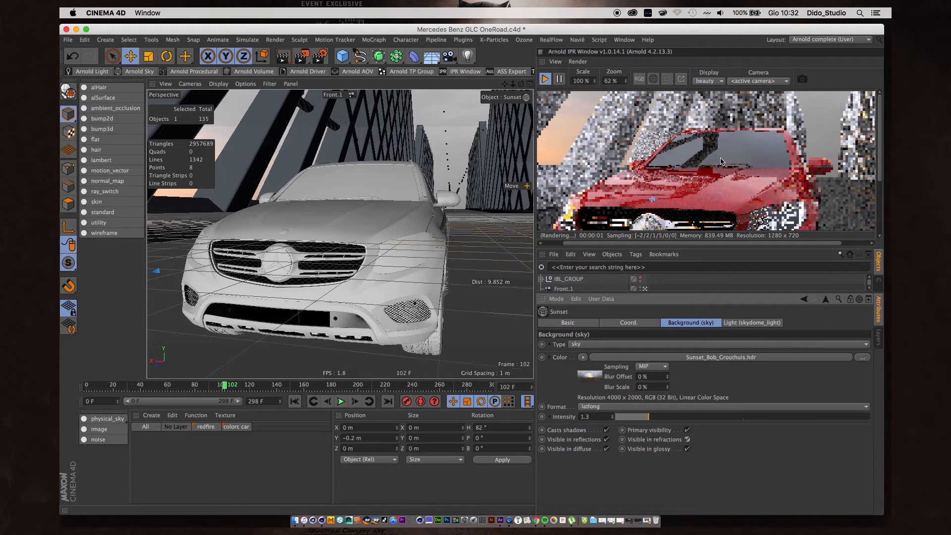
pyautogui.click(687, 440)
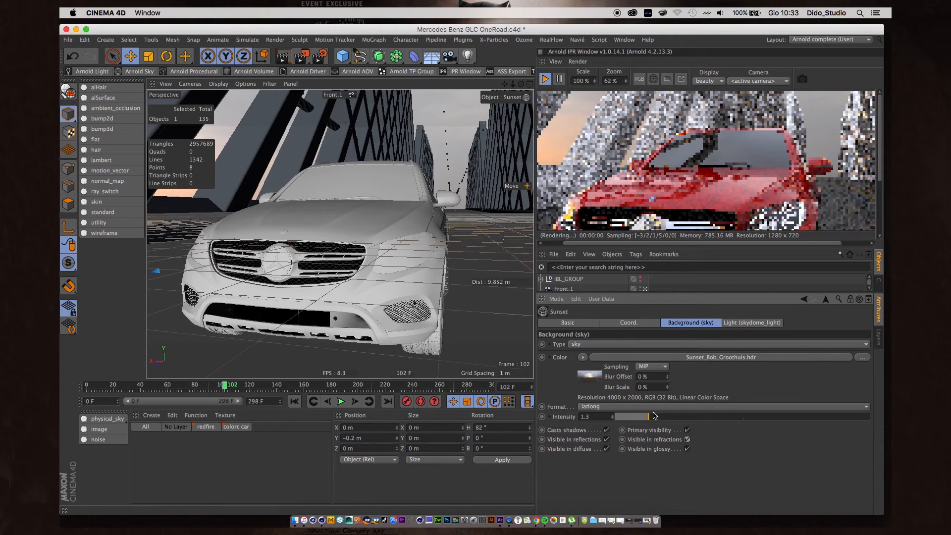
# Try a background intensity of 2 on the Sunset sky and undo the change
pyautogui.click(589, 417)
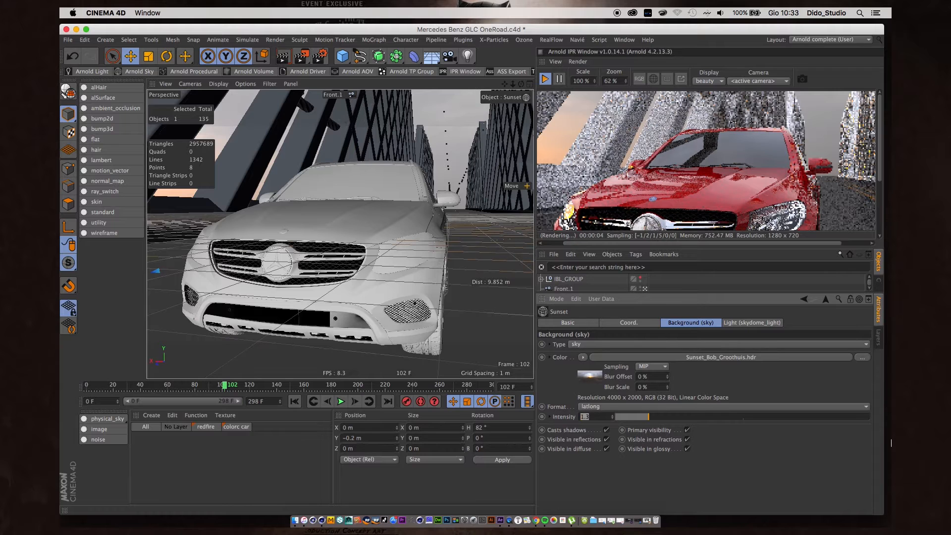
pyautogui.write('2')
pyautogui.press('Return')
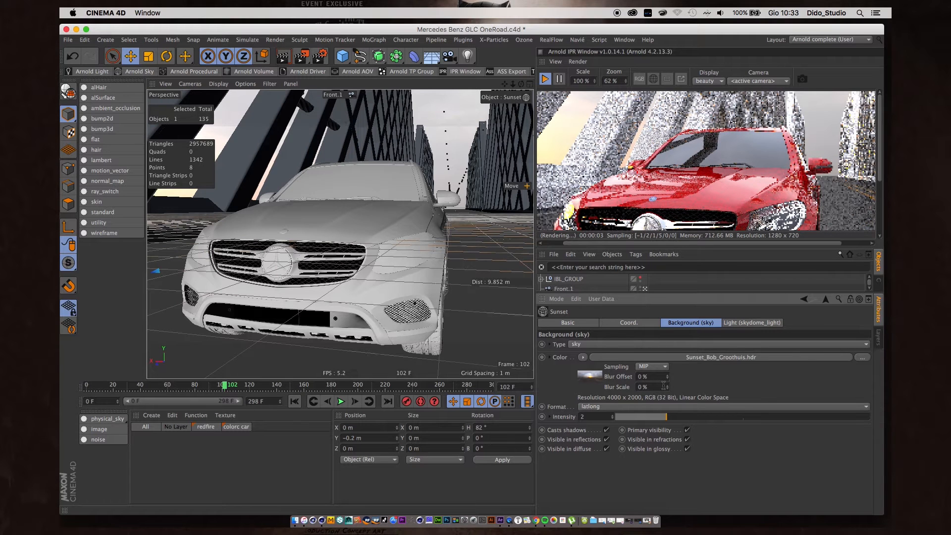
pyautogui.press('super+z')
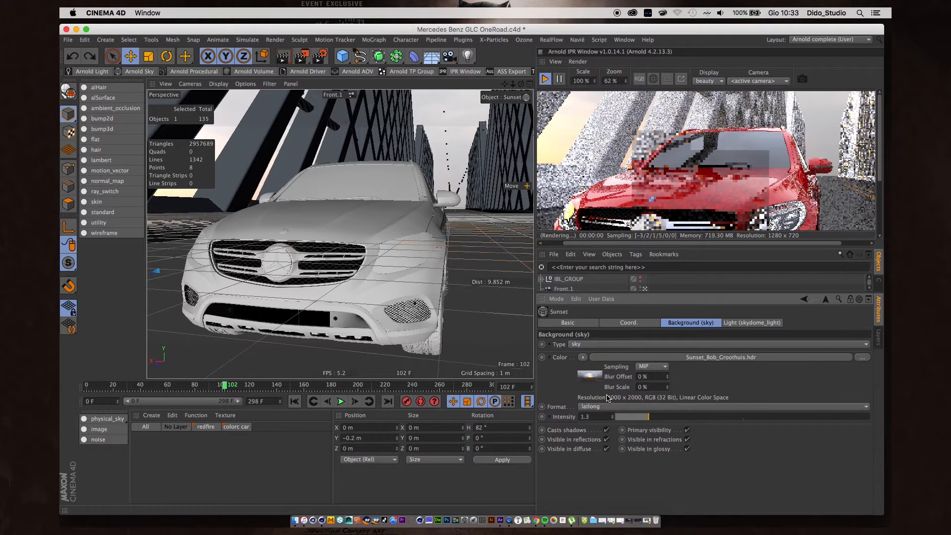
# Enlarge the object list and switch the render from the Sunset sky to Arnold Sky.3, selecting that sky
pyautogui.moveTo(633, 293); pyautogui.dragTo(633, 371)
pyautogui.moveTo(628, 247); pyautogui.dragTo(615, 342)
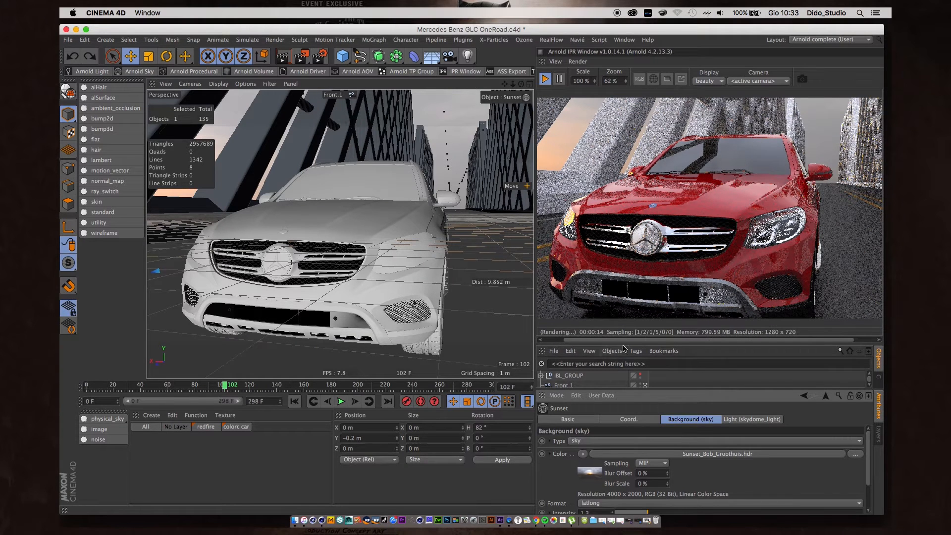
pyautogui.moveTo(623, 343); pyautogui.dragTo(621, 281)
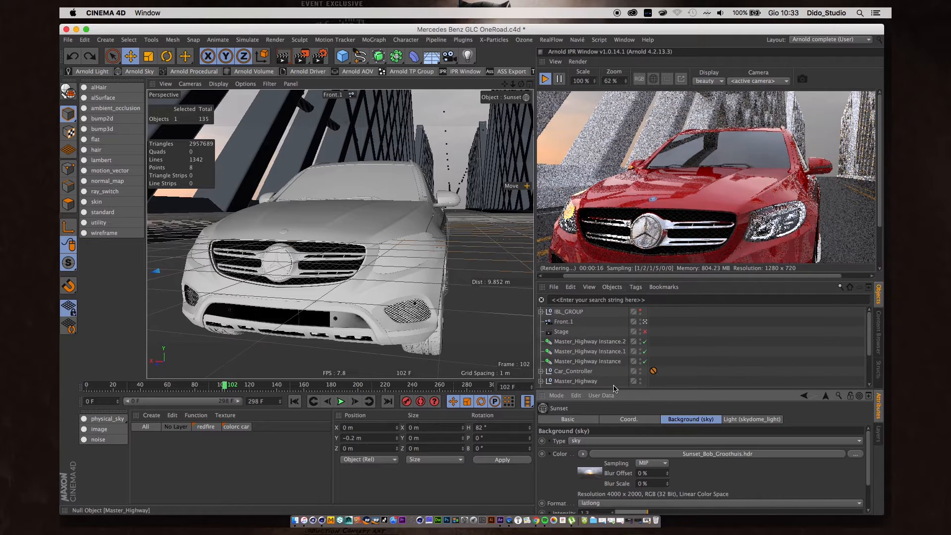
pyautogui.moveTo(618, 389); pyautogui.dragTo(603, 442)
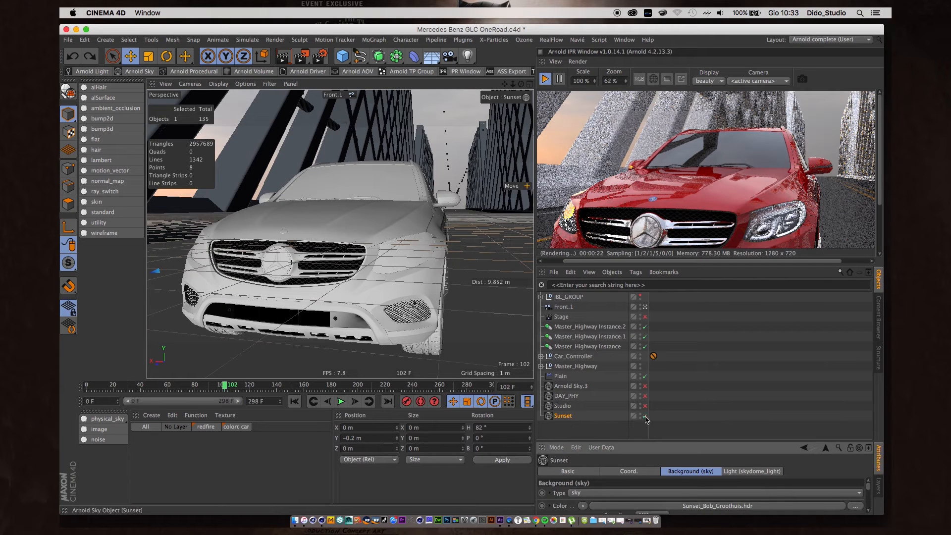
pyautogui.click(644, 416)
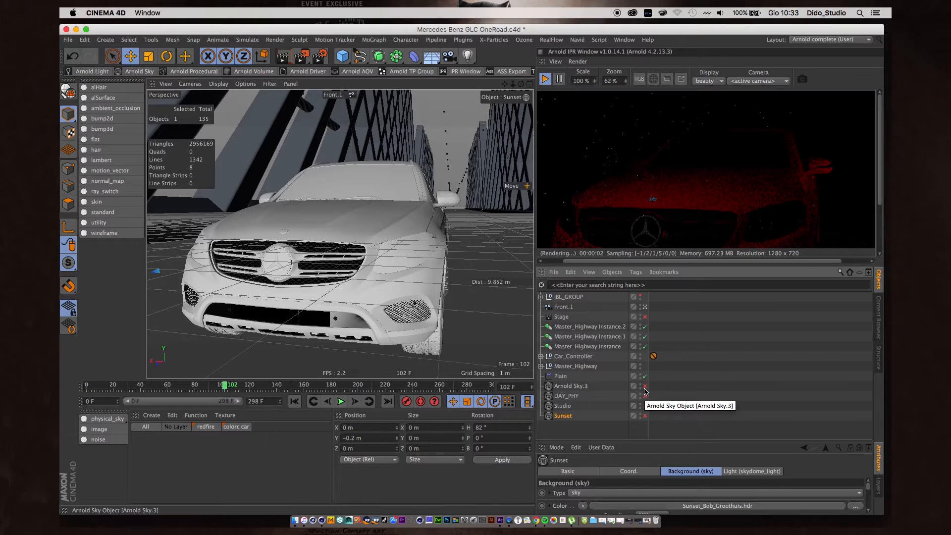
pyautogui.click(645, 386)
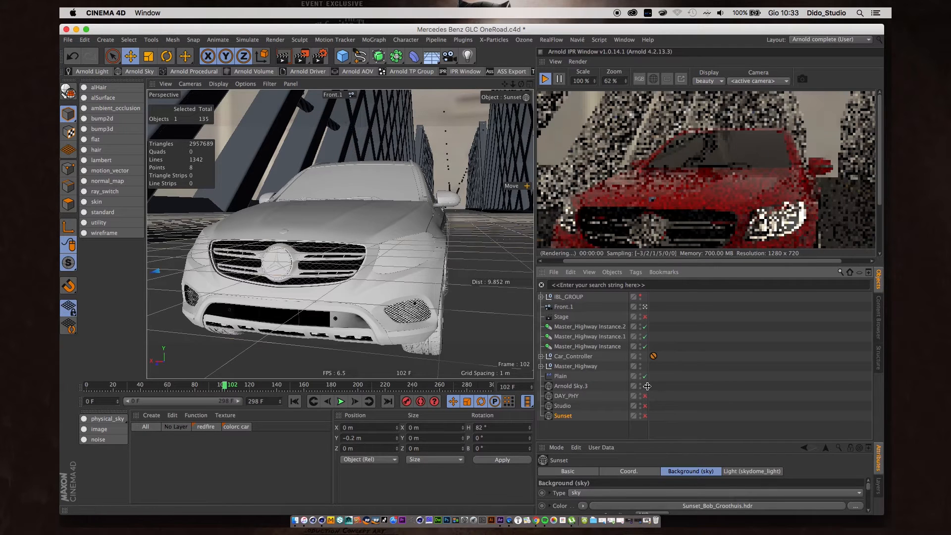
pyautogui.click(578, 387)
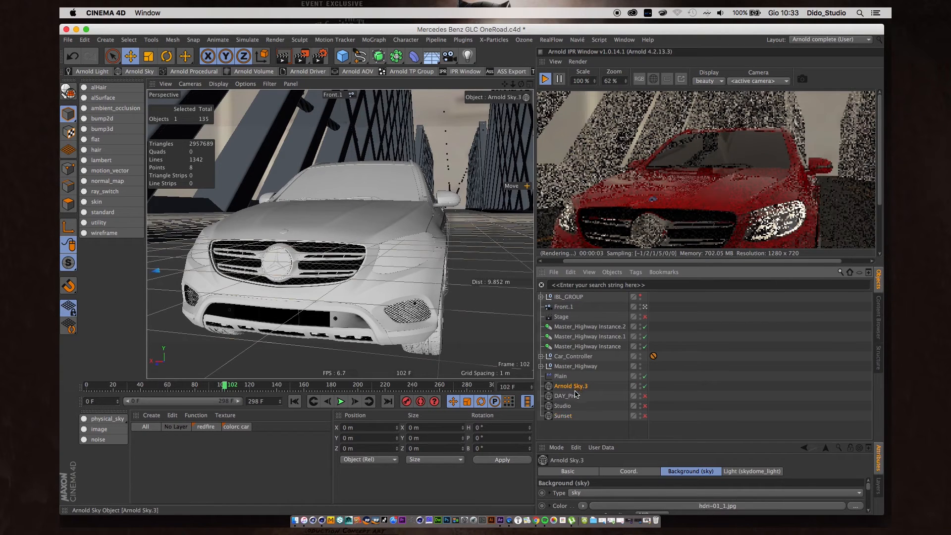
# Switch the render from Arnold Sky.3 to the DAY_PHY sky and view the car from its front corner in an enlarged IPR preview
pyautogui.click(645, 385)
pyautogui.click(645, 396)
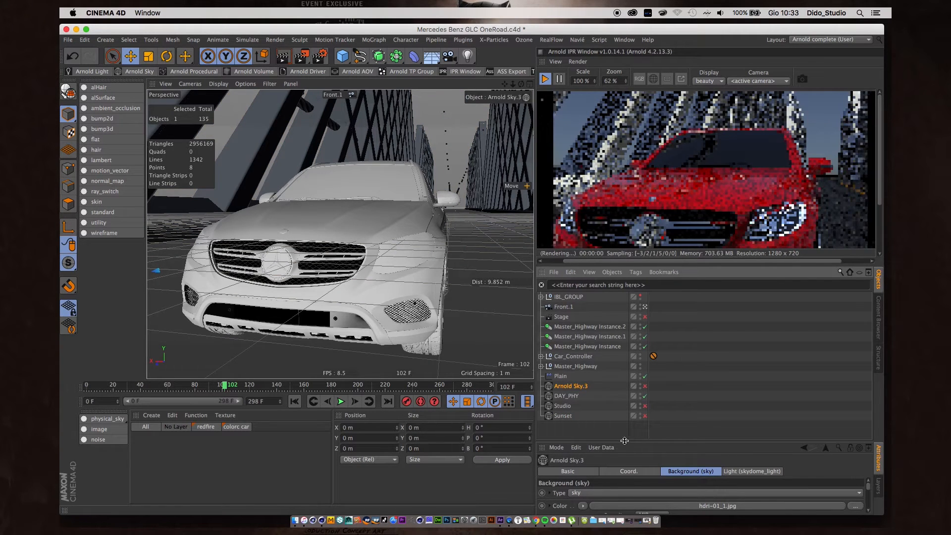
pyautogui.moveTo(635, 441); pyautogui.dragTo(643, 317)
pyautogui.moveTo(645, 267); pyautogui.dragTo(646, 353)
pyautogui.keyDown('alt'); pyautogui.moveTo(386, 221); pyautogui.dragTo(368, 226, button='middle'); pyautogui.keyUp('alt')
pyautogui.keyDown('alt'); pyautogui.moveTo(368, 226); pyautogui.dragTo(390, 239); pyautogui.keyUp('alt')
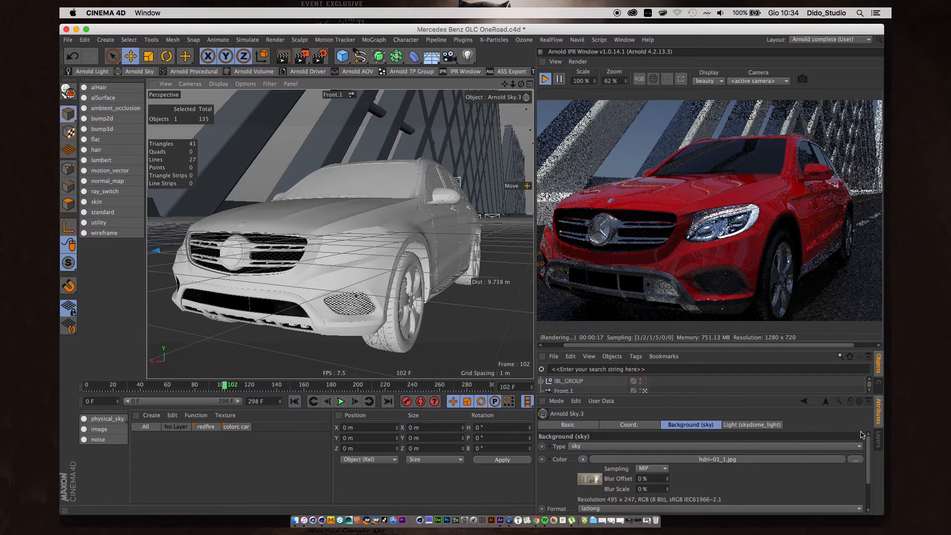
# Select the DAY_PHY sky in the object list and enlarge its physical sky attributes
pyautogui.scroll(-3, 708, 486)
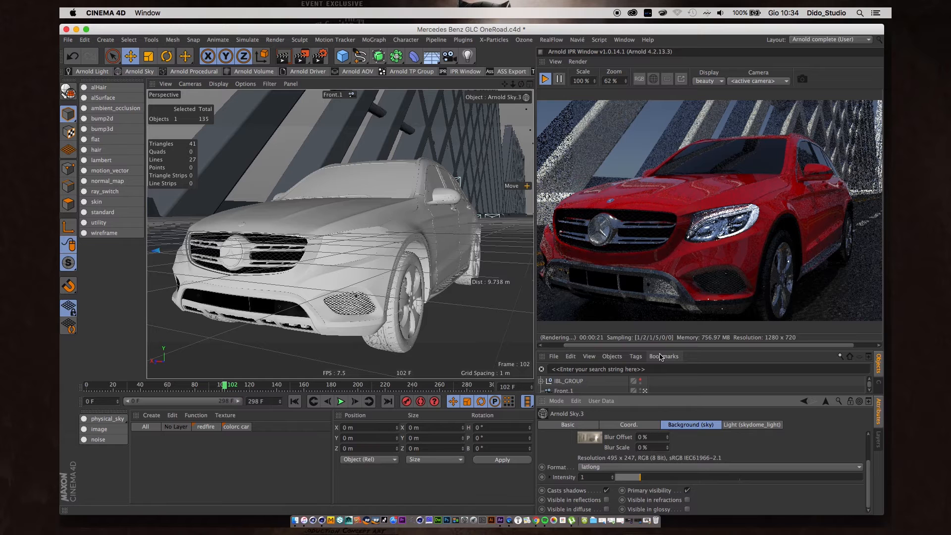
pyautogui.moveTo(645, 395); pyautogui.dragTo(645, 480)
pyautogui.scroll(-2, 575, 461)
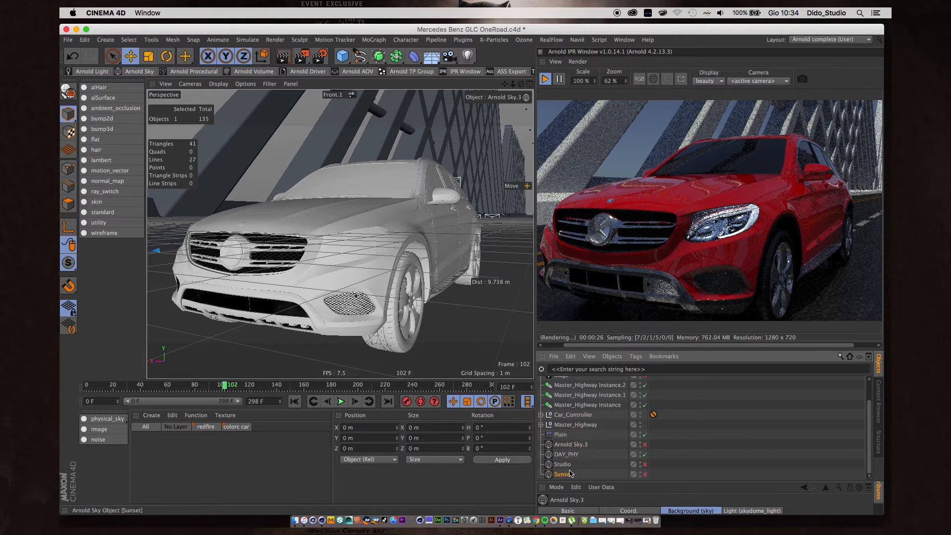
pyautogui.click(566, 454)
pyautogui.moveTo(644, 481); pyautogui.dragTo(664, 368)
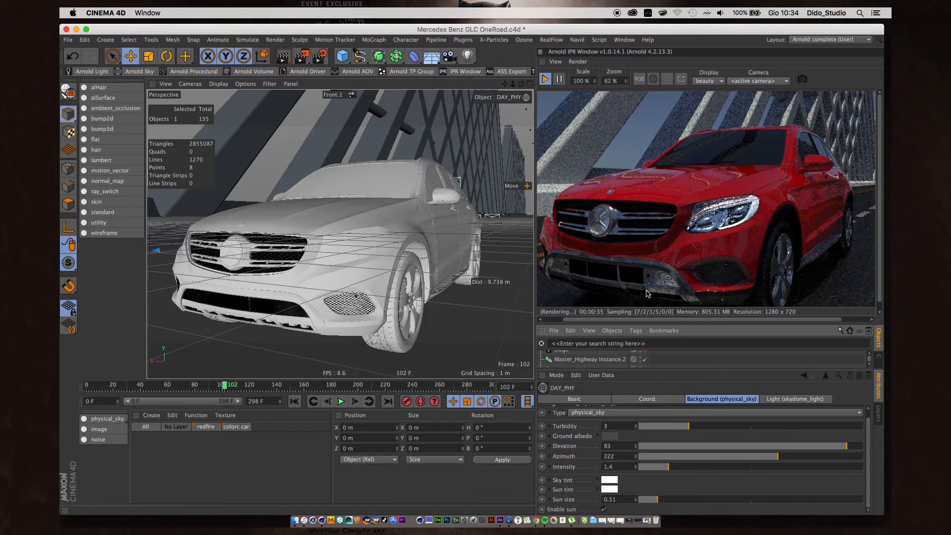
# Show the car from a more frontal view and set the DAY_PHY physical sky's turbidity to 0
pyautogui.keyDown('alt'); pyautogui.moveTo(366, 241); pyautogui.dragTo(478, 191); pyautogui.keyUp('alt')
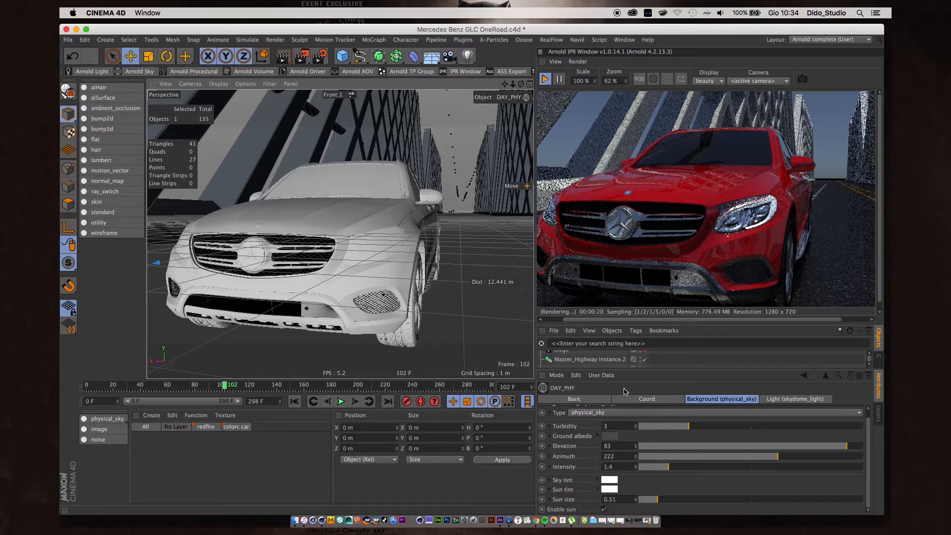
pyautogui.moveTo(618, 425); pyautogui.dragTo(586, 426)
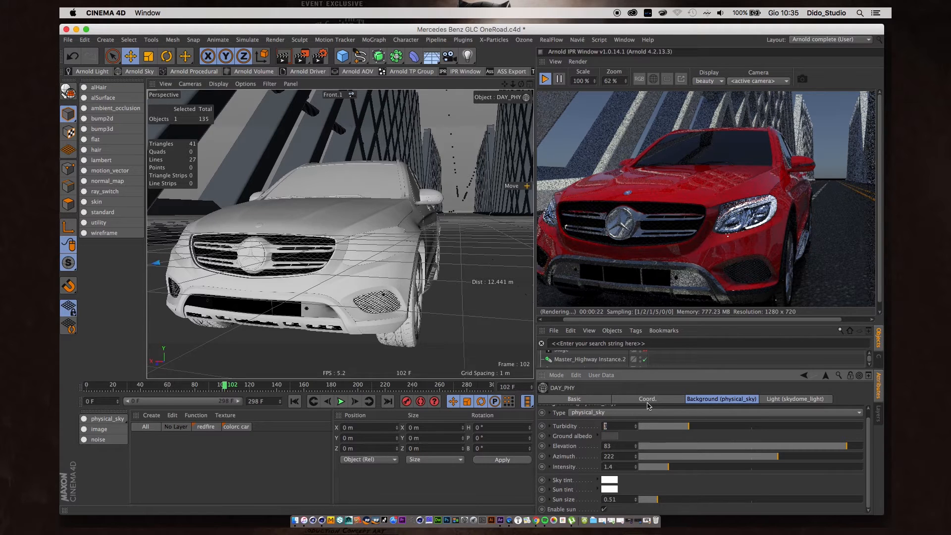
pyautogui.write('0')
pyautogui.press('Return')
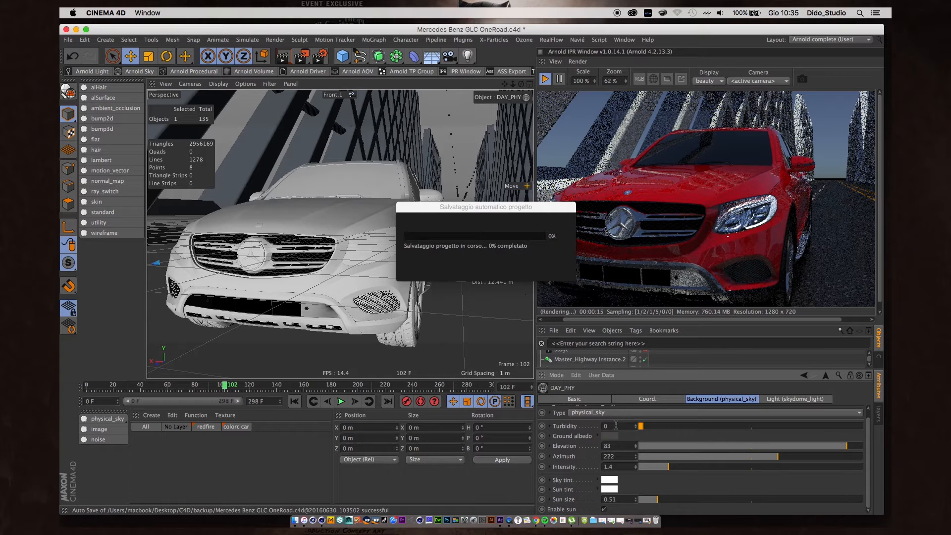
pyautogui.click(375, 517)
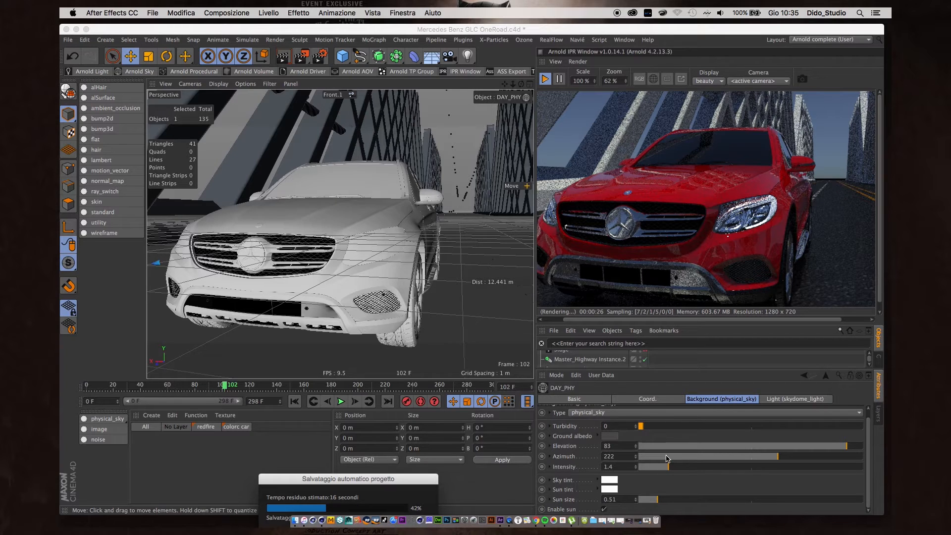
pyautogui.click(645, 436)
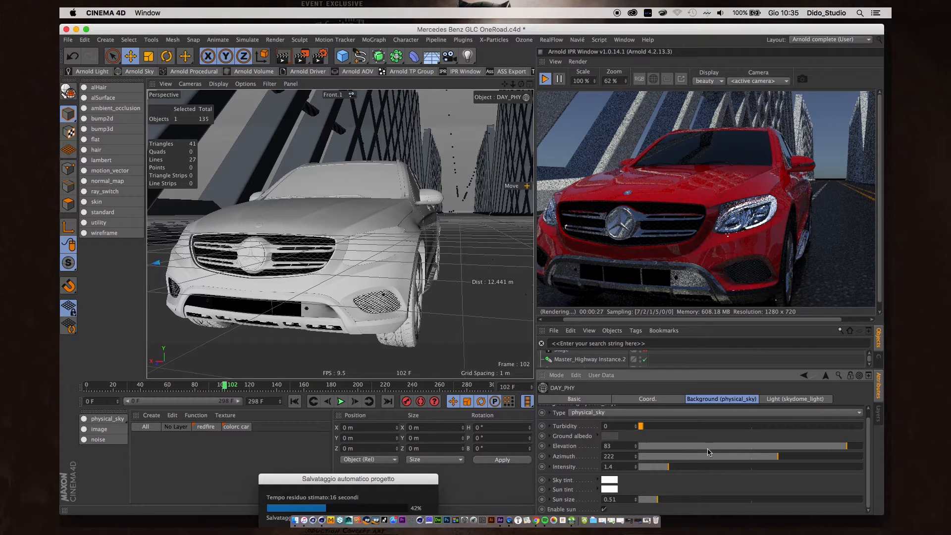
# Try DAY_PHY sun elevations of about 22 and 64, and return the elevation to 83
pyautogui.moveTo(794, 447); pyautogui.dragTo(693, 449)
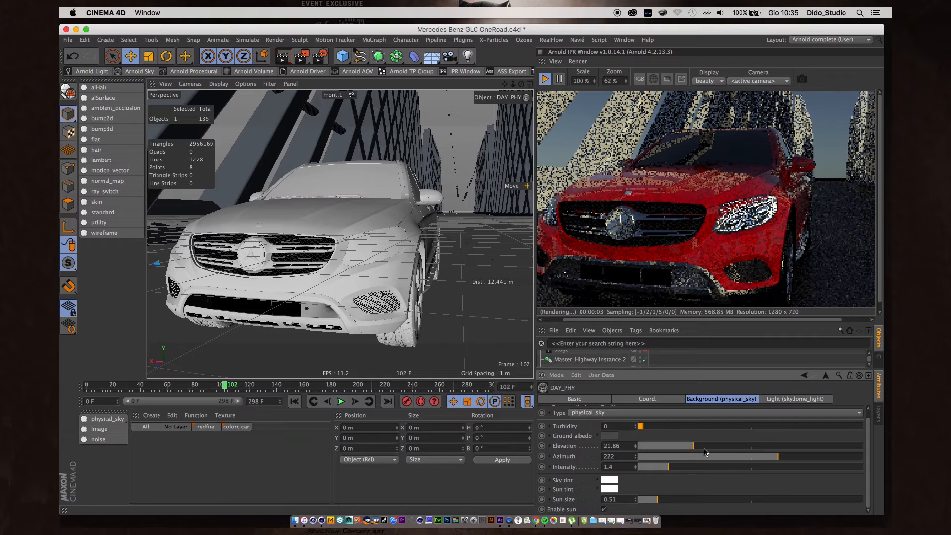
pyautogui.moveTo(694, 446); pyautogui.dragTo(803, 448)
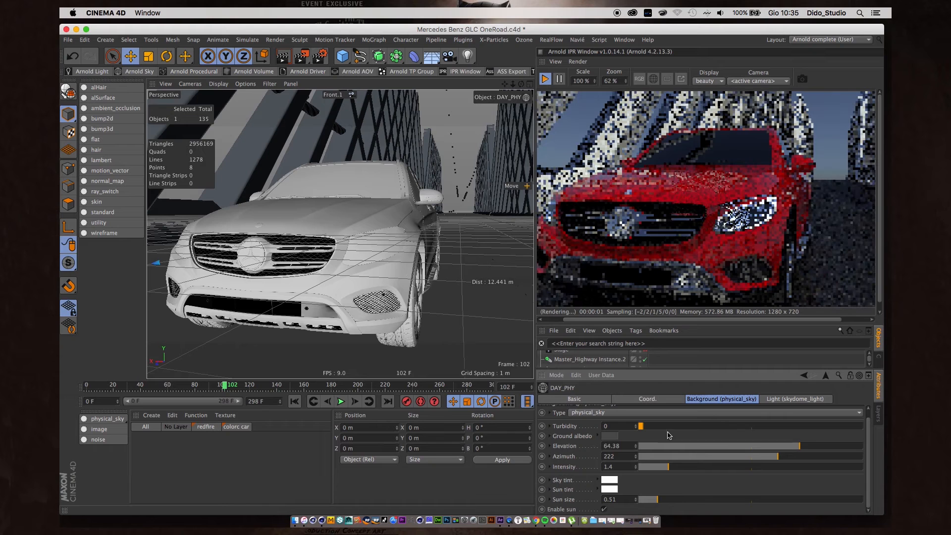
pyautogui.doubleClick(625, 447)
pyautogui.write('82')
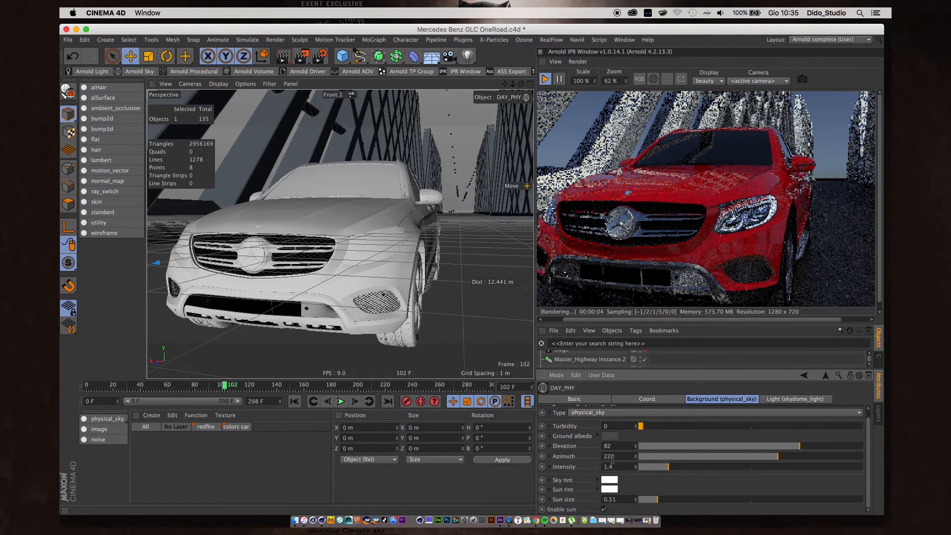
pyautogui.write('3')
pyautogui.press('Return')
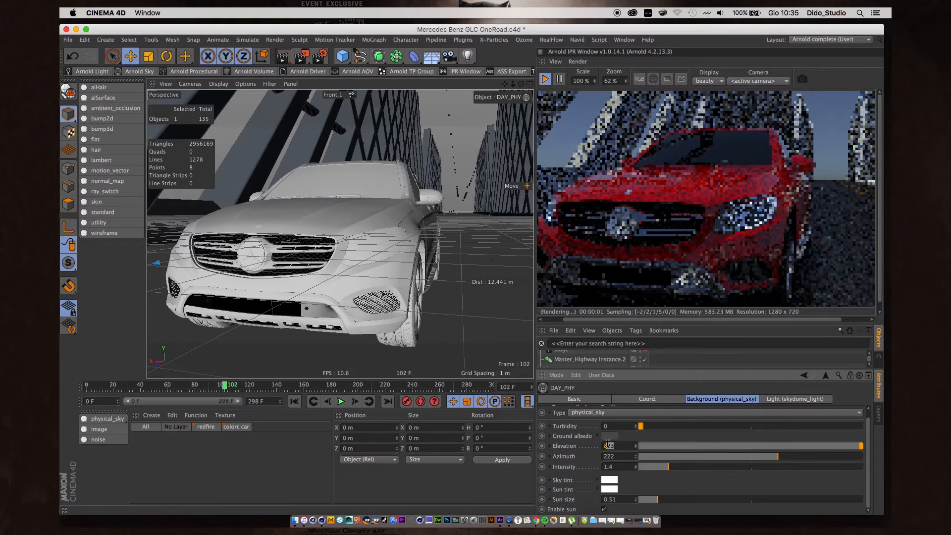
pyautogui.write('83')
pyautogui.press('Return')
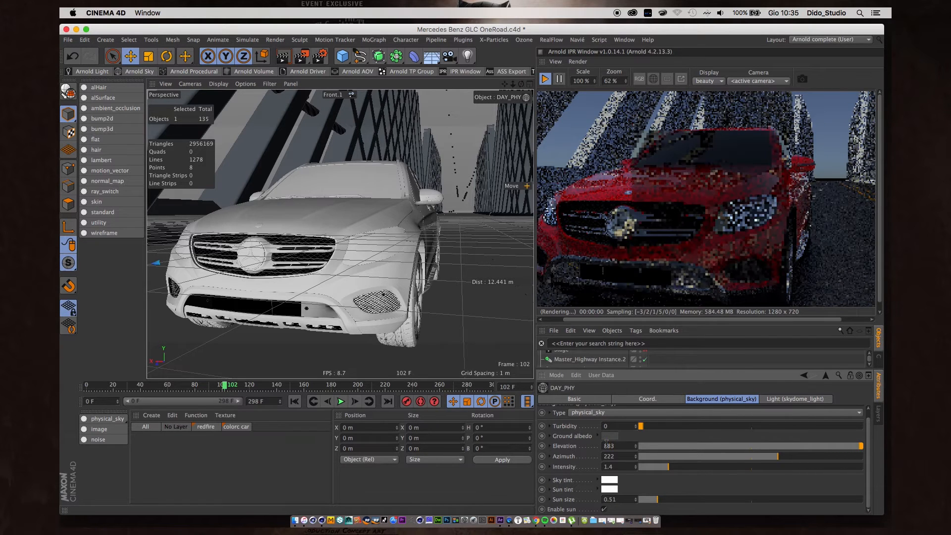
pyautogui.write('83')
pyautogui.press('Return')
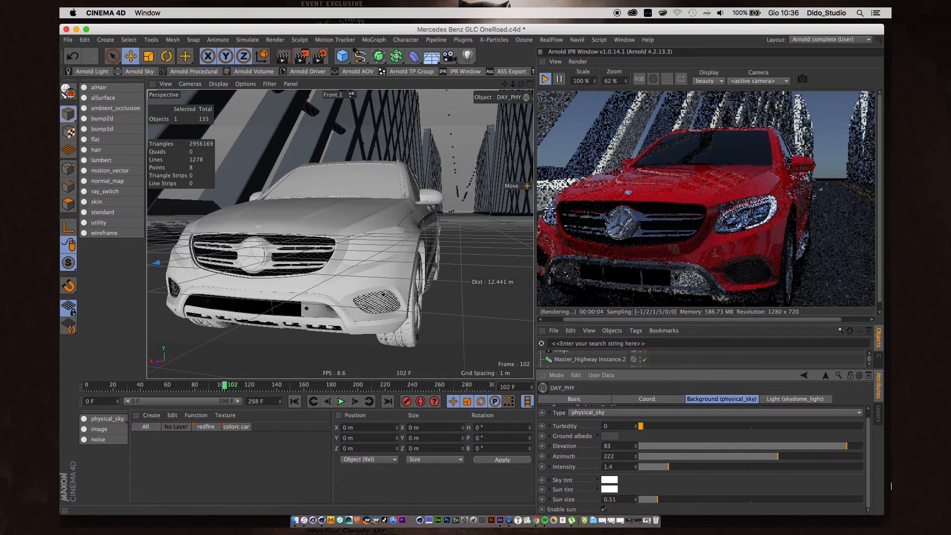
# Set the samples of the DAY_PHY skydome light to 4
pyautogui.click(803, 400)
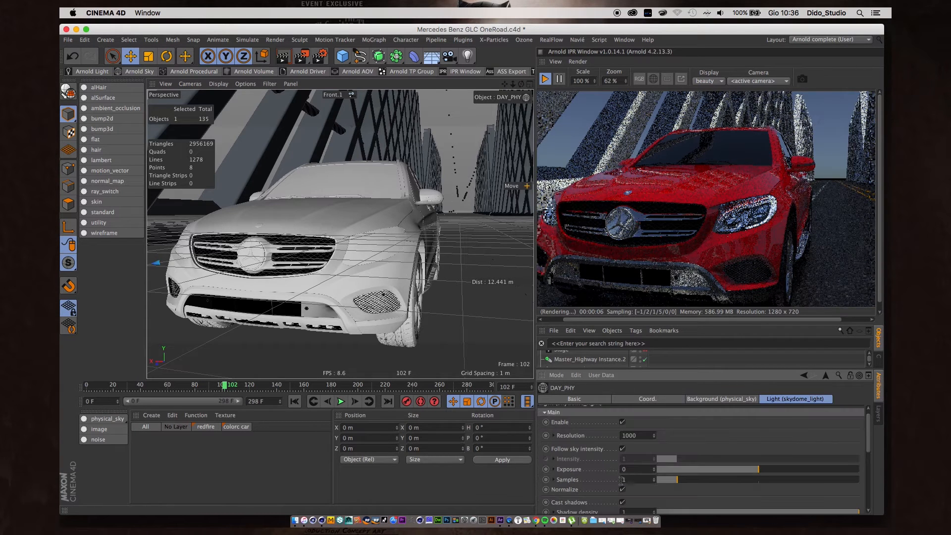
pyautogui.moveTo(645, 477); pyautogui.dragTo(596, 477)
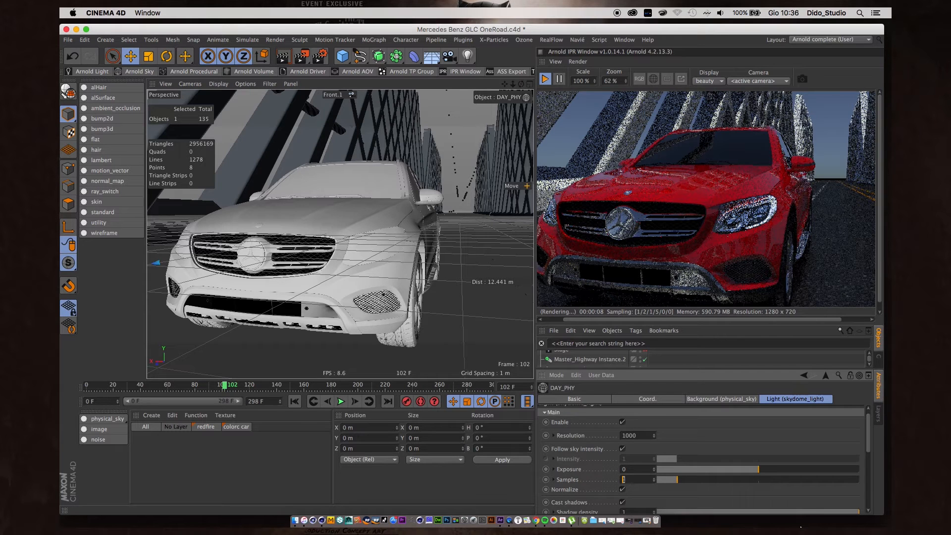
pyautogui.write('4')
pyautogui.press('Return')
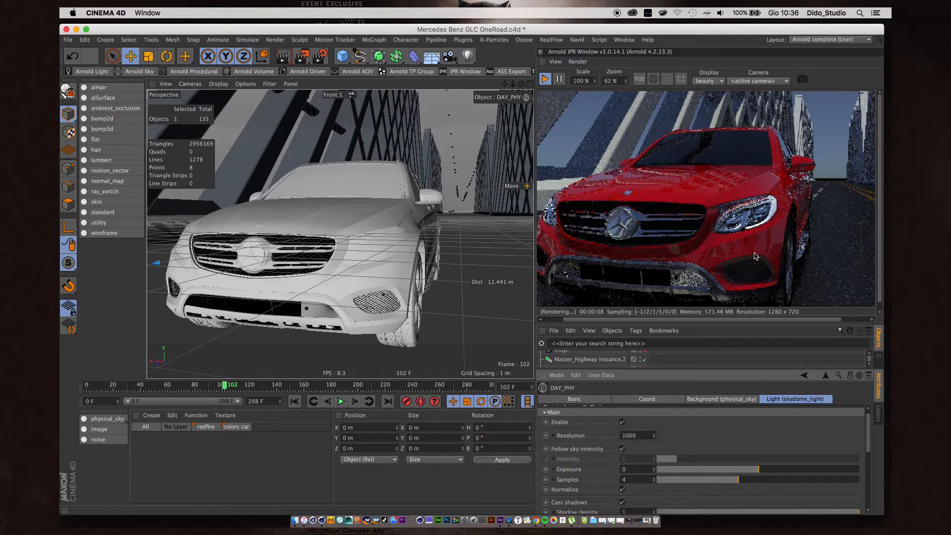
# Open the redfire layer's Car Paint material in an enlarged Material Editor and inspect its specular and sub-surface scattering settings
pyautogui.click(206, 427)
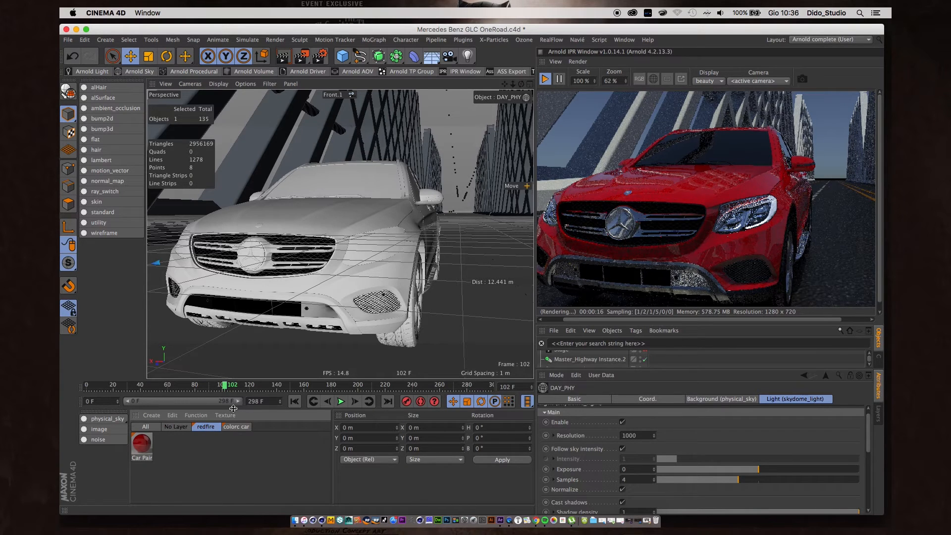
pyautogui.click(143, 446)
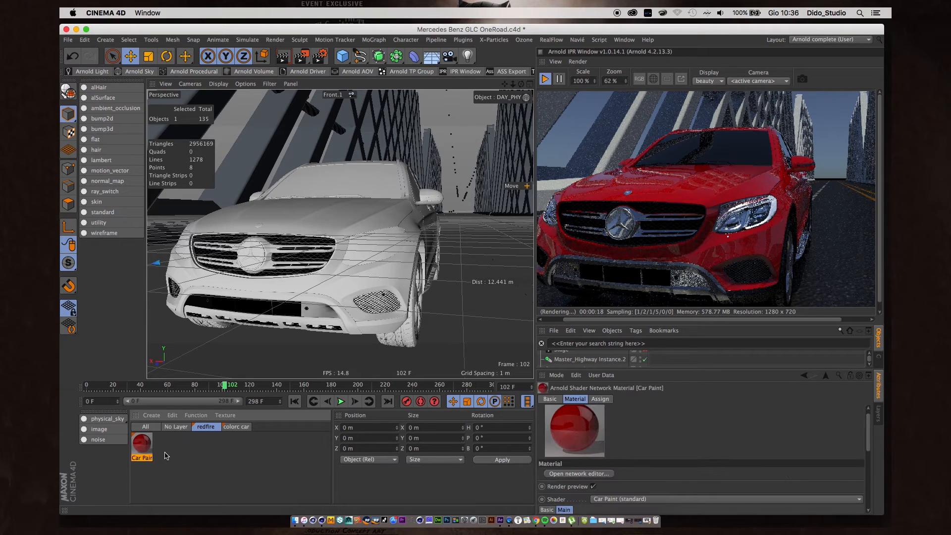
pyautogui.moveTo(62, 141); pyautogui.dragTo(303, 93)
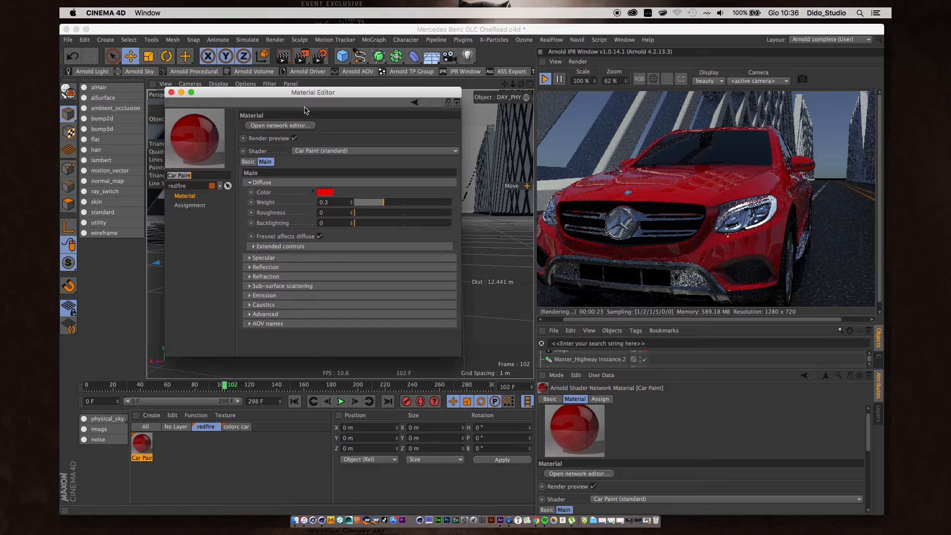
pyautogui.click(249, 258)
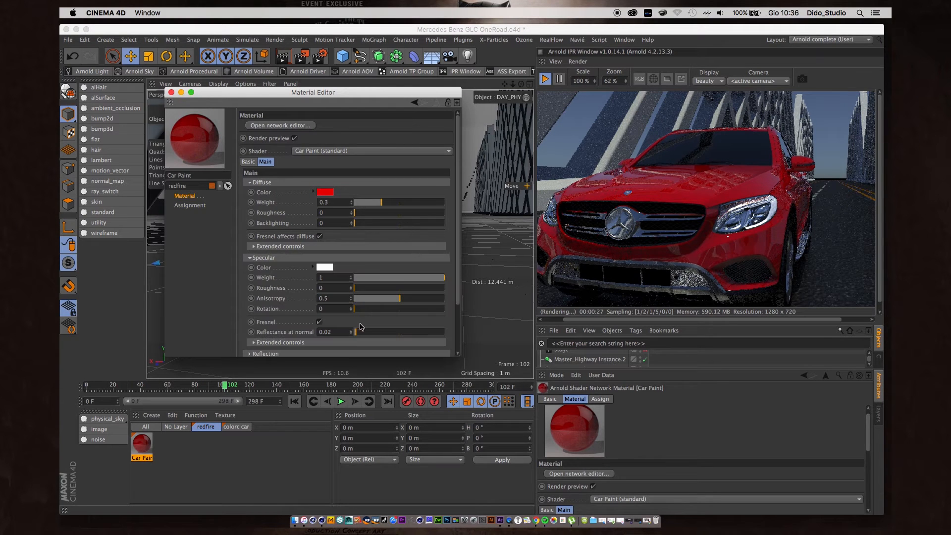
pyautogui.click(247, 259)
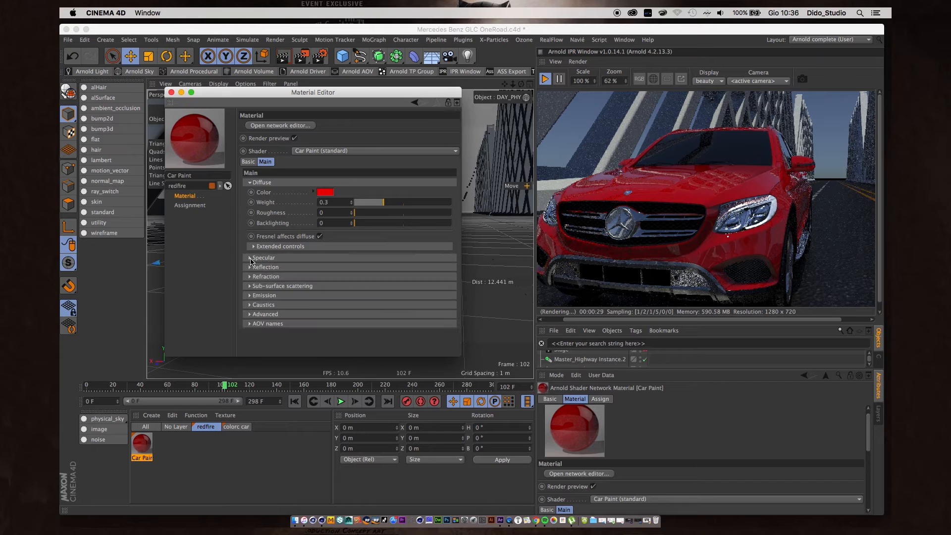
pyautogui.click(249, 287)
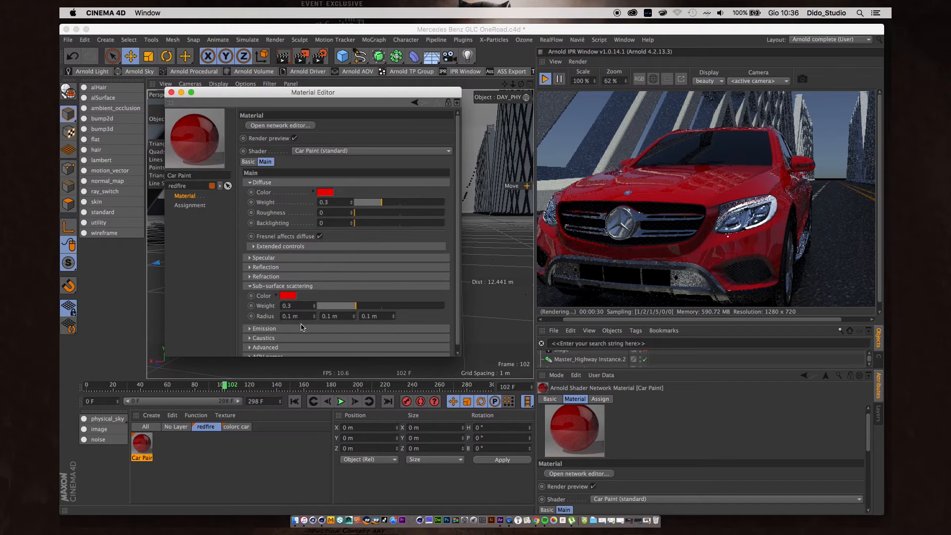
pyautogui.moveTo(459, 365); pyautogui.dragTo(507, 435)
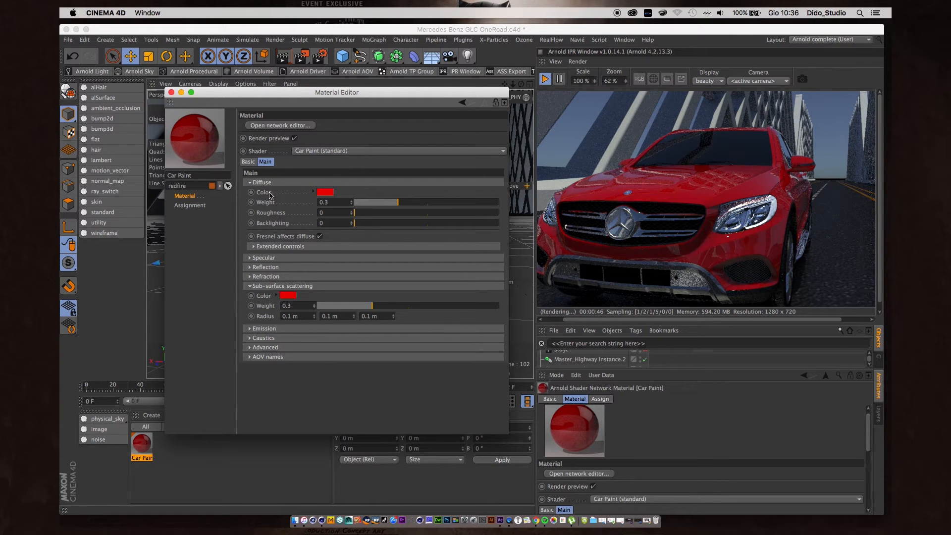
# Try a yellow-green sub-surface scattering color on the Car Paint material
pyautogui.click(288, 297)
pyautogui.click(291, 264)
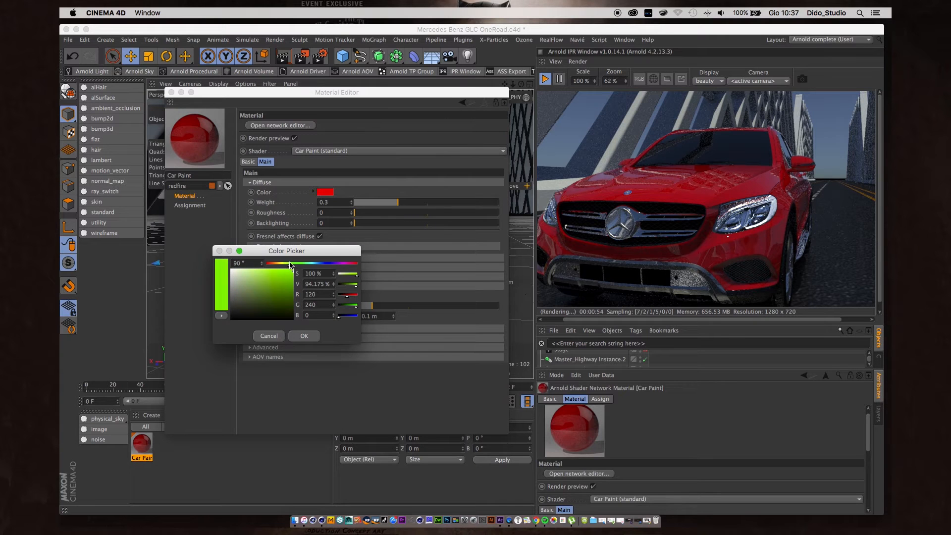
pyautogui.moveTo(280, 278); pyautogui.dragTo(274, 257)
pyautogui.click(305, 336)
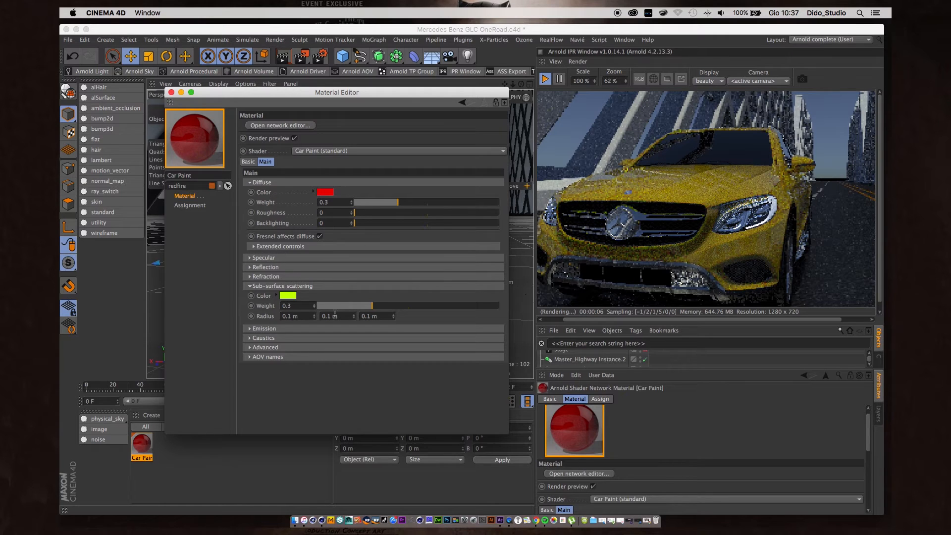
pyautogui.click(291, 298)
pyautogui.click(280, 263)
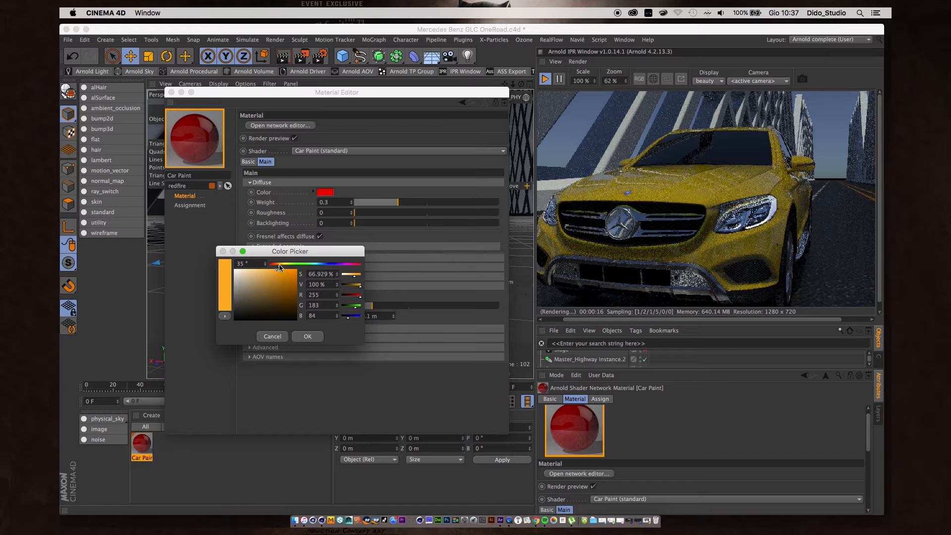
pyautogui.click(273, 336)
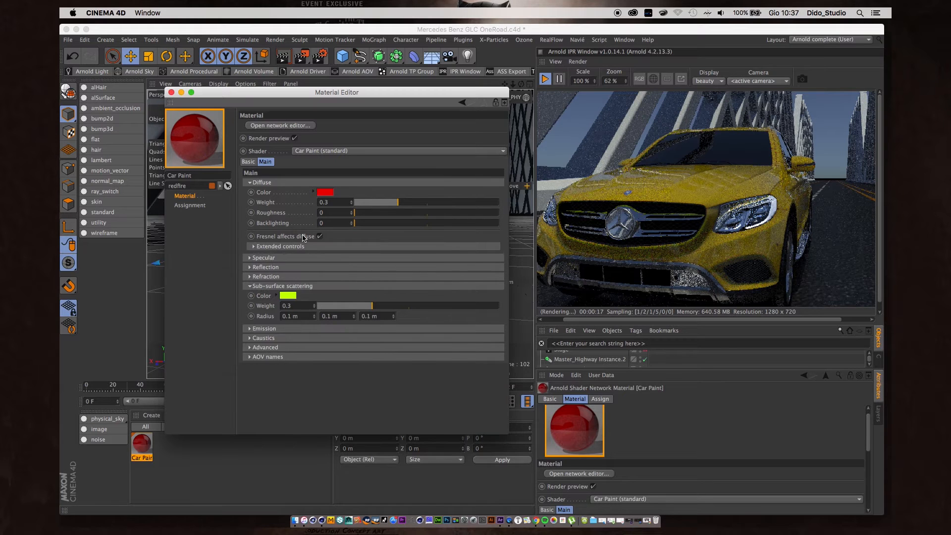
# Copy the Car Paint material's red diffuse color to its sub-surface scattering color
pyautogui.rightClick(266, 195)
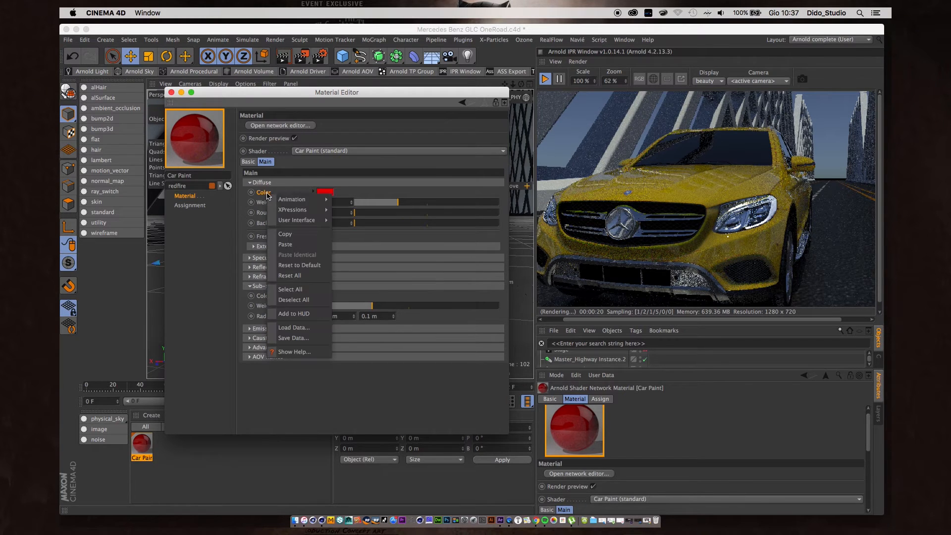
pyautogui.click(298, 235)
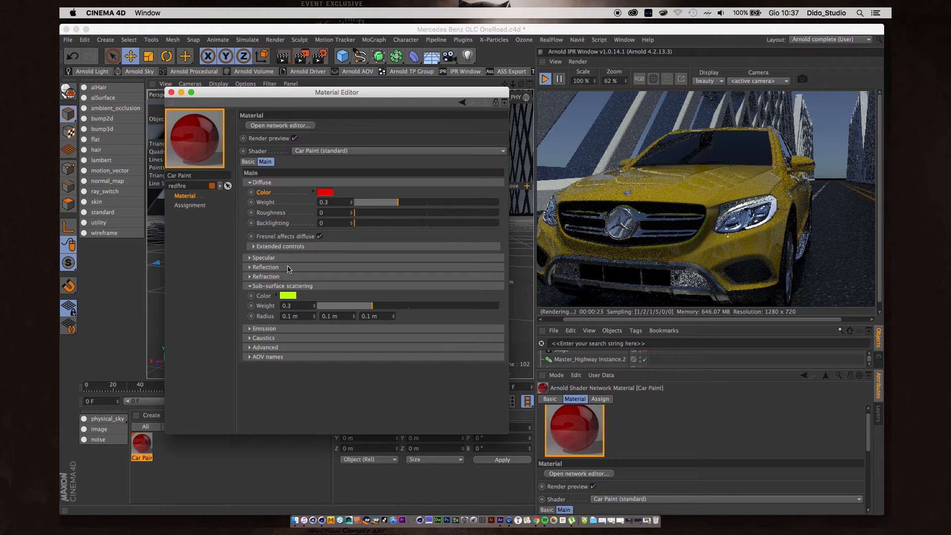
pyautogui.rightClick(266, 298)
pyautogui.click(291, 345)
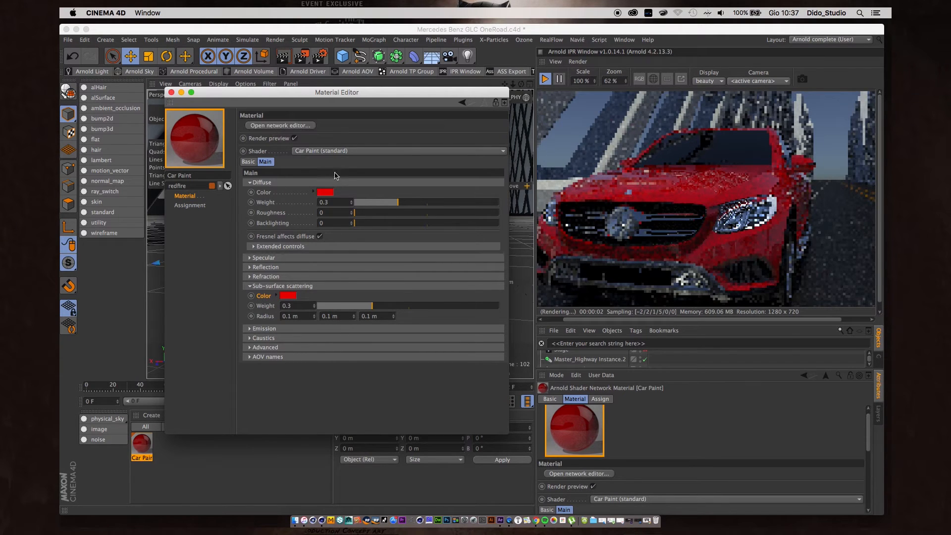
# Open the Car Paint shader network and delete its existing ramp_rgb_01 node
pyautogui.click(288, 126)
pyautogui.moveTo(275, 207); pyautogui.dragTo(289, 104)
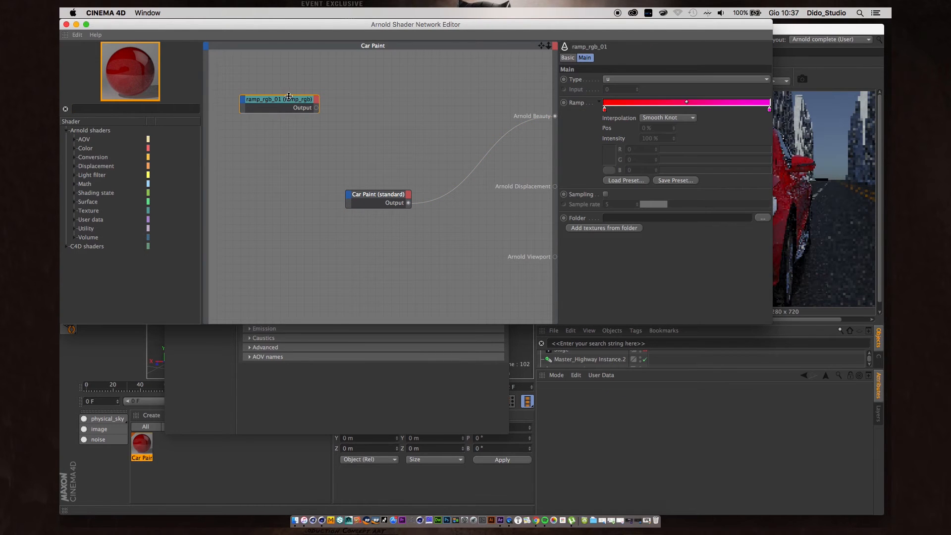
pyautogui.press('Delete')
# Find the ramp_rgb shader with "rgb", add it to the network and connect its output to Car Paint's diffuse color
pyautogui.click(122, 108)
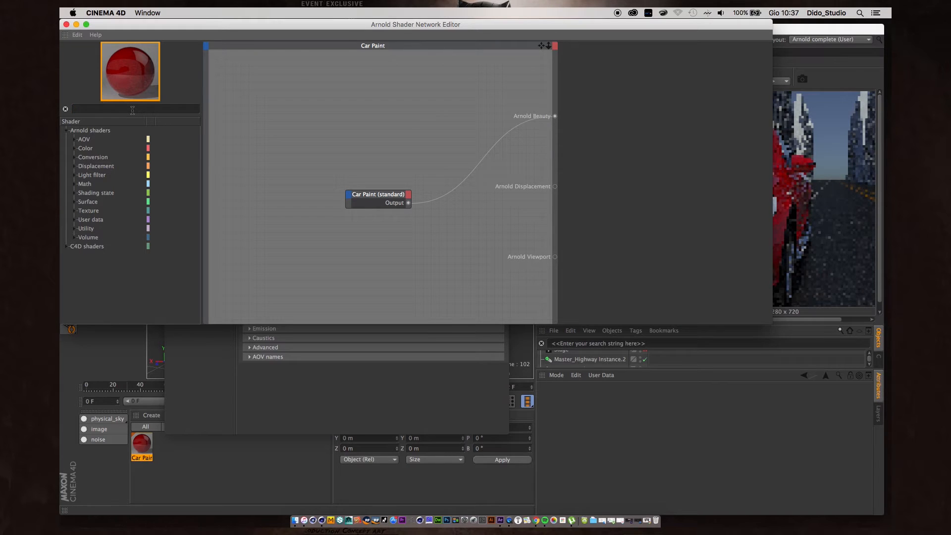
pyautogui.write('rgb')
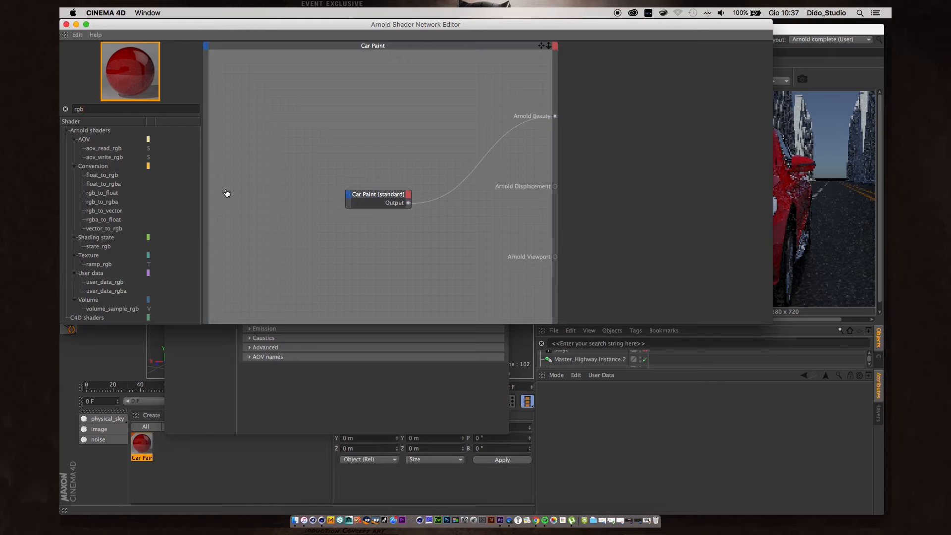
pyautogui.moveTo(227, 193); pyautogui.dragTo(254, 195)
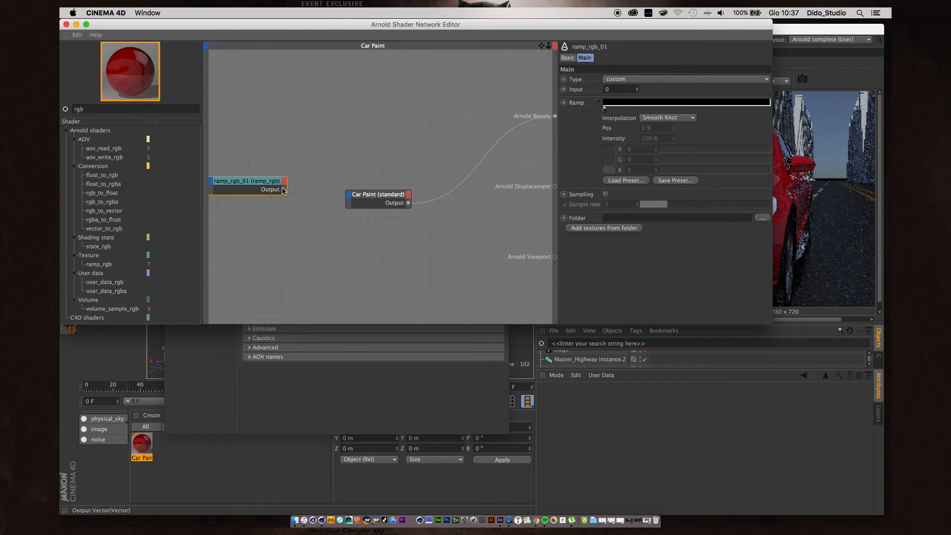
pyautogui.moveTo(349, 195); pyautogui.dragTo(348, 196)
pyautogui.moveTo(362, 200)
pyautogui.moveTo(392, 201)
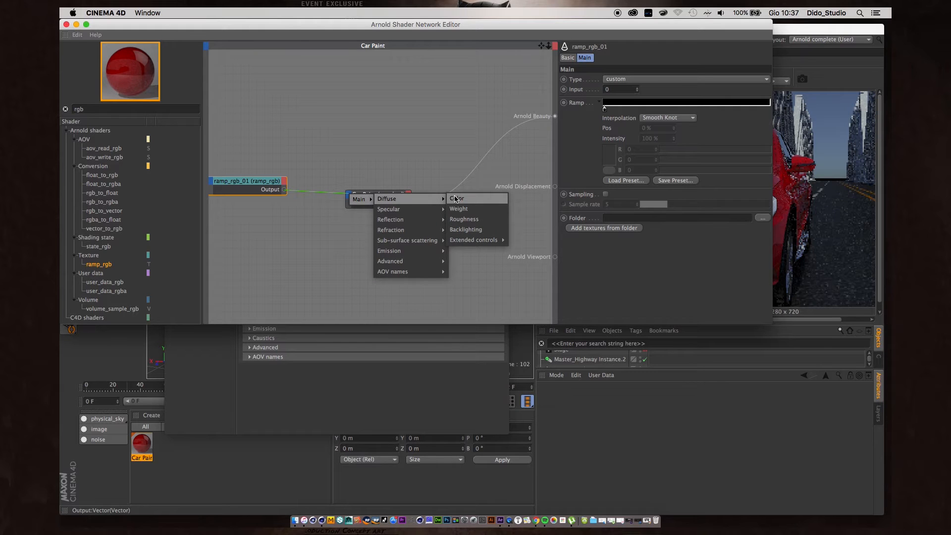
pyautogui.click(455, 199)
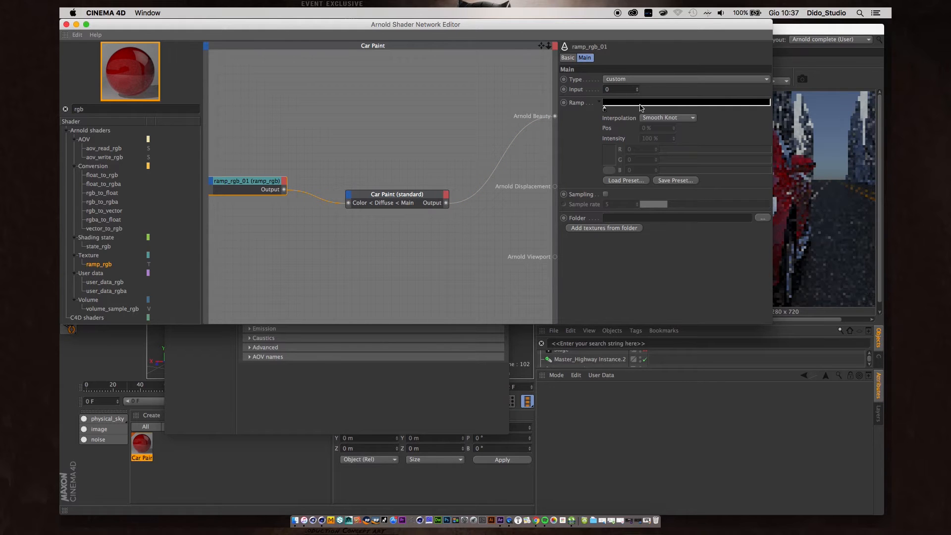
# Set the start knot of the ramp_rgb_01 gradient to bright red with RGB 252, 33, 33
pyautogui.click(606, 109)
pyautogui.click(730, 109)
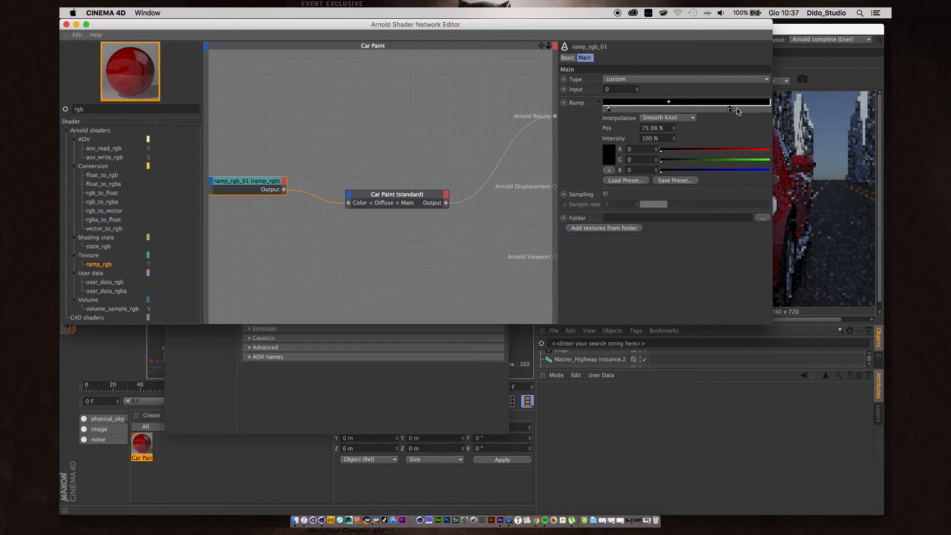
pyautogui.moveTo(609, 109); pyautogui.dragTo(605, 110)
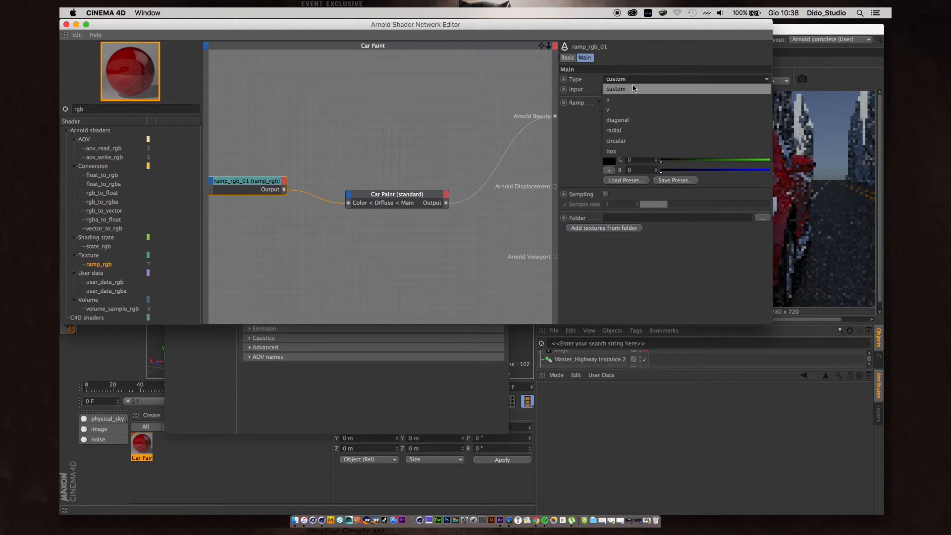
pyautogui.doubleClick(604, 110)
pyautogui.click(609, 85)
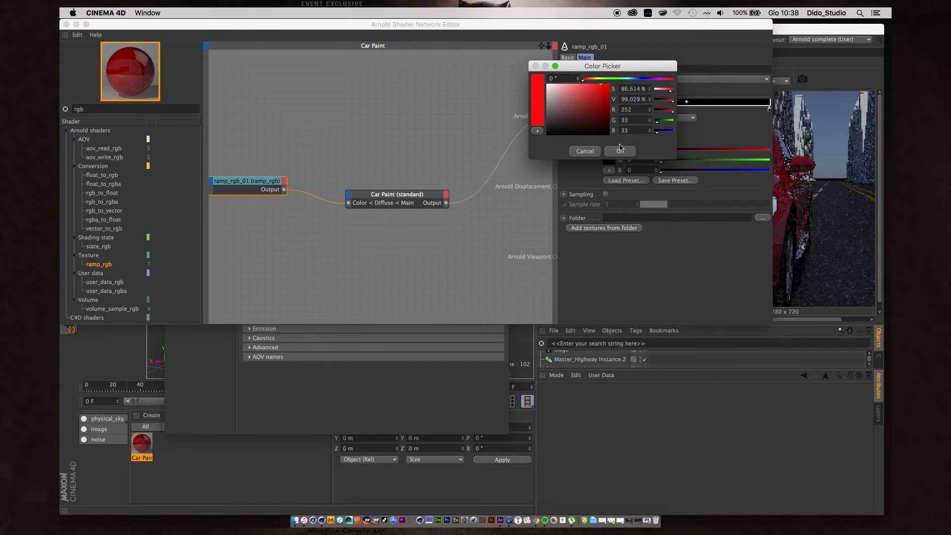
pyautogui.click(620, 148)
# Set the gradient's end knot at 100 % to dark magenta with RGB 141, 0, 108
pyautogui.doubleClick(769, 110)
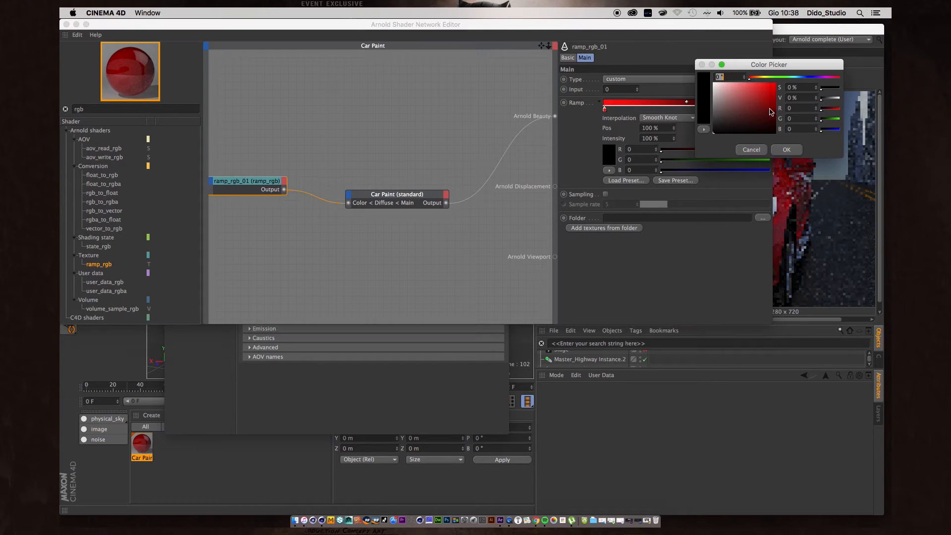
pyautogui.moveTo(816, 77)
pyautogui.mouseDown()
pyautogui.moveTo(827, 78)
pyautogui.moveTo(776, 92)
pyautogui.moveTo(781, 108)
pyautogui.mouseUp()
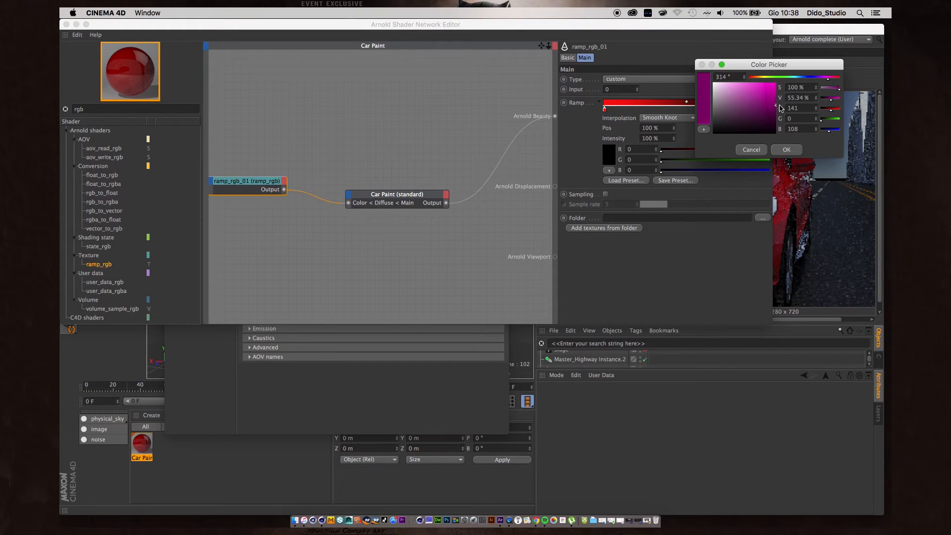
pyautogui.click(789, 149)
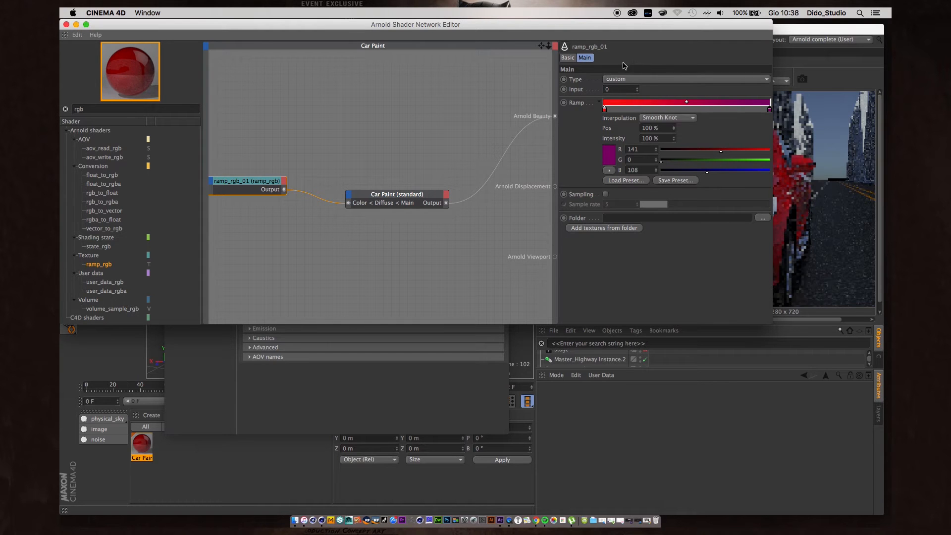
# Try the v ramp type and check its effect on the whole car from a three-quarter view in the render
pyautogui.click(616, 79)
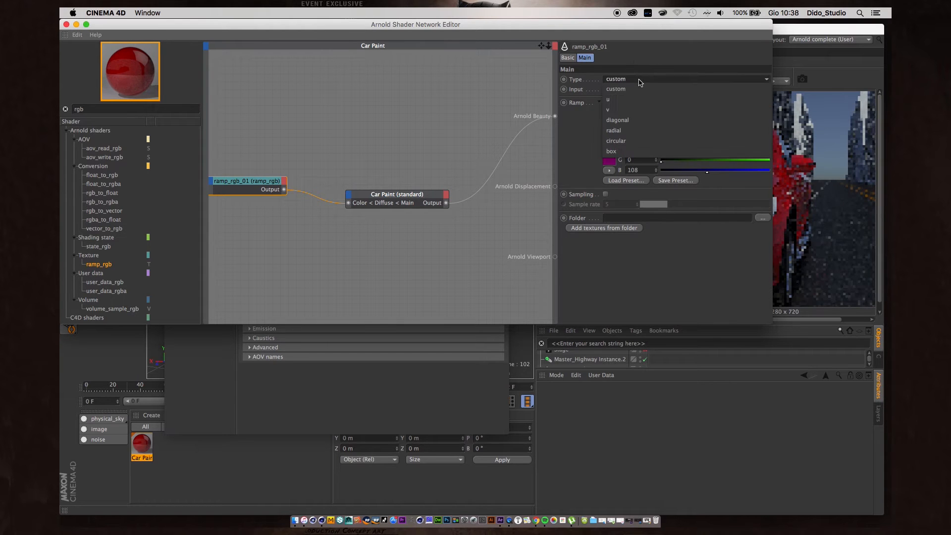
pyautogui.click(623, 109)
pyautogui.moveTo(619, 27); pyautogui.dragTo(438, 302)
pyautogui.moveTo(453, 101); pyautogui.dragTo(888, 442)
pyautogui.keyDown('alt'); pyautogui.moveTo(379, 223); pyautogui.dragTo(362, 230, button='middle'); pyautogui.keyUp('alt')
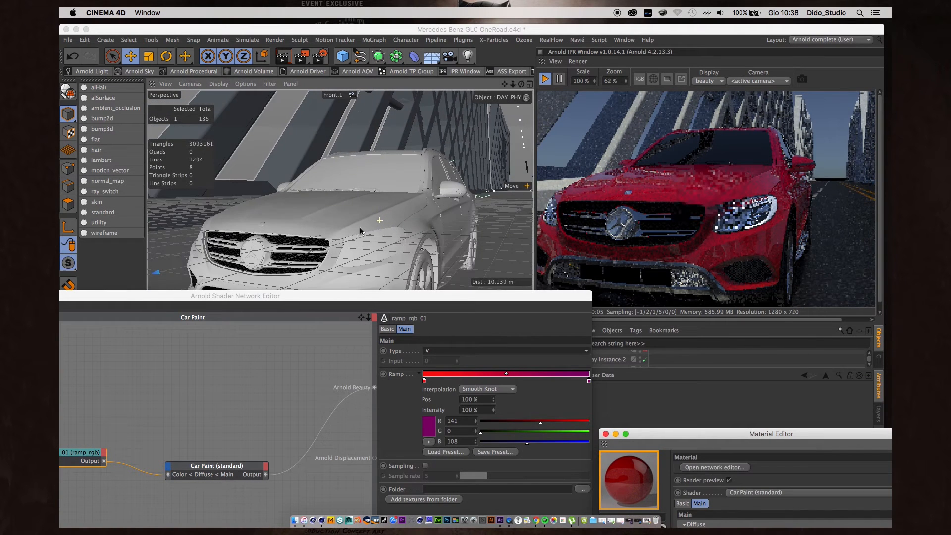
pyautogui.keyDown('alt'); pyautogui.moveTo(374, 231); pyautogui.dragTo(346, 207, button='right'); pyautogui.keyUp('alt')
pyautogui.keyDown('alt'); pyautogui.moveTo(378, 213); pyautogui.dragTo(375, 235); pyautogui.keyUp('alt')
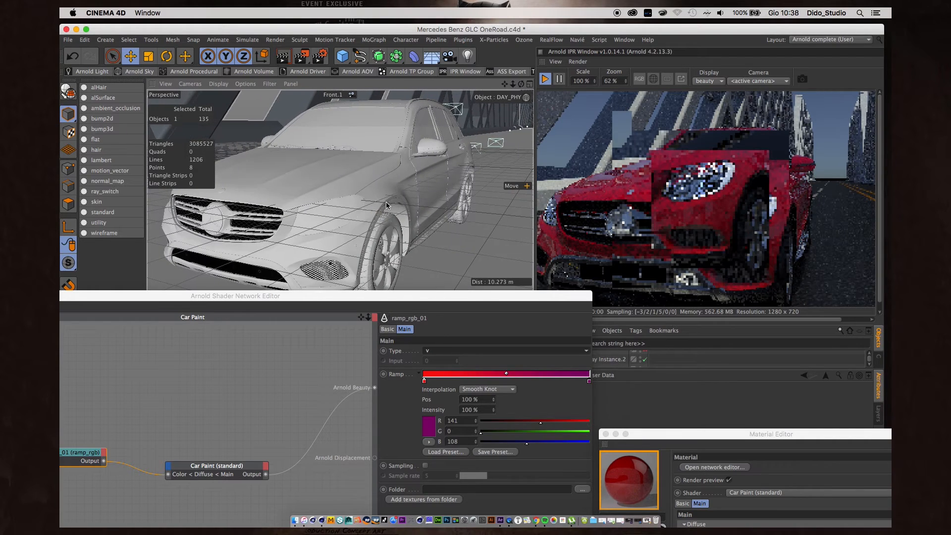
pyautogui.scroll(-6, 405, 185)
pyautogui.keyDown('alt'); pyautogui.moveTo(405, 186); pyautogui.dragTo(376, 194); pyautogui.keyUp('alt')
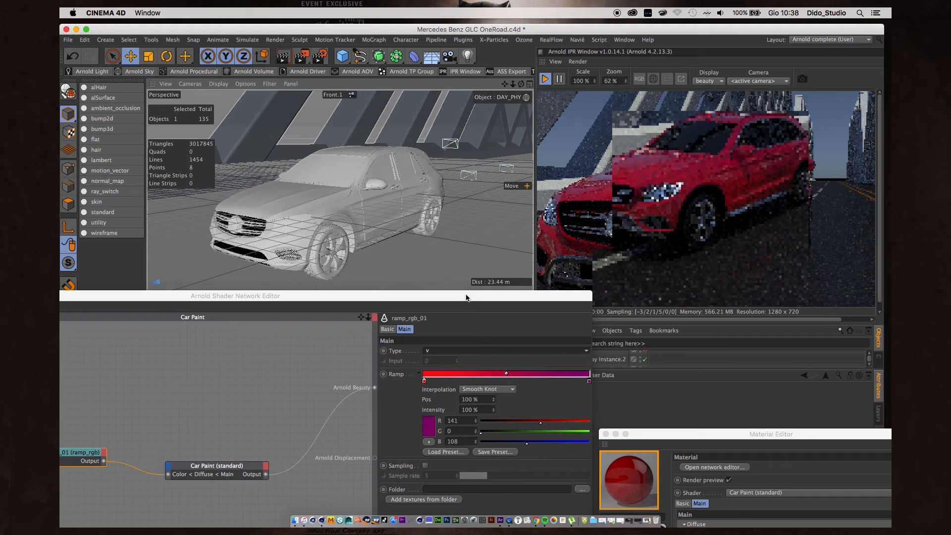
# Set the ramp type of ramp_rgb_01 to u and compare it in the car render
pyautogui.click(452, 350)
pyautogui.click(467, 371)
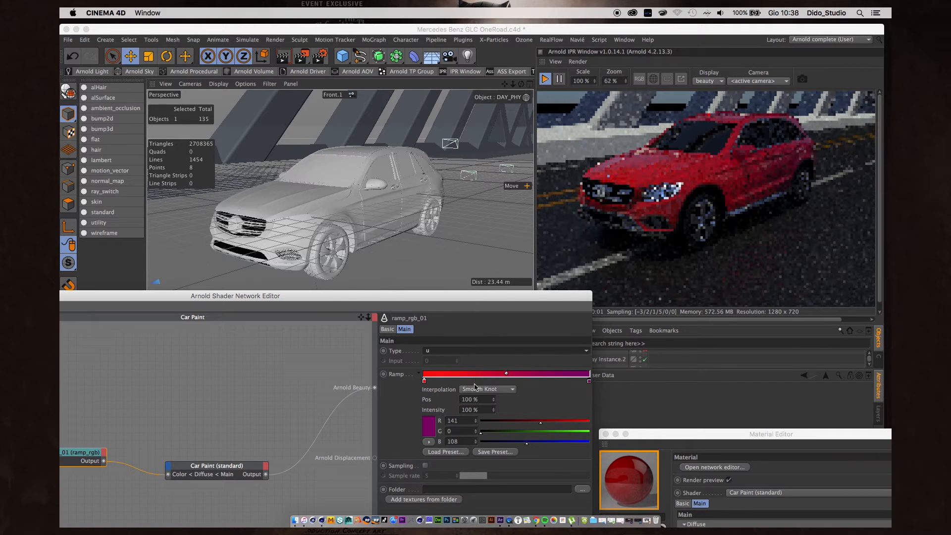
pyautogui.moveTo(473, 298); pyautogui.dragTo(394, 151)
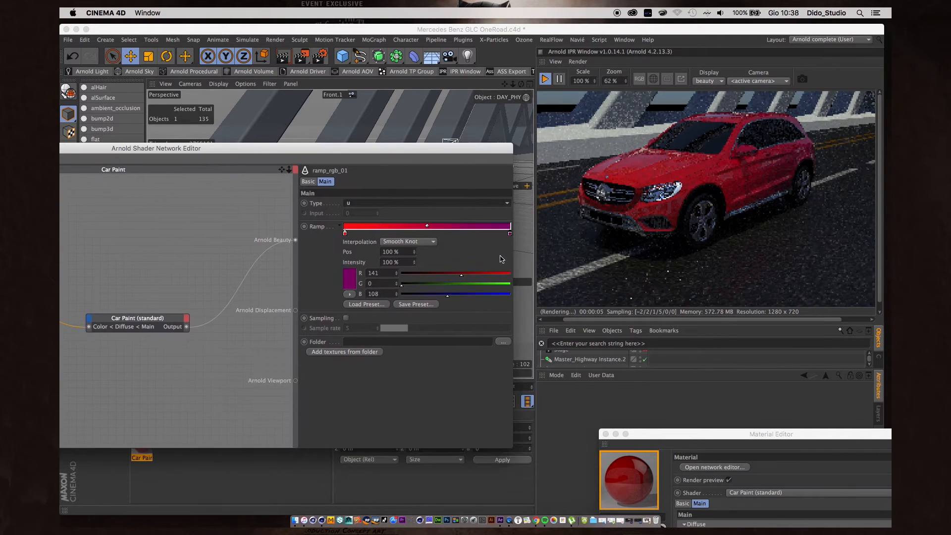
# Change the gradient's end knot to bright green with RGB 124, 255, 10 and uncover the render of the car
pyautogui.doubleClick(511, 232)
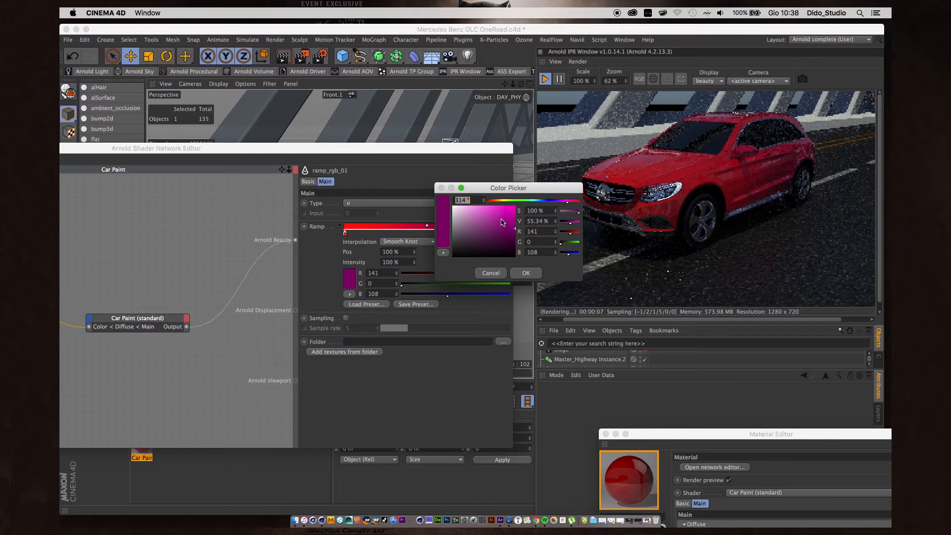
pyautogui.click(512, 201)
pyautogui.moveTo(506, 208); pyautogui.dragTo(513, 205)
pyautogui.click(526, 272)
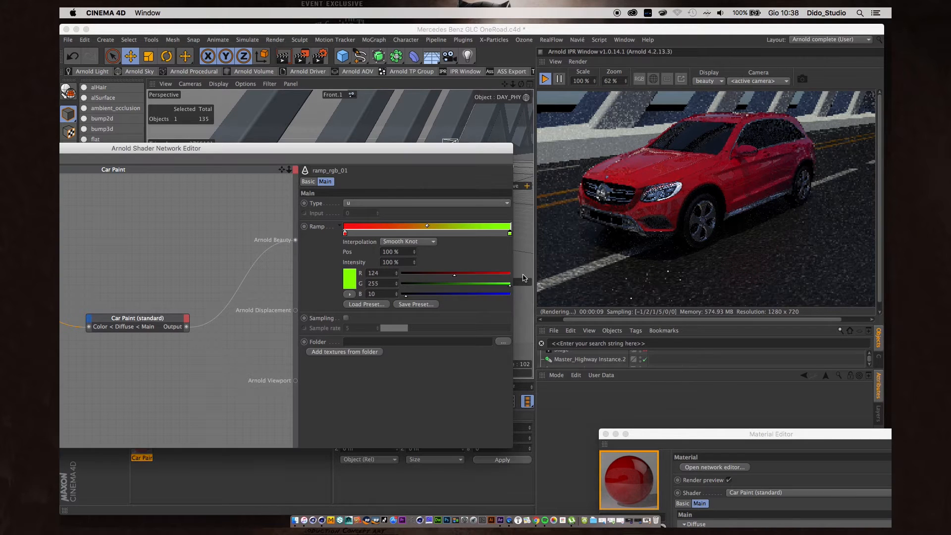
pyautogui.moveTo(397, 165); pyautogui.dragTo(842, 280)
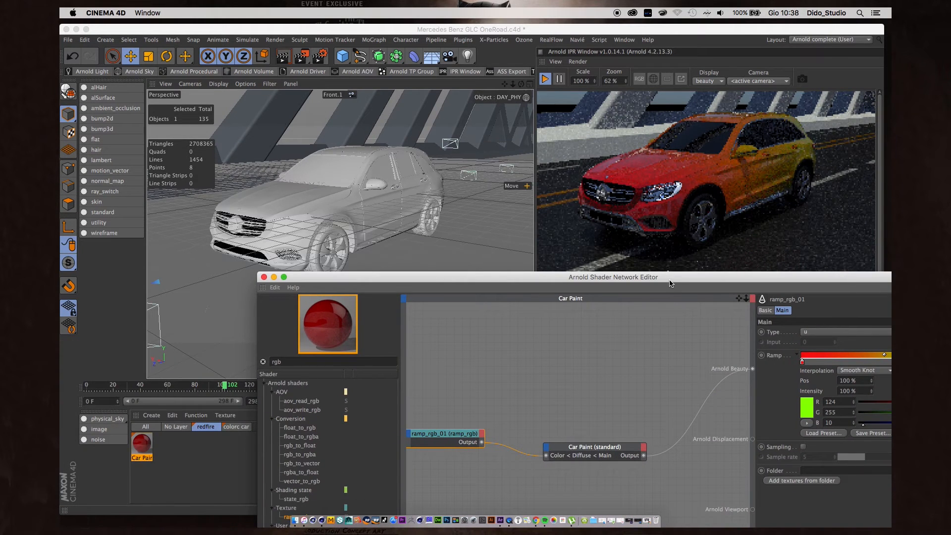
# Disconnect ramp_rgb_01 from Car Paint's diffuse color and close the shader network editor
pyautogui.moveTo(670, 283); pyautogui.dragTo(388, 181)
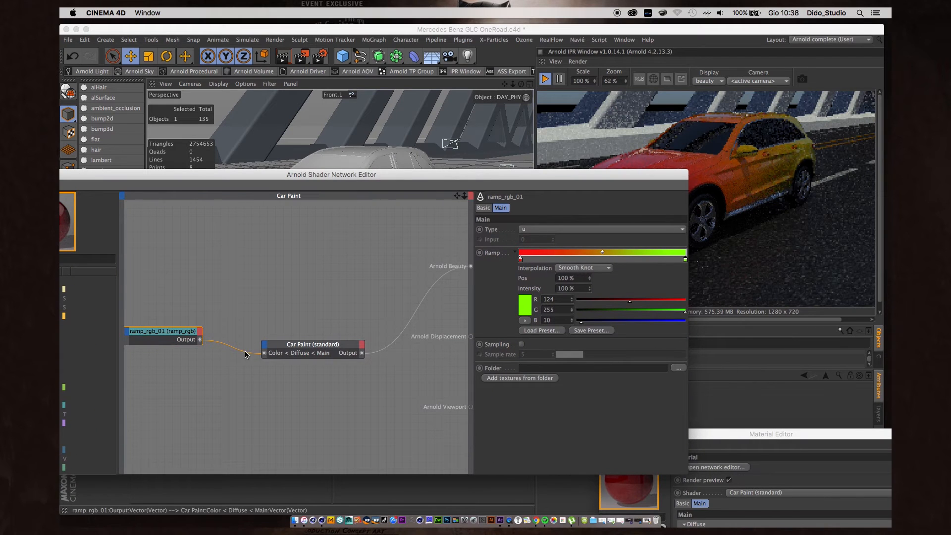
pyautogui.moveTo(264, 352); pyautogui.dragTo(248, 356)
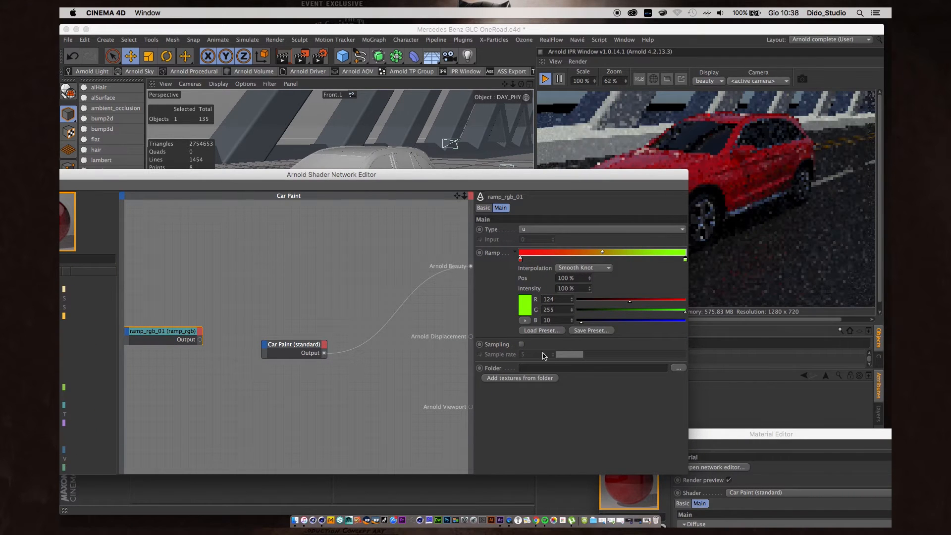
pyautogui.moveTo(266, 175); pyautogui.dragTo(464, 209)
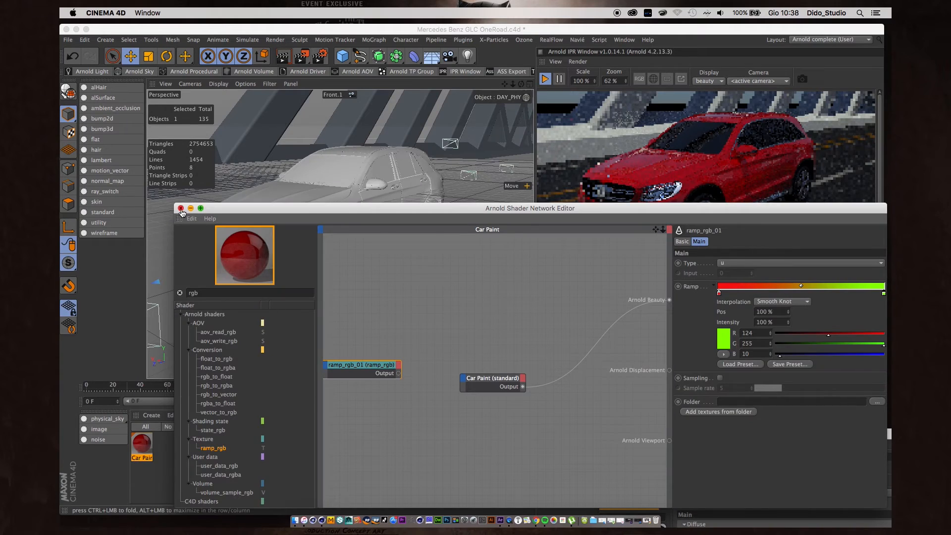
pyautogui.click(181, 208)
# Frame the front of the car closely and list the materials that belong to no layer
pyautogui.scroll(10, 328, 209)
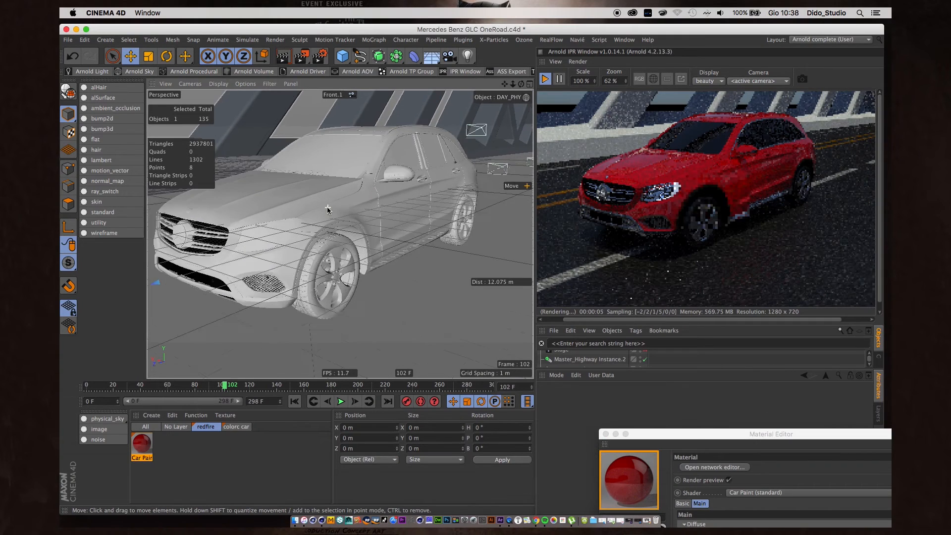
pyautogui.keyDown('alt'); pyautogui.moveTo(308, 223); pyautogui.dragTo(352, 268); pyautogui.keyUp('alt')
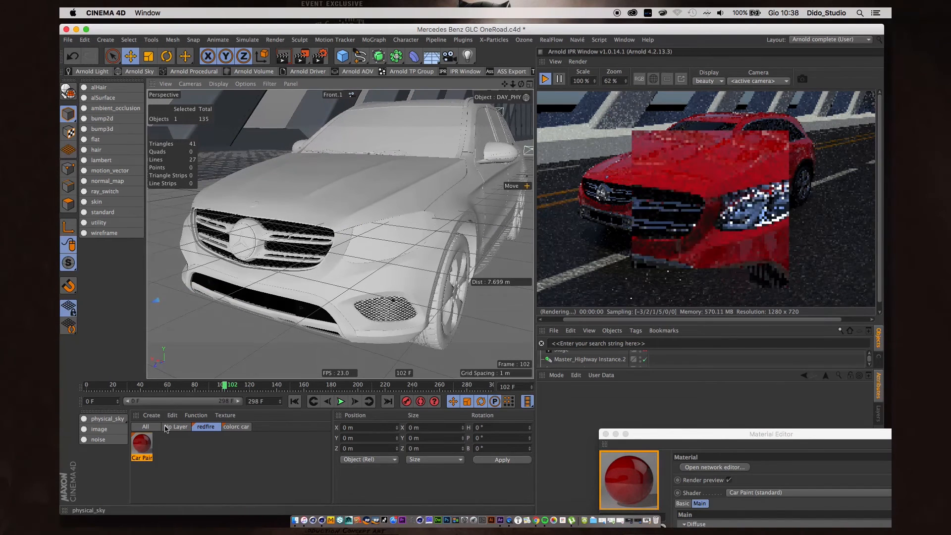
pyautogui.click(236, 427)
pyautogui.click(204, 426)
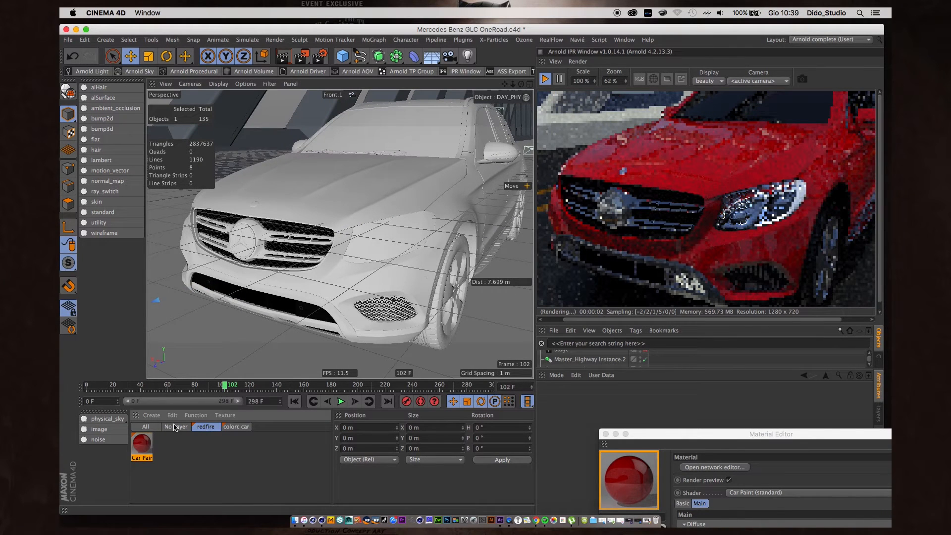
pyautogui.click(176, 427)
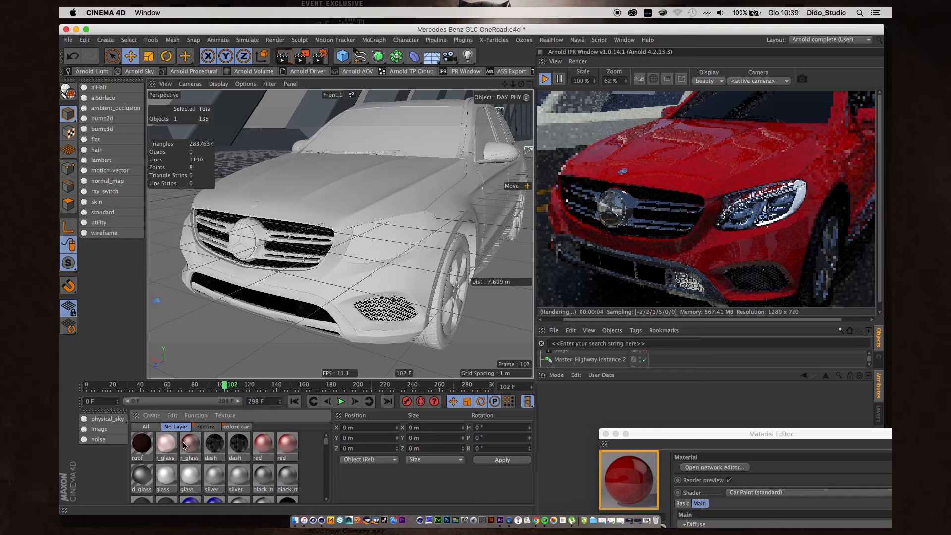
# Delete the run of materials from roof through the second leather material
pyautogui.click(152, 446)
pyautogui.moveTo(328, 447); pyautogui.dragTo(327, 452)
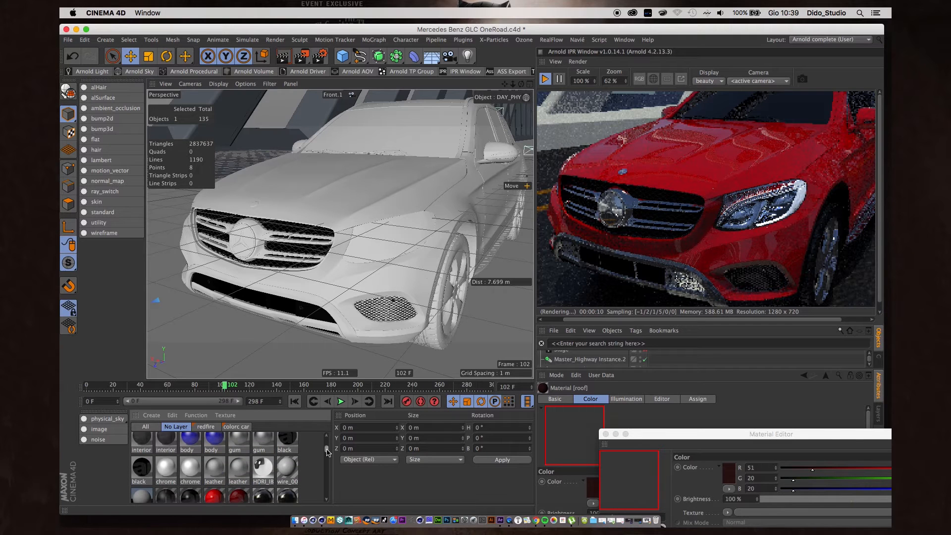
pyautogui.keyDown('shift'); pyautogui.click(239, 477); pyautogui.keyUp('shift')
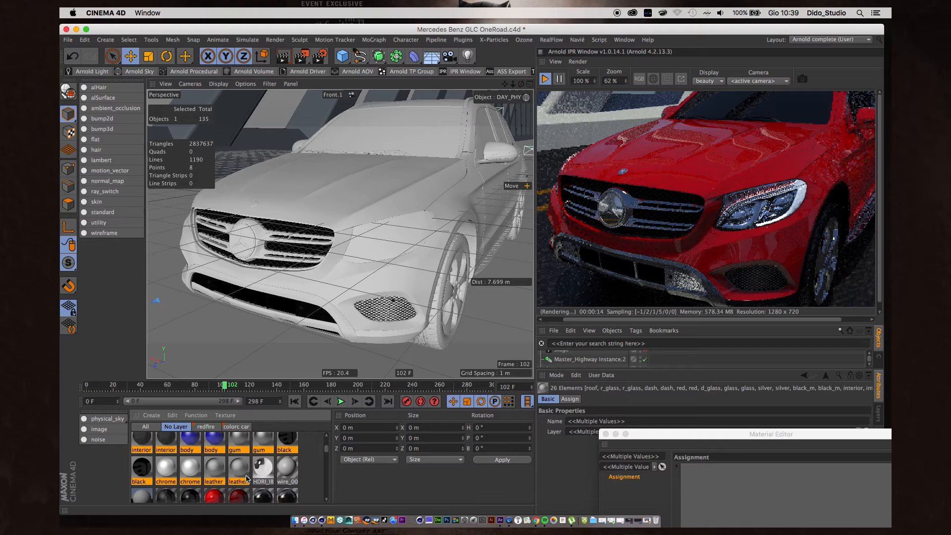
pyautogui.press('Delete')
# Find the break material and open its shader settings in the Material Editor
pyautogui.scroll(-5, 194, 452)
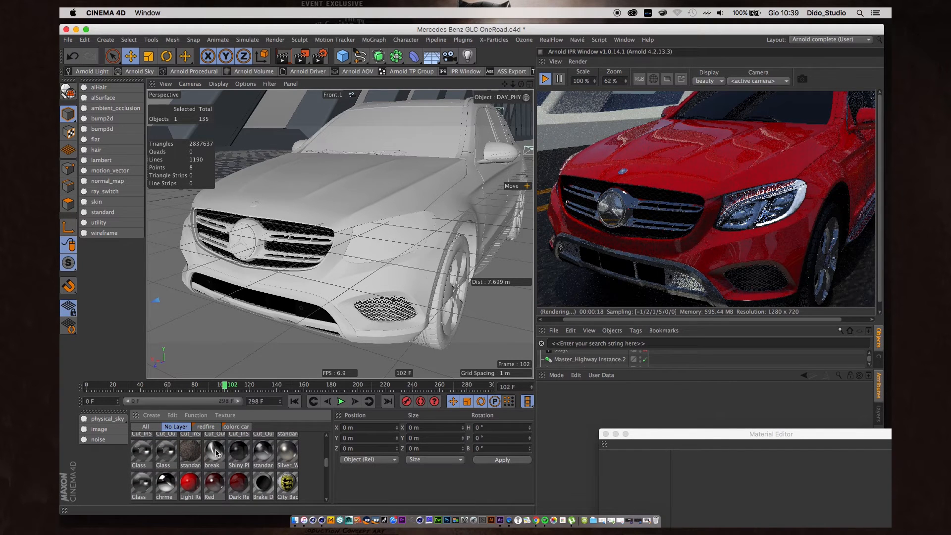
pyautogui.doubleClick(216, 452)
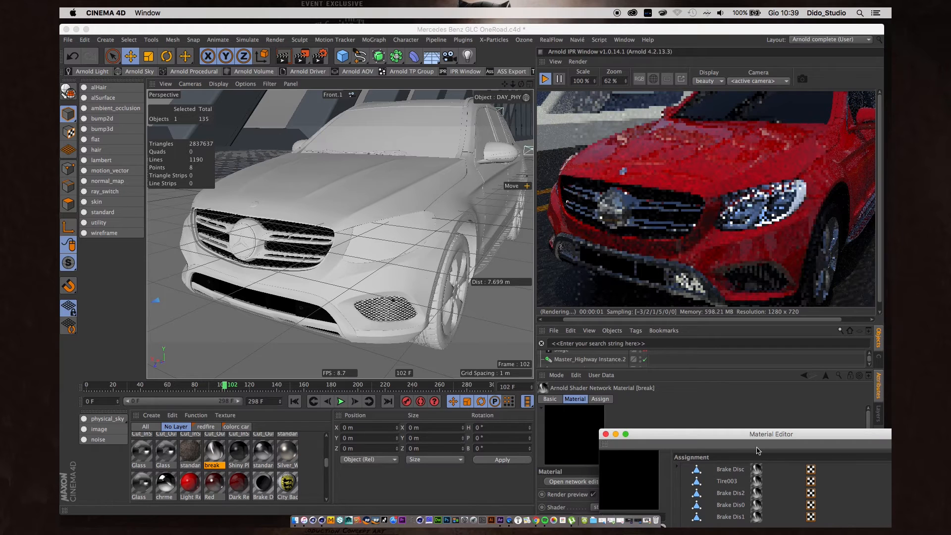
pyautogui.click(605, 434)
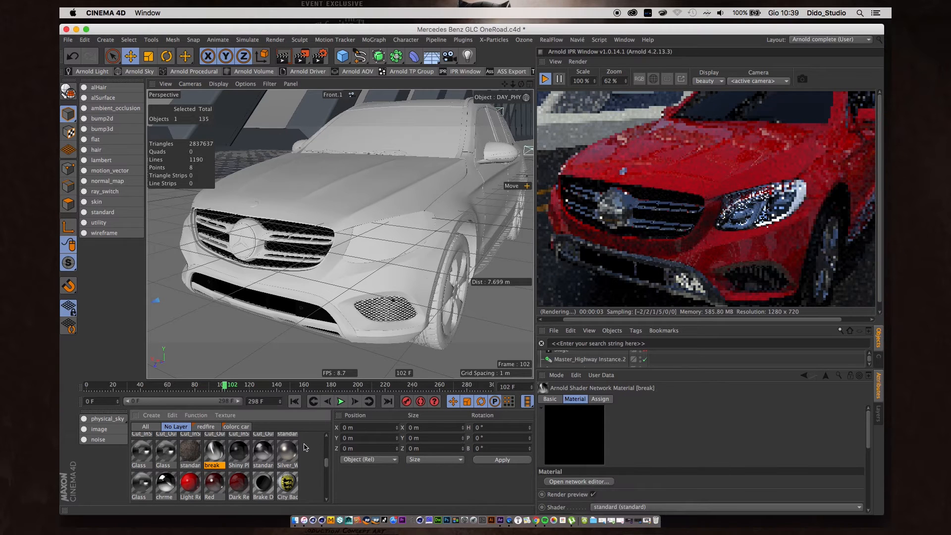
pyautogui.doubleClick(212, 451)
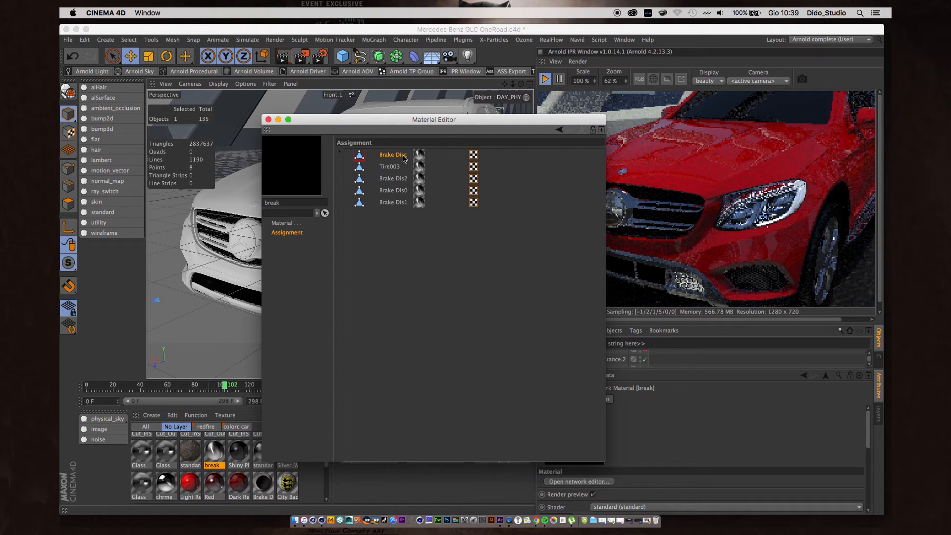
pyautogui.click(290, 224)
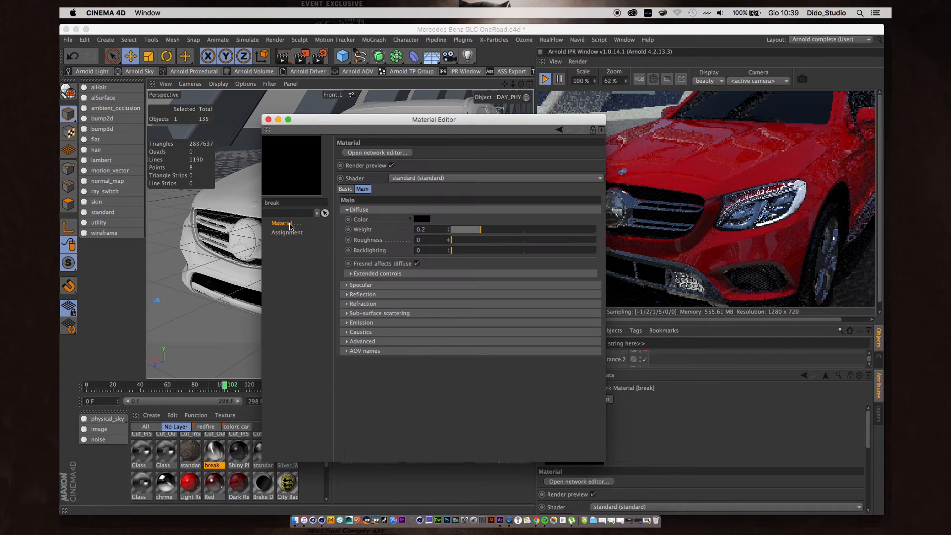
# Bring the front wheel into close-up and show the break material's specular settings beside it
pyautogui.moveTo(438, 122); pyautogui.dragTo(225, 120)
pyautogui.click(455, 252)
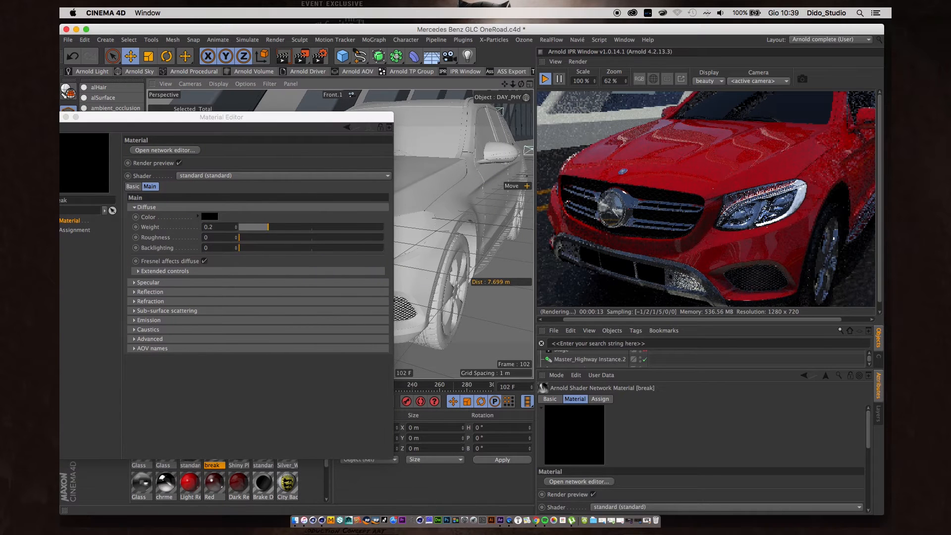
pyautogui.keyDown('alt'); pyautogui.moveTo(456, 251); pyautogui.dragTo(435, 239); pyautogui.keyUp('alt')
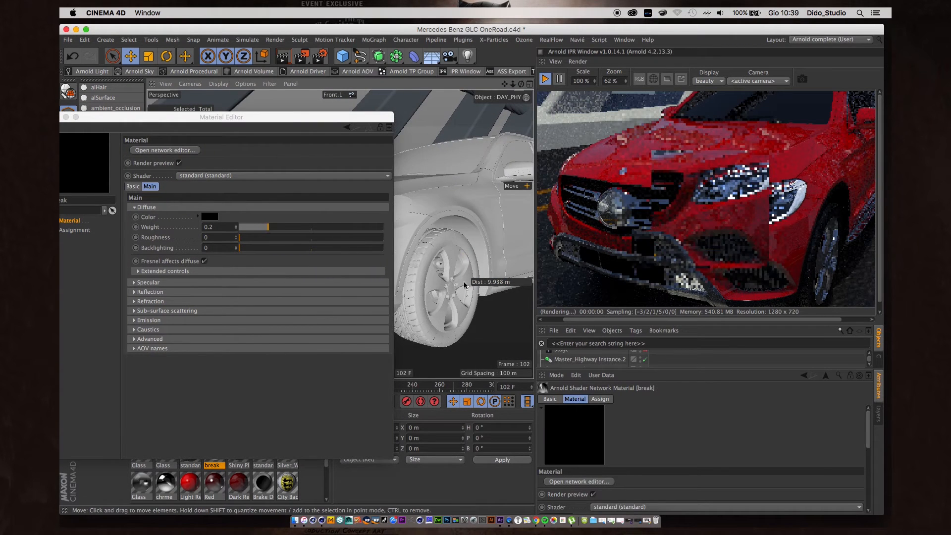
pyautogui.keyDown('alt'); pyautogui.moveTo(464, 281); pyautogui.dragTo(438, 285); pyautogui.keyUp('alt')
pyautogui.scroll(8, 426, 282)
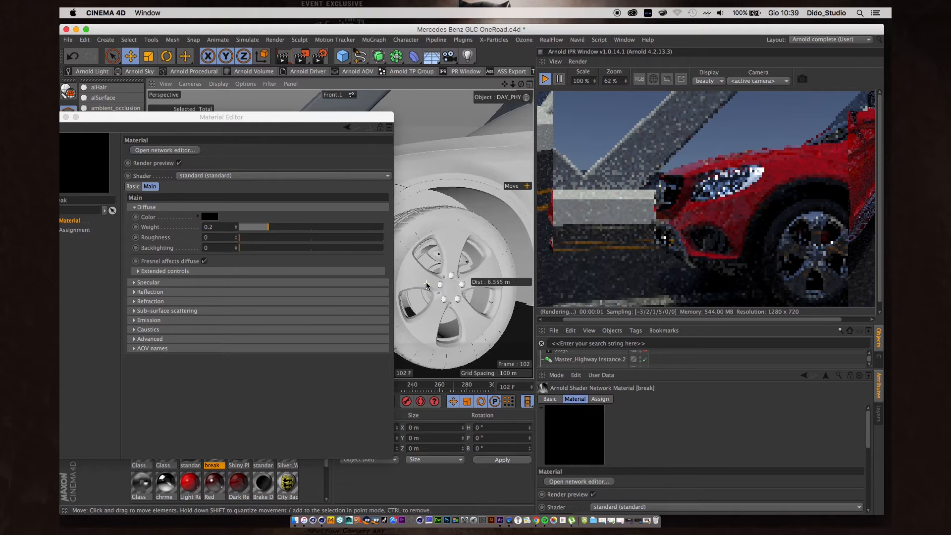
pyautogui.keyDown('alt'); pyautogui.moveTo(428, 290); pyautogui.dragTo(430, 229); pyautogui.keyUp('alt')
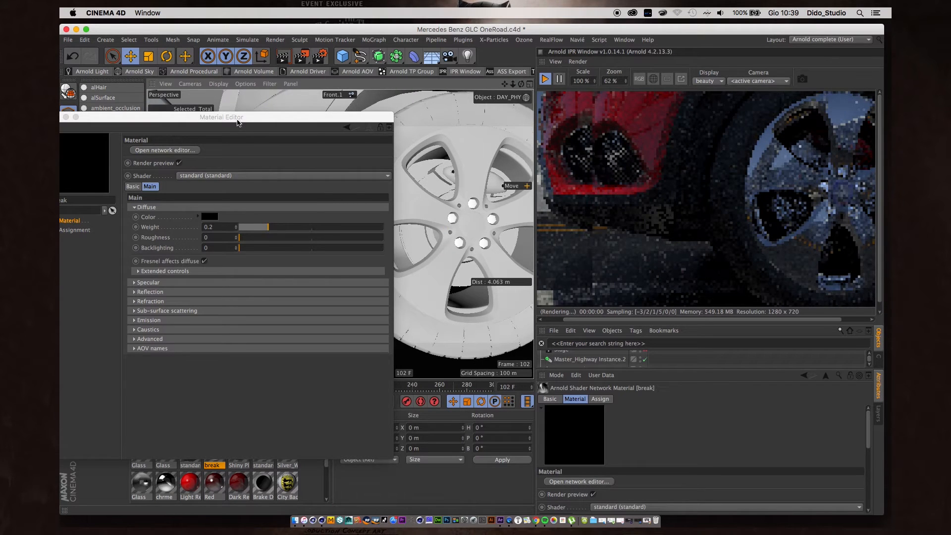
pyautogui.moveTo(222, 117); pyautogui.dragTo(251, 102)
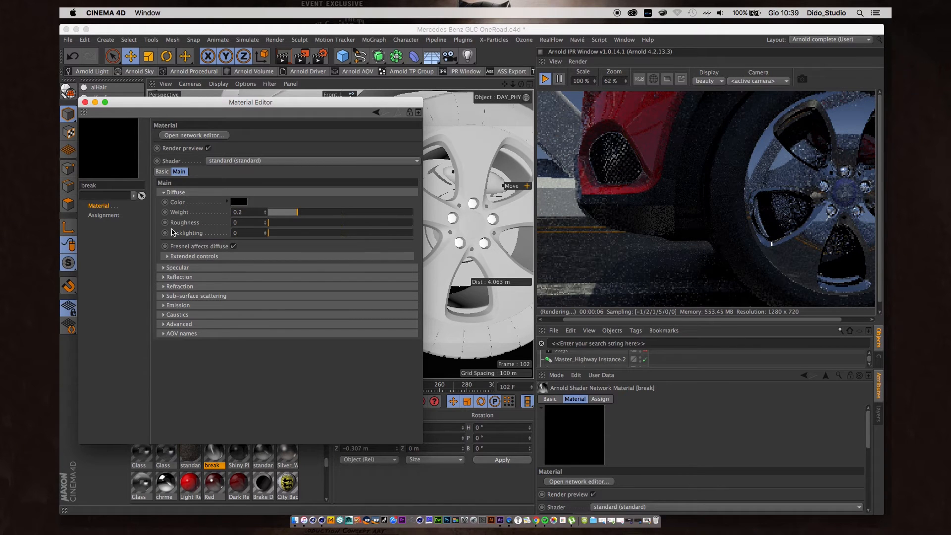
pyautogui.click(161, 268)
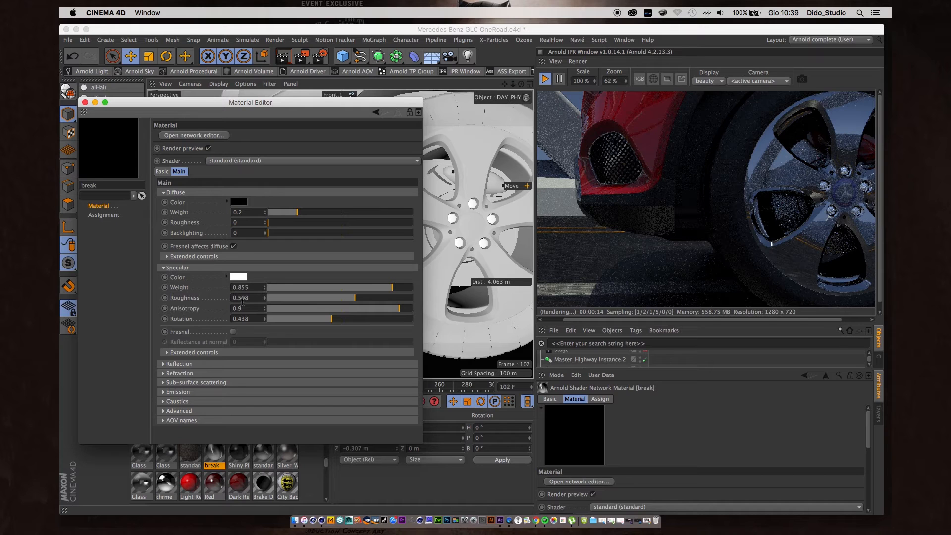
# Examine the break material's reflection and refraction settings, and close its editor
pyautogui.click(163, 364)
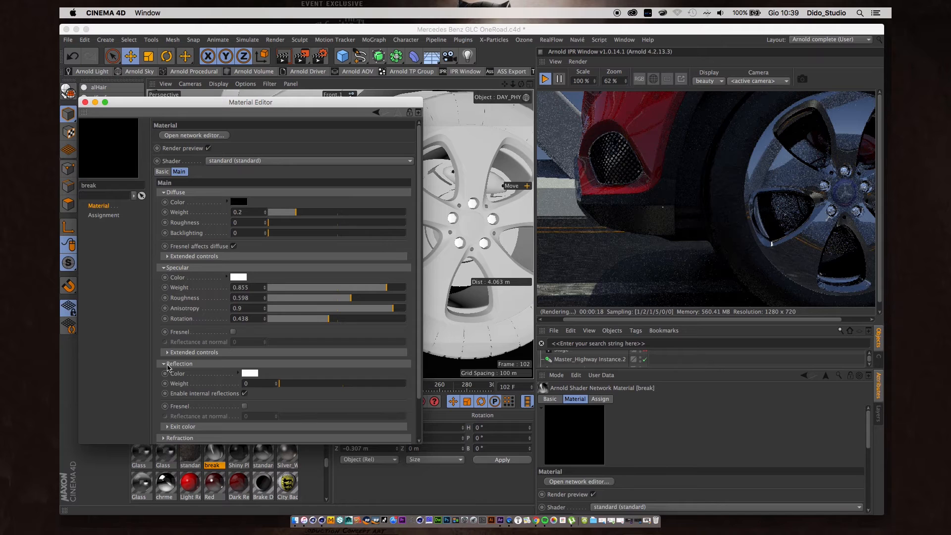
pyautogui.click(164, 364)
pyautogui.click(164, 374)
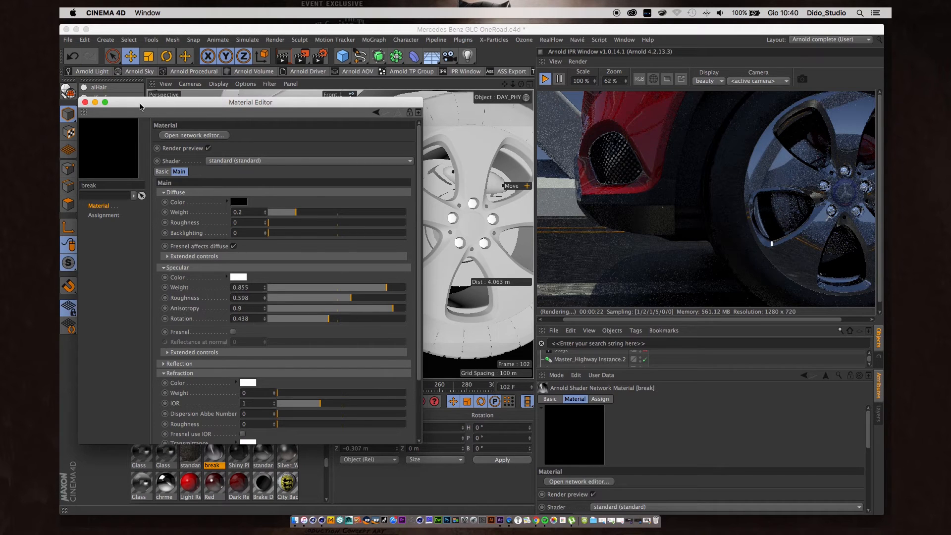
pyautogui.click(84, 103)
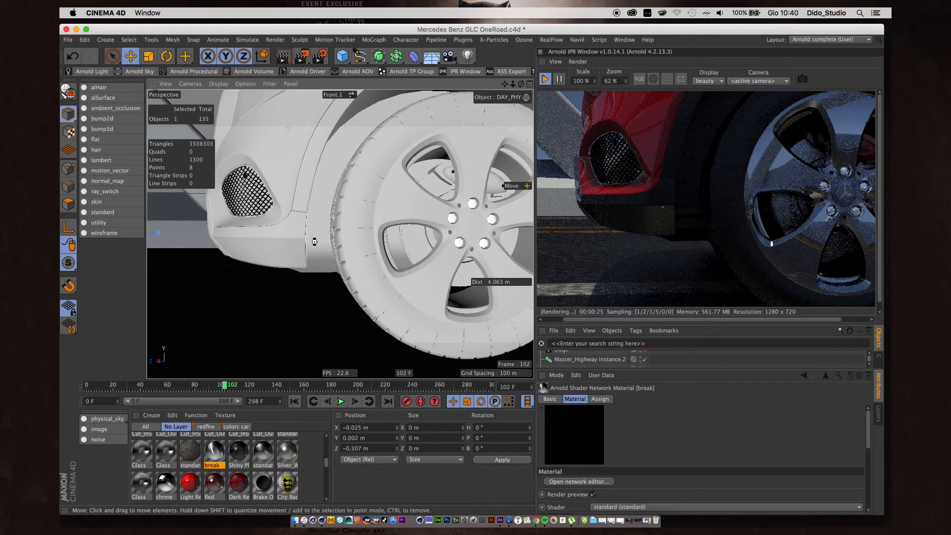
# Frame the front fender and wheel, and review the diffuse and refraction settings of the second Glass material
pyautogui.scroll(-2, 361, 200)
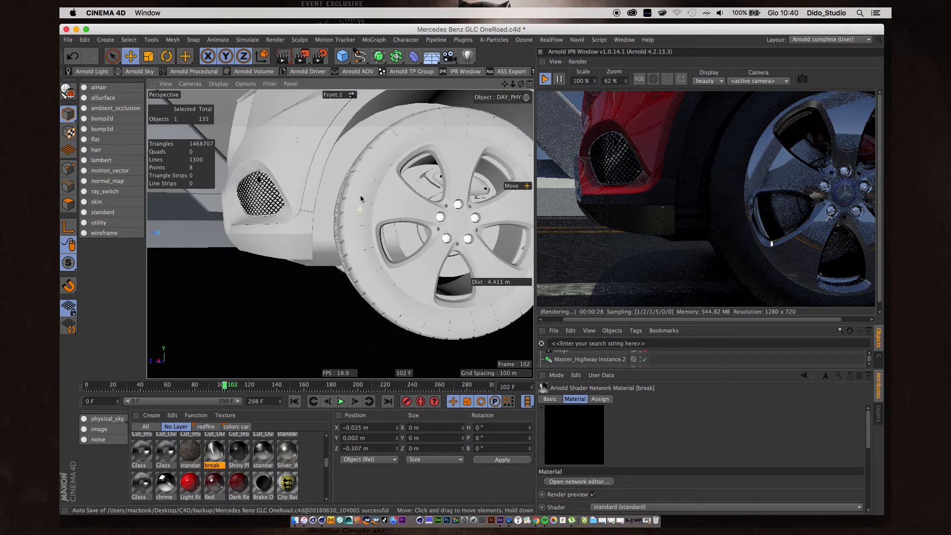
pyautogui.keyDown('alt'); pyautogui.moveTo(358, 193); pyautogui.dragTo(324, 276, button='middle'); pyautogui.keyUp('alt')
pyautogui.keyDown('alt'); pyautogui.moveTo(300, 242); pyautogui.dragTo(327, 263); pyautogui.keyUp('alt')
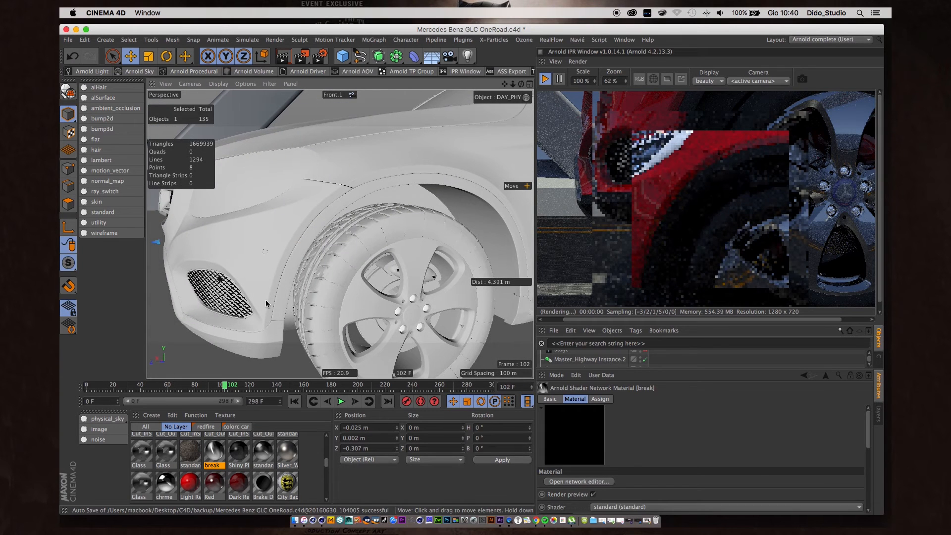
pyautogui.click(171, 454)
pyautogui.doubleClick(171, 454)
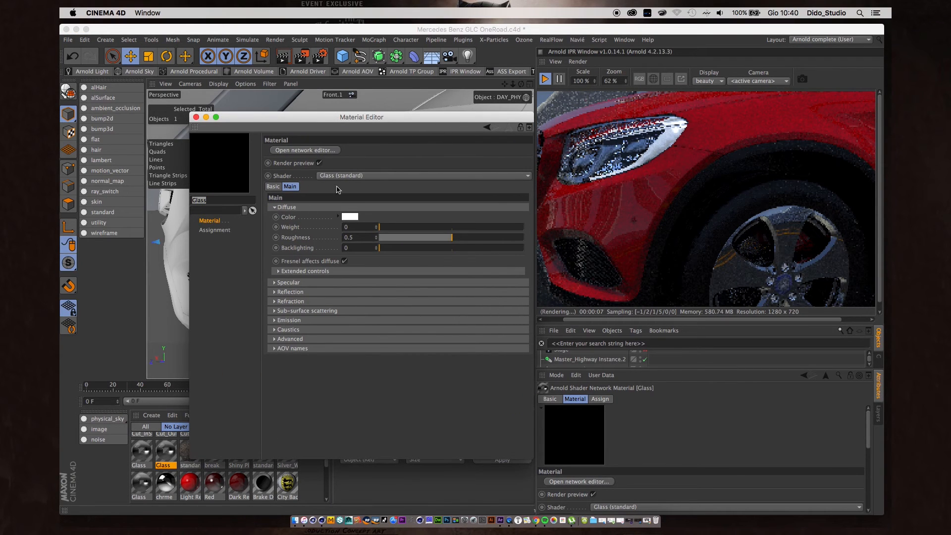
pyautogui.moveTo(283, 117); pyautogui.dragTo(196, 78)
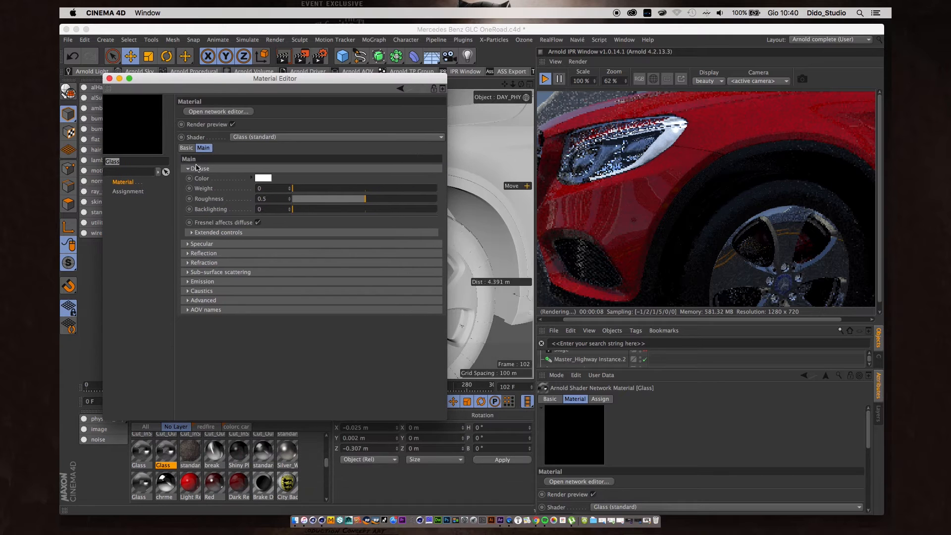
pyautogui.click(188, 262)
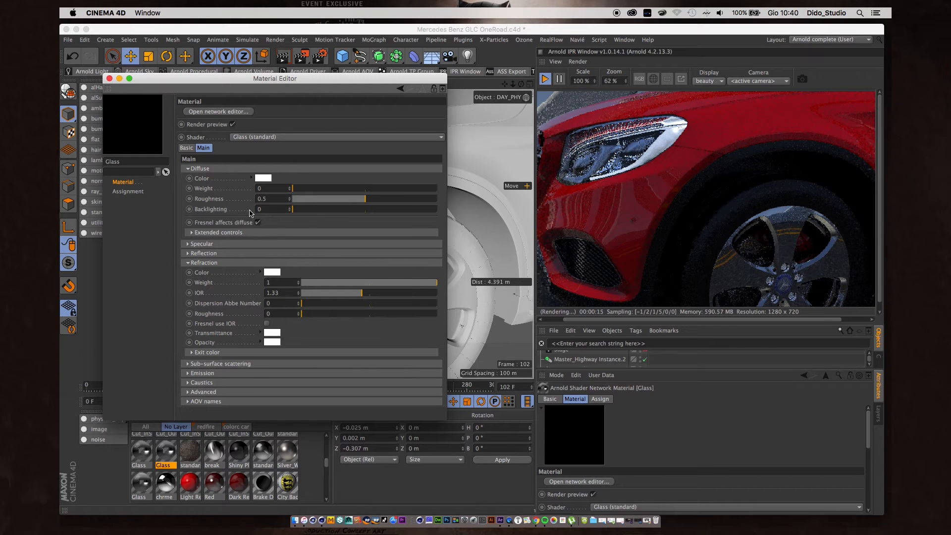
pyautogui.click(110, 79)
# Review the Shiny Plastic material's diffuse, specular, reflection and refraction settings in an enlarged editor, and close it
pyautogui.keyDown('alt'); pyautogui.moveTo(327, 255); pyautogui.dragTo(330, 236); pyautogui.keyUp('alt')
pyautogui.scroll(-5, 330, 235)
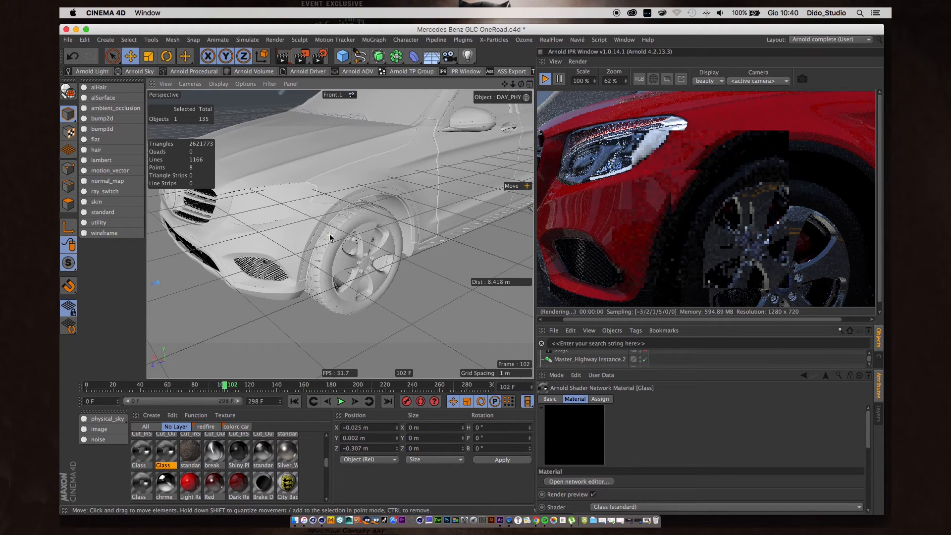
pyautogui.click(238, 452)
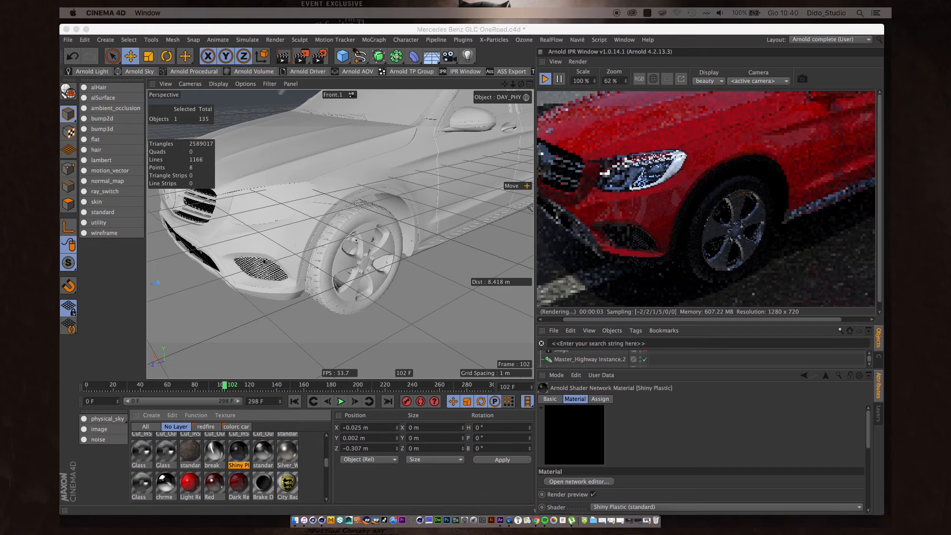
pyautogui.doubleClick(238, 452)
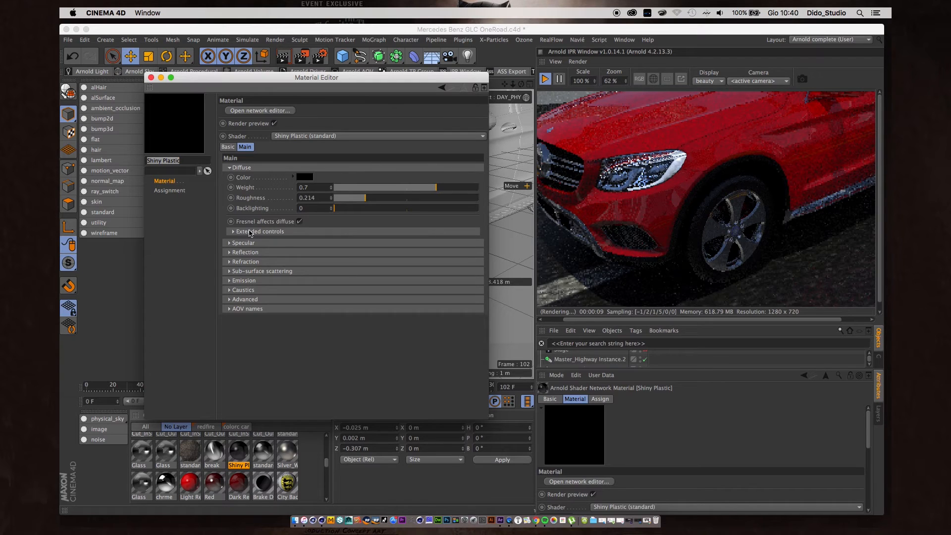
pyautogui.click(229, 243)
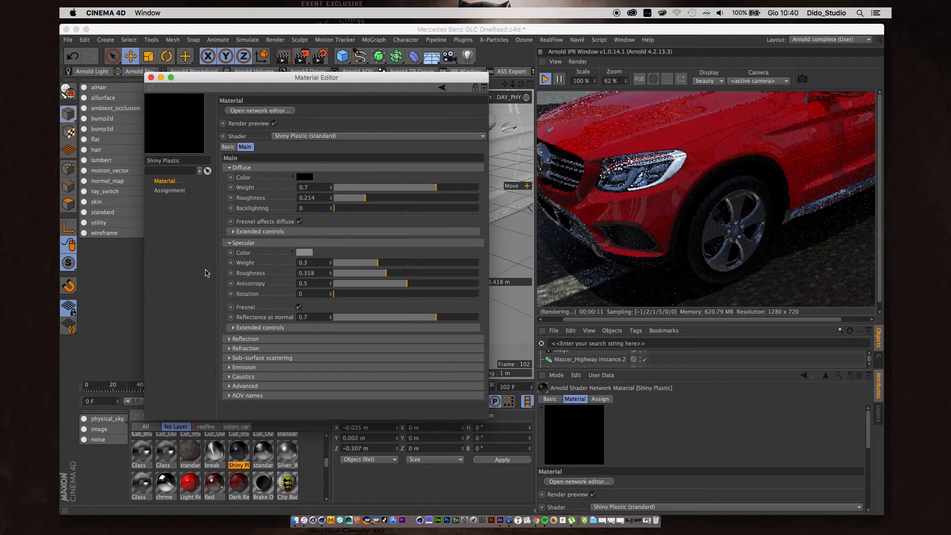
pyautogui.click(170, 78)
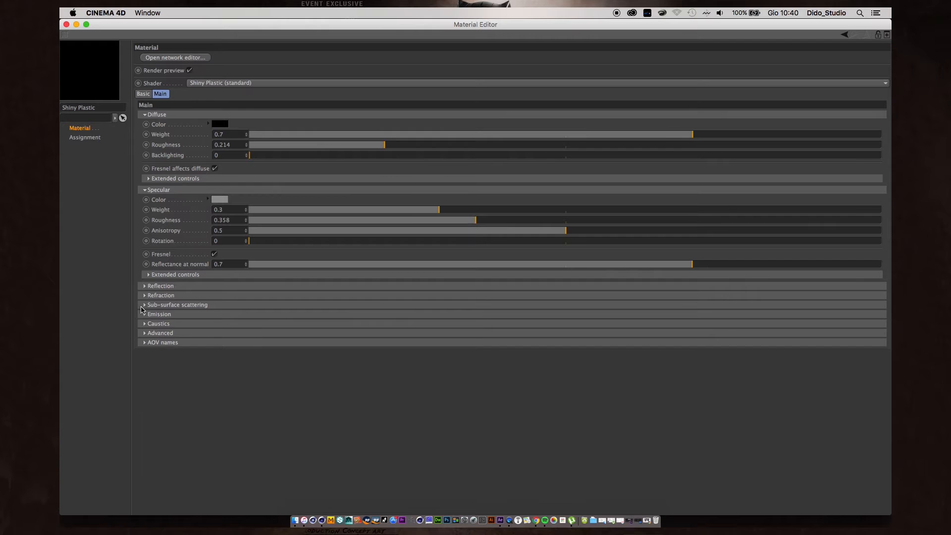
pyautogui.click(144, 287)
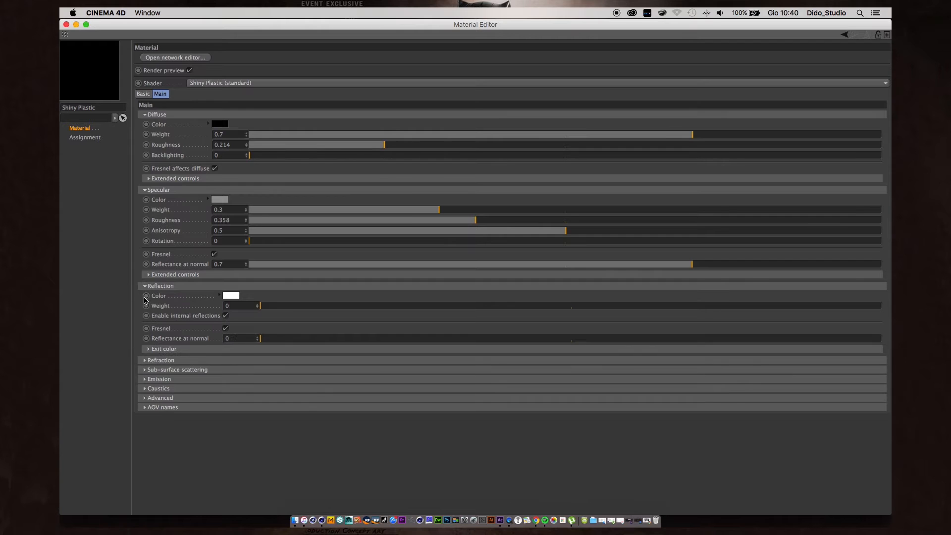
pyautogui.click(145, 361)
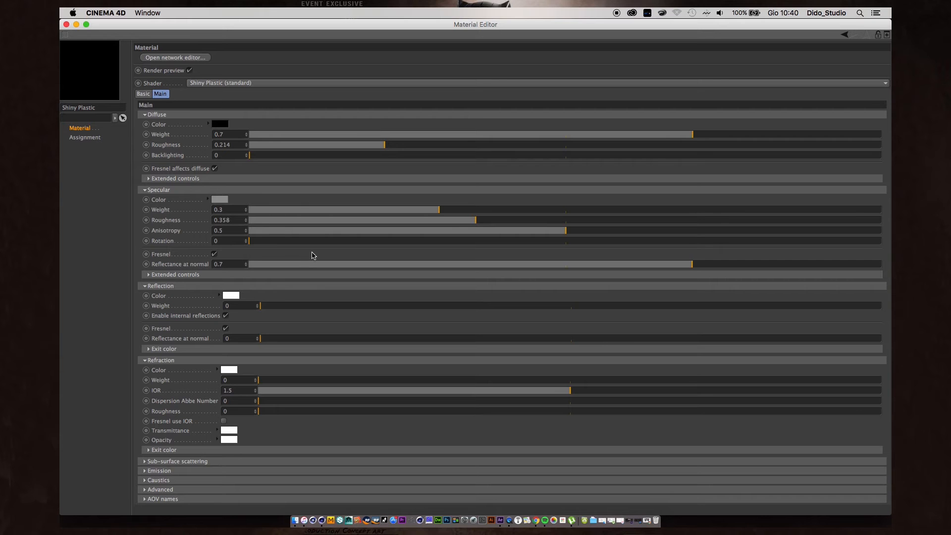
pyautogui.click(66, 24)
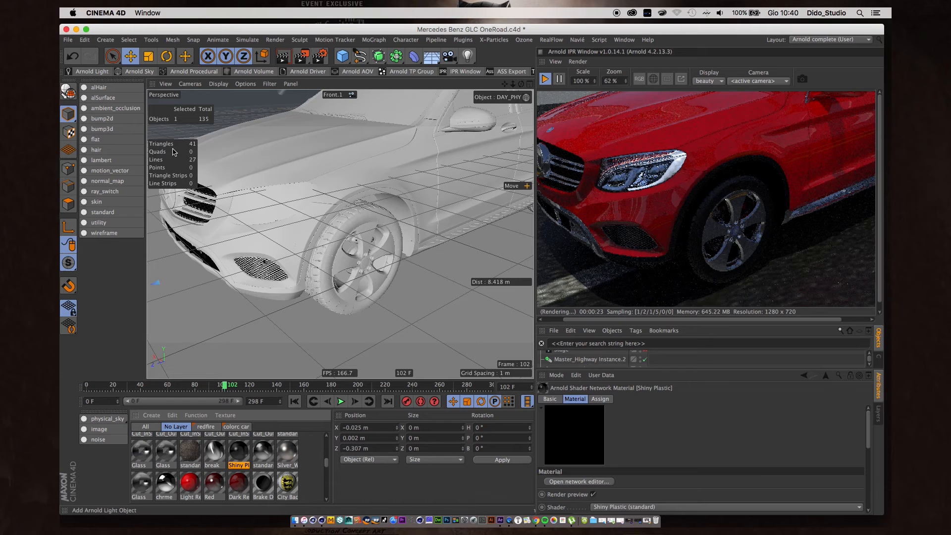
# Enable and expand IBL_GROUP in the enlarged object list, and frame the whole car with its two IBL spheres
pyautogui.keyDown('alt'); pyautogui.moveTo(347, 226); pyautogui.dragTo(389, 227); pyautogui.keyUp('alt')
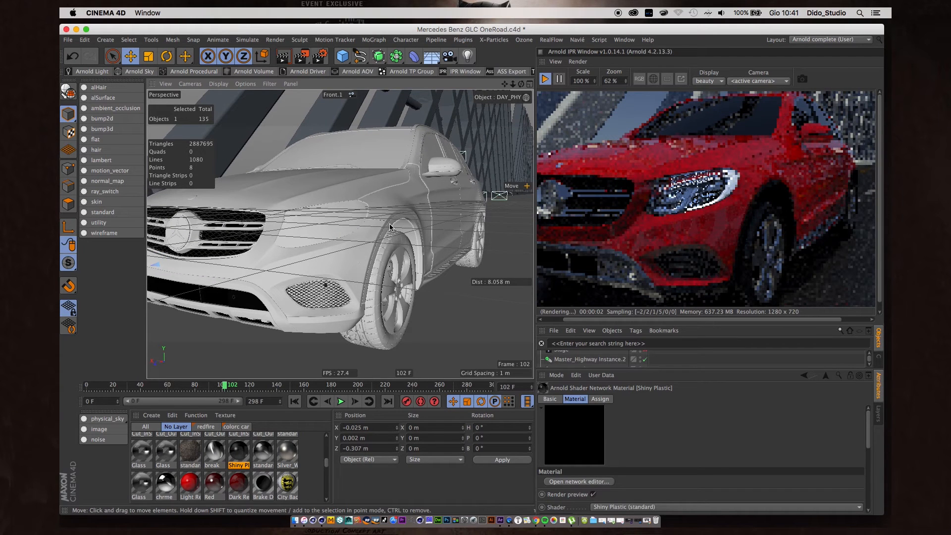
pyautogui.keyDown('alt'); pyautogui.moveTo(345, 213); pyautogui.dragTo(382, 208); pyautogui.keyUp('alt')
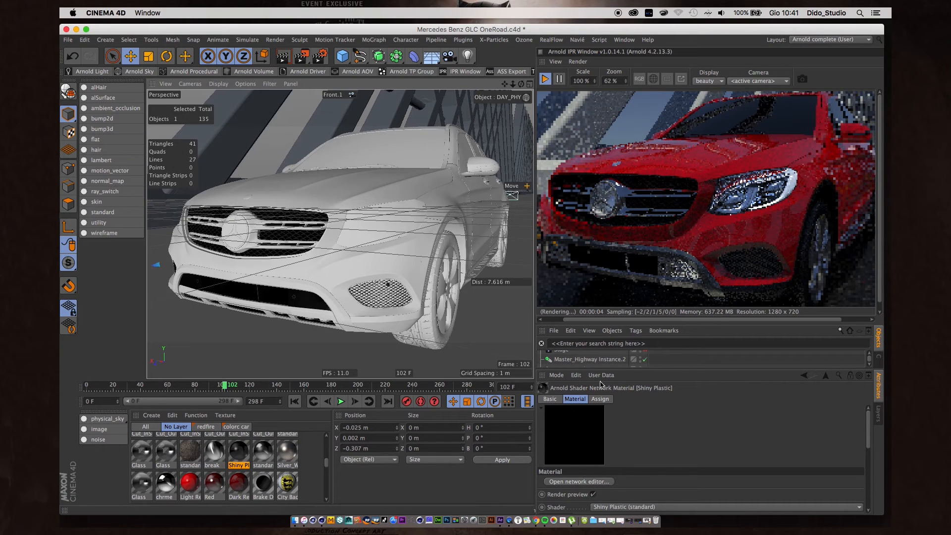
pyautogui.moveTo(603, 369); pyautogui.dragTo(604, 490)
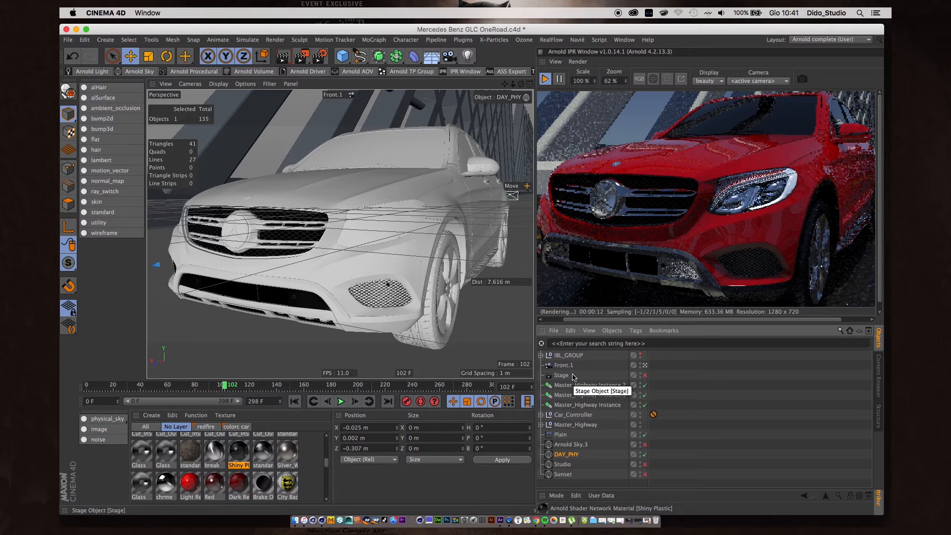
pyautogui.click(541, 356)
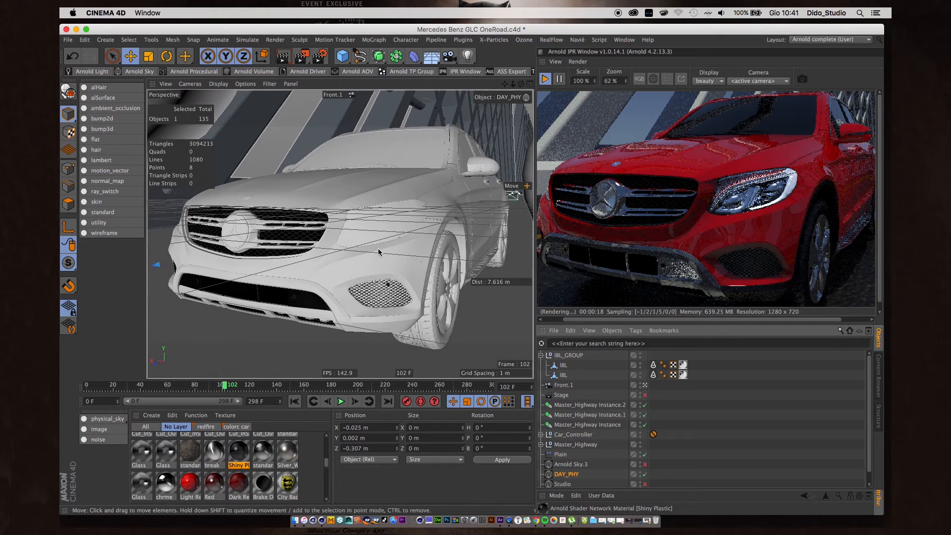
pyautogui.scroll(-10, 379, 248)
pyautogui.keyDown('alt'); pyautogui.moveTo(396, 216); pyautogui.dragTo(371, 219); pyautogui.keyUp('alt')
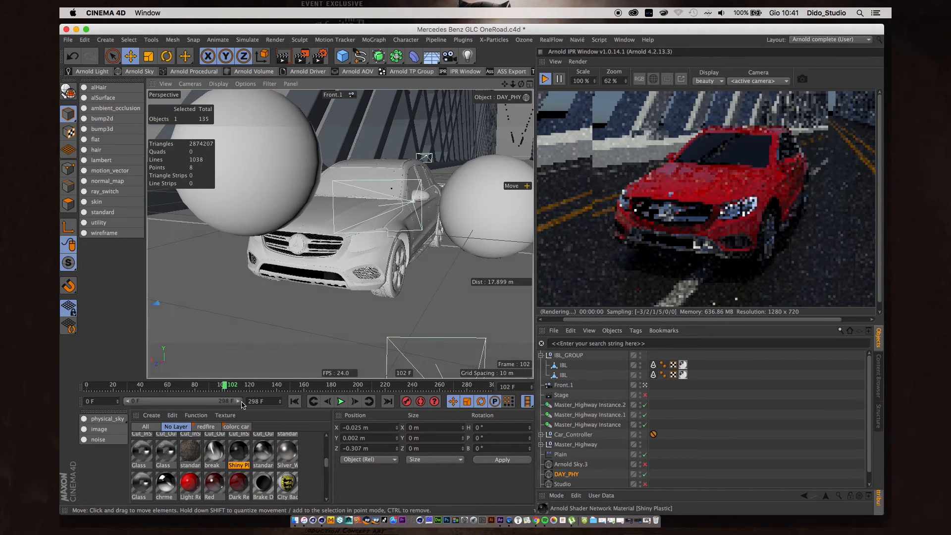
# Open the HDRI_IBL material in the Material Editor and set its emission scale to 56
pyautogui.scroll(3, 213, 465)
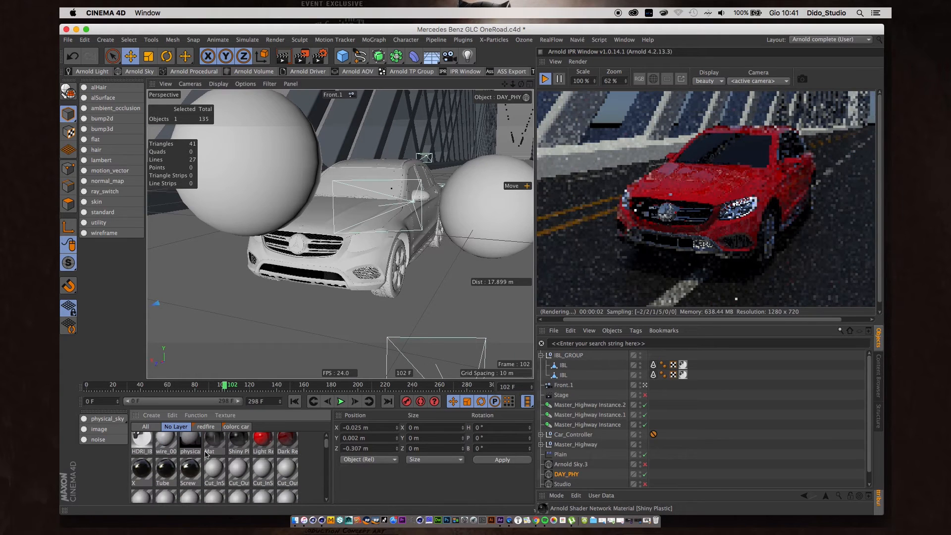
pyautogui.click(140, 439)
pyautogui.doubleClick(140, 439)
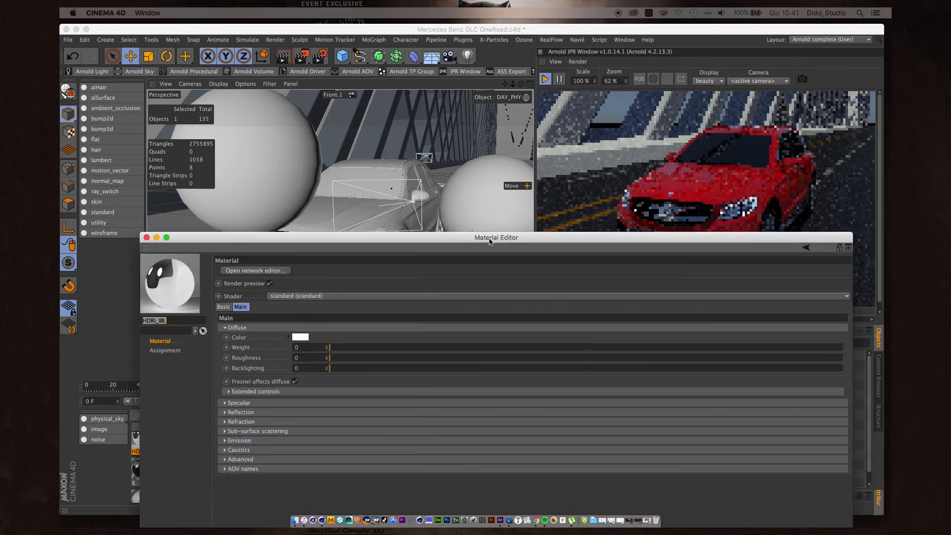
pyautogui.moveTo(815, 173); pyautogui.dragTo(539, 321)
pyautogui.moveTo(442, 331); pyautogui.dragTo(556, 207)
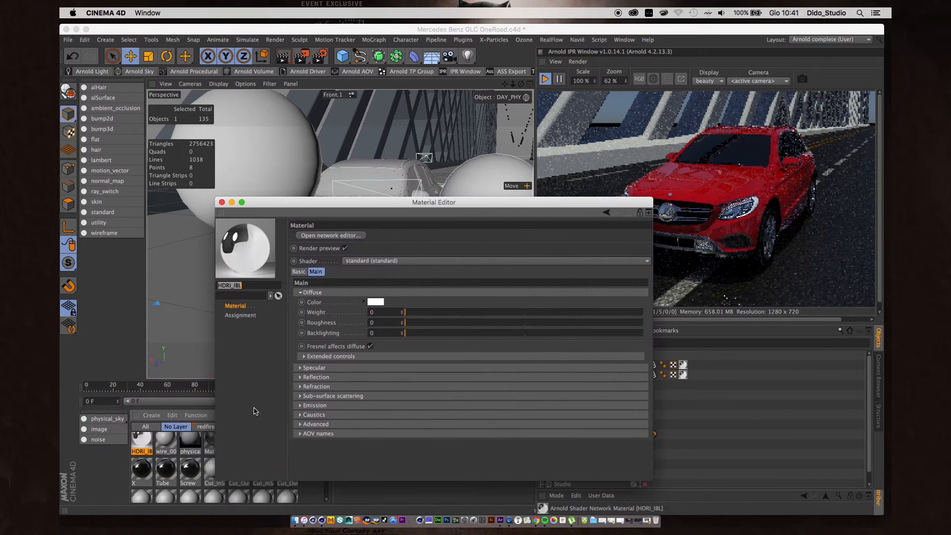
pyautogui.click(300, 406)
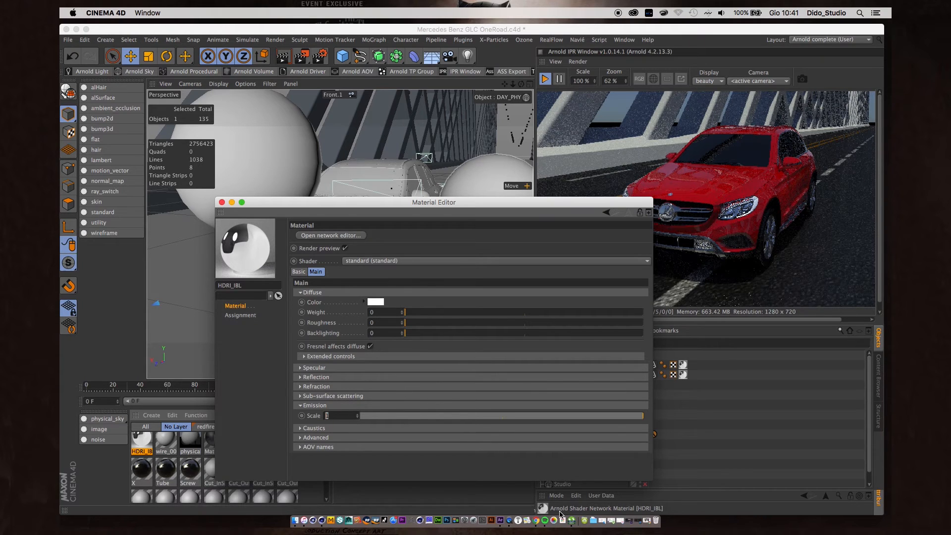
pyautogui.write('6')
pyautogui.press('Return')
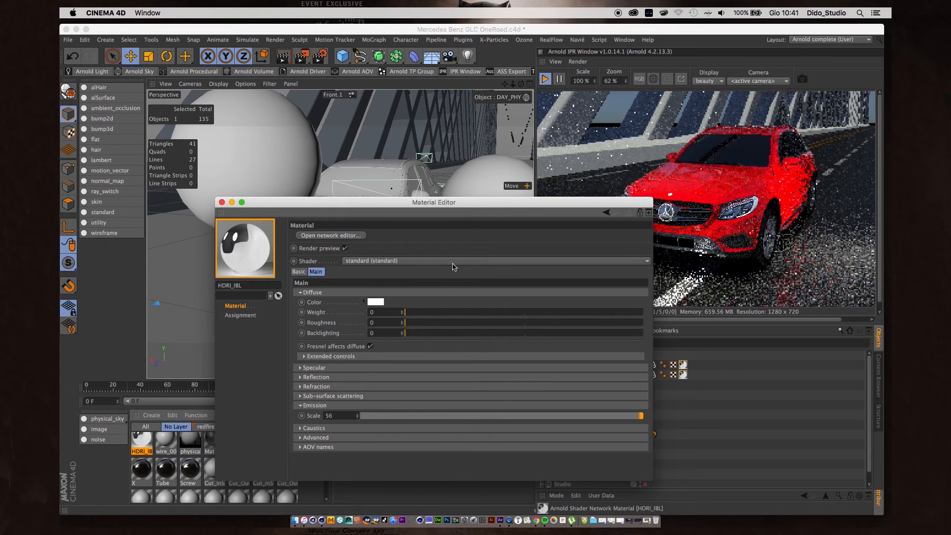
# Check the brighter IBL reflections, set the HDRI_IBL emission scale to 2 and close the material
pyautogui.moveTo(436, 202); pyautogui.dragTo(413, 358)
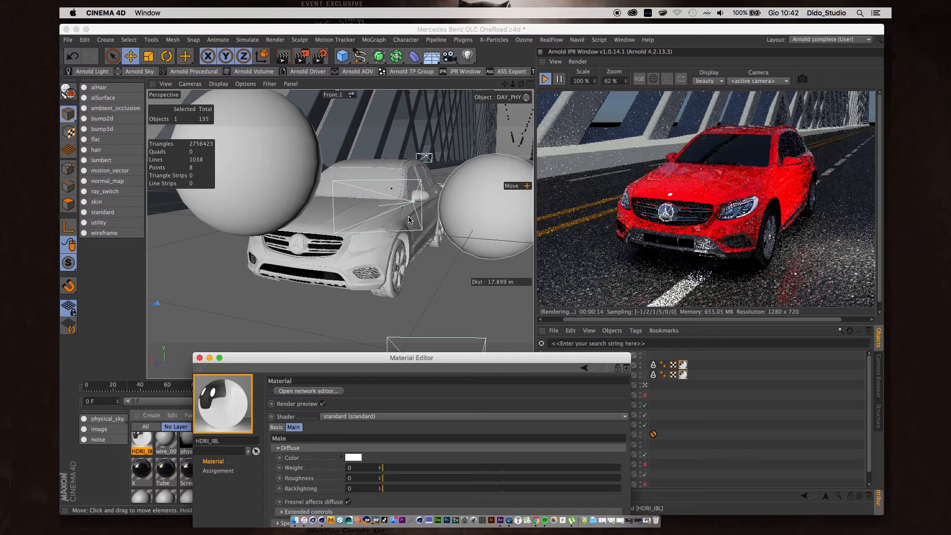
pyautogui.moveTo(347, 353); pyautogui.dragTo(396, 170)
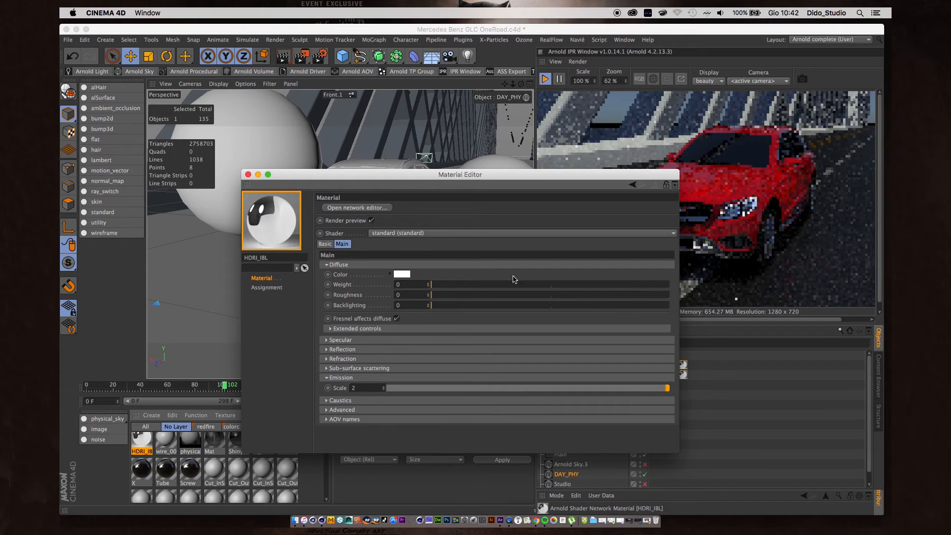
pyautogui.click(248, 175)
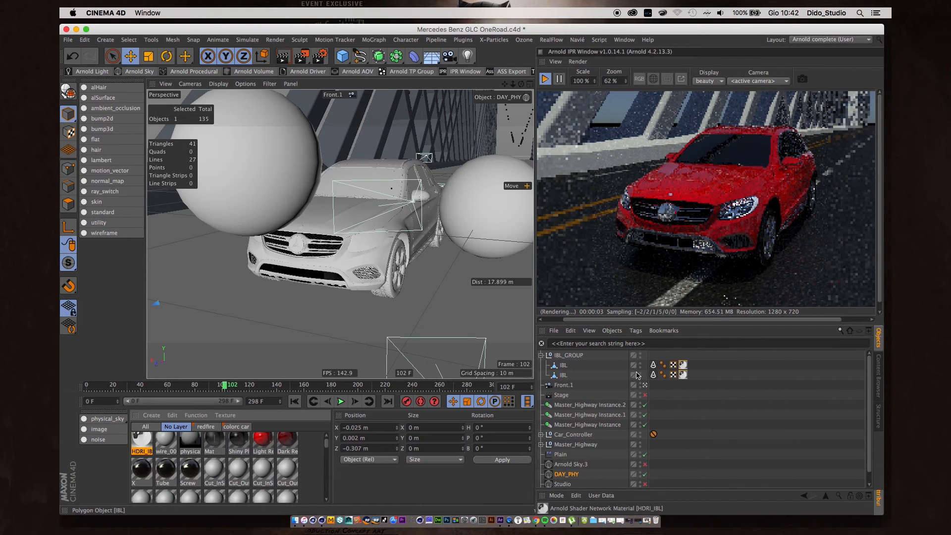
# Switch IBL_GROUP's visibility off and back on to compare the lighting, and collapse the group
pyautogui.click(640, 357)
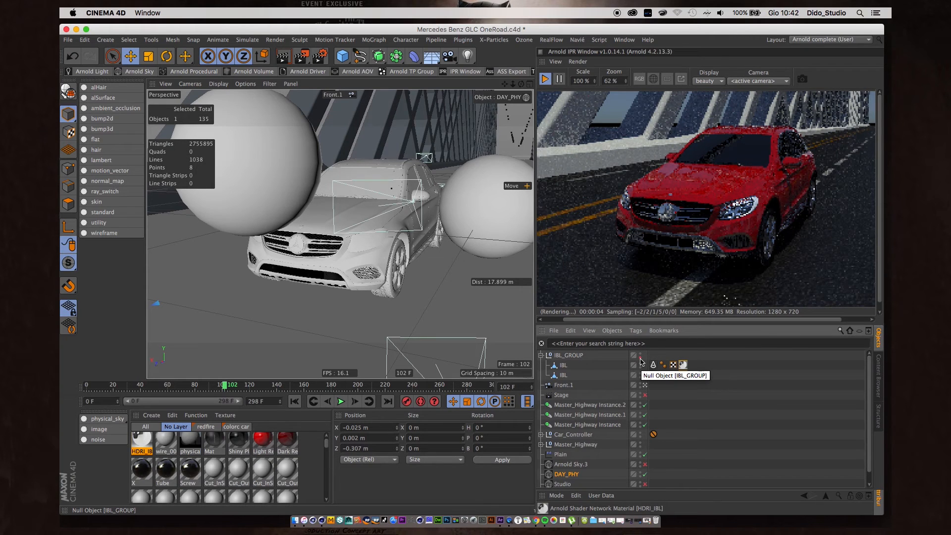
pyautogui.click(640, 357)
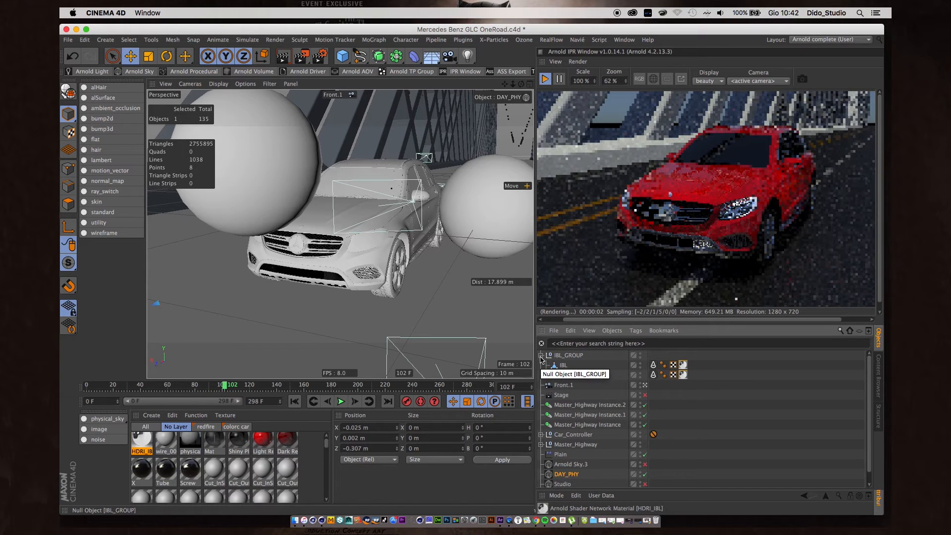
pyautogui.click(541, 355)
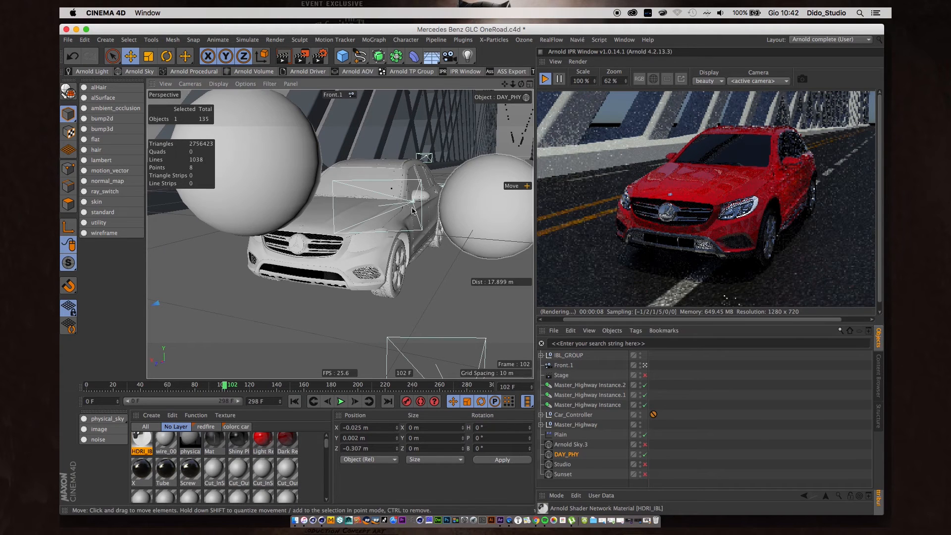
# Frame the car in a three-quarter front view between the IBL spheres and deselect the DAY_PHY sky
pyautogui.keyDown('alt'); pyautogui.moveTo(412, 207); pyautogui.dragTo(400, 235, button='middle'); pyautogui.keyUp('alt')
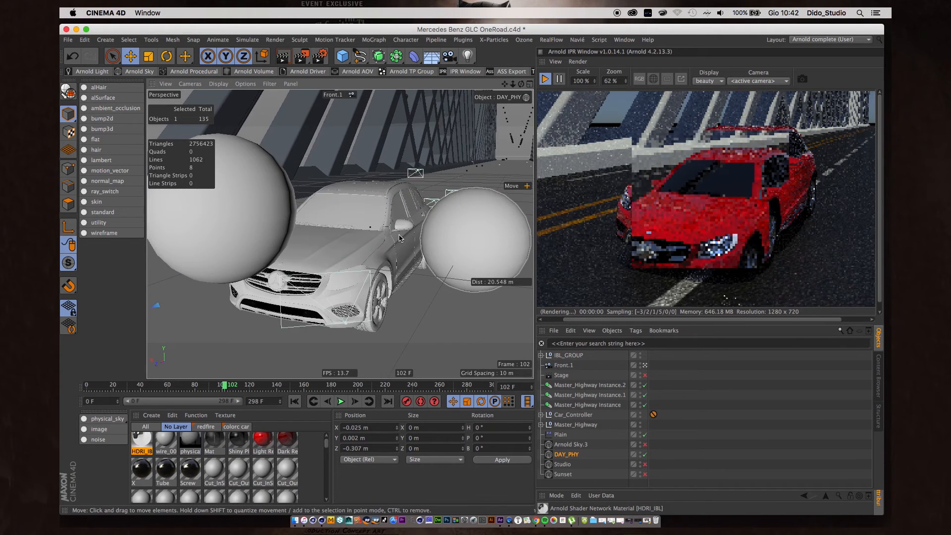
pyautogui.keyDown('alt'); pyautogui.moveTo(399, 237); pyautogui.dragTo(371, 234); pyautogui.keyUp('alt')
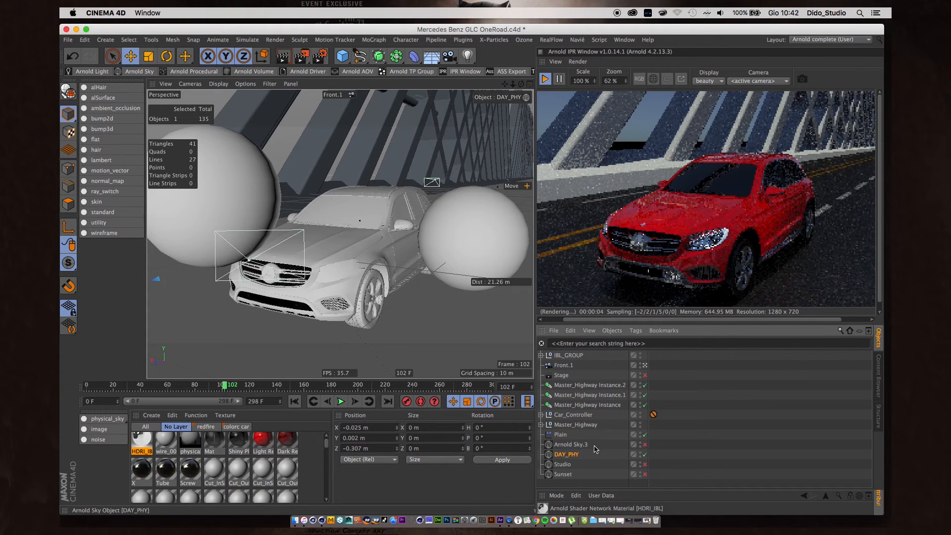
pyautogui.click(575, 279)
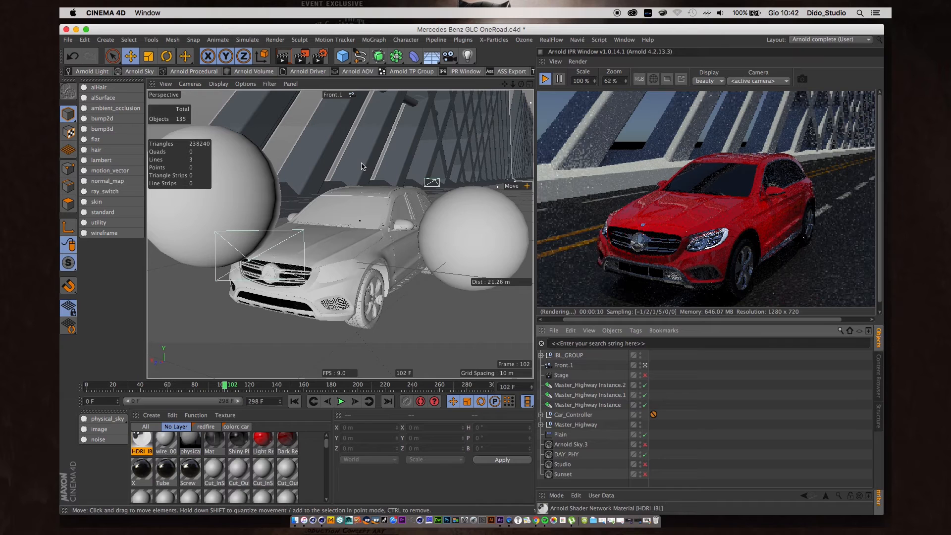
# Open the AOV setup dialog from the Arnold render settings and place it clear of the settings below
pyautogui.click(320, 54)
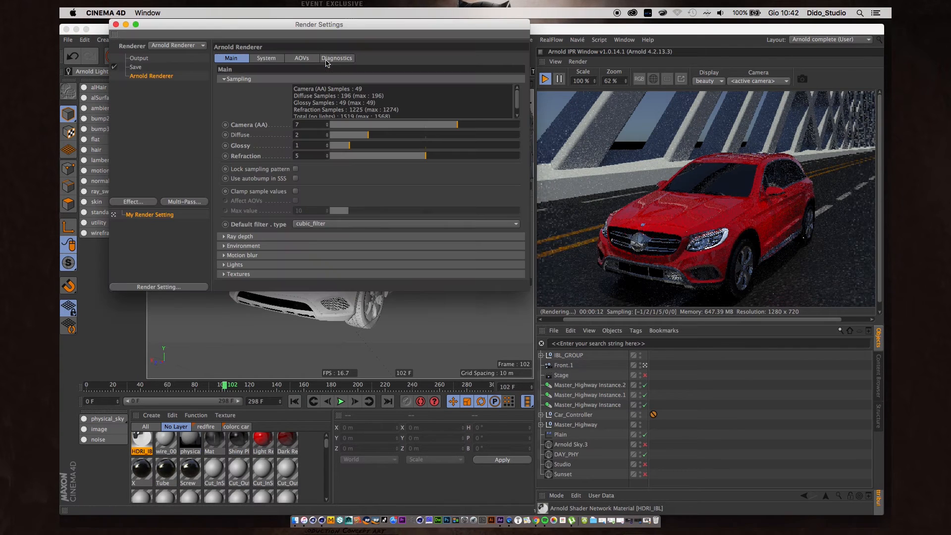
pyautogui.click(303, 58)
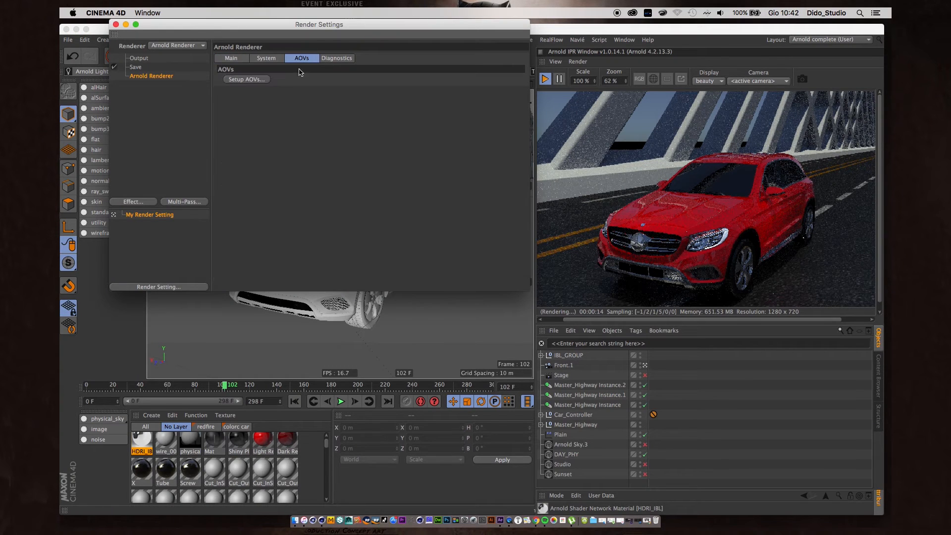
pyautogui.click(246, 79)
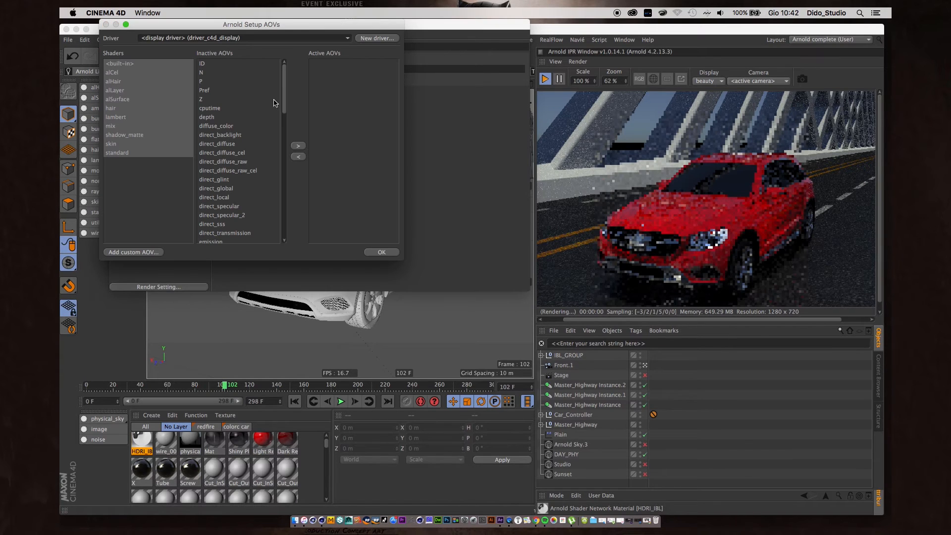
pyautogui.moveTo(271, 26); pyautogui.dragTo(299, 175)
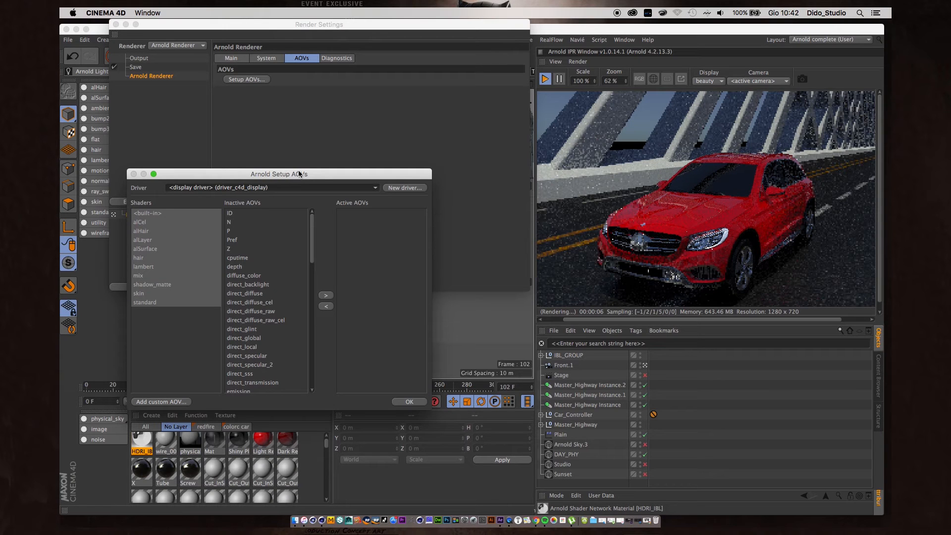
pyautogui.moveTo(291, 177); pyautogui.dragTo(319, 143)
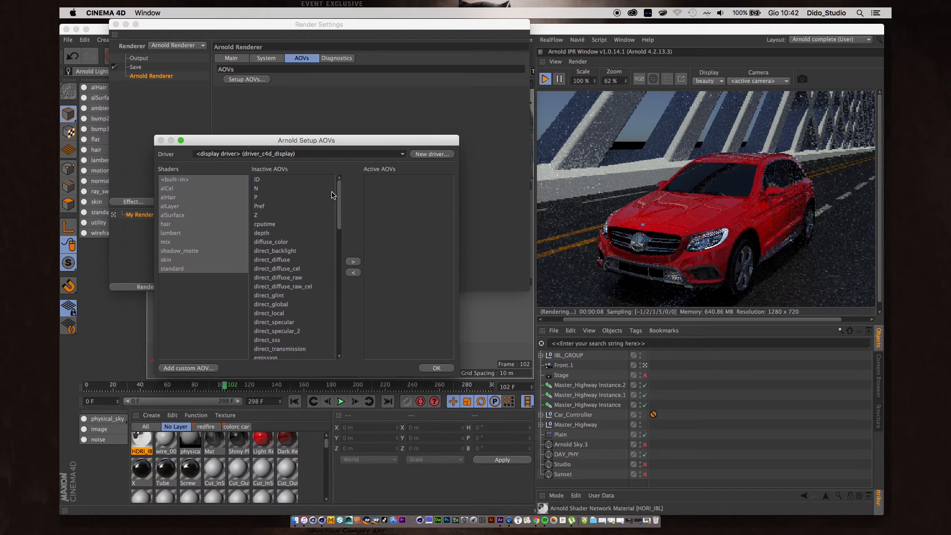
# Activate the direct_diffuse and diffuse_color AOVs for the display driver
pyautogui.scroll(-2, 340, 190)
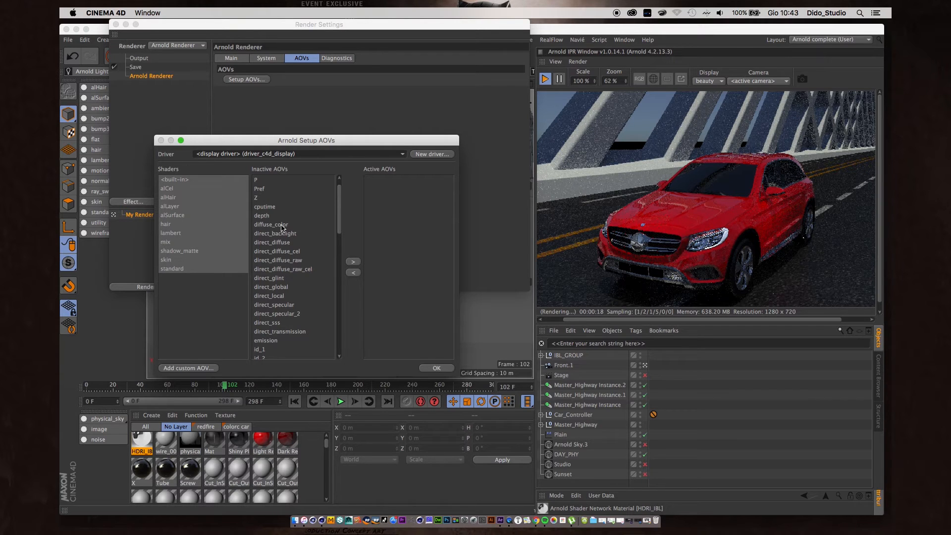
pyautogui.click(282, 228)
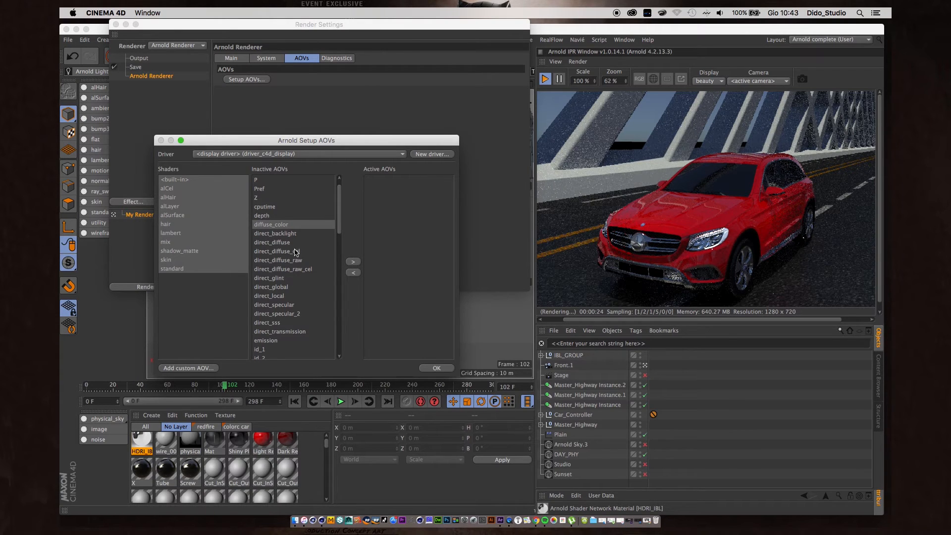
pyautogui.click(301, 245)
pyautogui.click(353, 262)
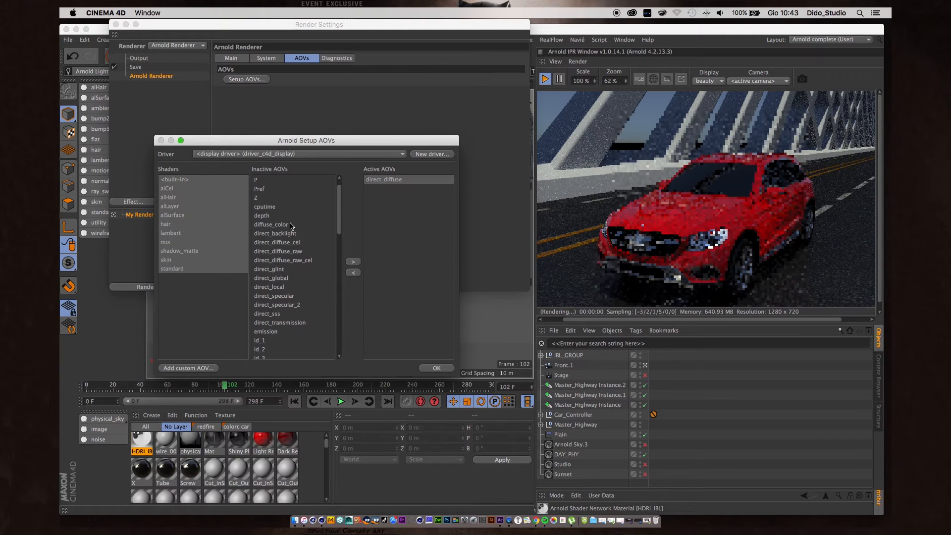
pyautogui.click(353, 262)
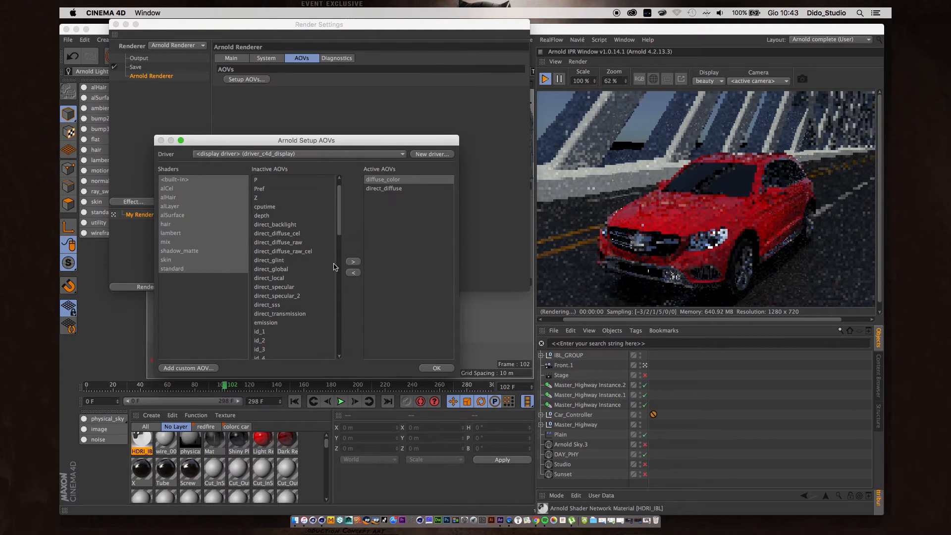
# Add direct_specular and direct_sss to the display driver's active AOVs
pyautogui.click(287, 289)
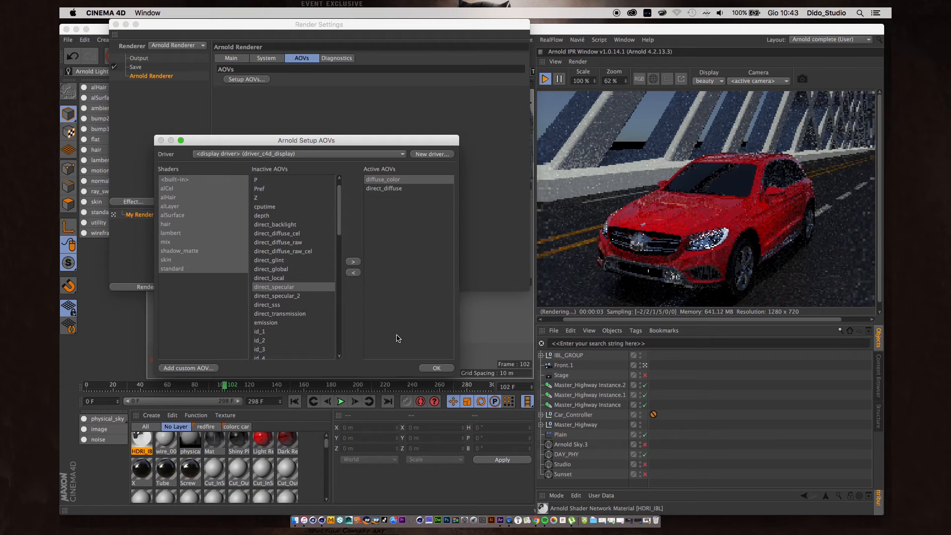
pyautogui.click(353, 261)
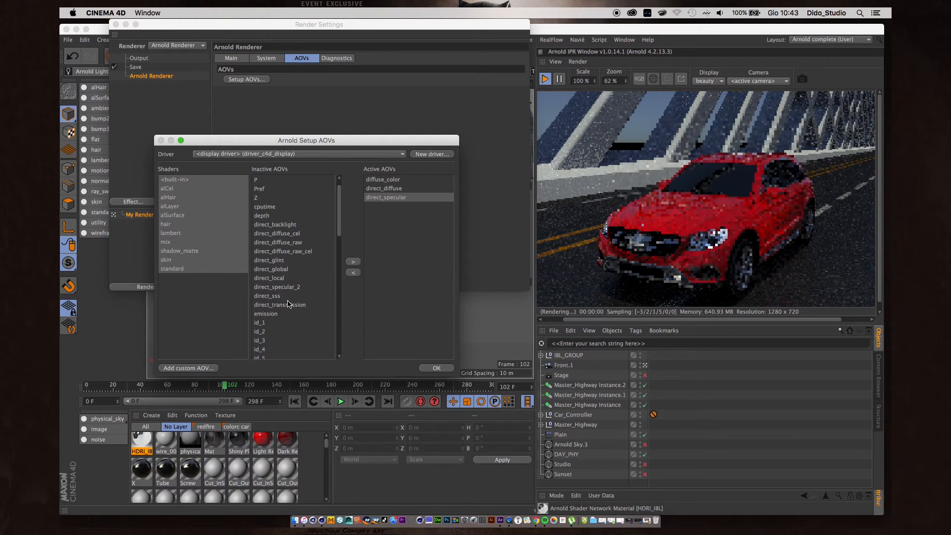
pyautogui.click(254, 297)
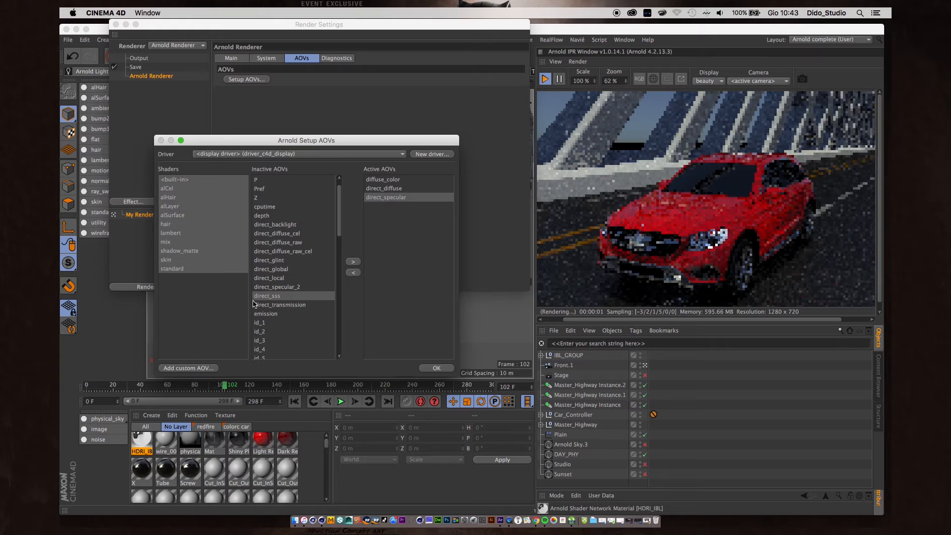
pyautogui.click(353, 261)
# Add the indirect_diffuse, indirect_specular and indirect_sss passes to the active AOVs
pyautogui.scroll(-5, 336, 250)
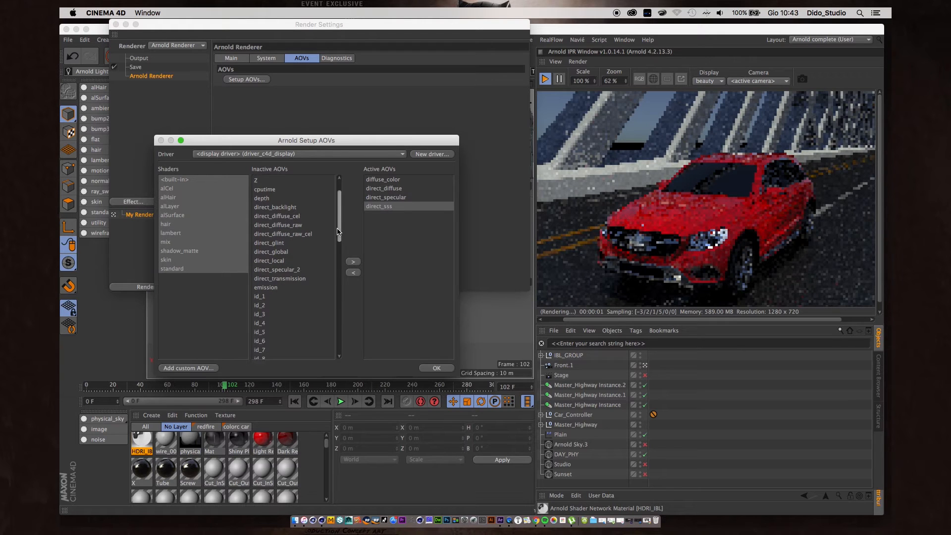
pyautogui.scroll(-4, 337, 250)
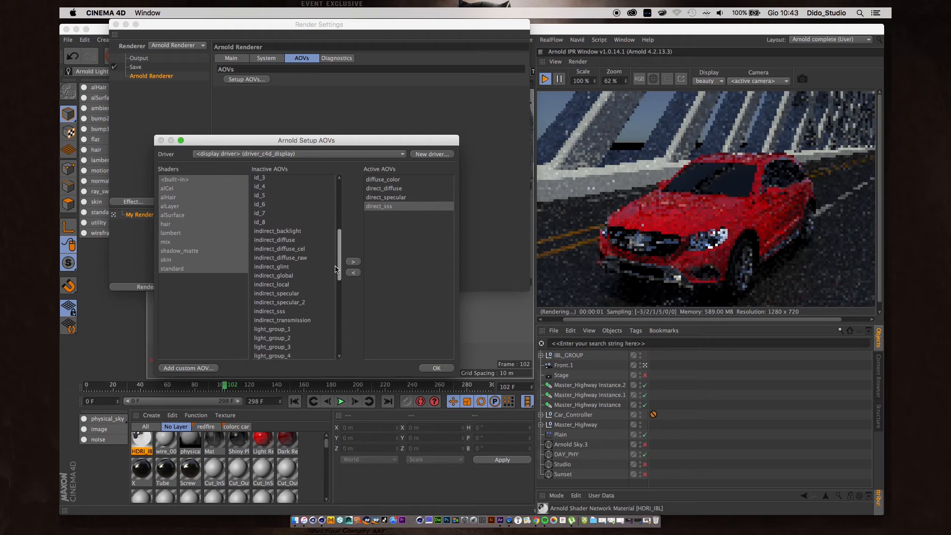
pyautogui.click(287, 240)
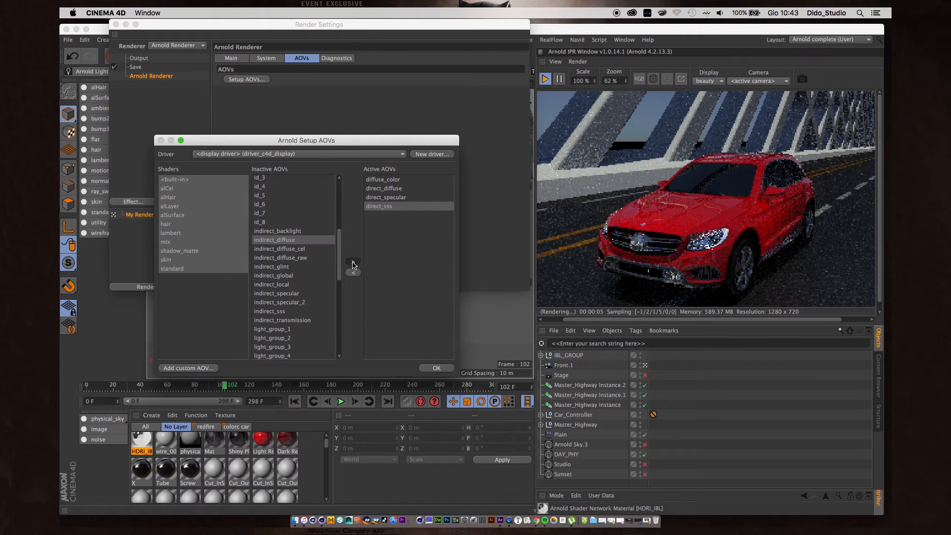
pyautogui.click(353, 263)
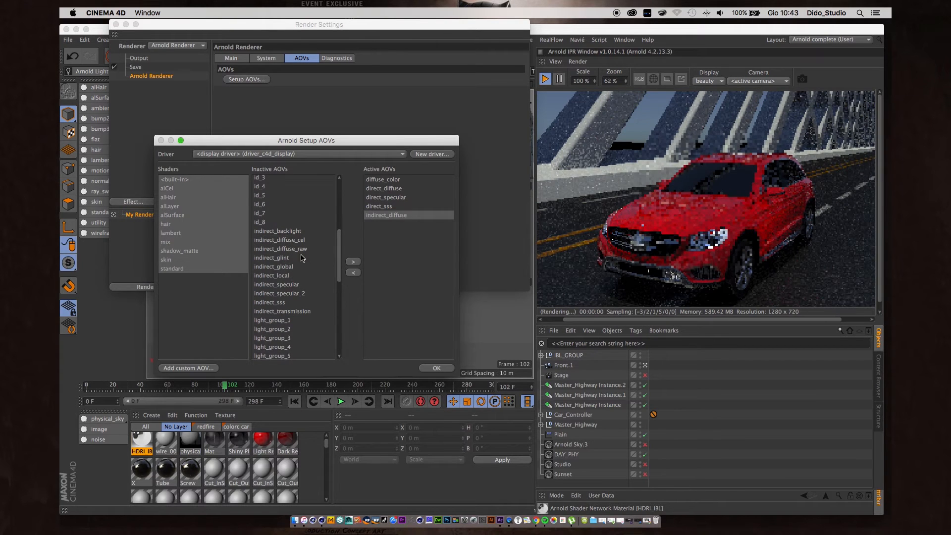
pyautogui.click(296, 285)
pyautogui.click(353, 261)
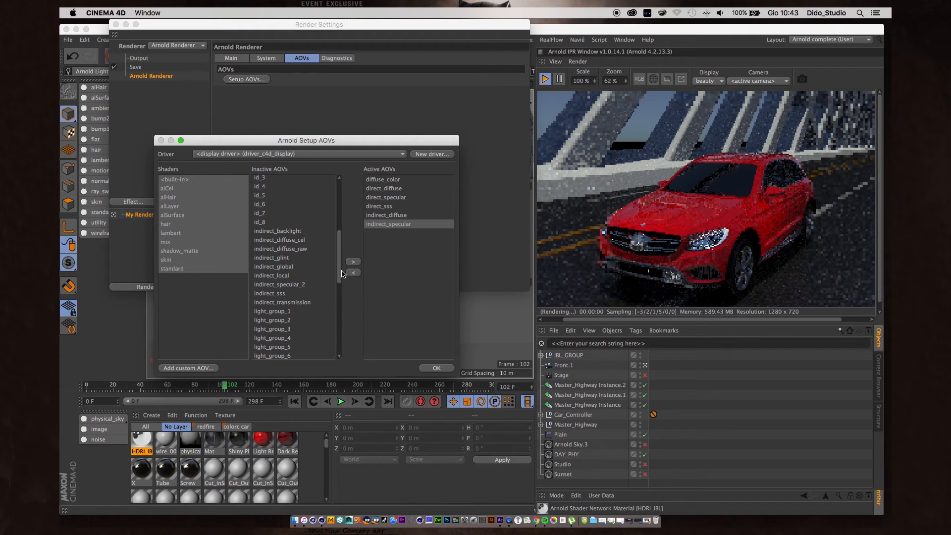
pyautogui.click(282, 293)
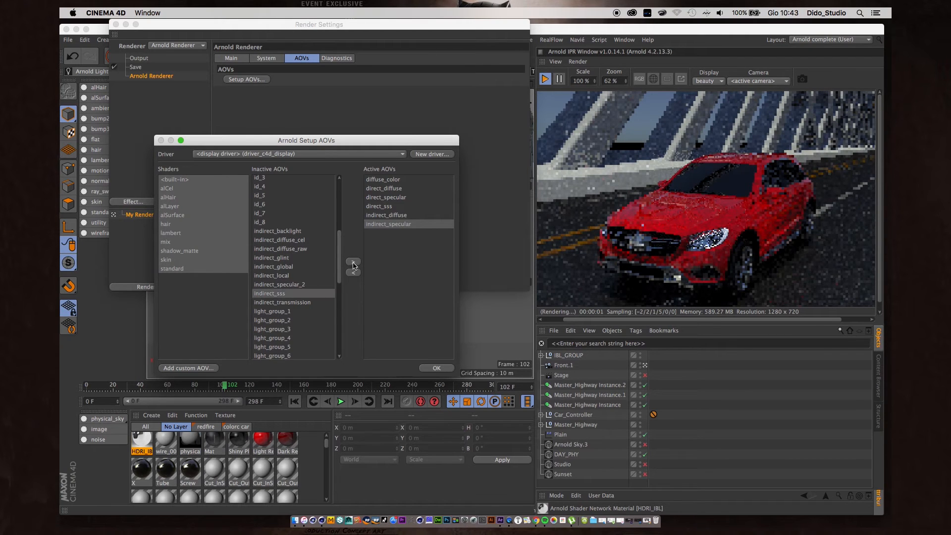
pyautogui.click(353, 262)
# Add the reflection and refraction passes to the active AOVs
pyautogui.moveTo(337, 255); pyautogui.dragTo(337, 286)
pyautogui.click(323, 294)
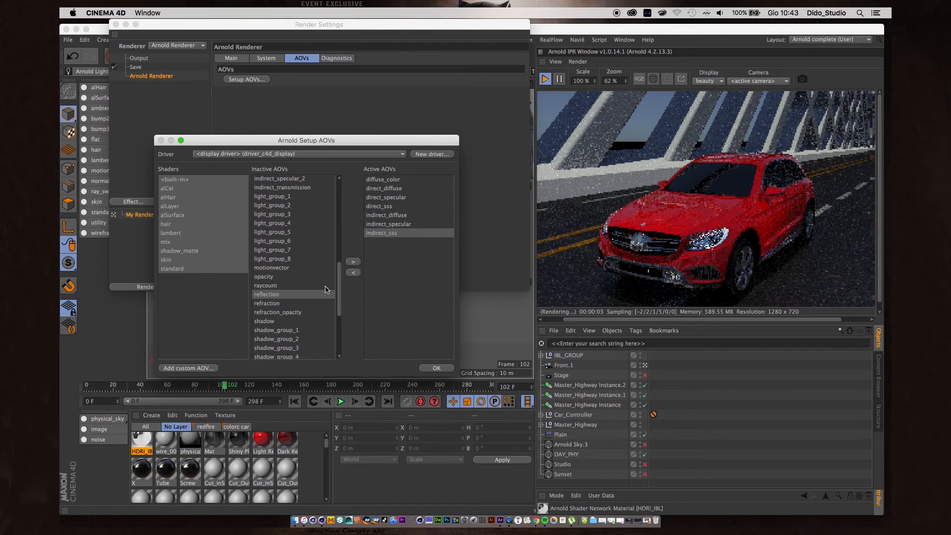
pyautogui.click(353, 261)
pyautogui.click(280, 295)
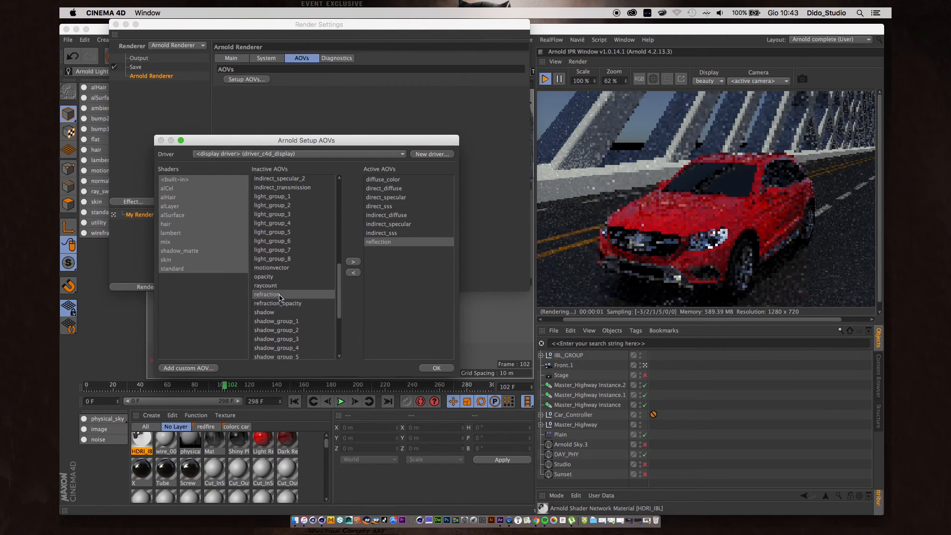
pyautogui.click(353, 261)
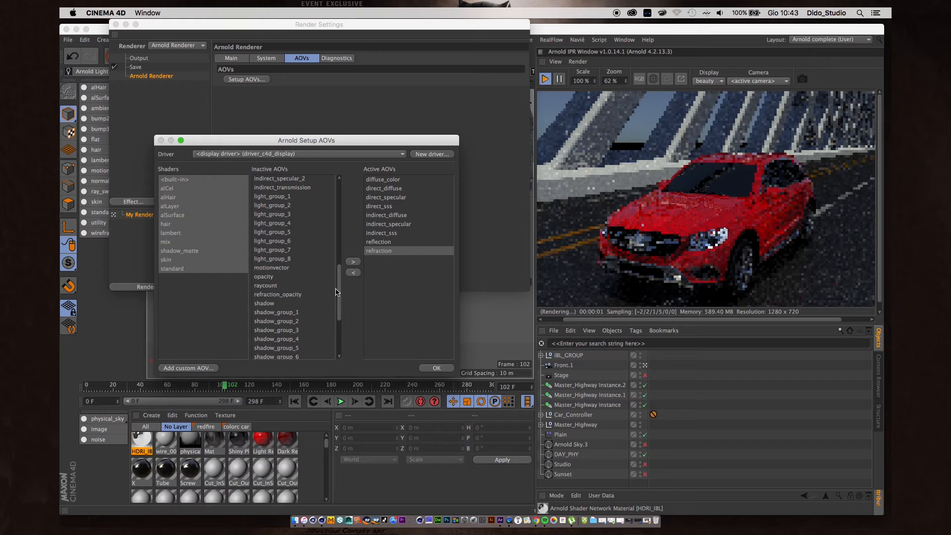
# Add the emission pass to the active AOVs, confirm the AOV setup and close the render settings
pyautogui.moveTo(336, 292); pyautogui.dragTo(340, 313)
pyautogui.scroll(-3, 339, 313)
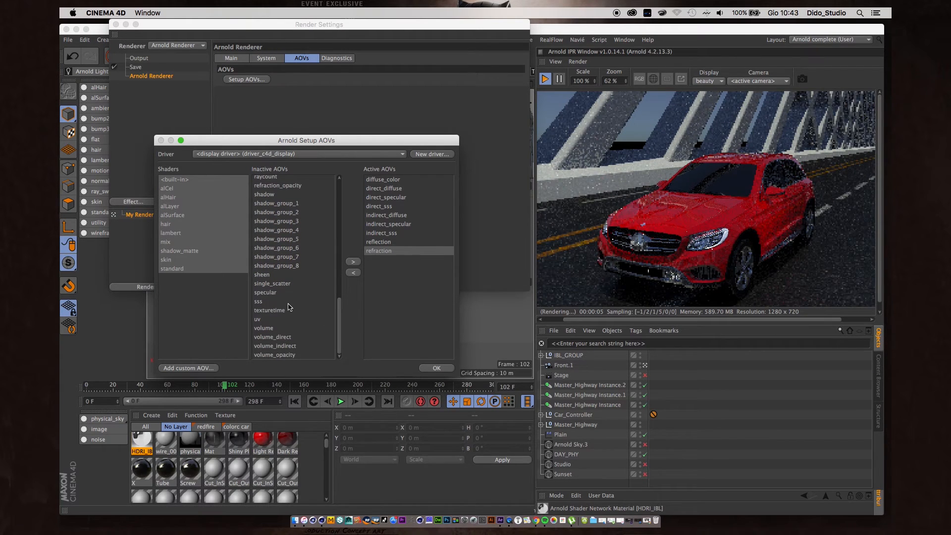
pyautogui.moveTo(338, 322); pyautogui.dragTo(336, 233)
pyautogui.click(303, 232)
pyautogui.click(351, 262)
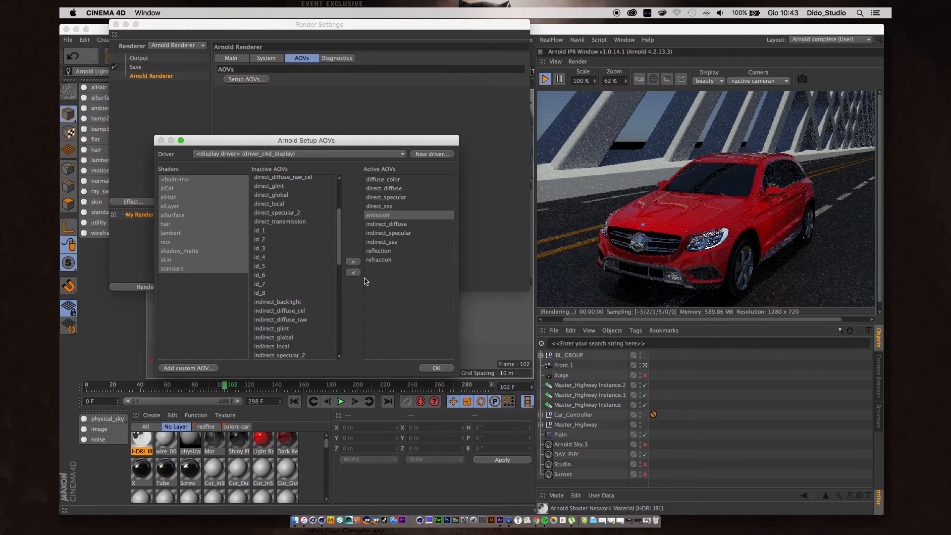
pyautogui.click(435, 368)
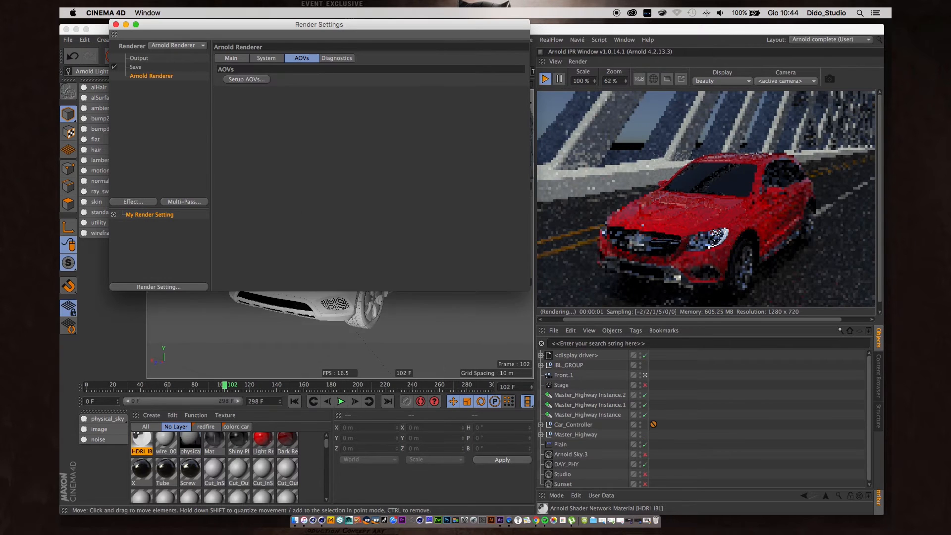
pyautogui.click(115, 25)
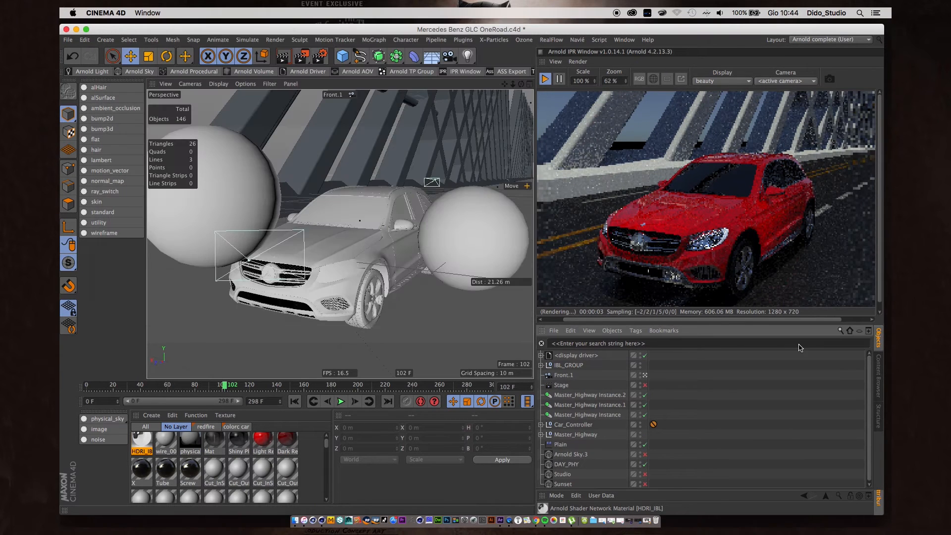
# Display the emission AOV in the IPR window and inspect the area around the car
pyautogui.click(718, 81)
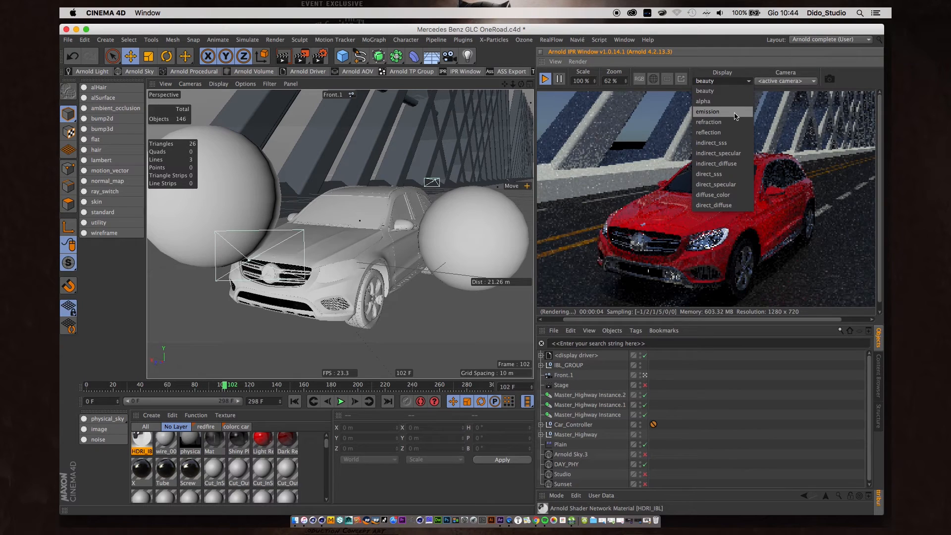
pyautogui.click(736, 114)
pyautogui.moveTo(754, 243); pyautogui.dragTo(706, 178)
pyautogui.moveTo(753, 223); pyautogui.dragTo(806, 218)
pyautogui.moveTo(641, 210)
pyautogui.mouseDown()
pyautogui.moveTo(633, 246)
pyautogui.moveTo(588, 246)
pyautogui.moveTo(641, 173)
pyautogui.moveTo(650, 219)
pyautogui.mouseUp()
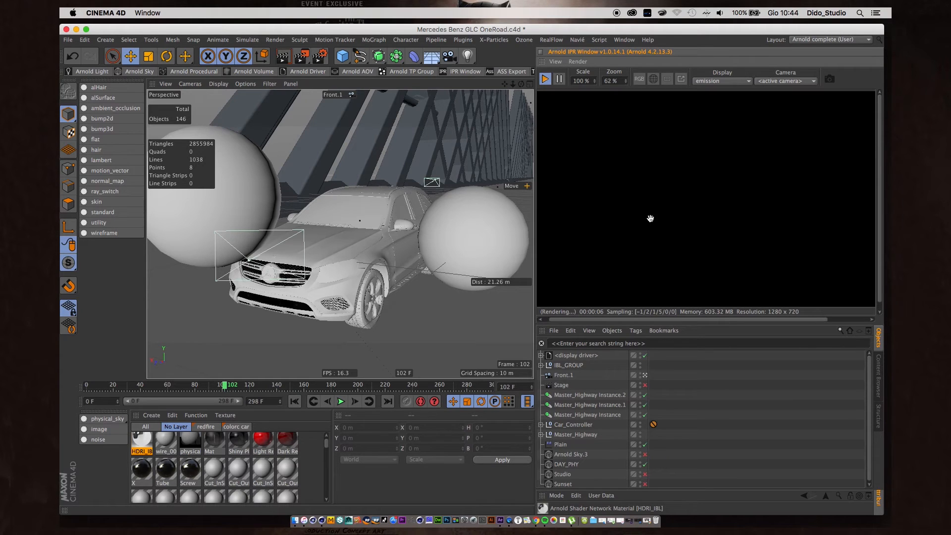
pyautogui.moveTo(741, 209); pyautogui.dragTo(733, 206)
pyautogui.moveTo(693, 183); pyautogui.dragTo(746, 260)
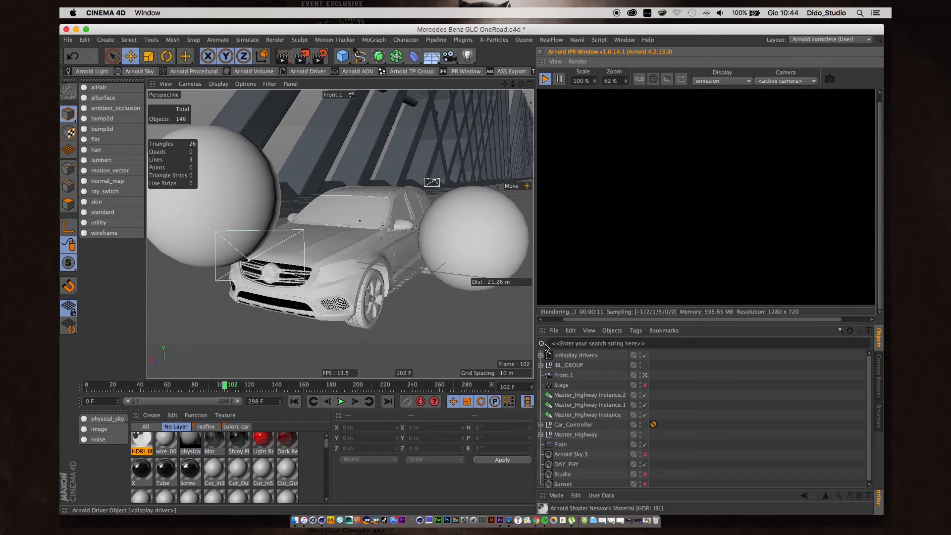
# Switch primary visibility on and back off in both IBL spheres' Arnold tags to compare the emission pass
pyautogui.click(542, 365)
pyautogui.click(654, 375)
pyautogui.keyDown('shift'); pyautogui.click(654, 385); pyautogui.keyUp('shift')
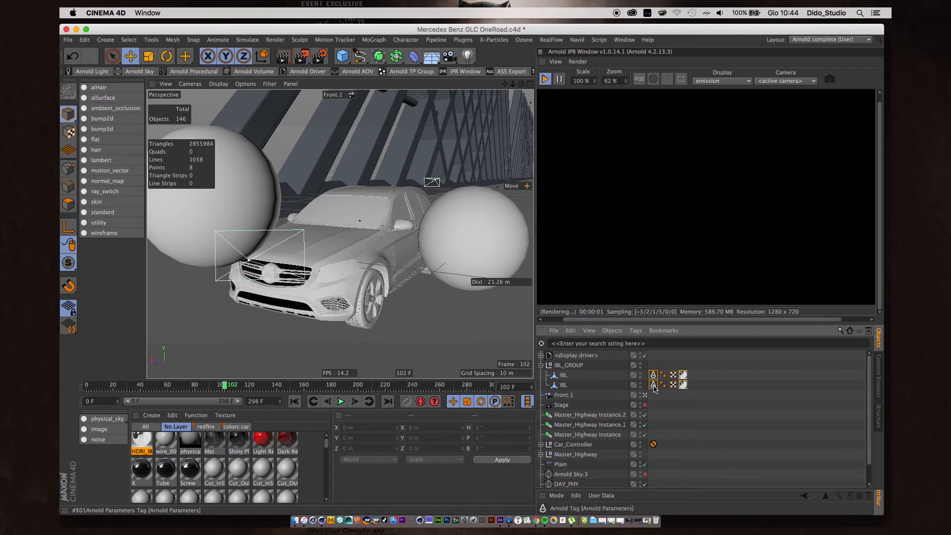
pyautogui.moveTo(674, 490); pyautogui.dragTo(669, 365)
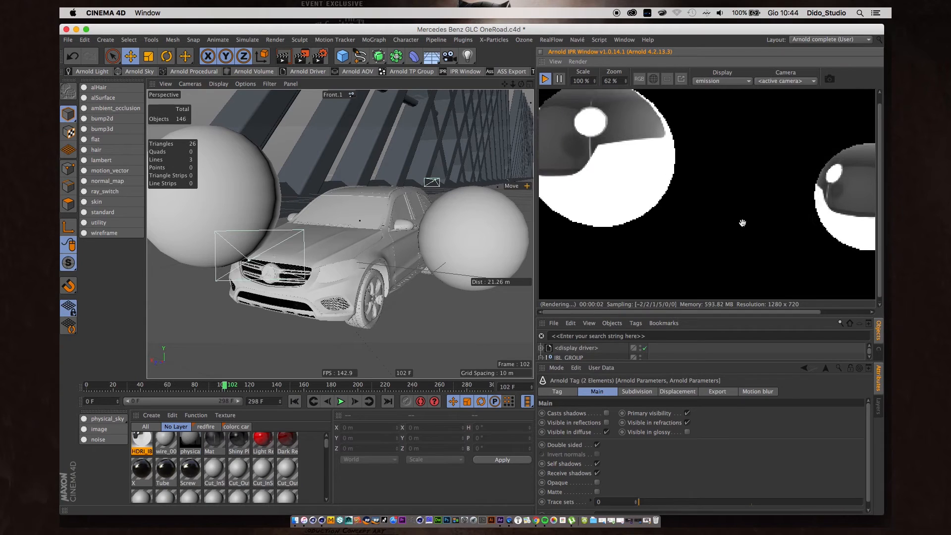
pyautogui.click(687, 414)
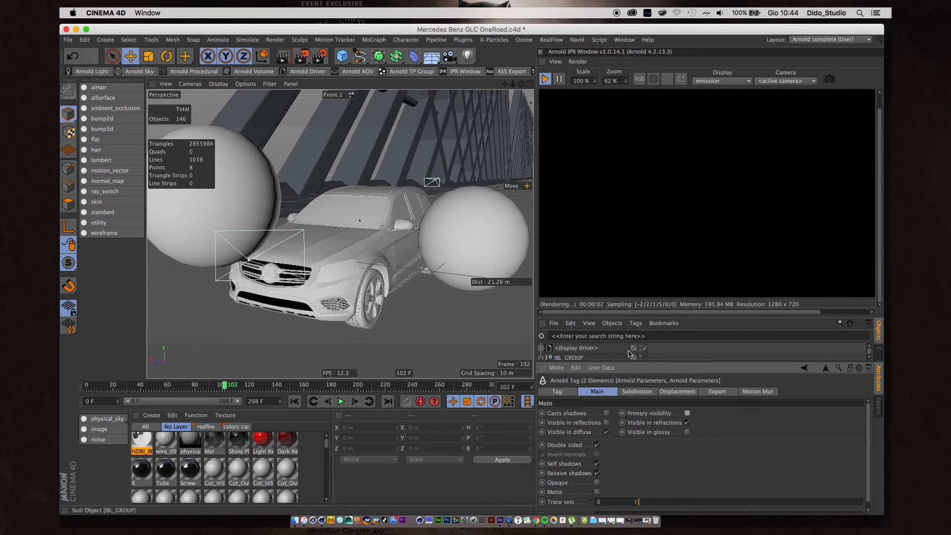
# Display the refraction AOV in the IPR window to inspect the headlights, and switch to the reflection AOV
pyautogui.click(713, 80)
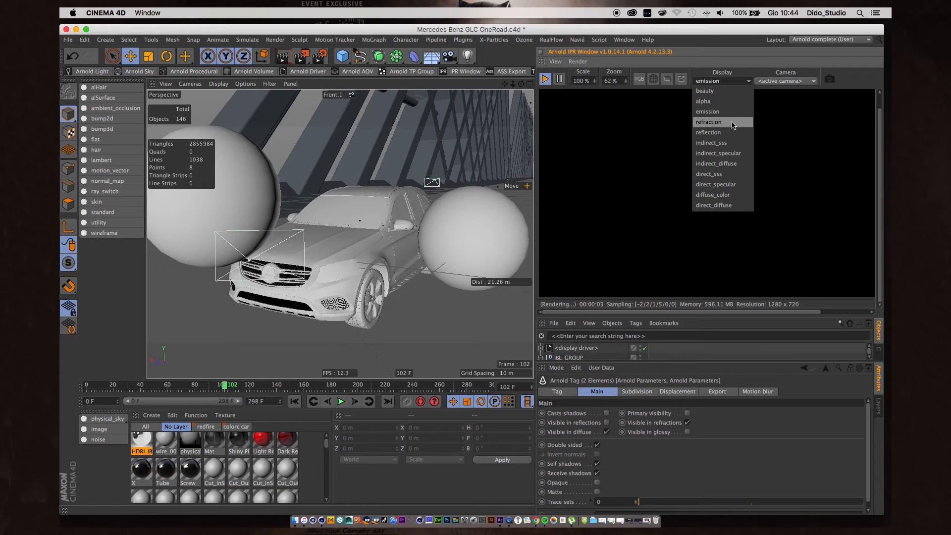
pyautogui.click(732, 124)
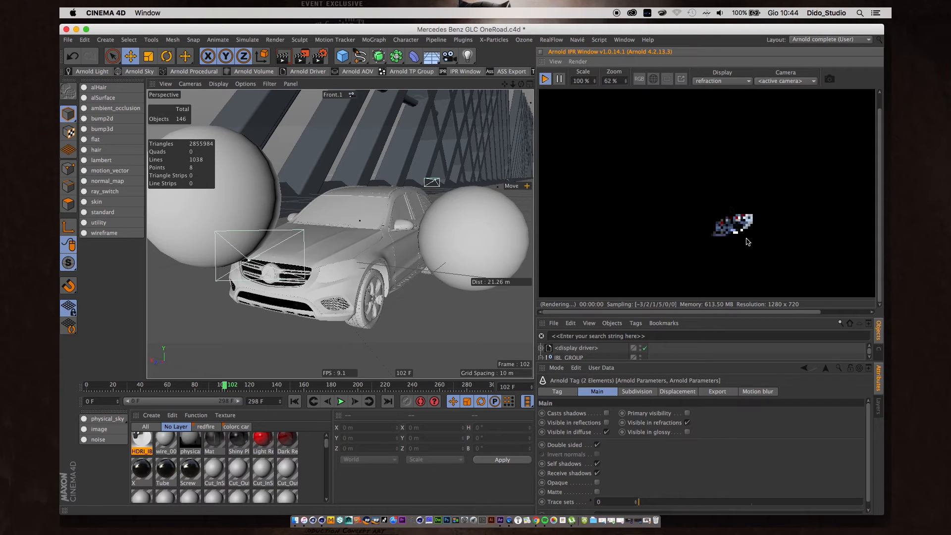
pyautogui.moveTo(738, 194)
pyautogui.mouseDown()
pyautogui.moveTo(672, 201)
pyautogui.moveTo(733, 187)
pyautogui.mouseUp()
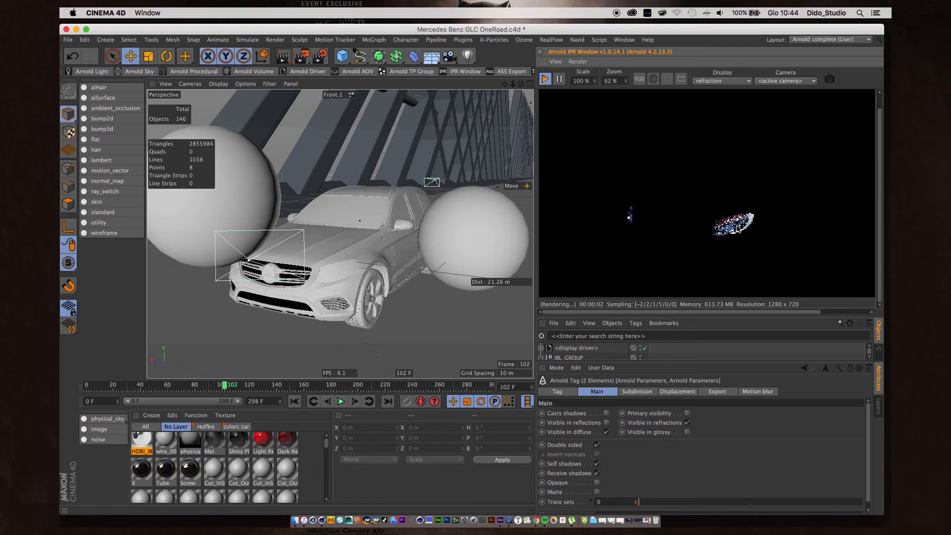
pyautogui.click(719, 83)
pyautogui.click(723, 126)
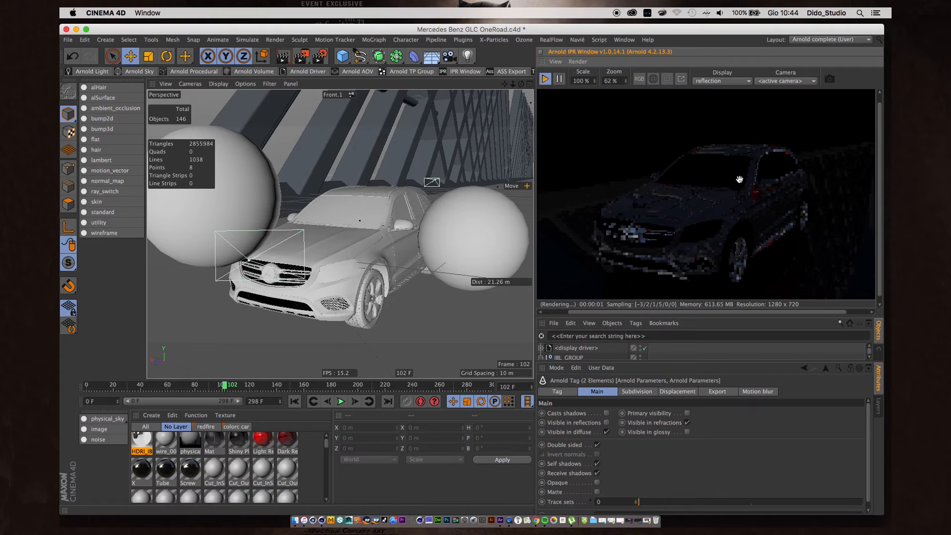
# Display the indirect_sss, indirect_specular and indirect_diffuse AOVs one after another in the IPR window
pyautogui.click(716, 81)
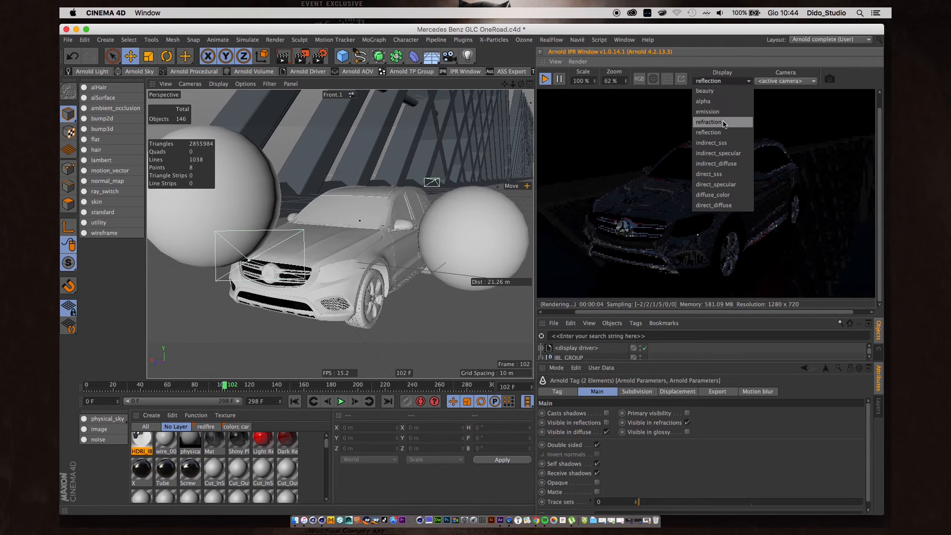
pyautogui.click(724, 143)
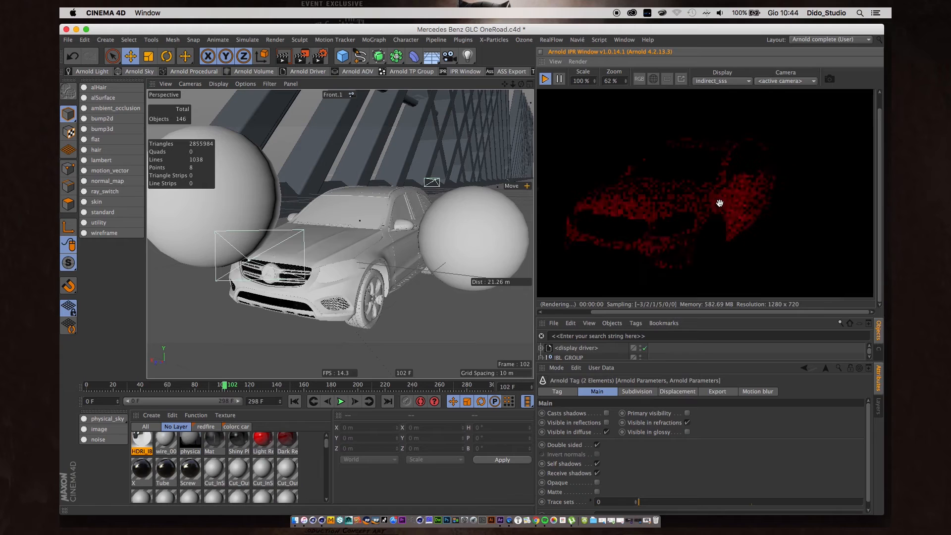
pyautogui.moveTo(720, 203); pyautogui.dragTo(753, 188)
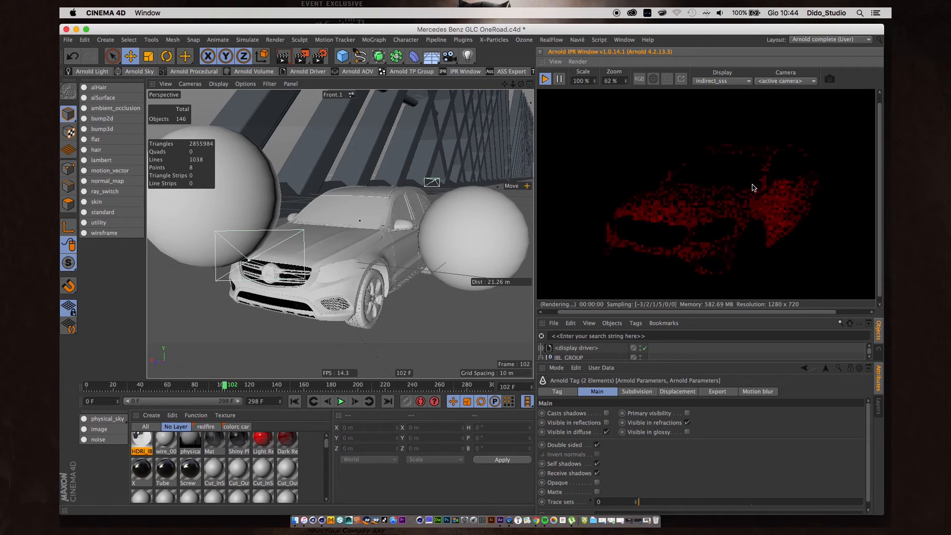
pyautogui.click(726, 82)
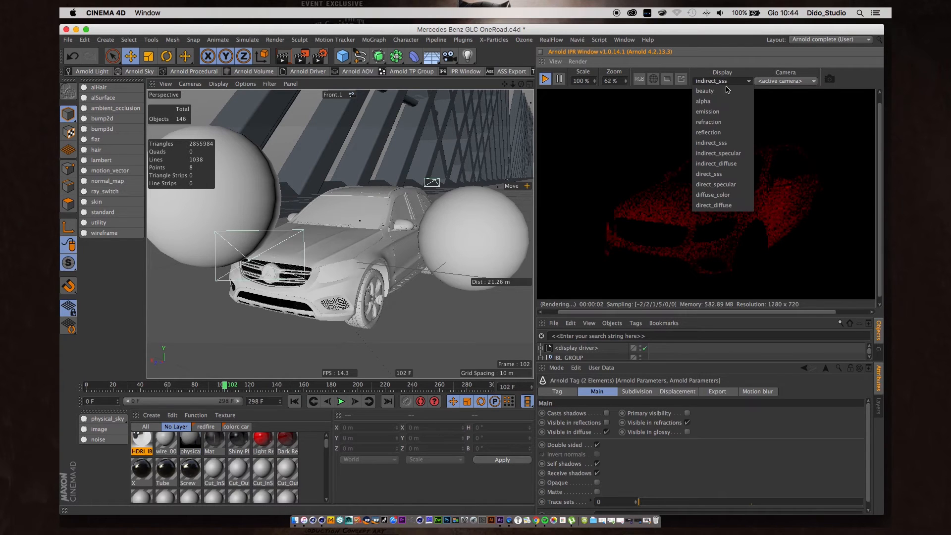
pyautogui.click(733, 155)
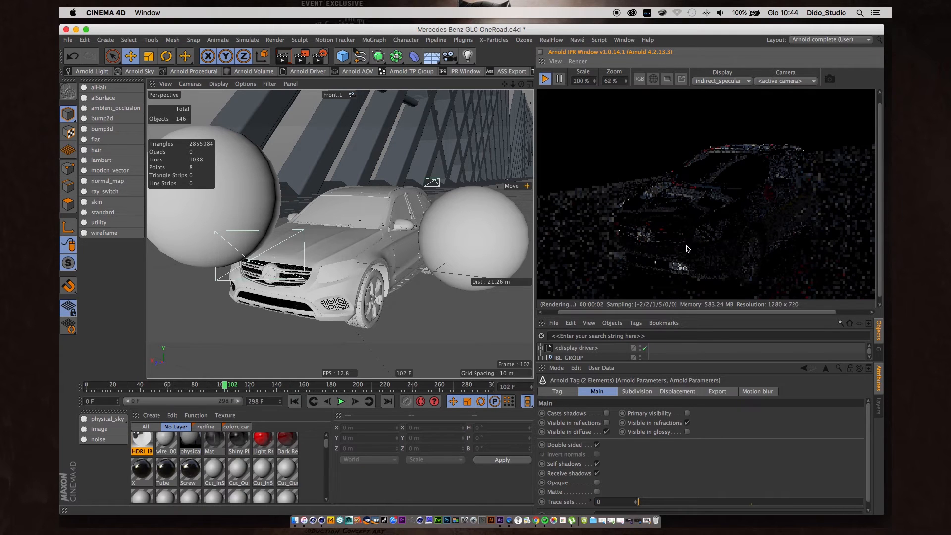
pyautogui.click(722, 82)
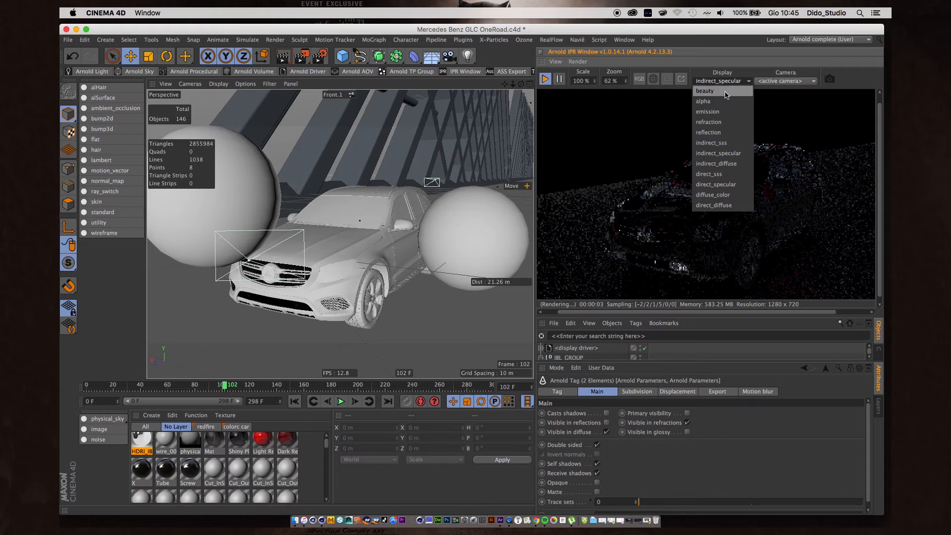
pyautogui.click(732, 165)
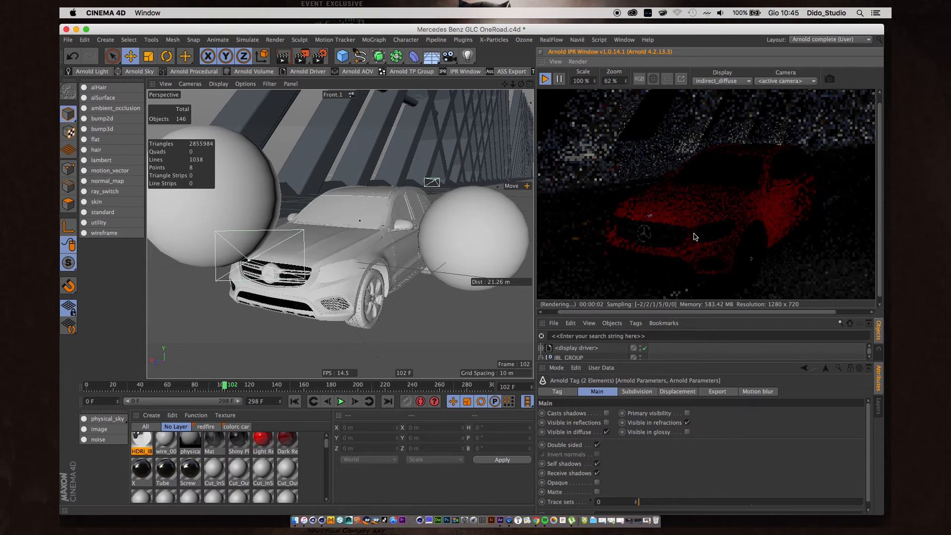
# Display the direct_sss AOV and the direct_specular AOV in the IPR window
pyautogui.click(738, 82)
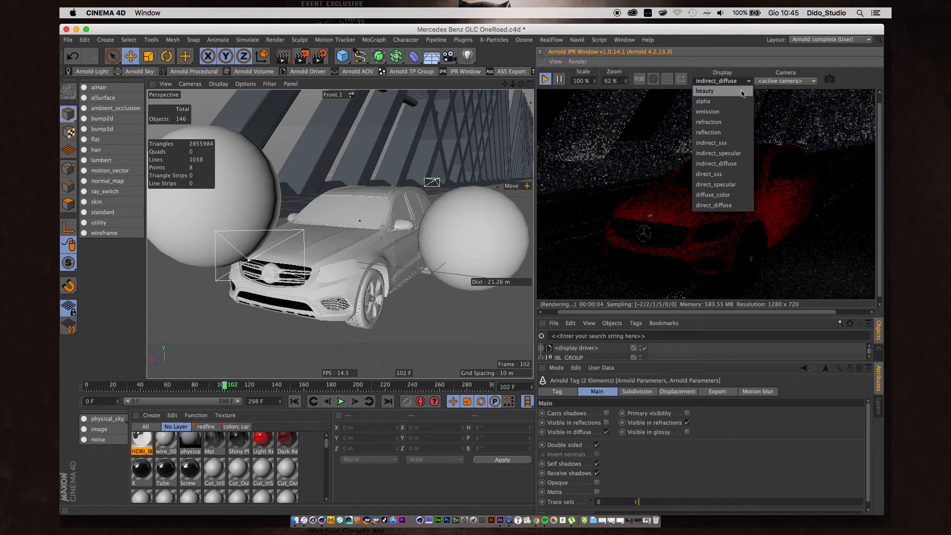
pyautogui.click(729, 174)
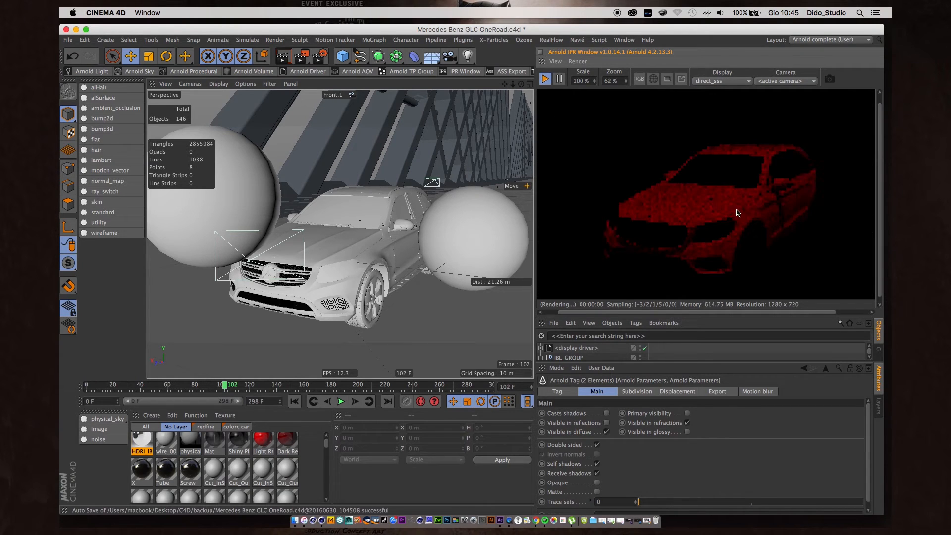
pyautogui.click(713, 81)
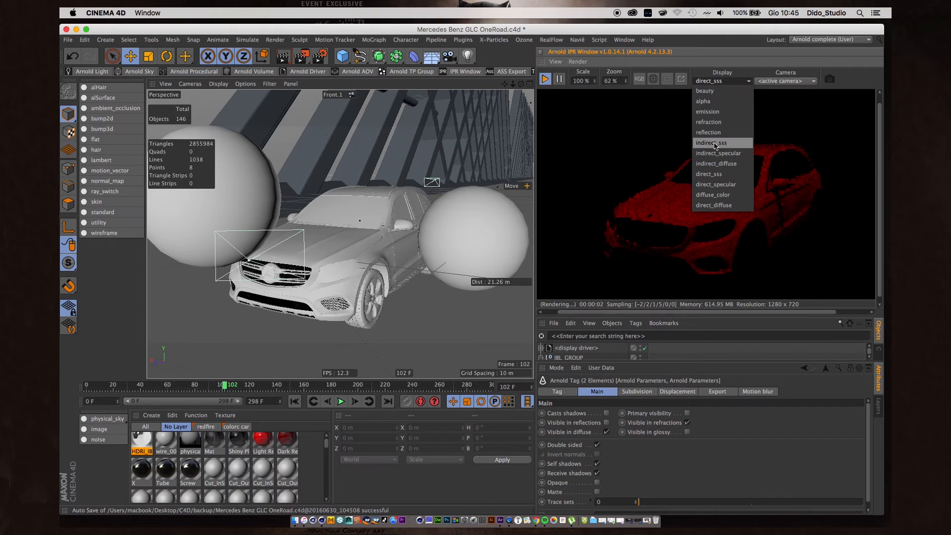
pyautogui.click(729, 185)
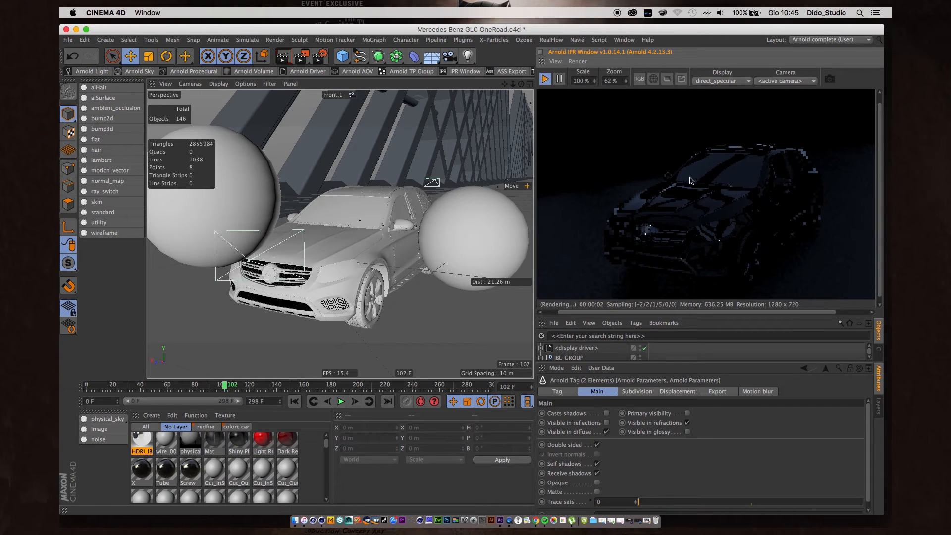
# Display the diffuse_color AOV and the direct_diffuse AOV in the IPR window to inspect the car's shading
pyautogui.click(727, 83)
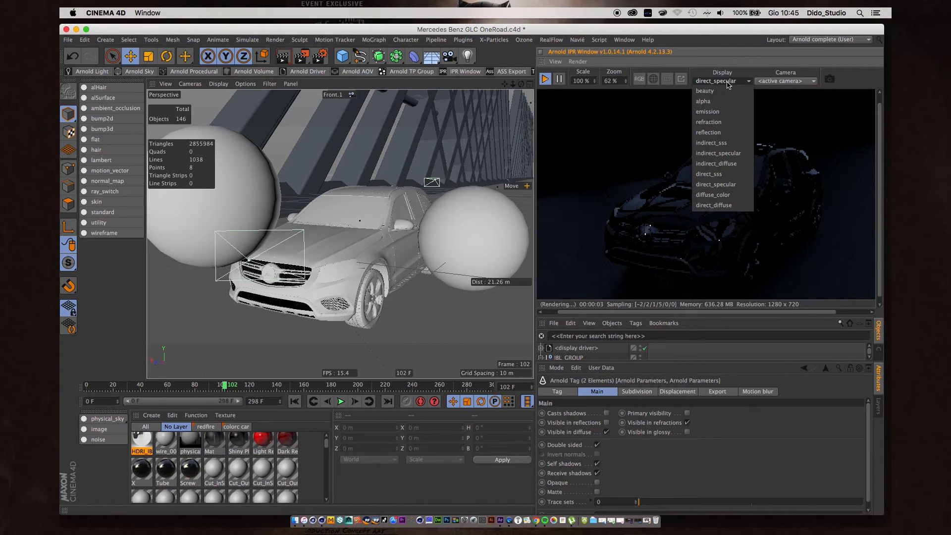
pyautogui.click(740, 200)
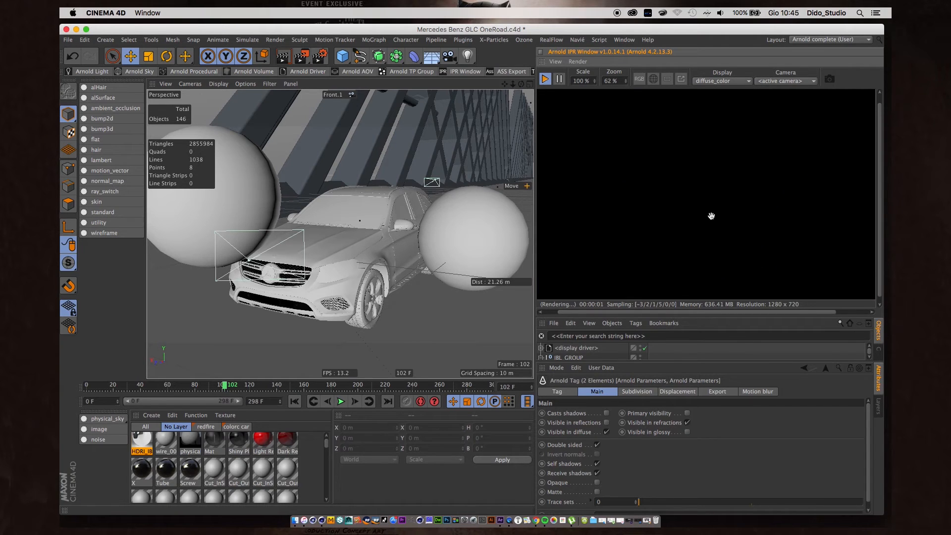
pyautogui.click(717, 83)
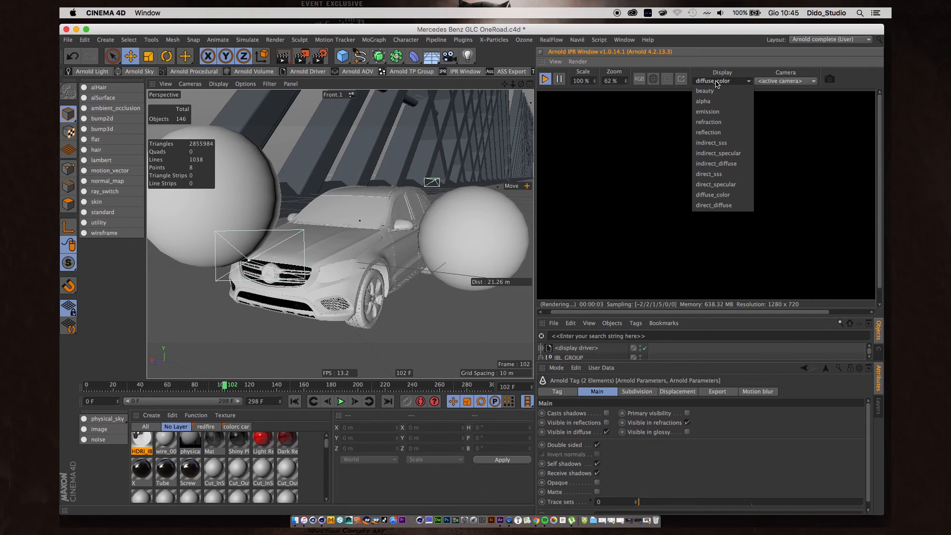
pyautogui.click(737, 206)
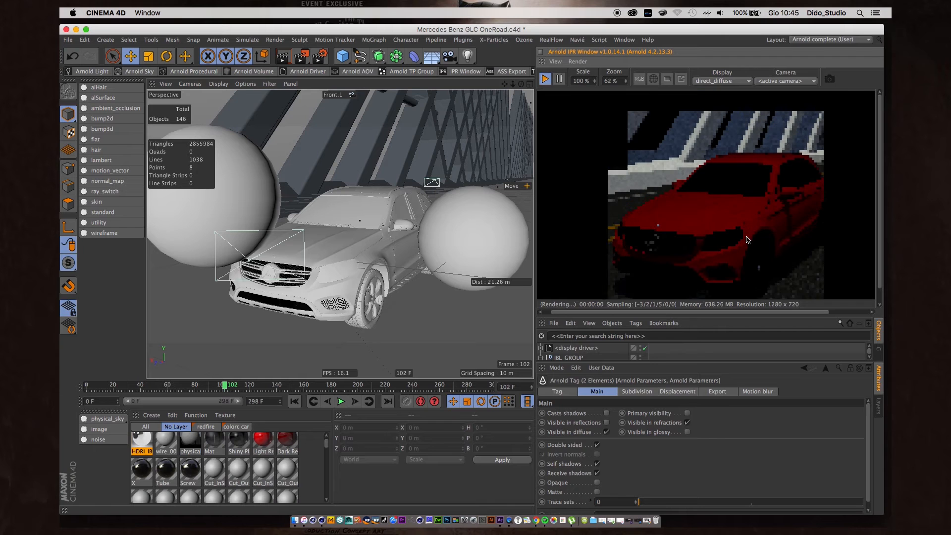
pyautogui.moveTo(751, 214); pyautogui.dragTo(711, 132)
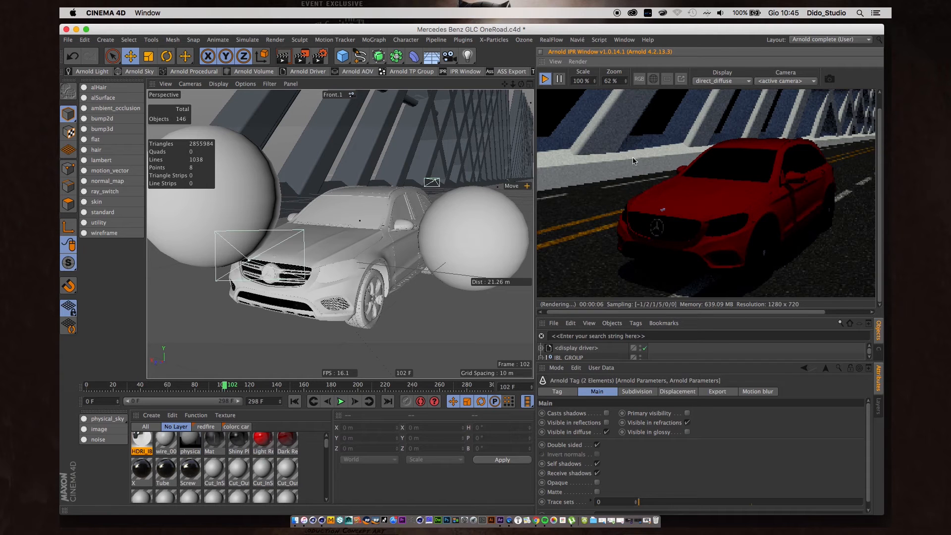
# Select the display driver object and set its driver type to driver_png
pyautogui.moveTo(611, 362); pyautogui.dragTo(607, 448)
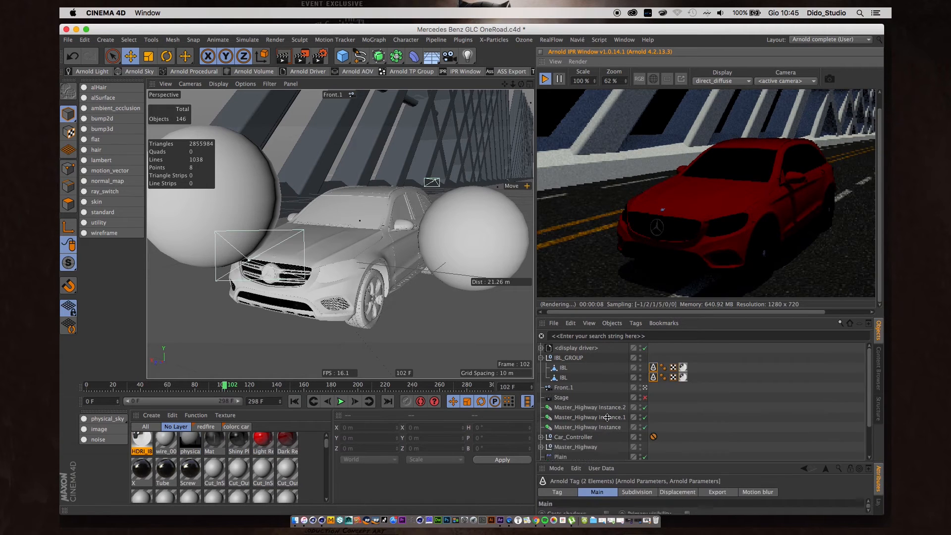
pyautogui.click(587, 349)
pyautogui.moveTo(680, 449); pyautogui.dragTo(680, 302)
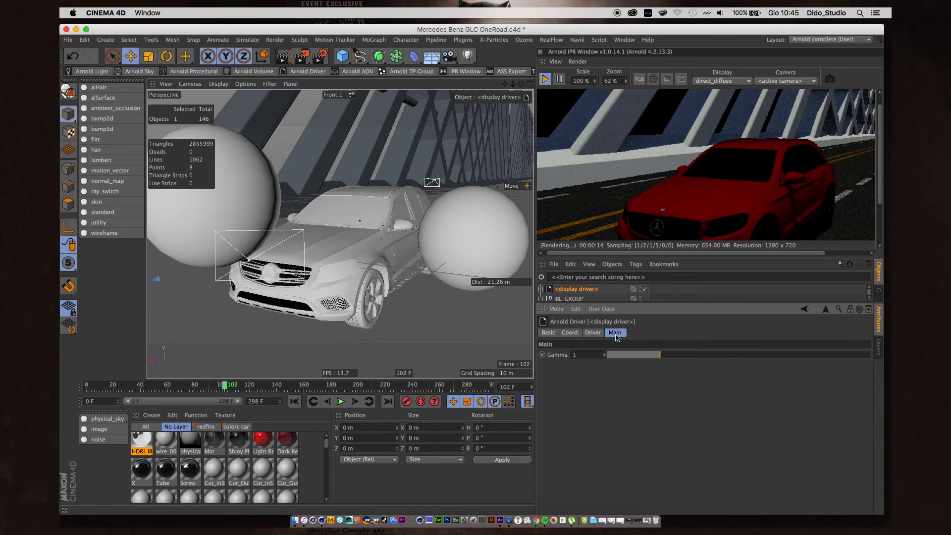
pyautogui.click(600, 333)
pyautogui.click(621, 354)
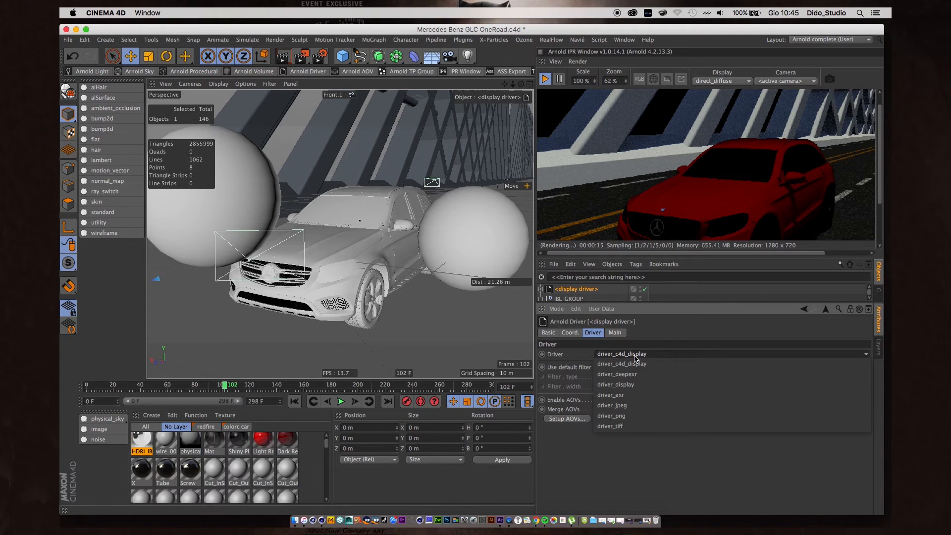
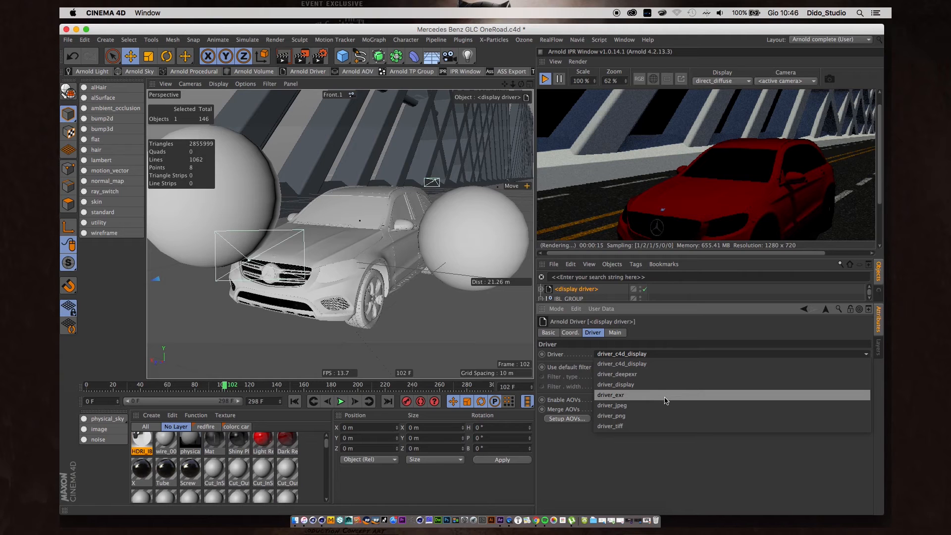
pyautogui.click(641, 419)
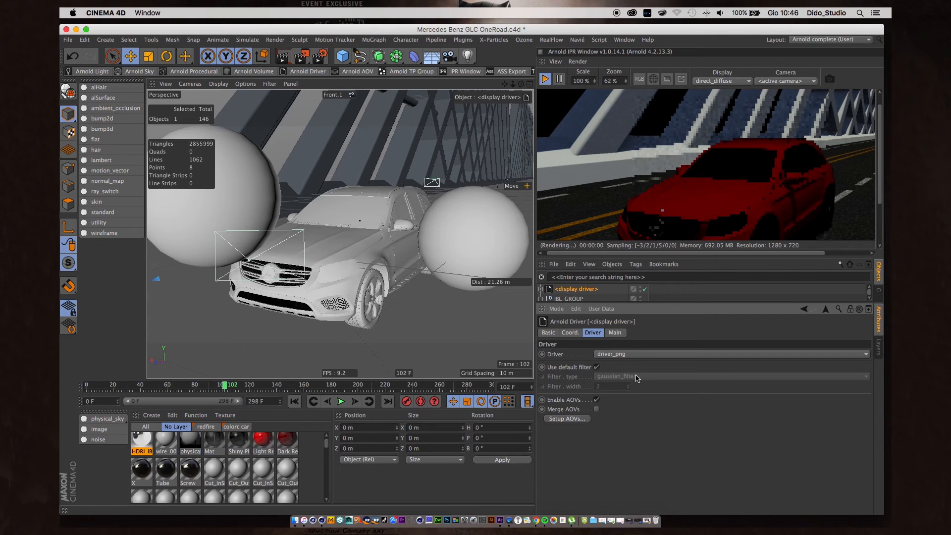
# Examine the emission AOV's filter options, keeping "Use driver's filter", and view the display driver's PNG output settings
pyautogui.click(574, 332)
pyautogui.click(541, 289)
pyautogui.click(571, 298)
pyautogui.click(593, 332)
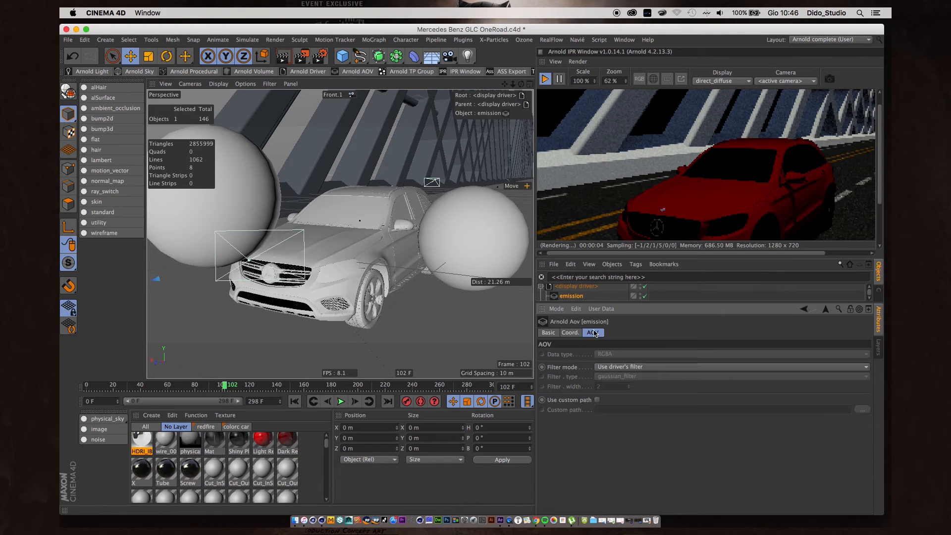
pyautogui.click(618, 368)
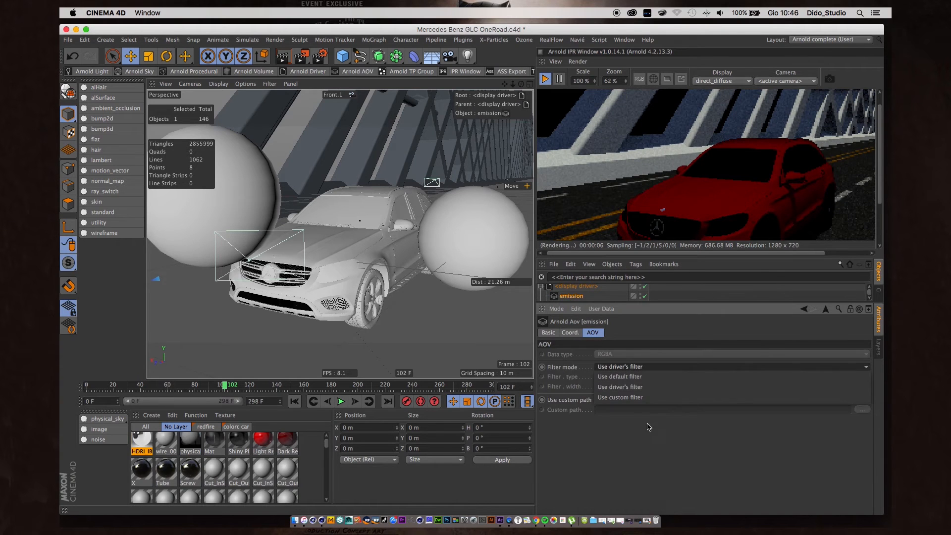
pyautogui.click(608, 387)
pyautogui.click(575, 289)
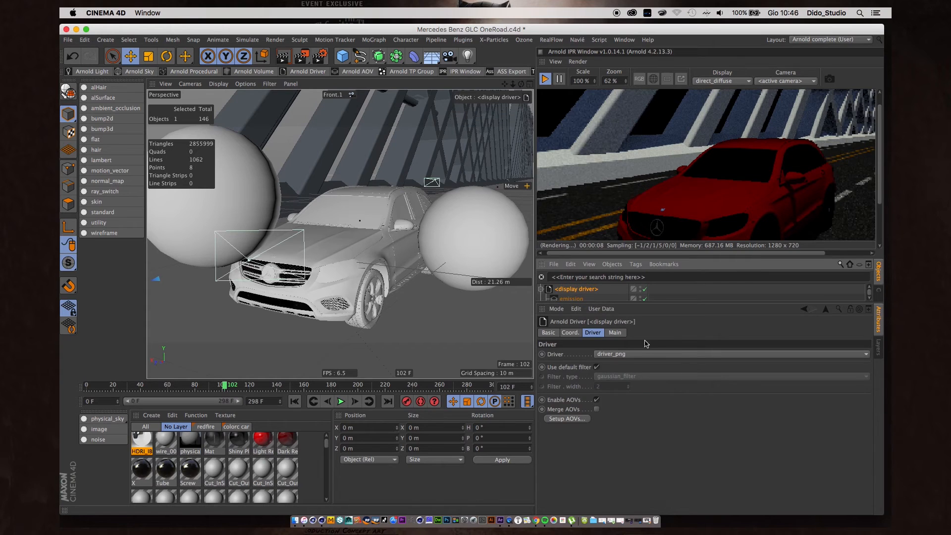
pyautogui.click(614, 336)
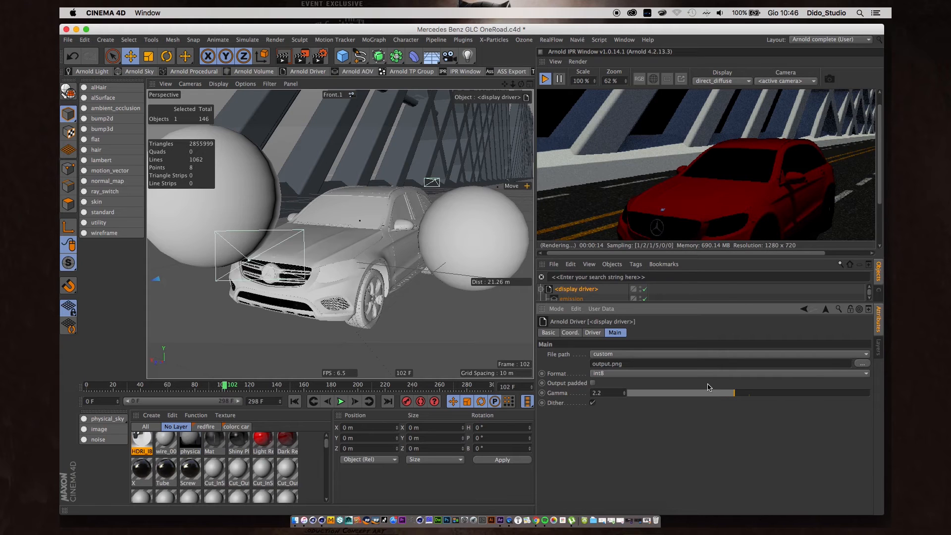
# Restart the IPR render in an enlarged view, display the beauty pass, and stop the render
pyautogui.click(544, 80)
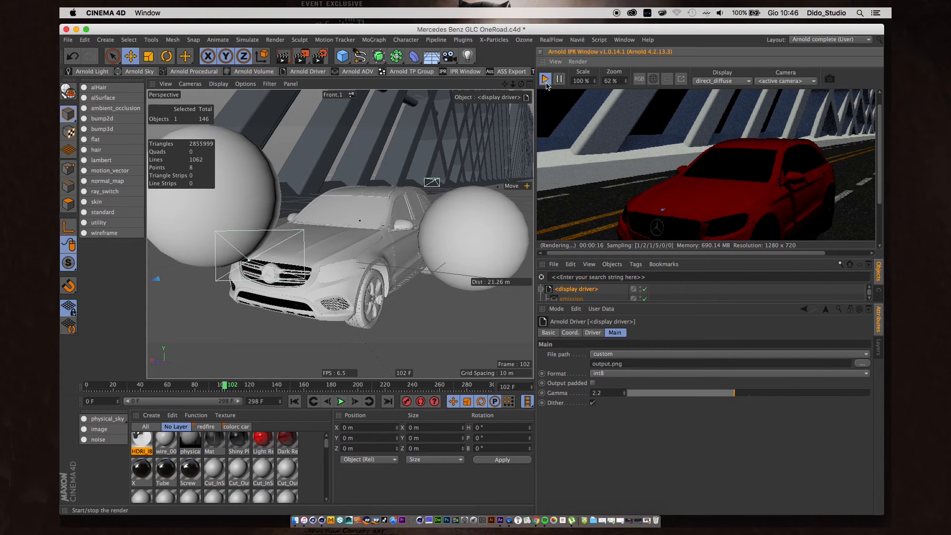
pyautogui.moveTo(677, 264); pyautogui.dragTo(676, 415)
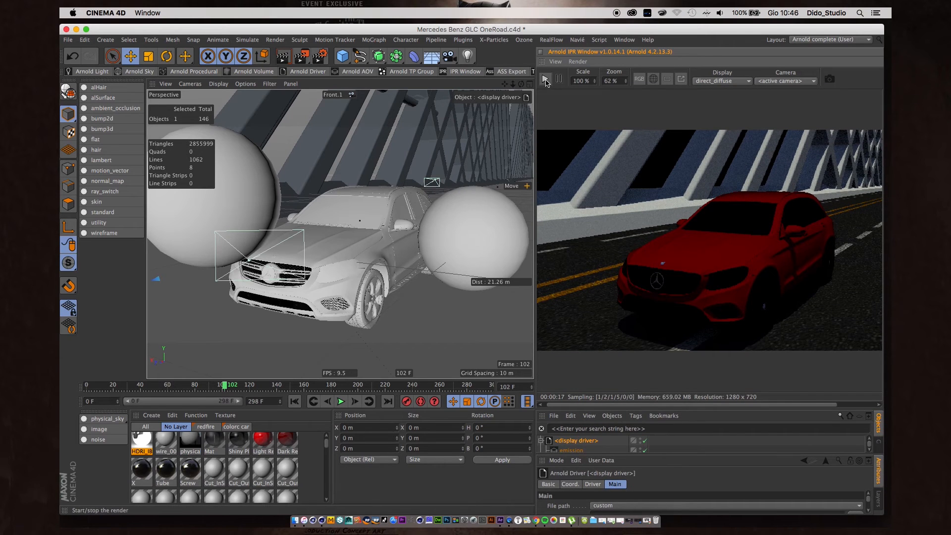
pyautogui.click(722, 81)
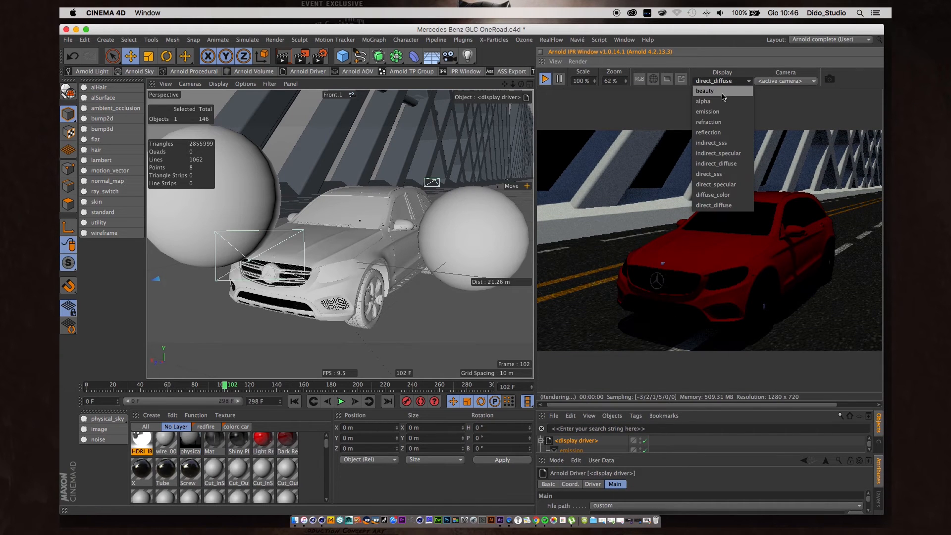
pyautogui.click(723, 91)
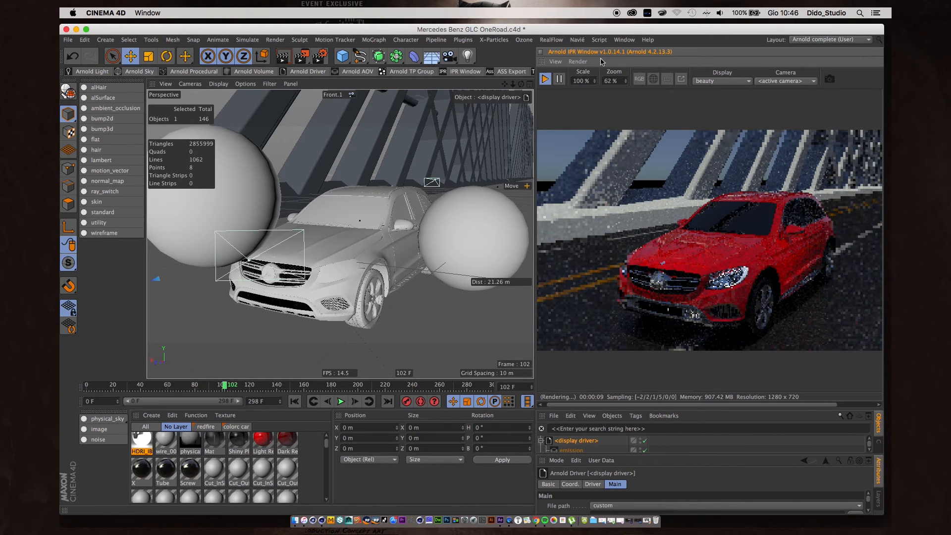
pyautogui.click(545, 80)
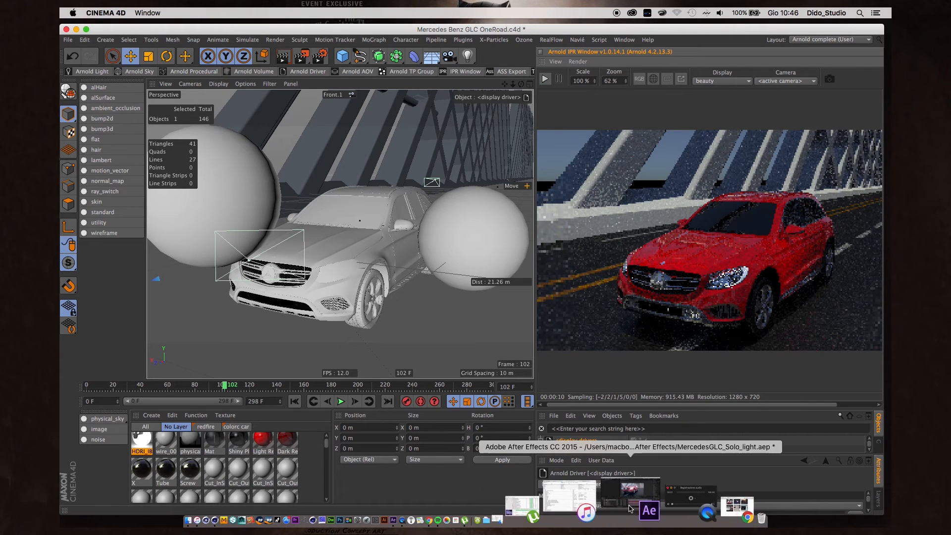
# Switch to the MercedesGLC_Solo_light.aep project in After Effects and compare its Render_oneroad composition with the Arnold render
pyautogui.click(640, 510)
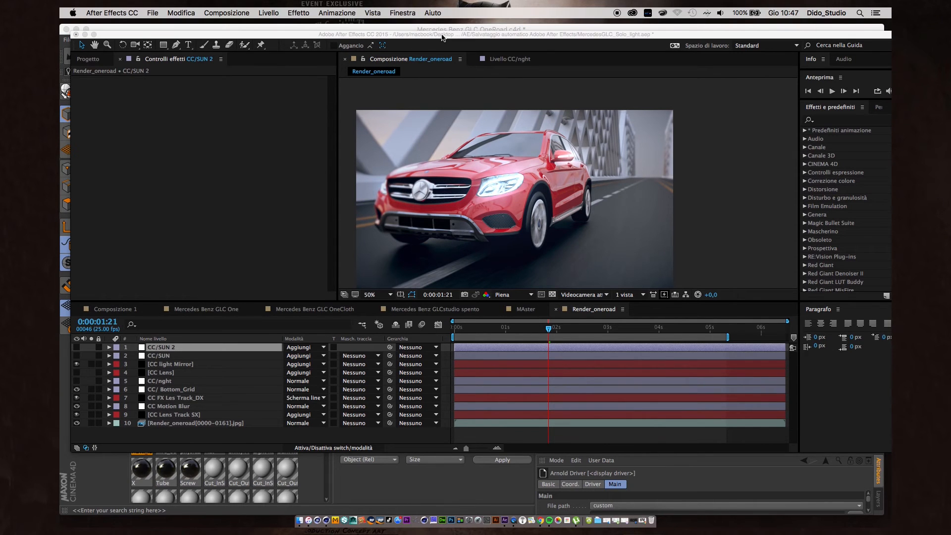
pyautogui.moveTo(443, 38); pyautogui.dragTo(697, 303)
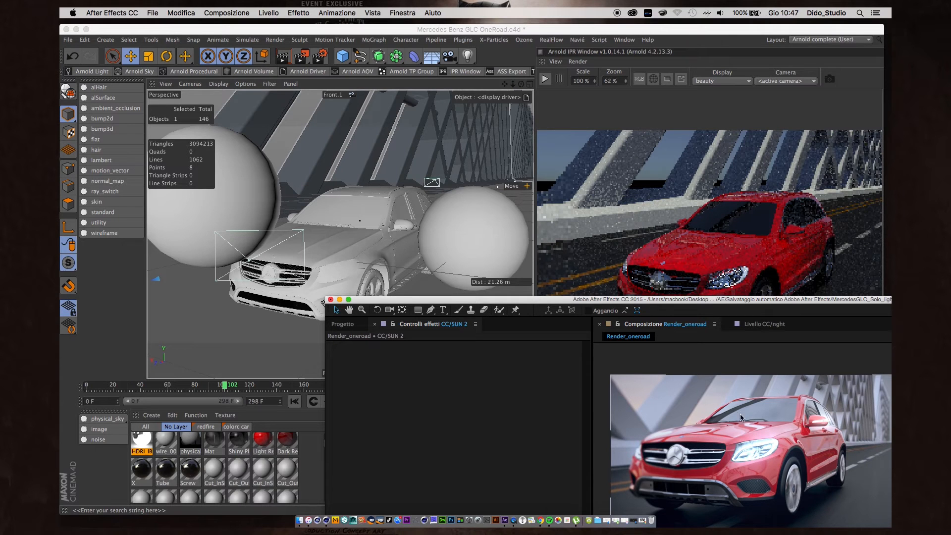
pyautogui.moveTo(702, 304); pyautogui.dragTo(455, 26)
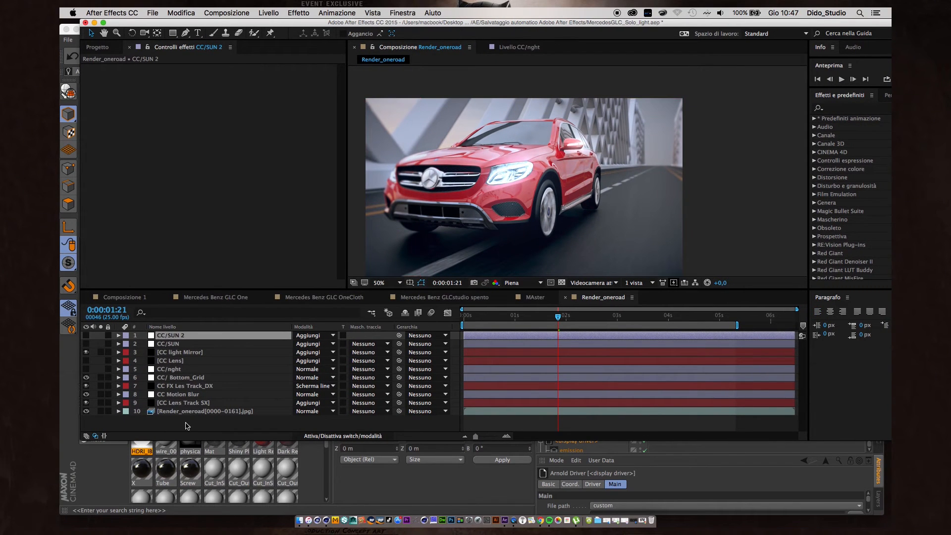
# Hide the CC Lens Track SX, CC Motion Blur, CC FX Les Track_DX, CC/ Bottom_Grid and CC light Mirror layers, leaving only the render footage
pyautogui.click(164, 403)
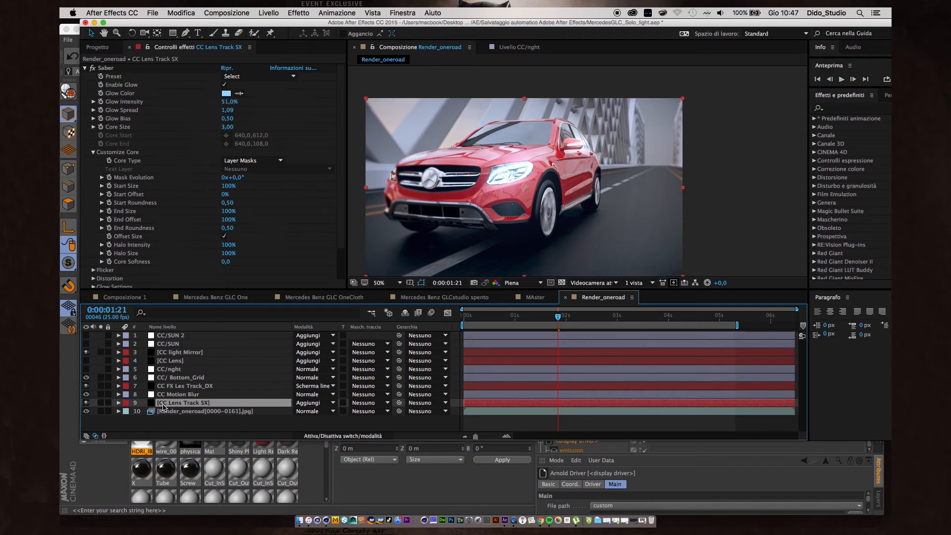
pyautogui.click(85, 402)
pyautogui.click(85, 402)
pyautogui.click(85, 402)
pyautogui.click(85, 395)
pyautogui.click(85, 386)
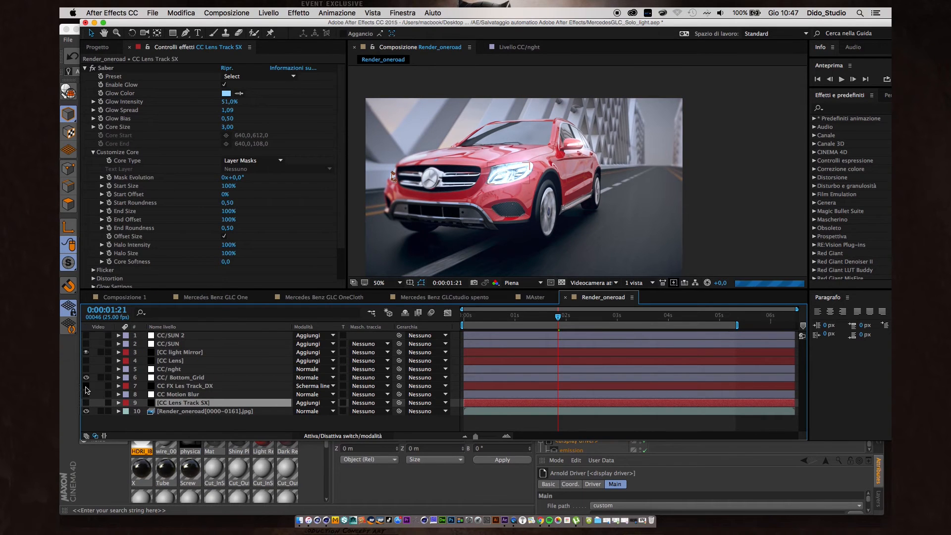
pyautogui.click(86, 378)
pyautogui.click(86, 352)
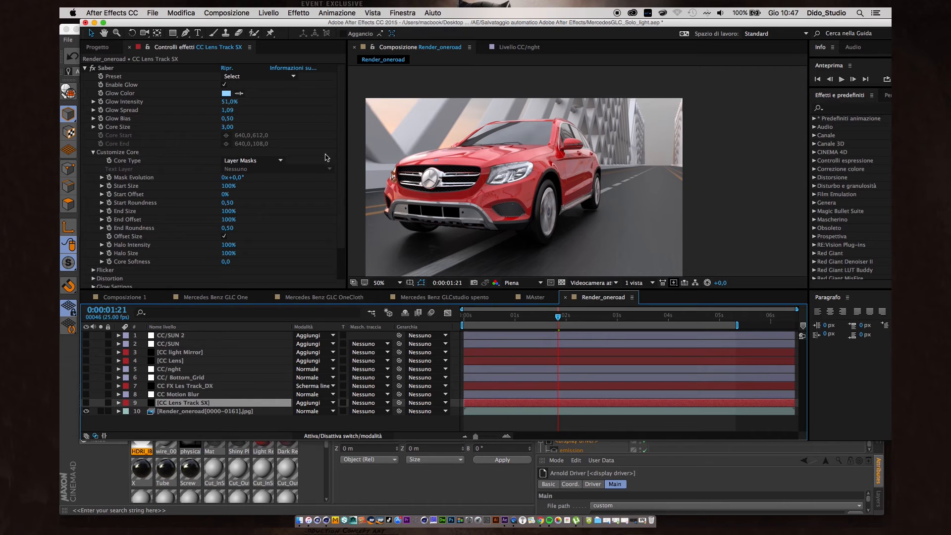
# Create a black 1280 × 720 px solid layer named "Lens FX"
pyautogui.click(279, 14)
pyautogui.moveTo(275, 25)
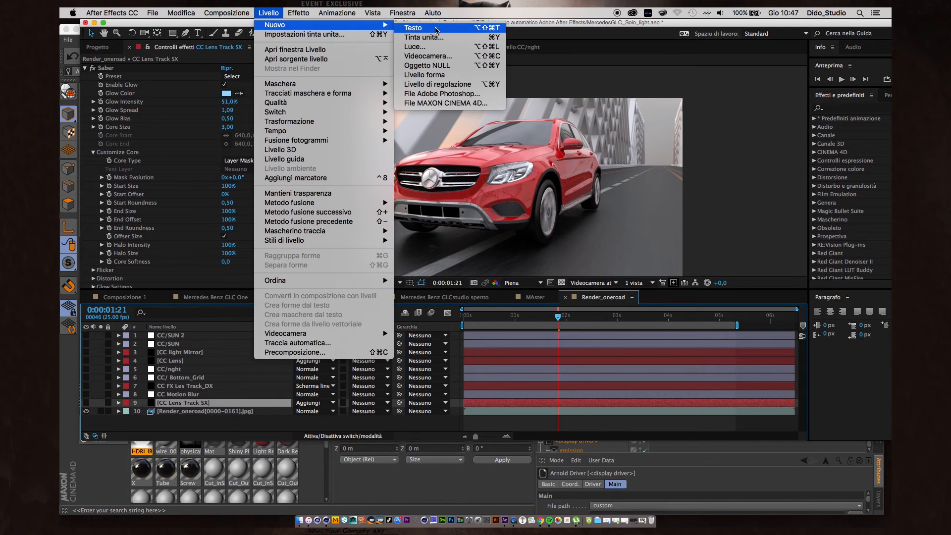
pyautogui.click(445, 39)
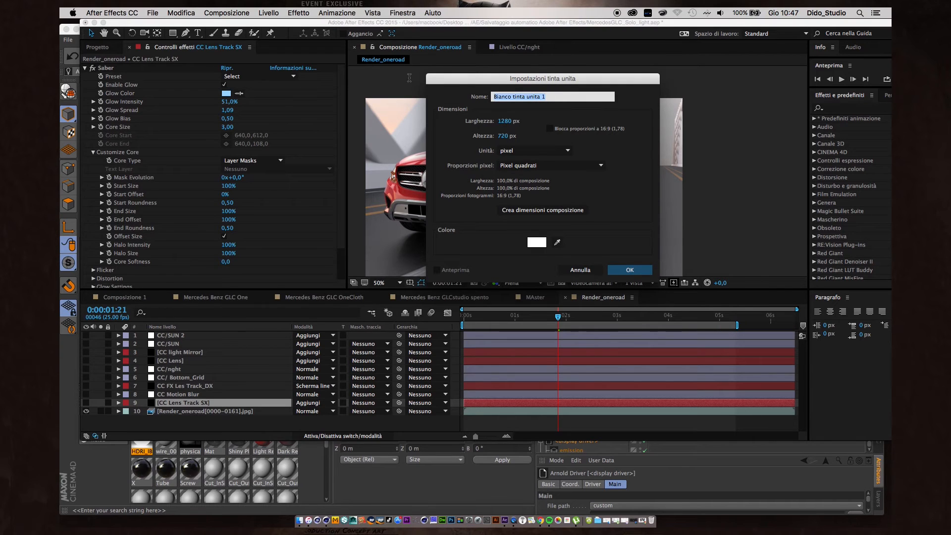
pyautogui.press('BackSpace')
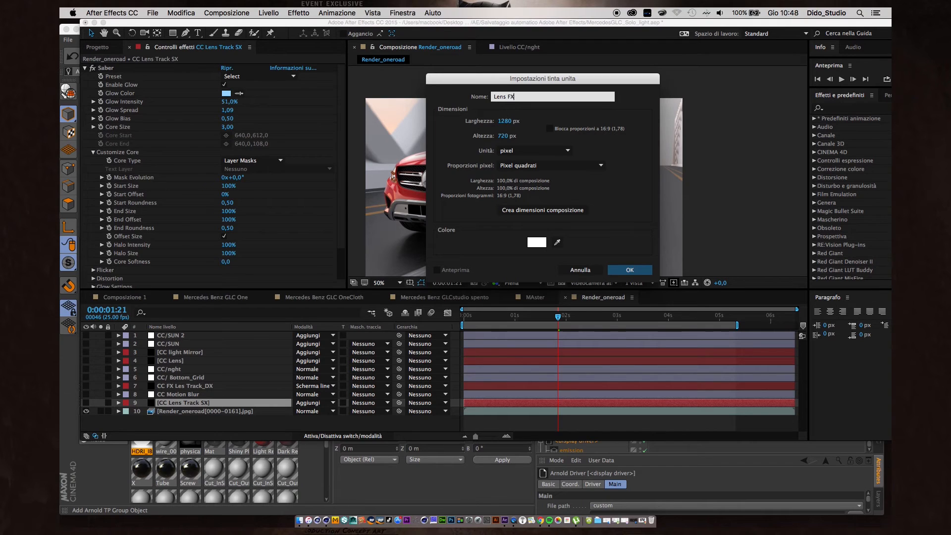
pyautogui.click(540, 242)
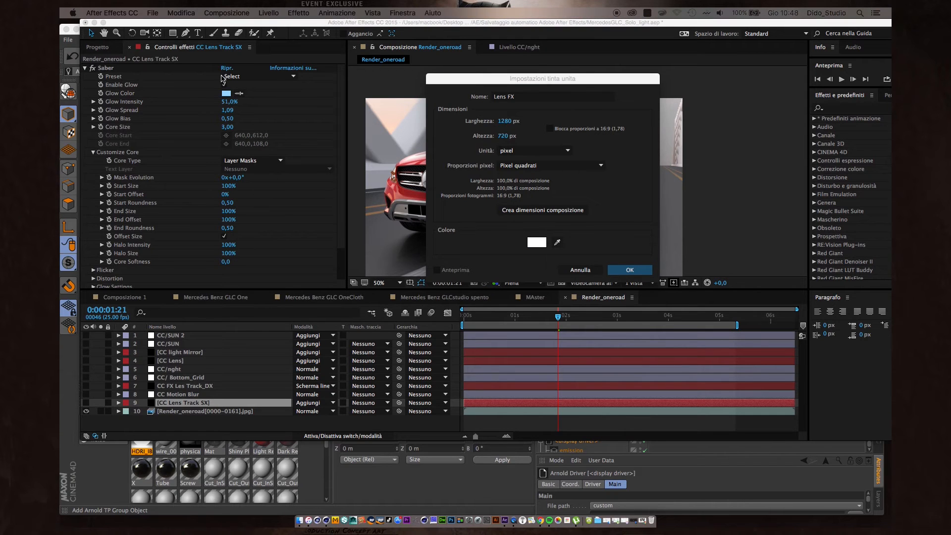
pyautogui.moveTo(388, 170); pyautogui.dragTo(320, 255)
pyautogui.click(555, 92)
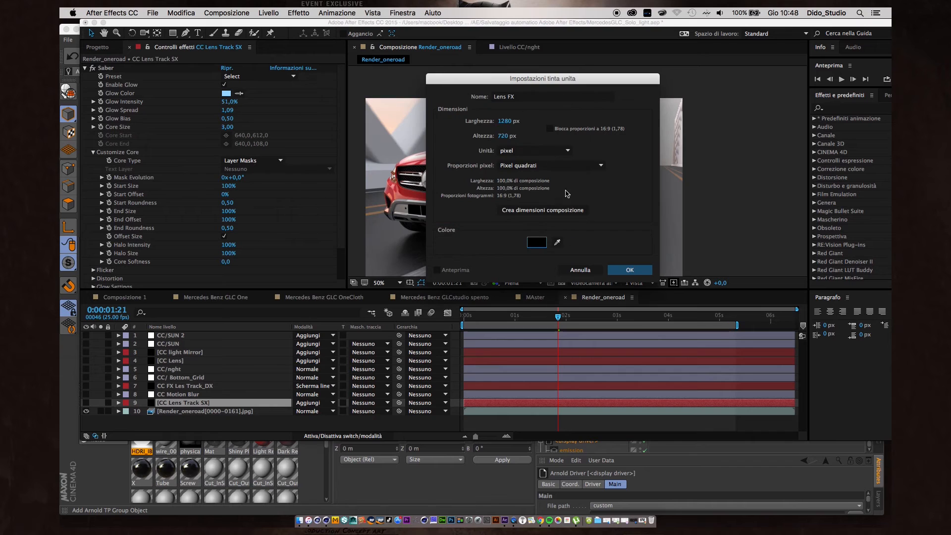
pyautogui.click(629, 270)
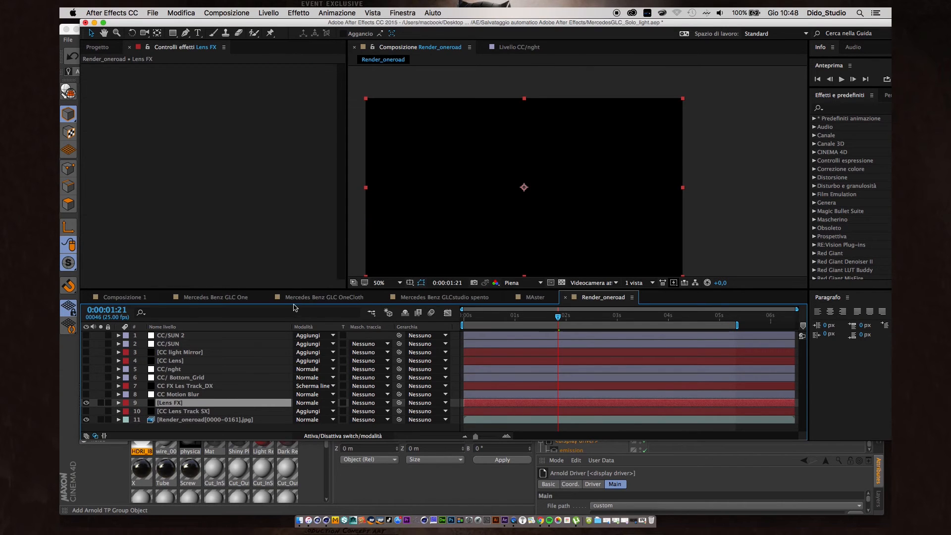
# Set the Lens FX layer's blending mode to Aggiungi
pyautogui.click(196, 412)
pyautogui.click(196, 404)
pyautogui.click(314, 405)
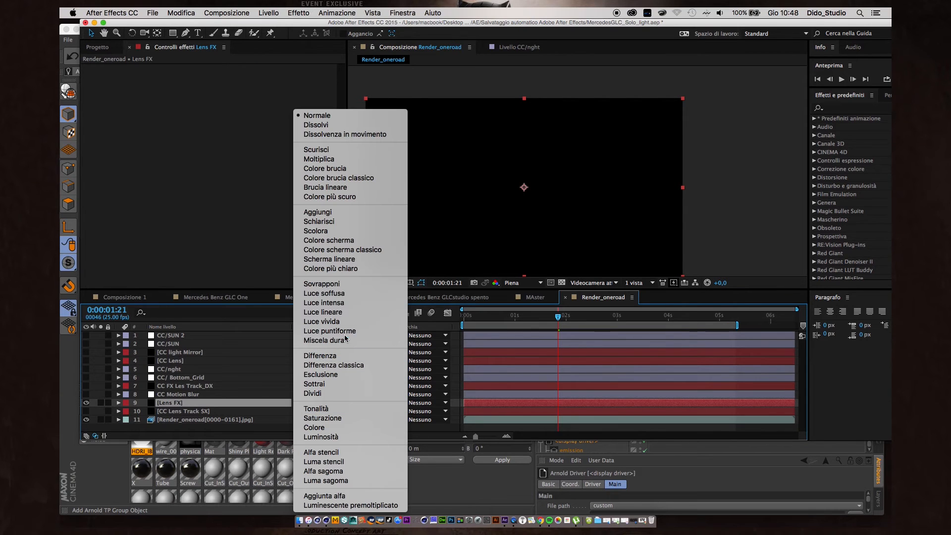
pyautogui.click(354, 217)
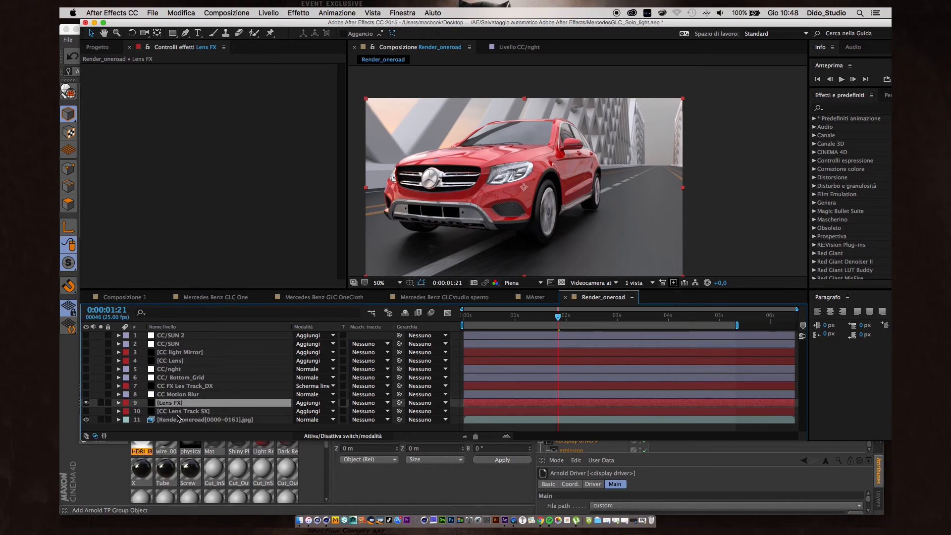
# Draw an open curved mask path with the Pen tool on Lens FX, tracing the light strip of the headlight beside the front wheel
pyautogui.click(185, 33)
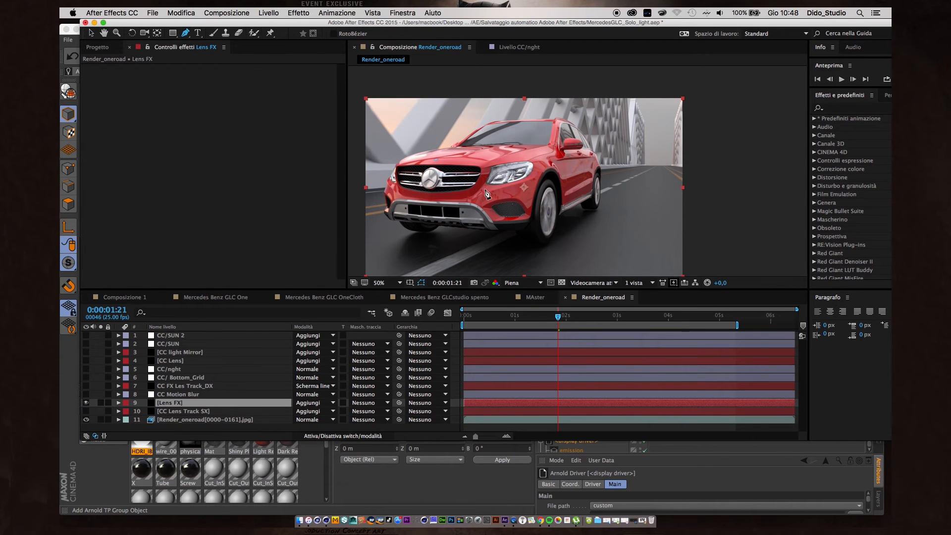
pyautogui.scroll(4, 515, 177)
pyautogui.scroll(-4, 515, 178)
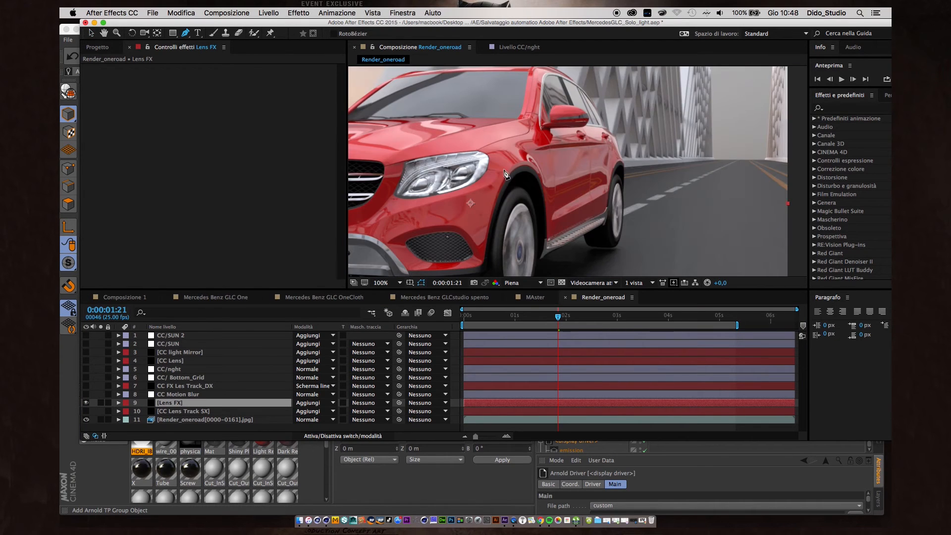
pyautogui.scroll(1, 542, 174)
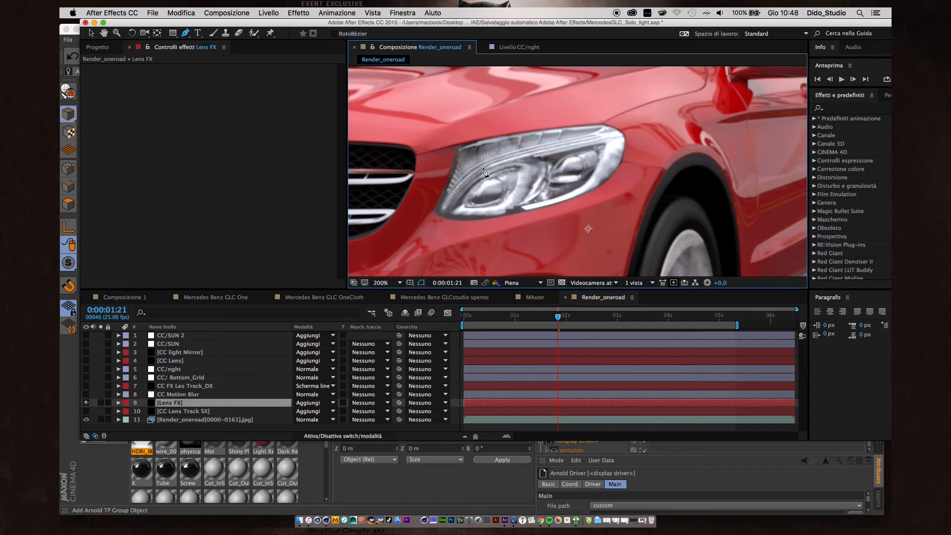
pyautogui.click(443, 209)
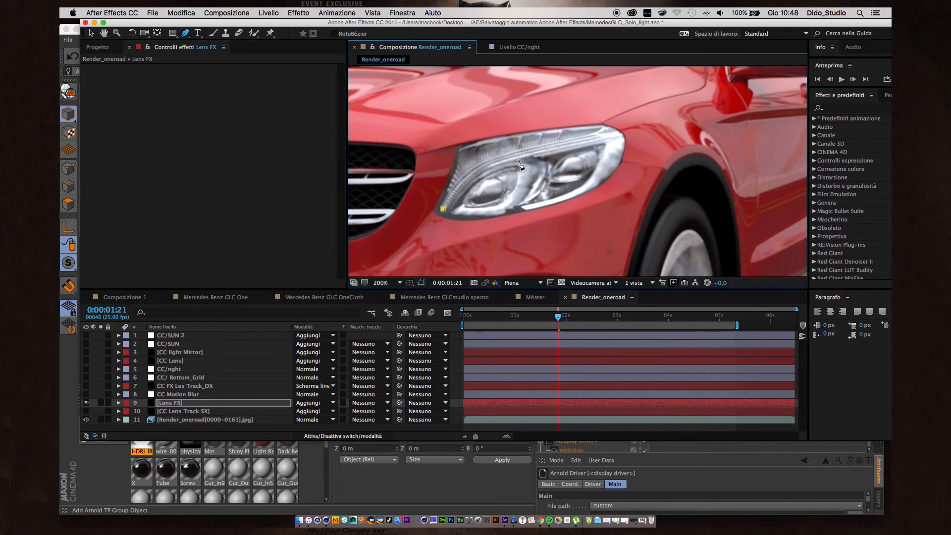
pyautogui.moveTo(523, 151); pyautogui.dragTo(600, 178)
pyautogui.moveTo(531, 207); pyautogui.dragTo(511, 205)
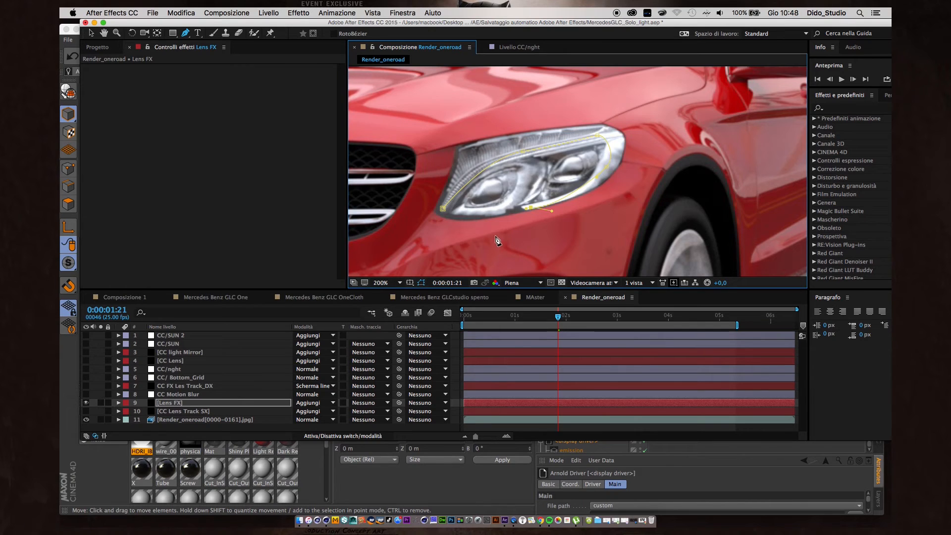
pyautogui.moveTo(495, 237); pyautogui.dragTo(504, 186)
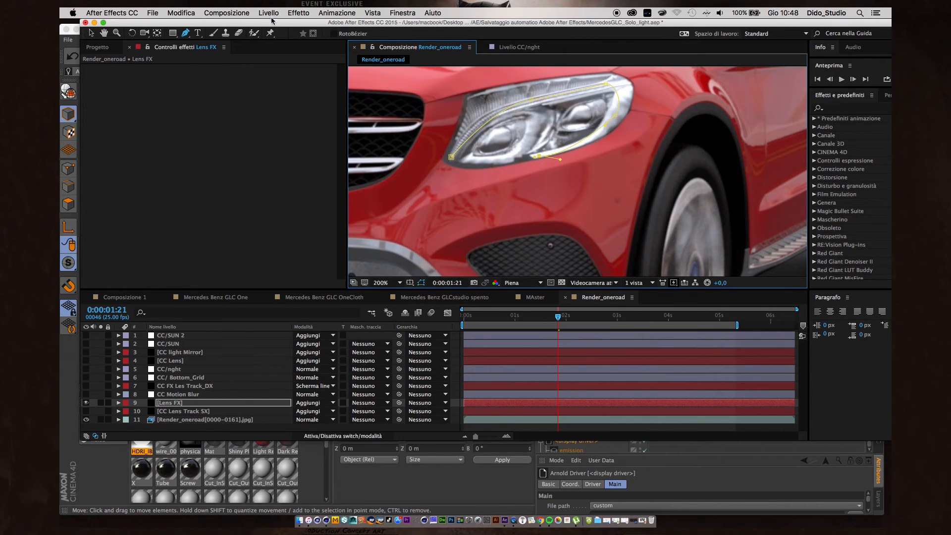
# Apply the Video Copilot Saber effect to the masked Lens FX layer
pyautogui.click(298, 13)
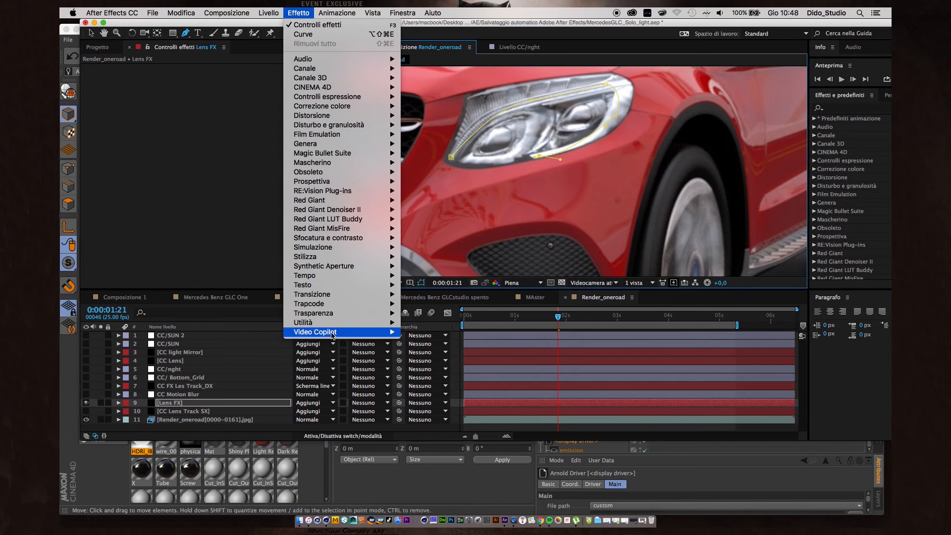
pyautogui.moveTo(340, 335)
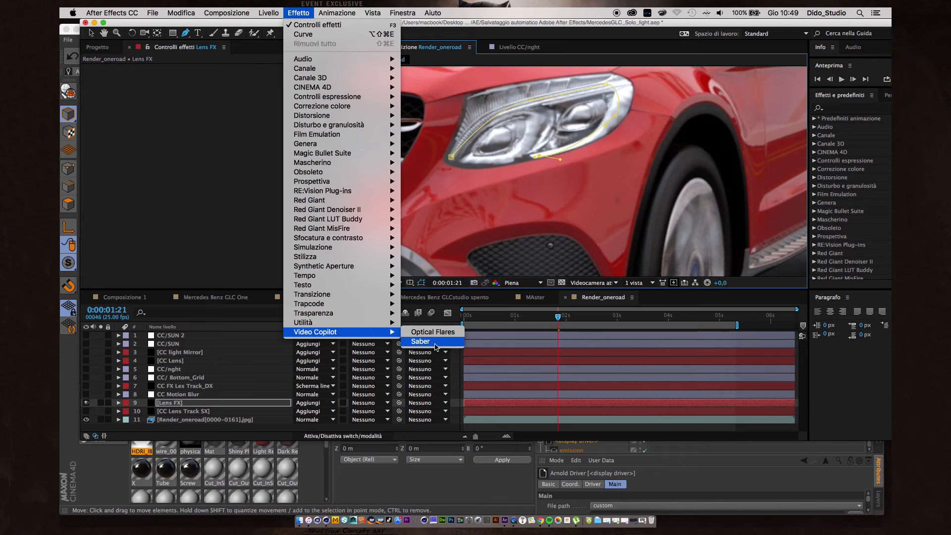
pyautogui.click(421, 342)
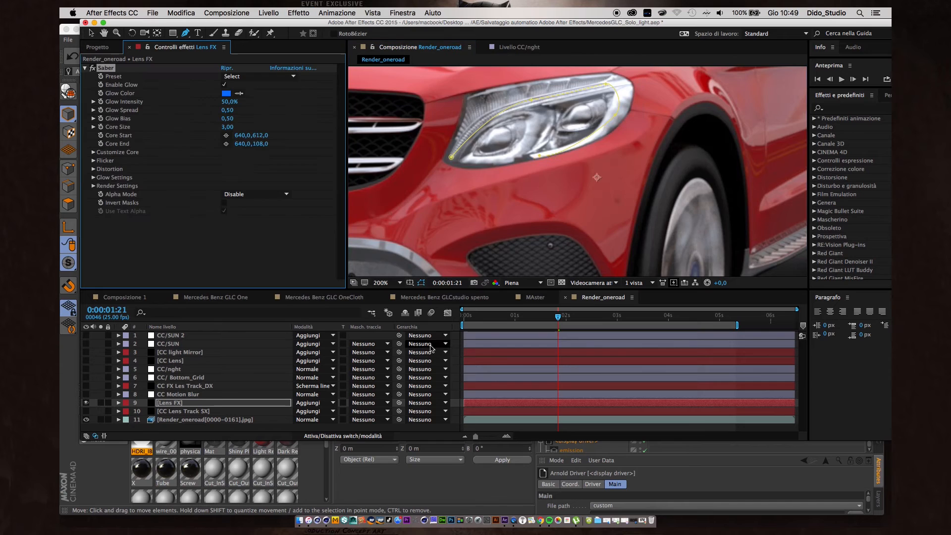
pyautogui.scroll(-4, 520, 178)
pyautogui.scroll(3, 520, 179)
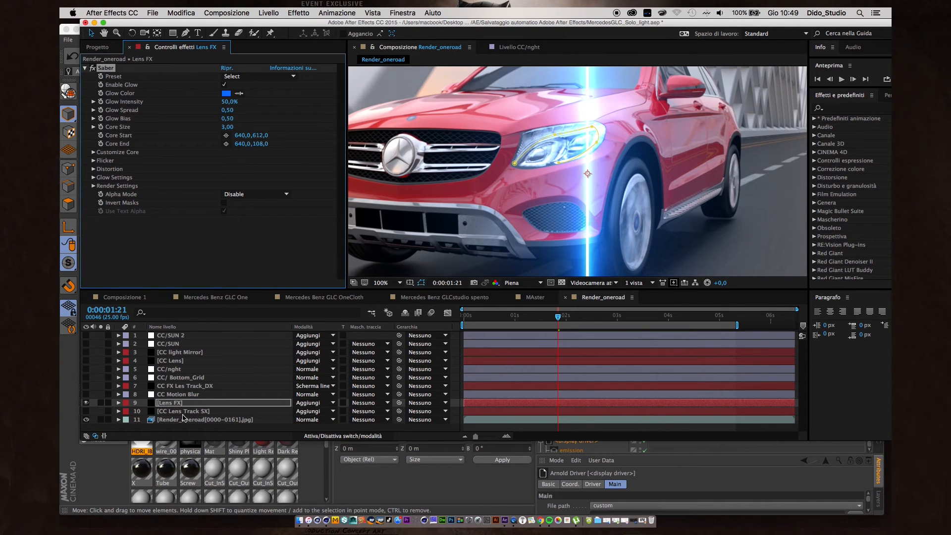
# Set the Saber core type of the Lens FX layer to Layer Masks so the glow follows the headlight path
pyautogui.click(183, 411)
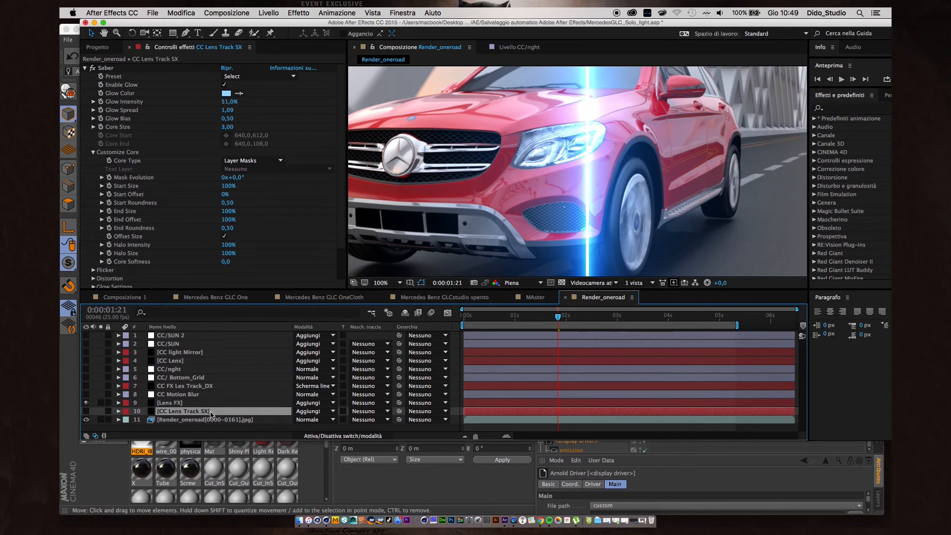
pyautogui.click(185, 402)
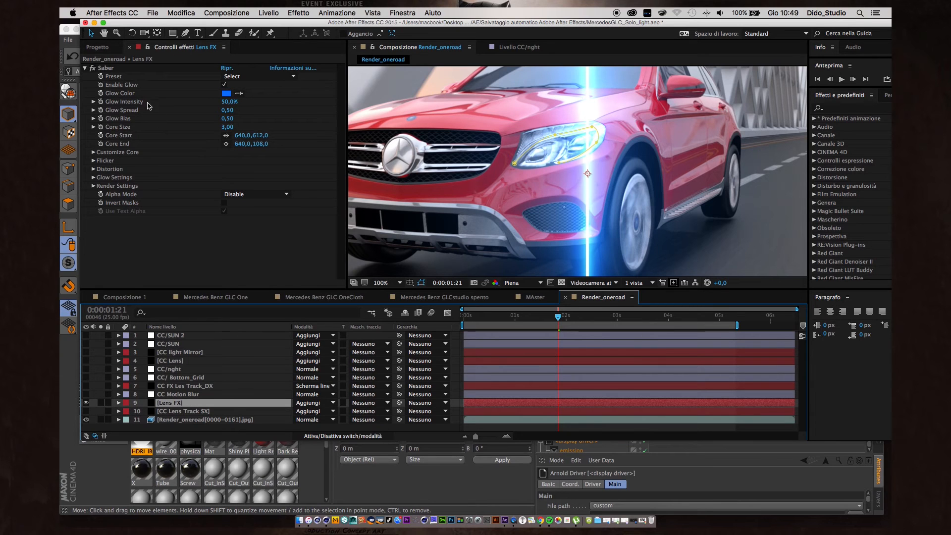
pyautogui.click(93, 152)
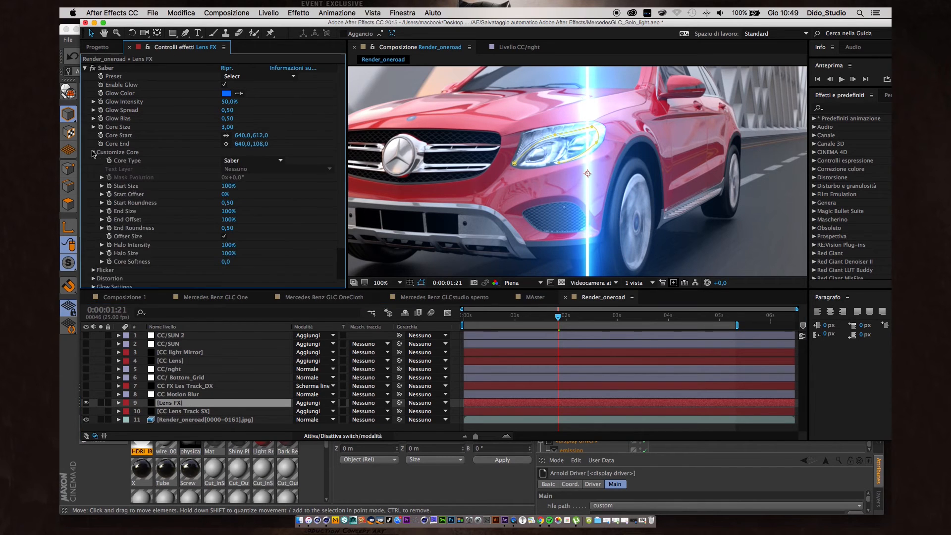
pyautogui.click(247, 161)
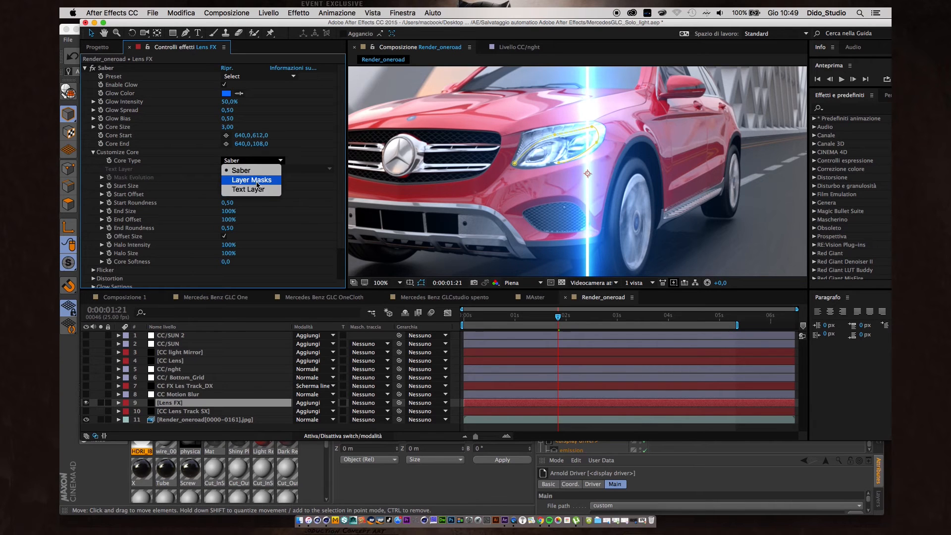
pyautogui.click(253, 180)
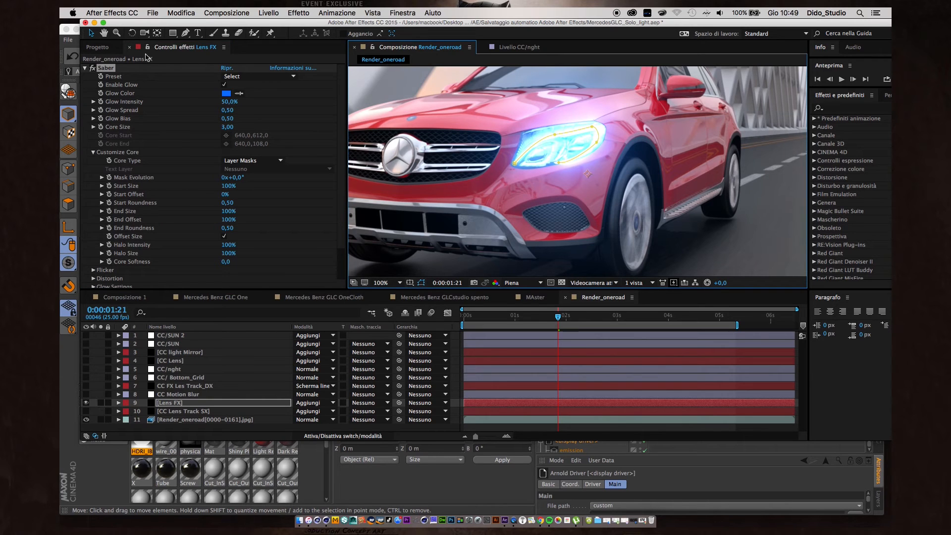
# Set the Saber glow color to light grey D0D3D7 and the glow intensity to 24%
pyautogui.click(226, 93)
pyautogui.moveTo(358, 114); pyautogui.dragTo(333, 109)
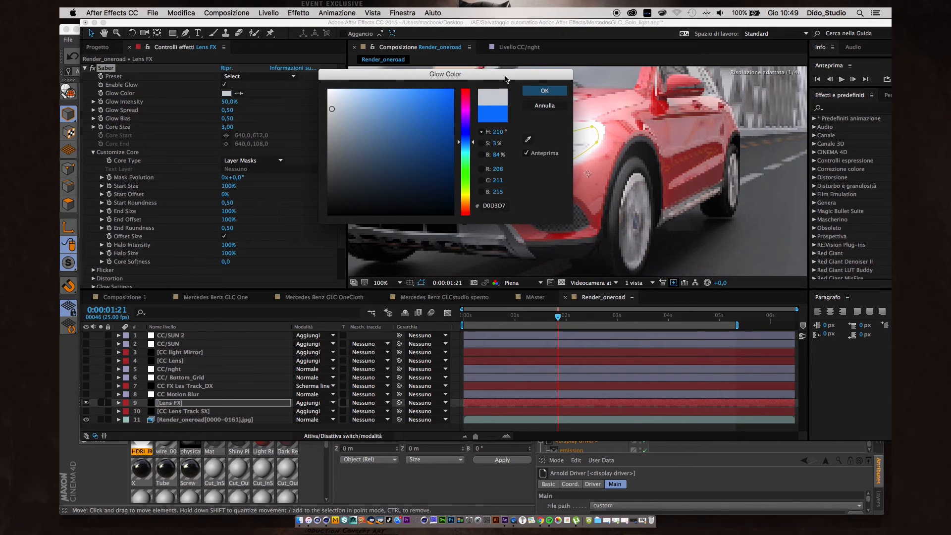
pyautogui.click(545, 90)
pyautogui.moveTo(231, 107); pyautogui.dragTo(220, 108)
pyautogui.click(718, 217)
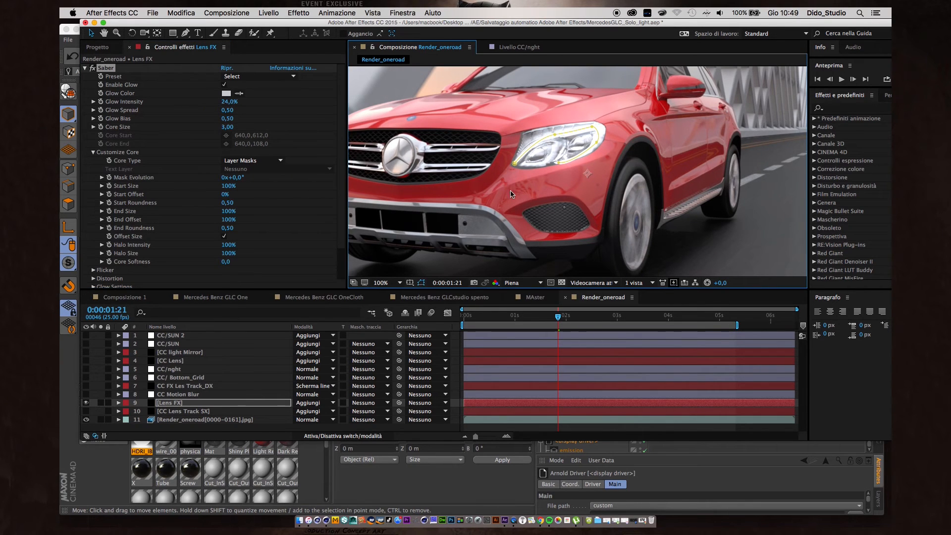
# Hide the Lens FX layer and show the existing CC Lens Track SX layer in its place
pyautogui.click(215, 379)
pyautogui.scroll(-2, 594, 169)
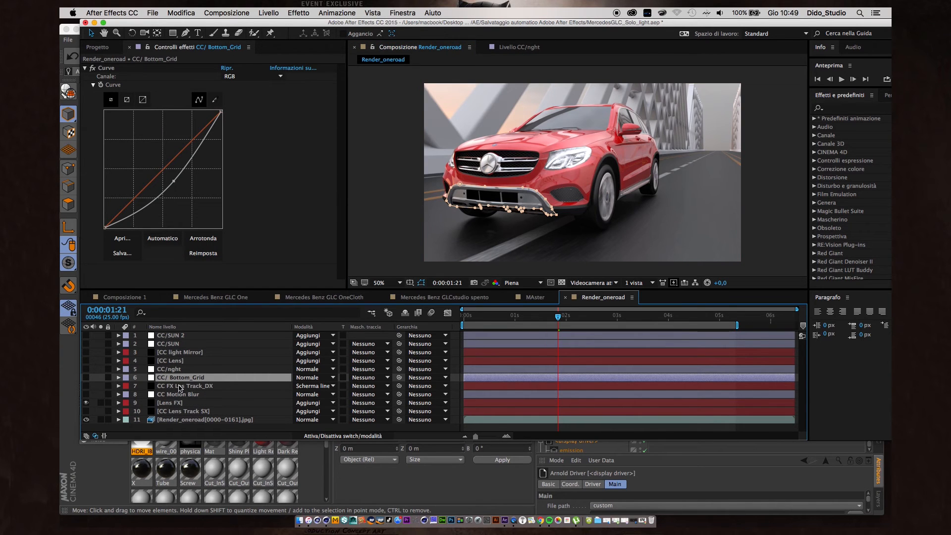
pyautogui.click(174, 405)
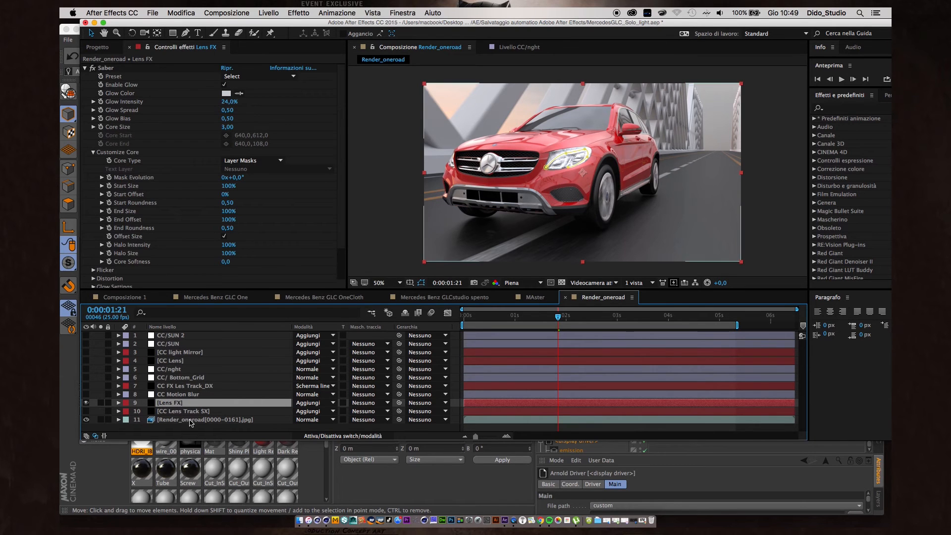
pyautogui.click(85, 402)
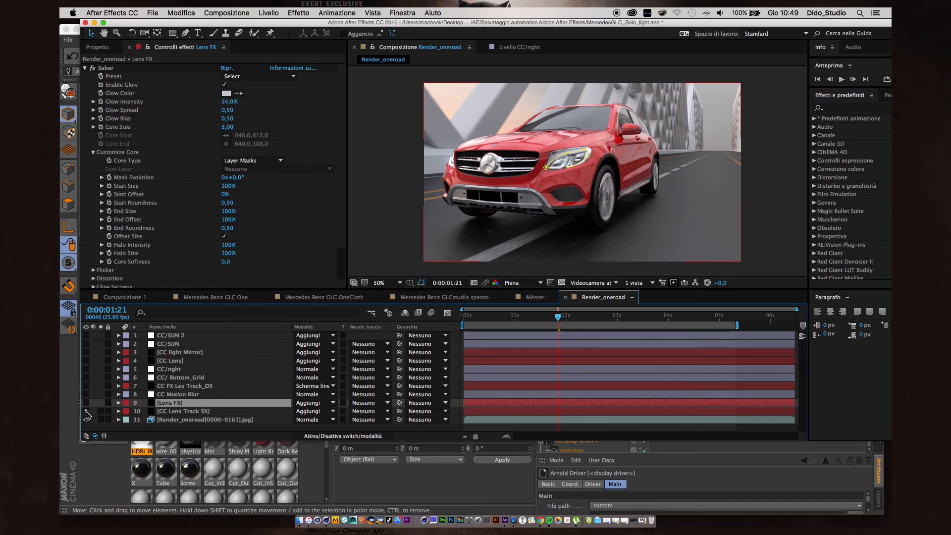
pyautogui.click(86, 412)
pyautogui.click(165, 412)
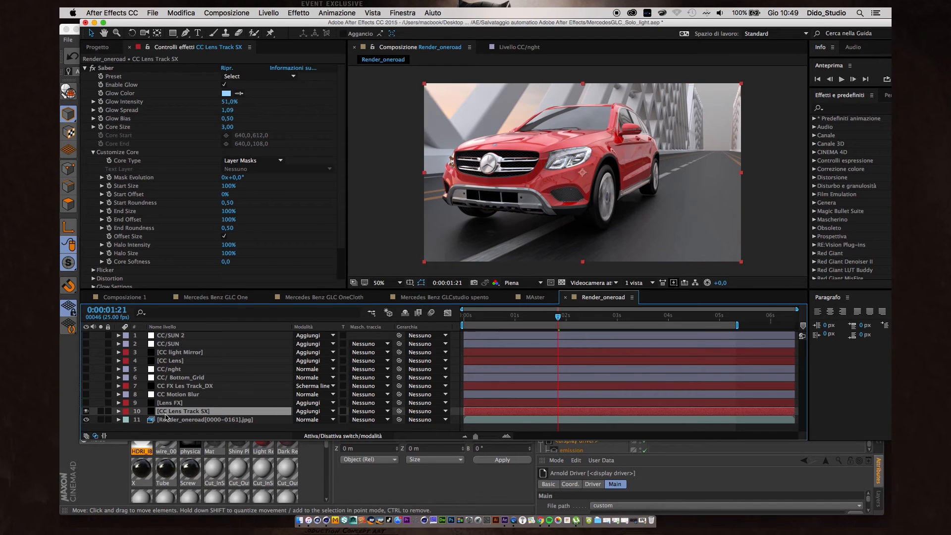
pyautogui.click(85, 412)
pyautogui.click(85, 412)
pyautogui.click(86, 419)
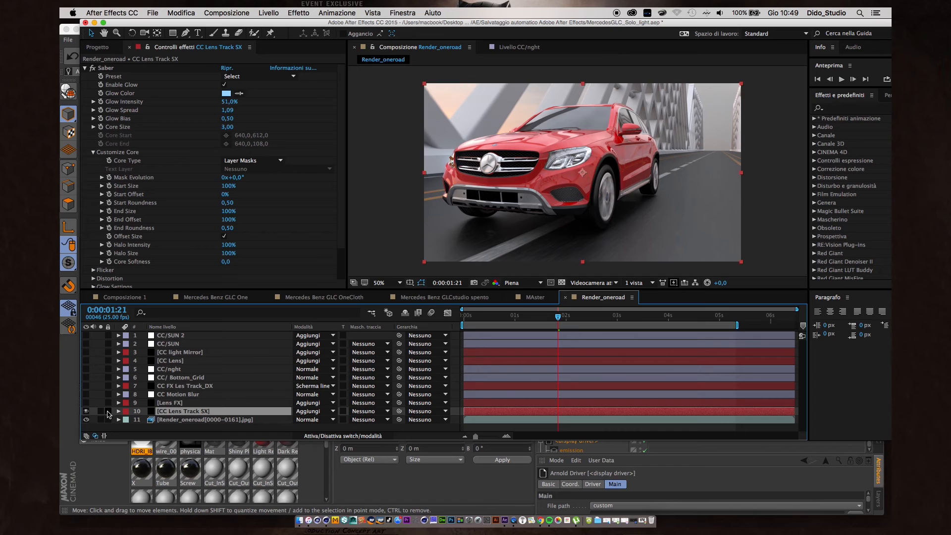
# Show the CC FX Les Track_DX layer to restore the glow on the headlight beside the front wheel
pyautogui.click(169, 389)
pyautogui.click(86, 386)
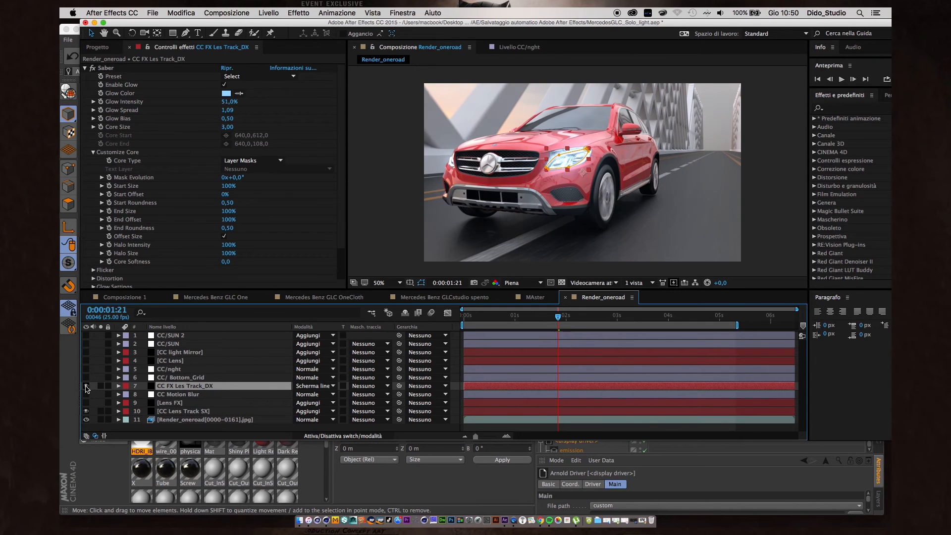
pyautogui.click(592, 236)
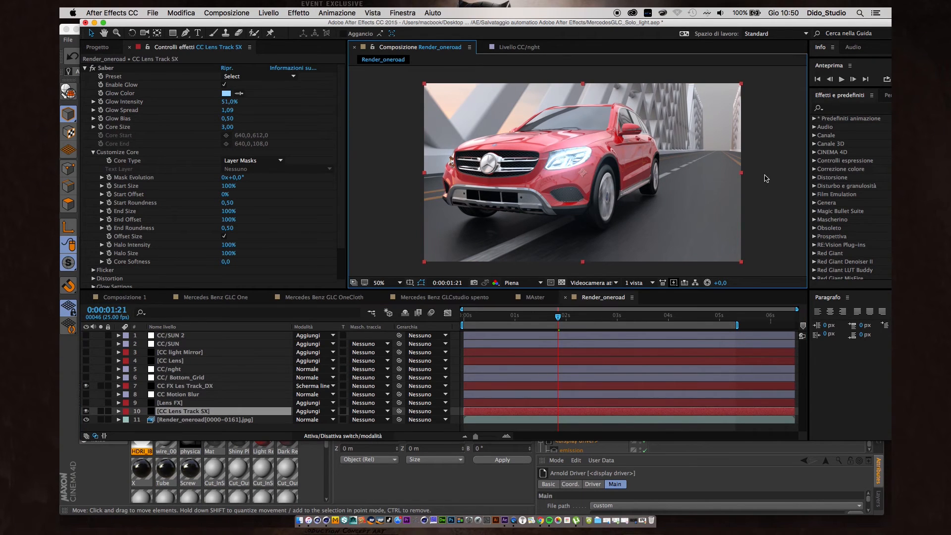
# Show the CC Motion Blur layer in Render_oneroad and move the playhead to 0:00:02:07
pyautogui.click(188, 395)
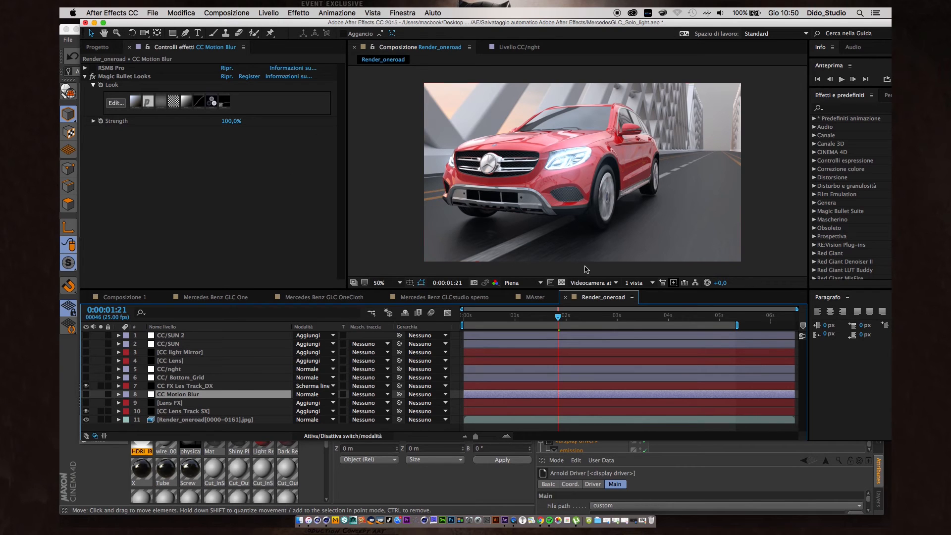
pyautogui.click(86, 394)
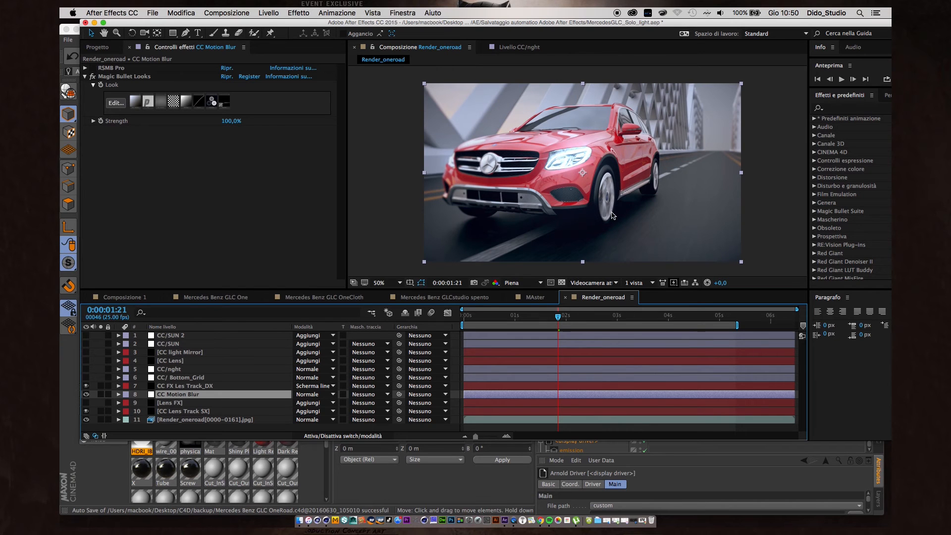
pyautogui.click(518, 316)
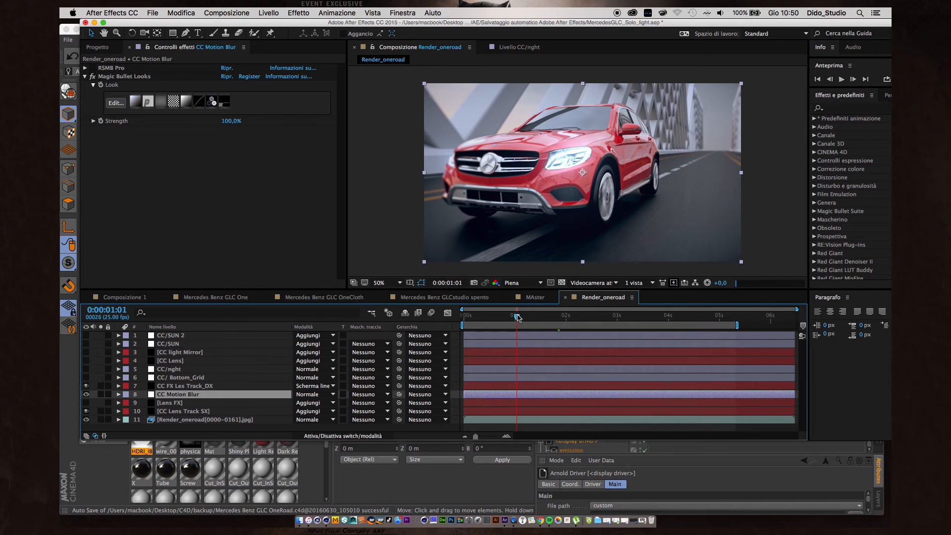
pyautogui.moveTo(518, 317); pyautogui.dragTo(580, 316)
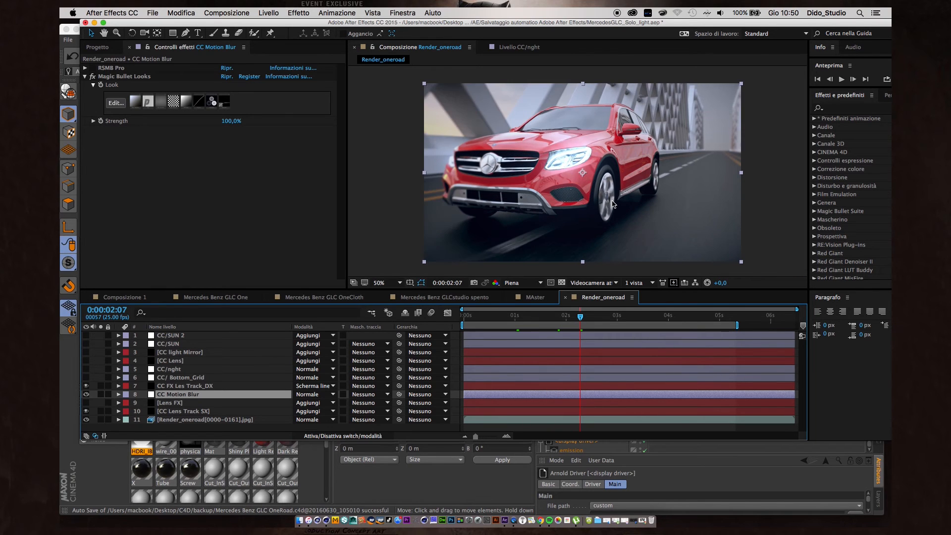
# Examine the motion blur on the road surface and lane marking beneath the car at close range
pyautogui.scroll(2, 612, 203)
pyautogui.scroll(1, 614, 205)
pyautogui.moveTo(655, 258); pyautogui.dragTo(570, 162, button='middle')
pyautogui.moveTo(534, 206); pyautogui.dragTo(649, 129, button='middle')
pyautogui.moveTo(433, 193); pyautogui.dragTo(659, 157, button='middle')
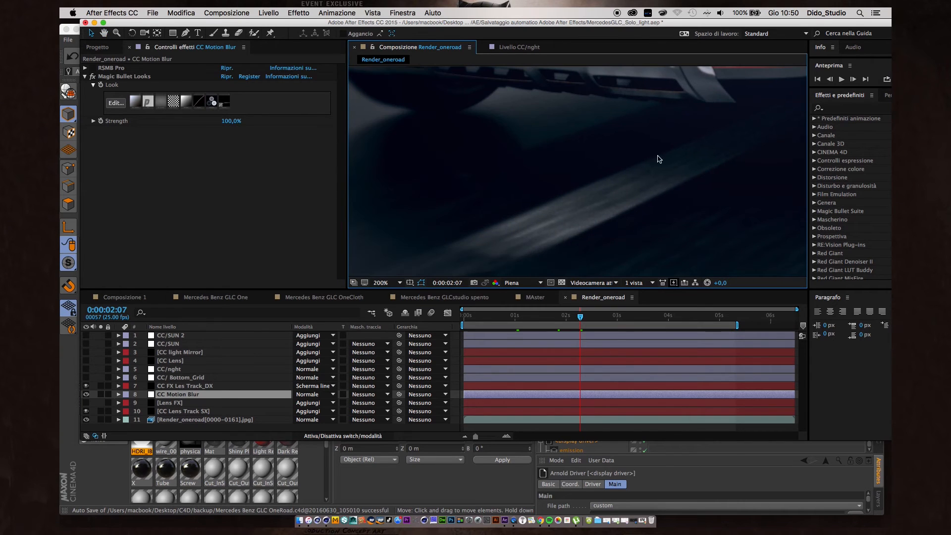
pyautogui.moveTo(418, 257); pyautogui.dragTo(523, 146, button='middle')
pyautogui.moveTo(610, 144); pyautogui.dragTo(525, 225, button='middle')
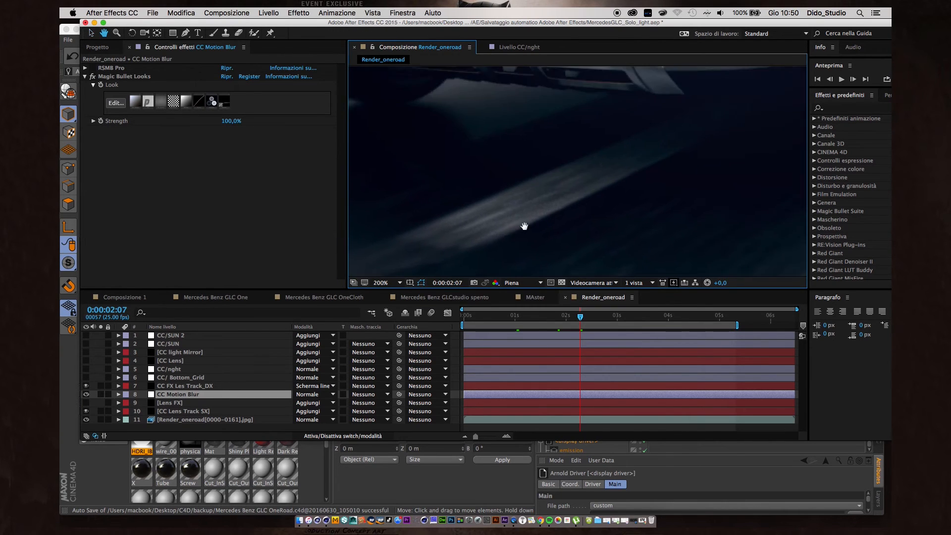
pyautogui.scroll(-5, 552, 204)
pyautogui.scroll(4, 570, 183)
pyautogui.scroll(-2, 580, 157)
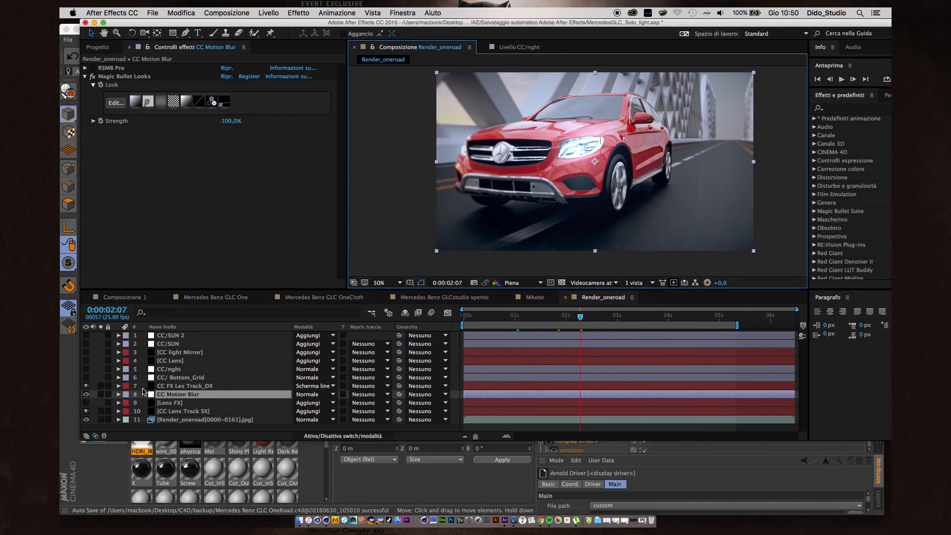
# Show the CC/ Bottom_Grid layer to apply its masked Curves correction to the car's lower bumper grille
pyautogui.click(180, 379)
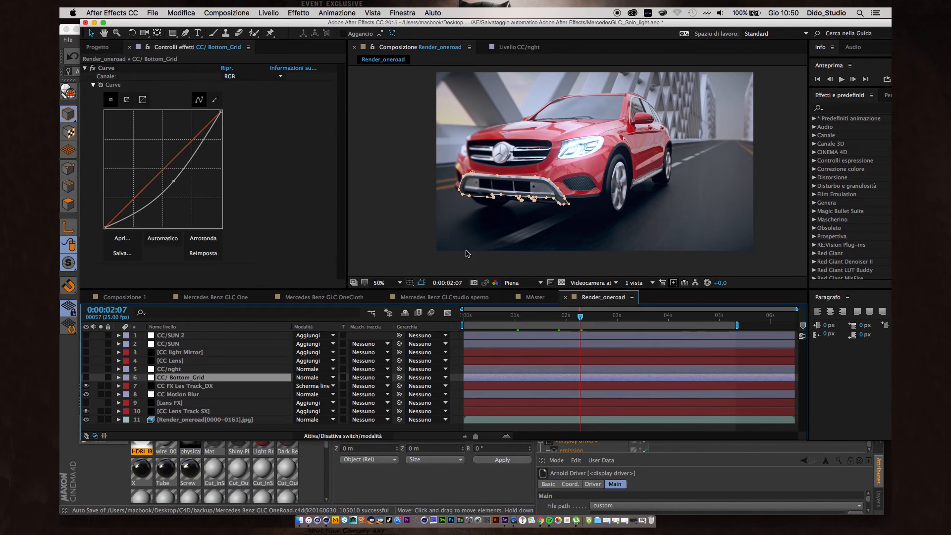
pyautogui.scroll(1, 523, 184)
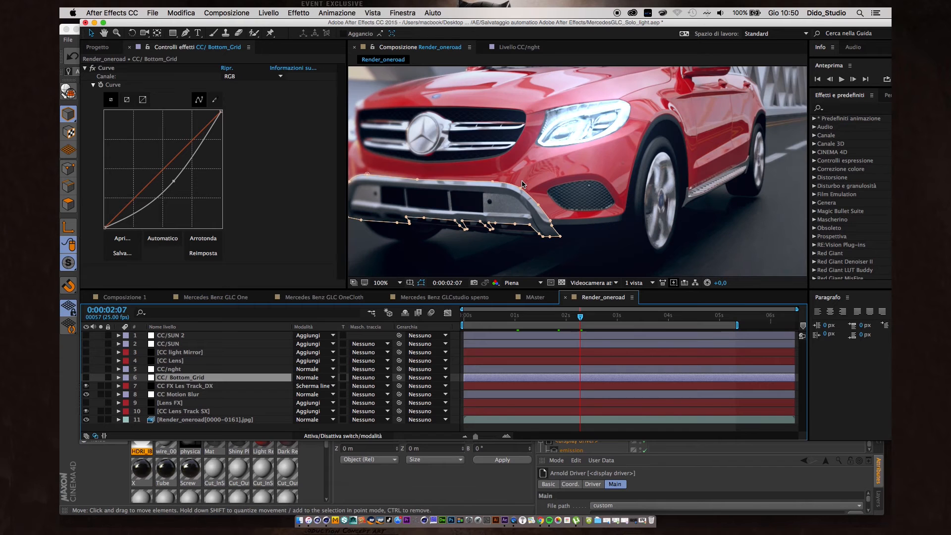
pyautogui.scroll(1, 460, 169)
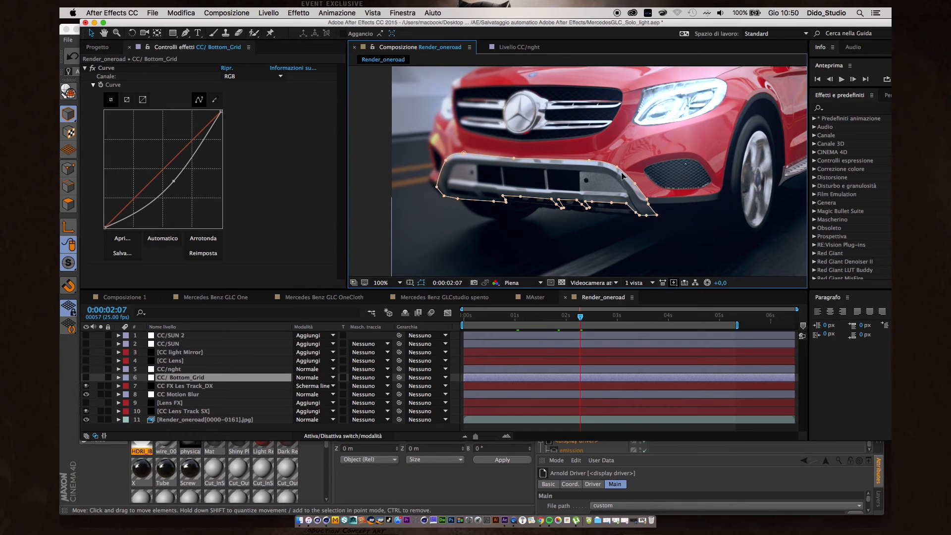
pyautogui.click(87, 378)
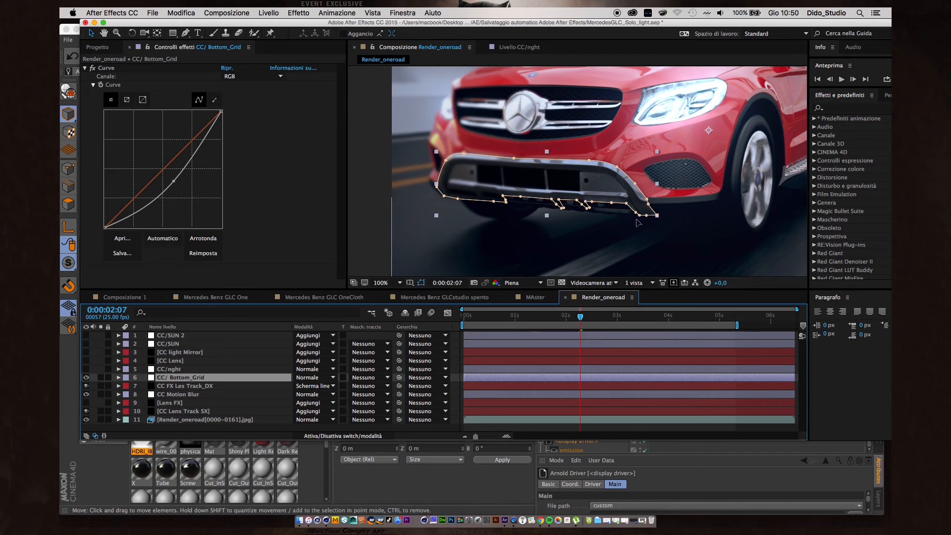
pyautogui.click(674, 258)
pyautogui.scroll(-3, 645, 201)
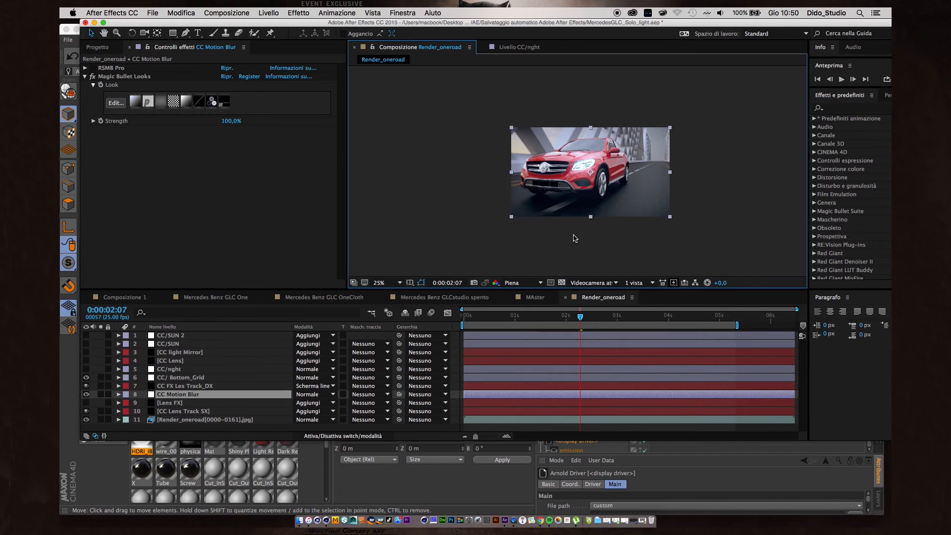
pyautogui.scroll(1, 575, 237)
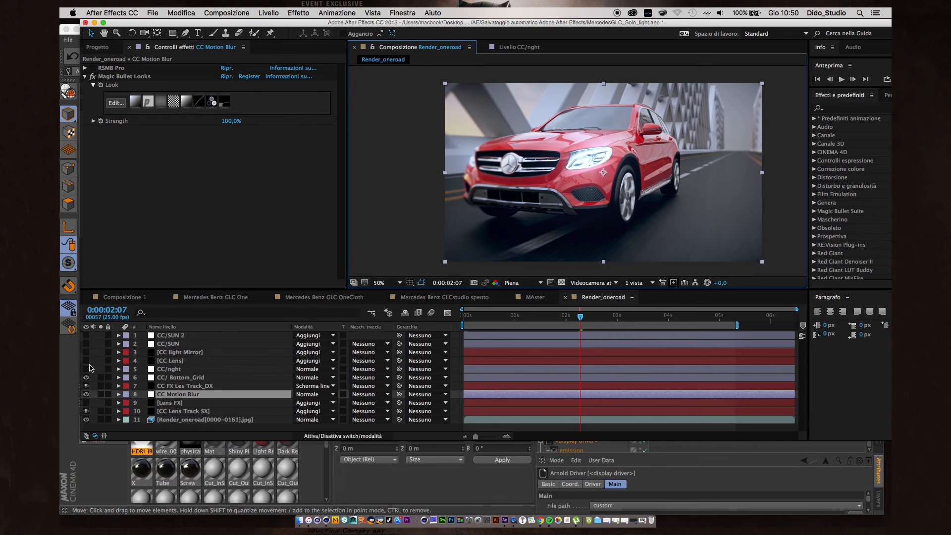
# Show the CC Lens layer to preview its Optical Flares effect on the headlight, and hide it again
pyautogui.click(168, 361)
pyautogui.click(86, 361)
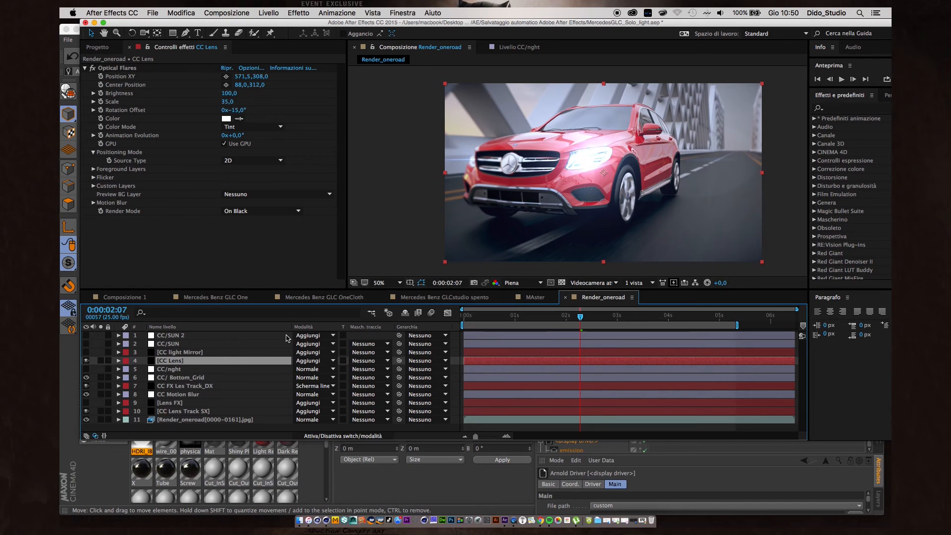
pyautogui.click(86, 361)
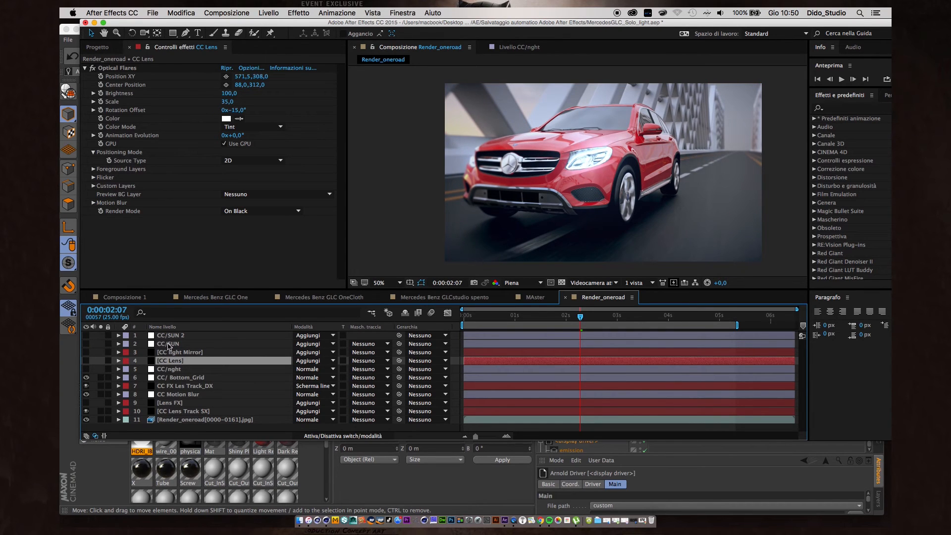
# Show the CC/SUN layer to add its Optical Flares sunlight to the road scene
pyautogui.click(168, 344)
pyautogui.click(86, 343)
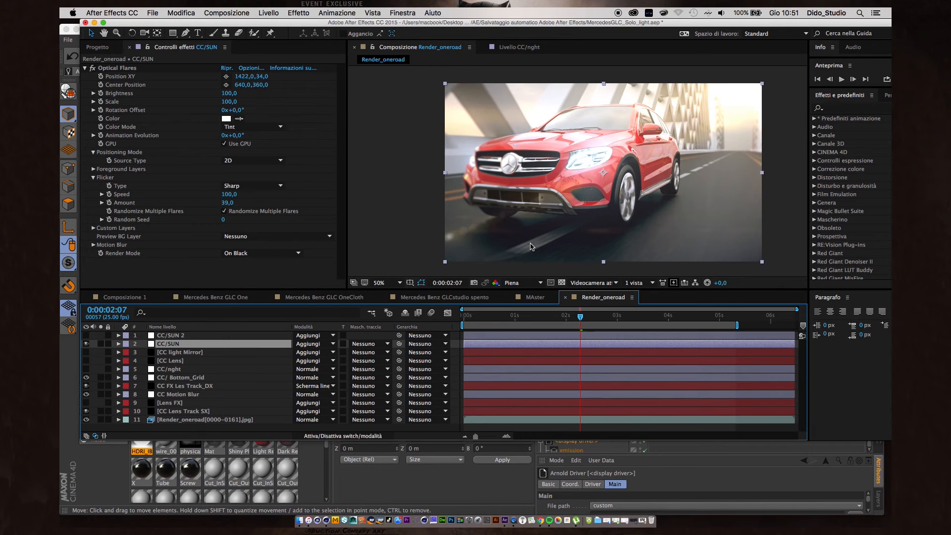
pyautogui.hscroll(2, 564, 231)
pyautogui.scroll(-1, 574, 226)
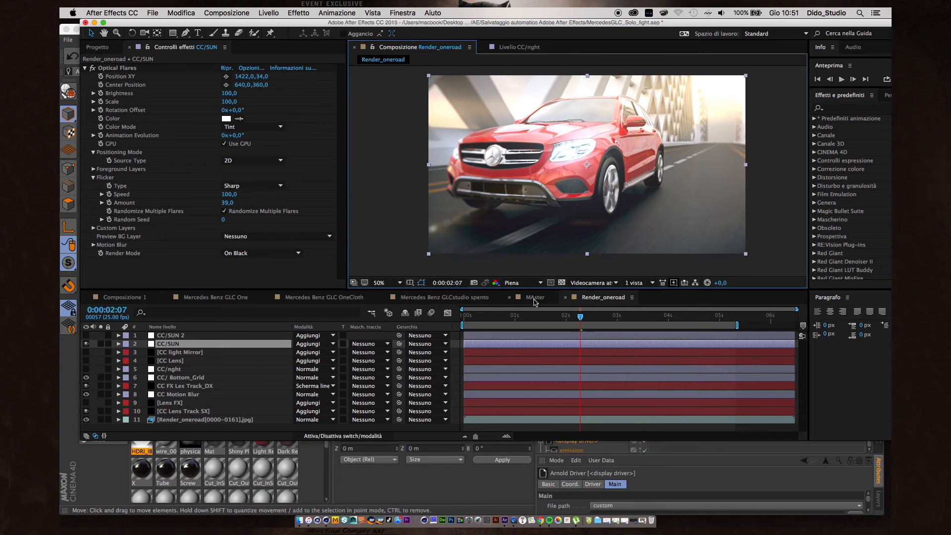
# Look through the Mercedes Benz GLCstudio spento, Mercedes Benz GLC OneCloth and MAster compositions
pyautogui.click(444, 298)
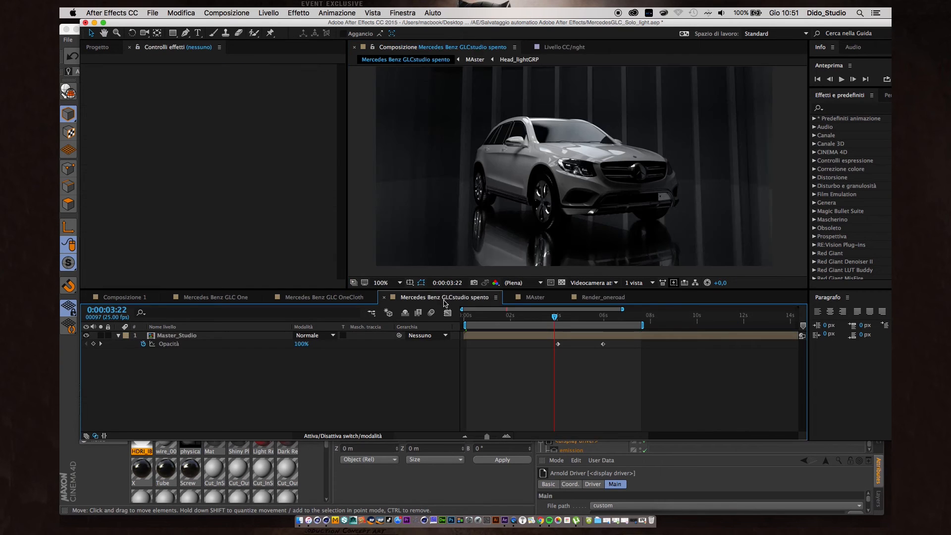
pyautogui.click(484, 317)
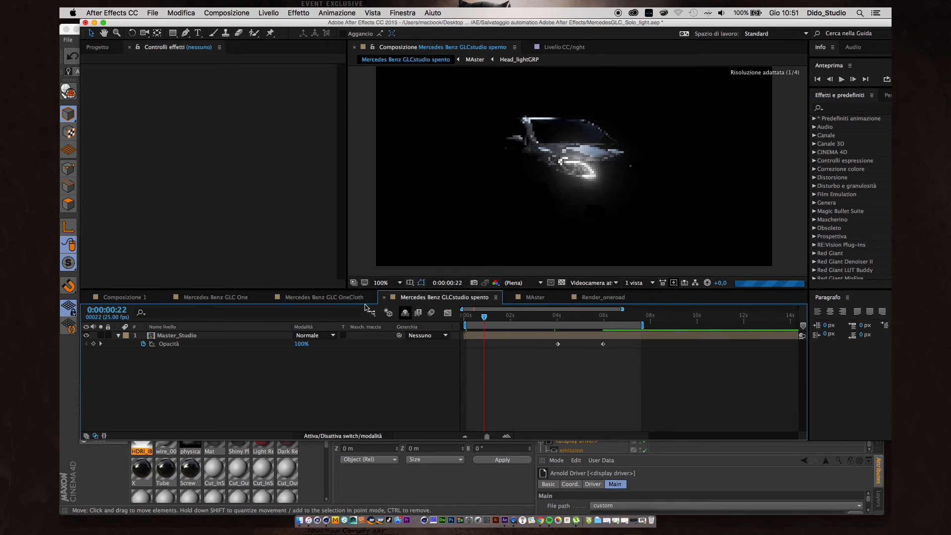
pyautogui.click(331, 297)
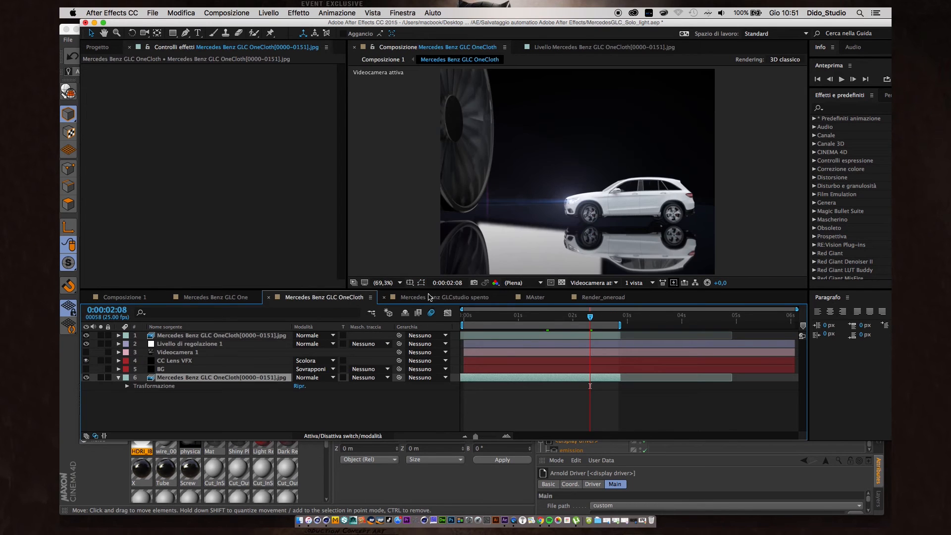
pyautogui.click(429, 297)
pyautogui.click(531, 298)
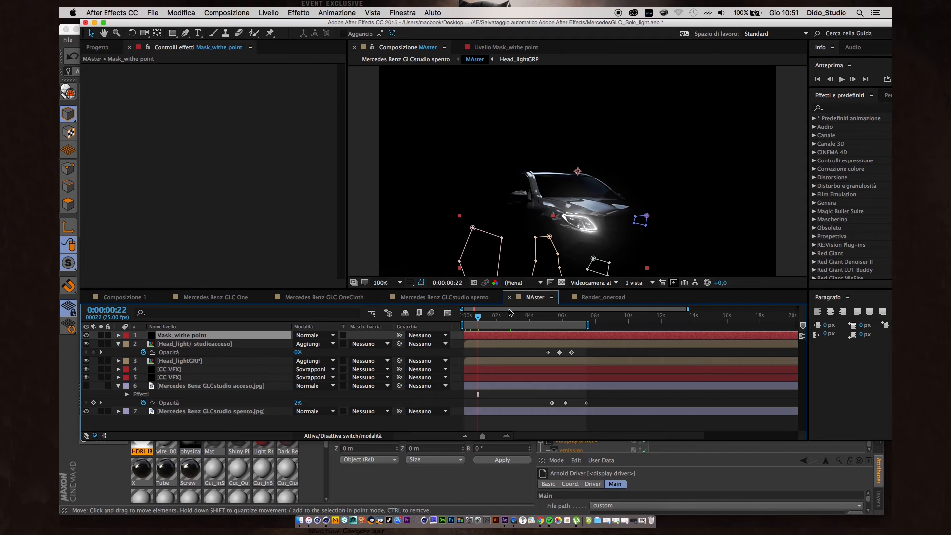
pyautogui.moveTo(574, 243); pyautogui.dragTo(528, 180)
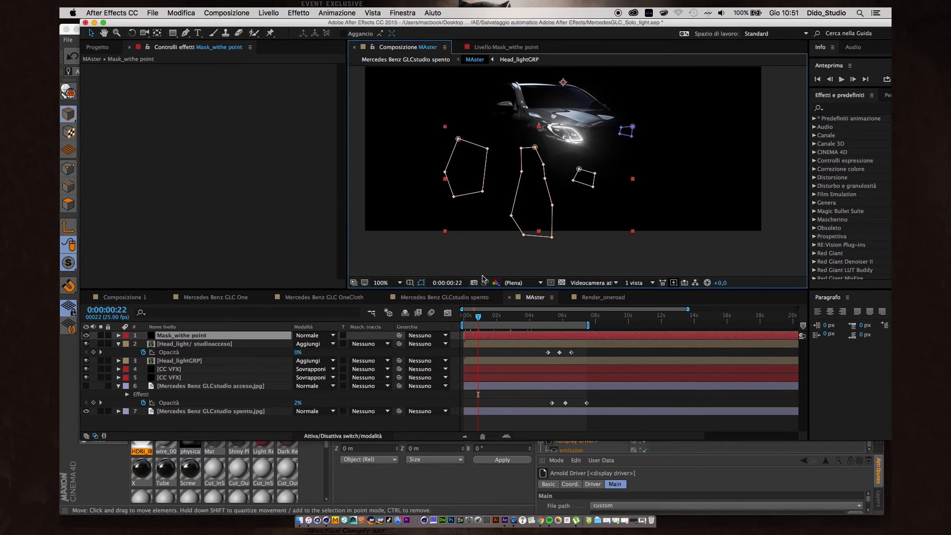
pyautogui.click(469, 298)
pyautogui.click(536, 298)
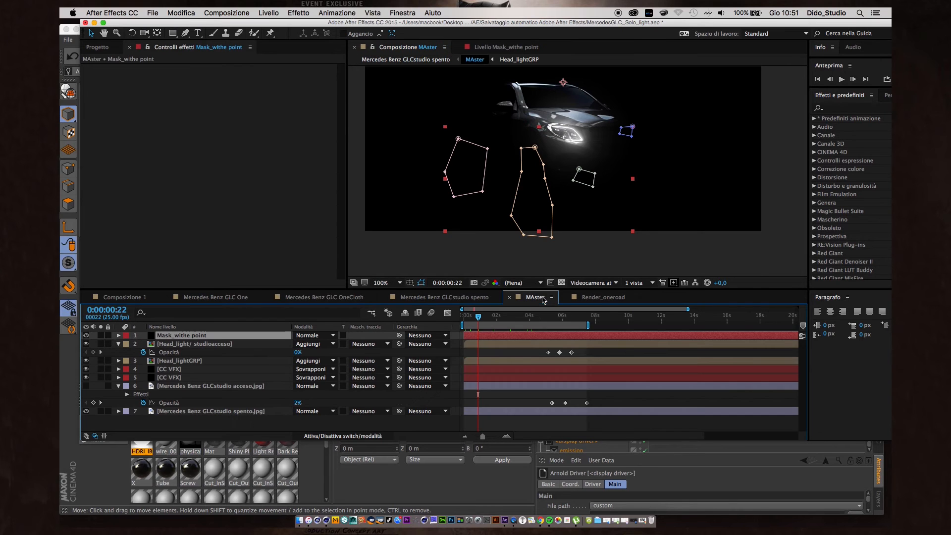
# Inspect the studio car in the Mercedes Benz GLCstudio spento composition at 0:00:03:18
pyautogui.click(450, 298)
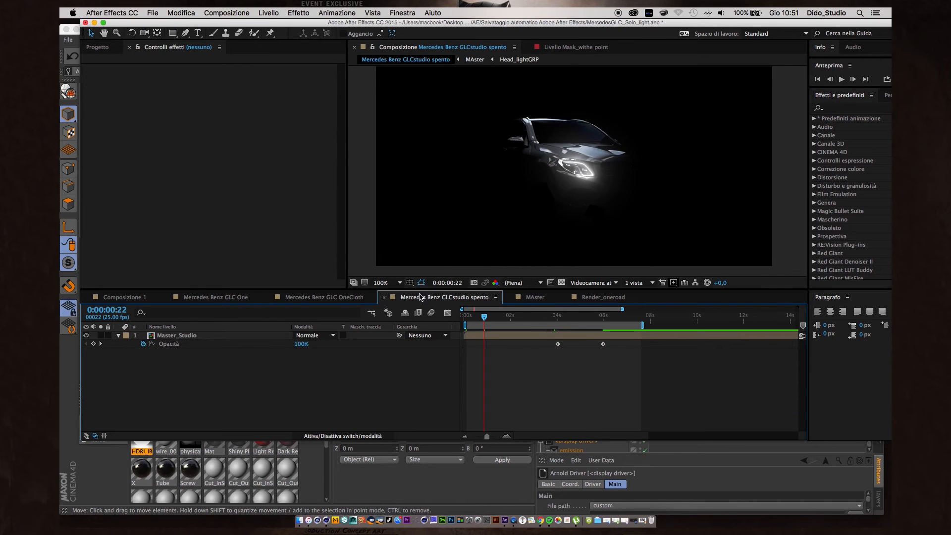
pyautogui.moveTo(499, 317); pyautogui.dragTo(551, 320)
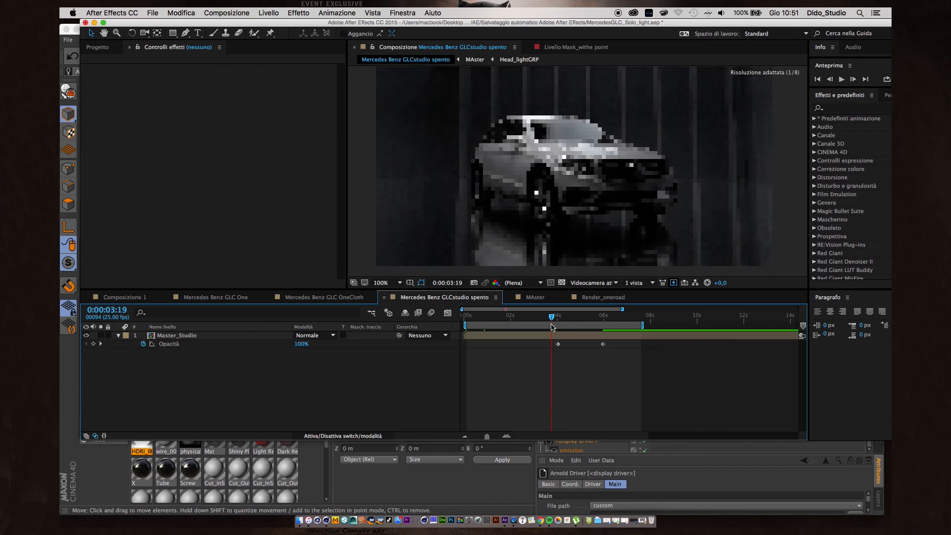
pyautogui.moveTo(535, 121); pyautogui.dragTo(525, 144)
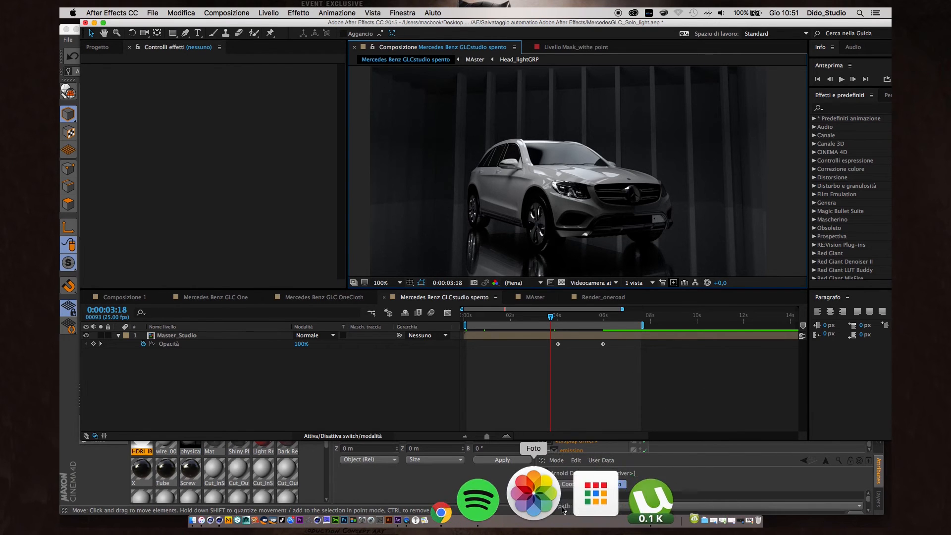
# Switch to Cinema 4D and bring up the open project Mercedes Benz GLC OneStudio.c4d
pyautogui.click(326, 503)
pyautogui.press('v')
pyautogui.moveTo(404, 250)
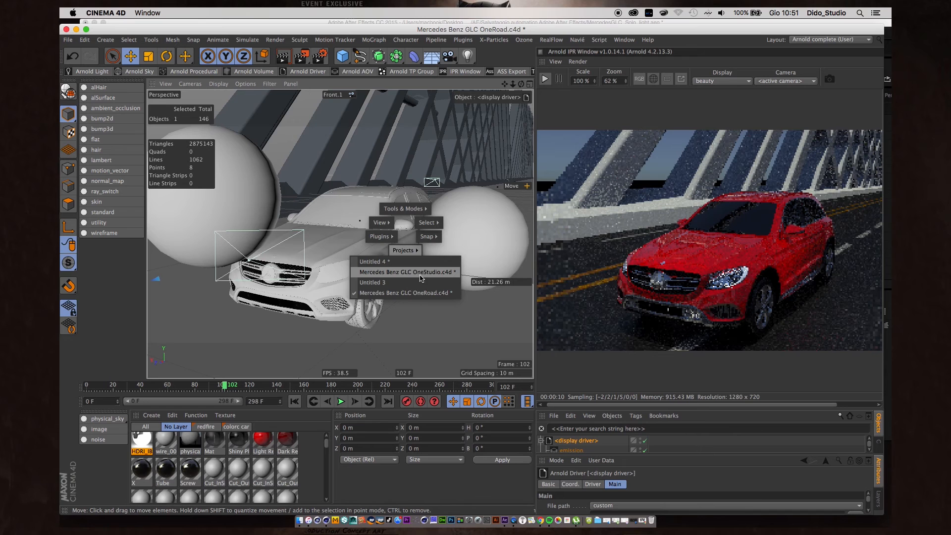
pyautogui.click(420, 276)
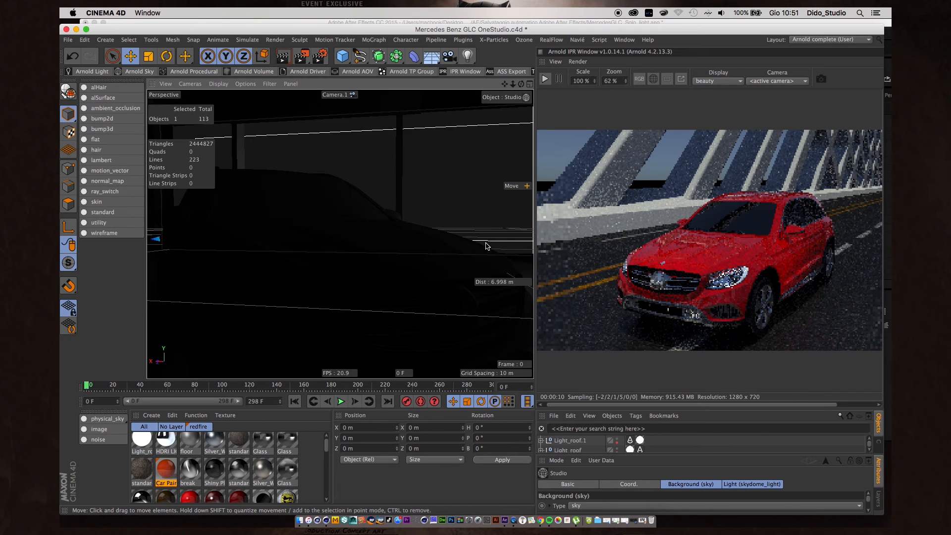
# Start the Arnold IPR render of the studio scene and pull the camera back to frame the whole car
pyautogui.click(546, 80)
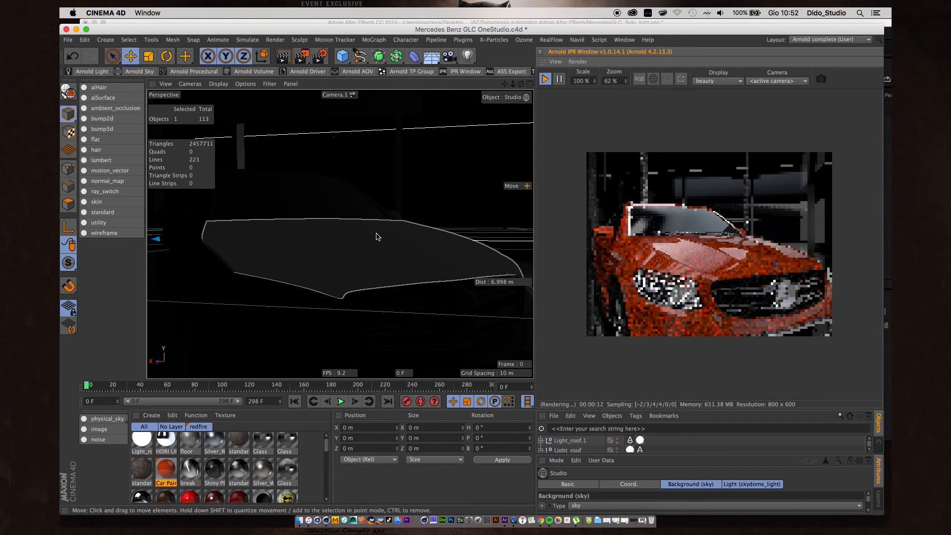
pyautogui.scroll(-6, 378, 237)
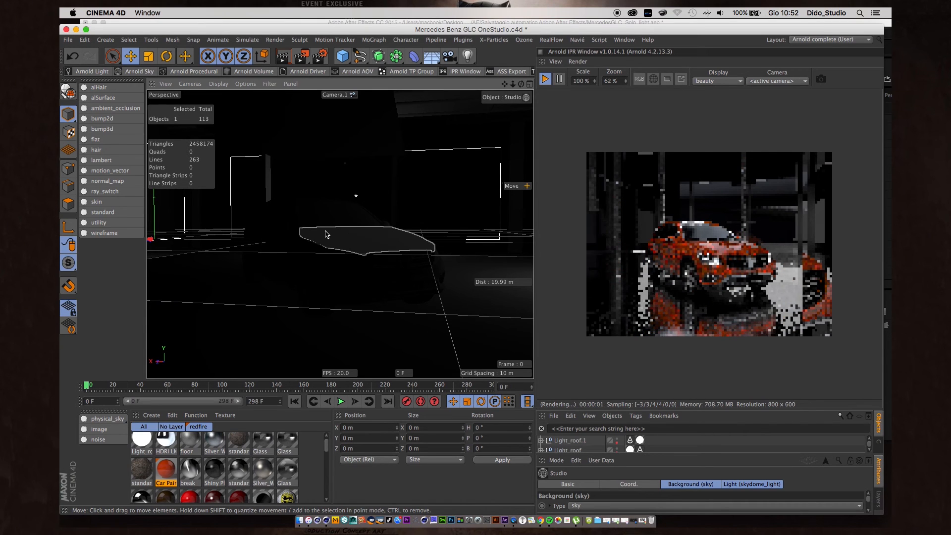
pyautogui.scroll(1, 323, 232)
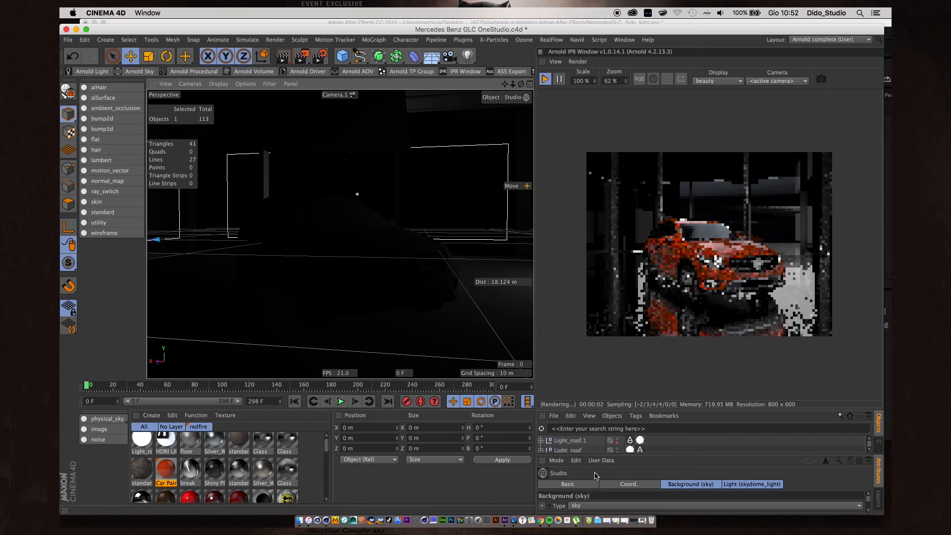
# Enlarge the object list and turn on the Light_roof.1 ceiling lights for the render
pyautogui.moveTo(600, 455); pyautogui.dragTo(601, 491)
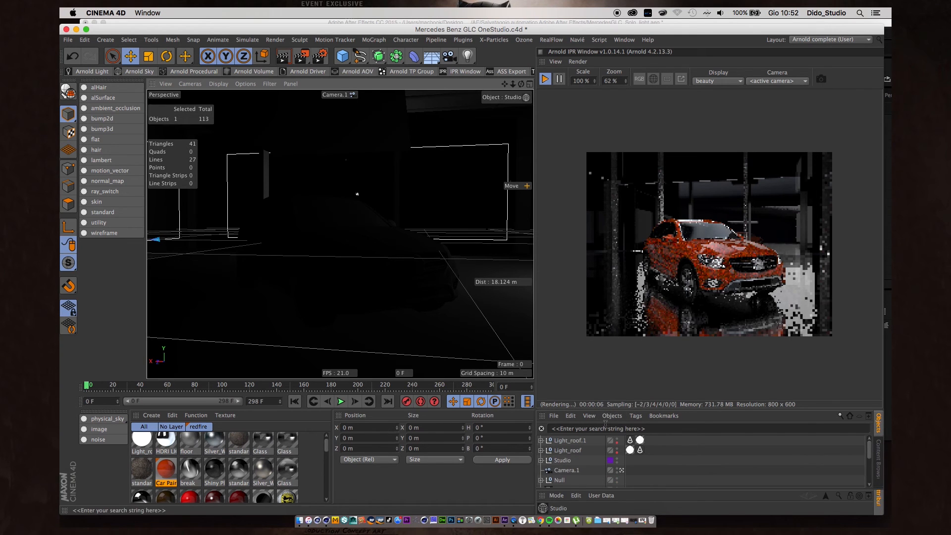
pyautogui.moveTo(636, 408); pyautogui.dragTo(636, 253)
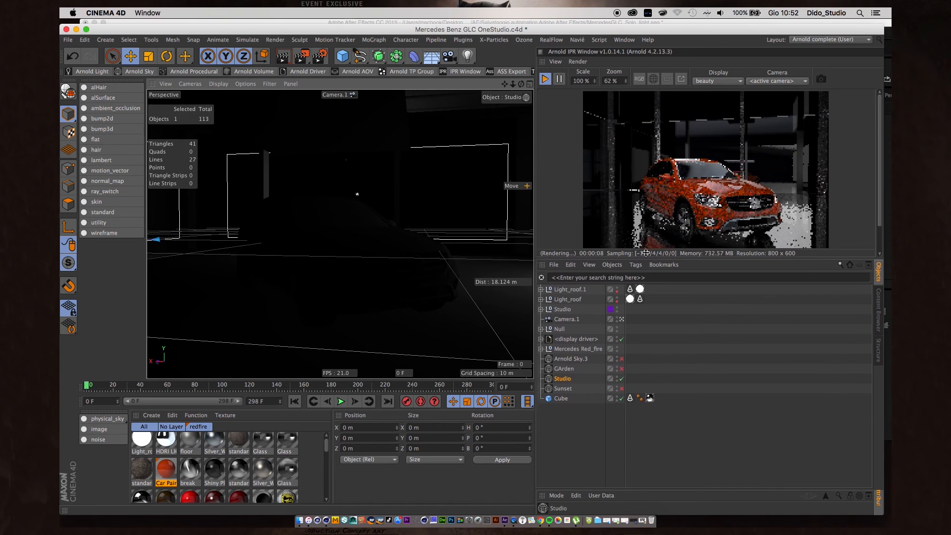
pyautogui.click(617, 292)
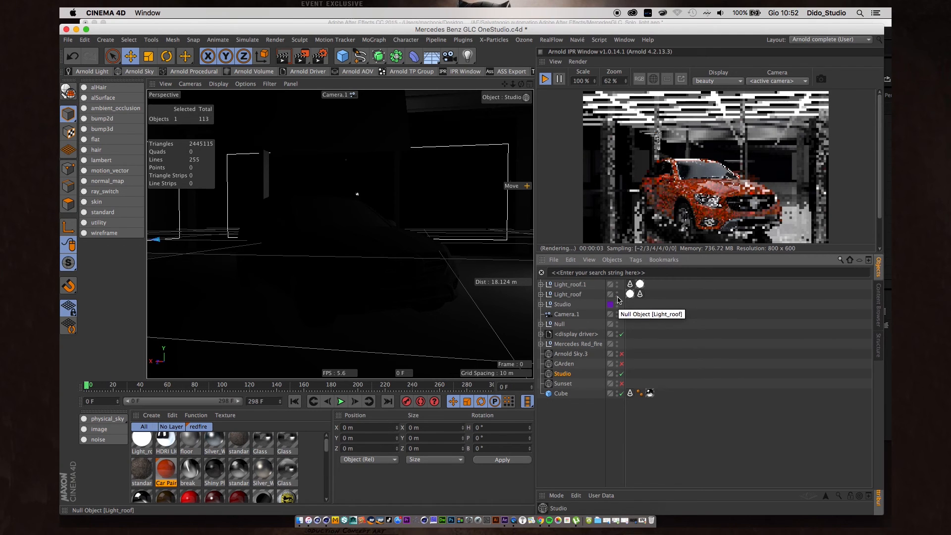
pyautogui.click(617, 286)
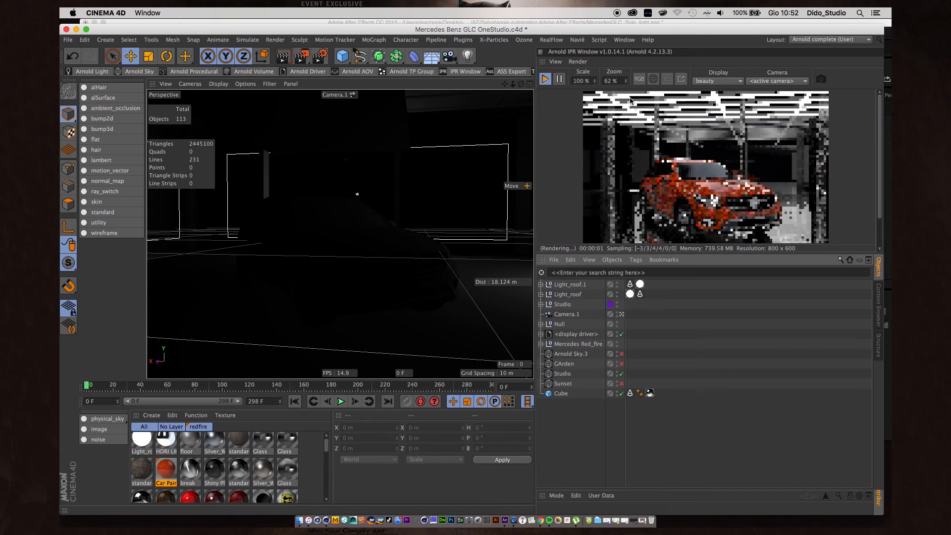
# Add a cube primitive to the scene and delete it again
pyautogui.click(346, 59)
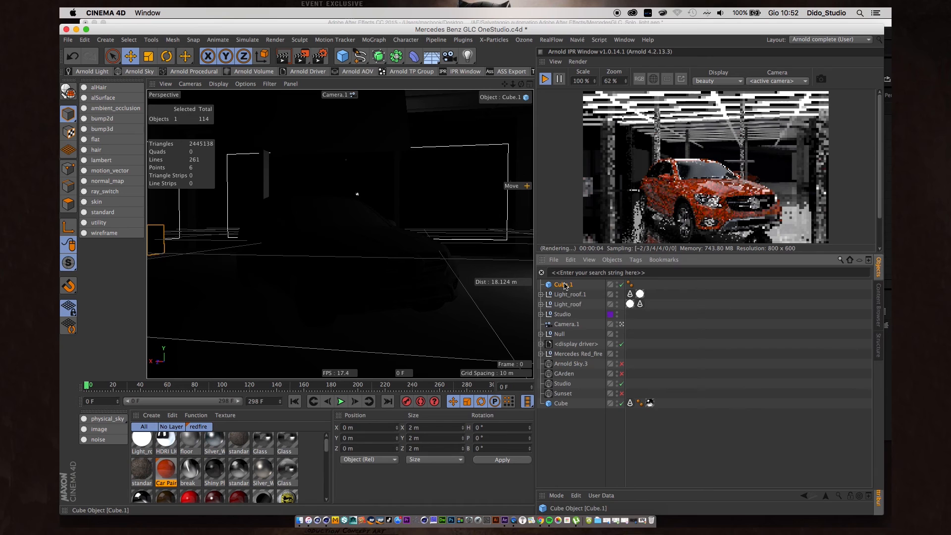
pyautogui.press('Delete')
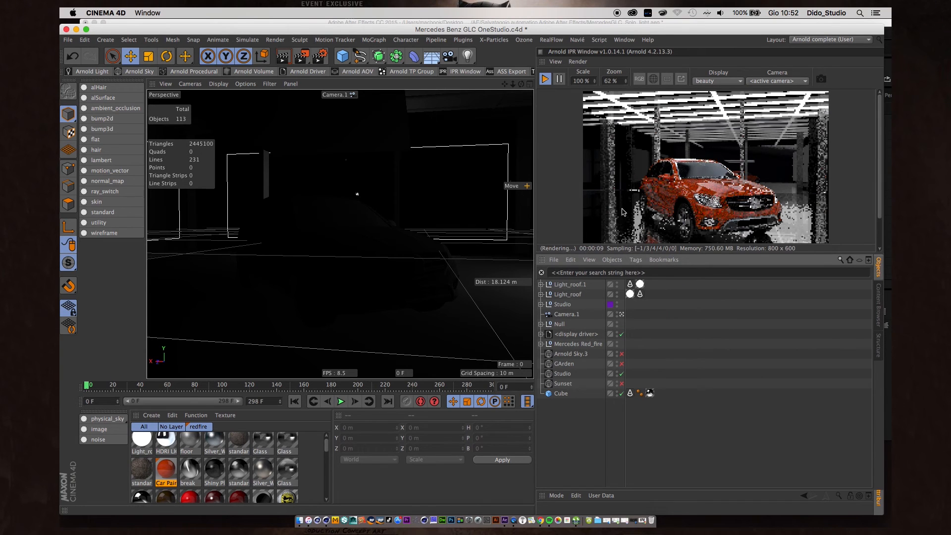
# Examine the whole studio building from outside and return to a close front three-quarter view of the car
pyautogui.scroll(-12, 409, 244)
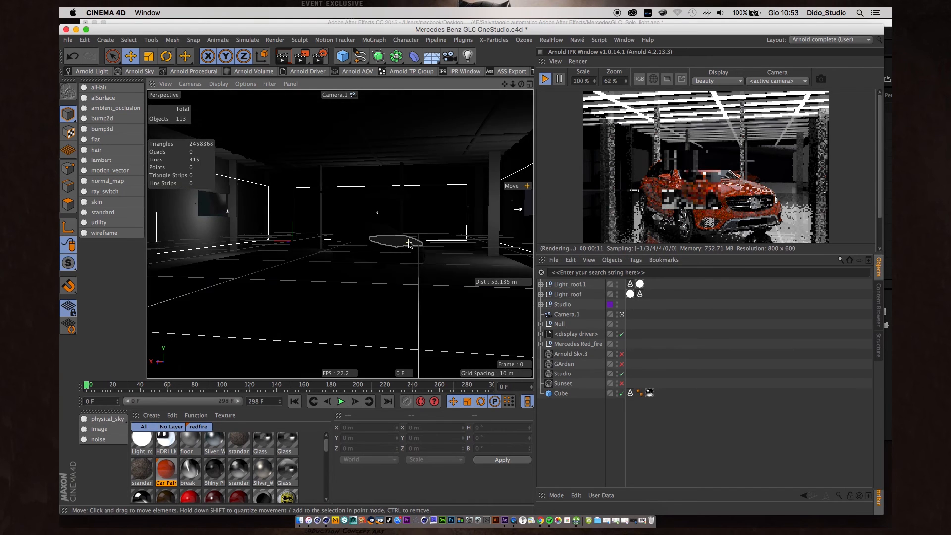
pyautogui.scroll(-6, 409, 243)
pyautogui.keyDown('alt'); pyautogui.moveTo(397, 176); pyautogui.dragTo(400, 200); pyautogui.keyUp('alt')
pyautogui.scroll(6, 376, 232)
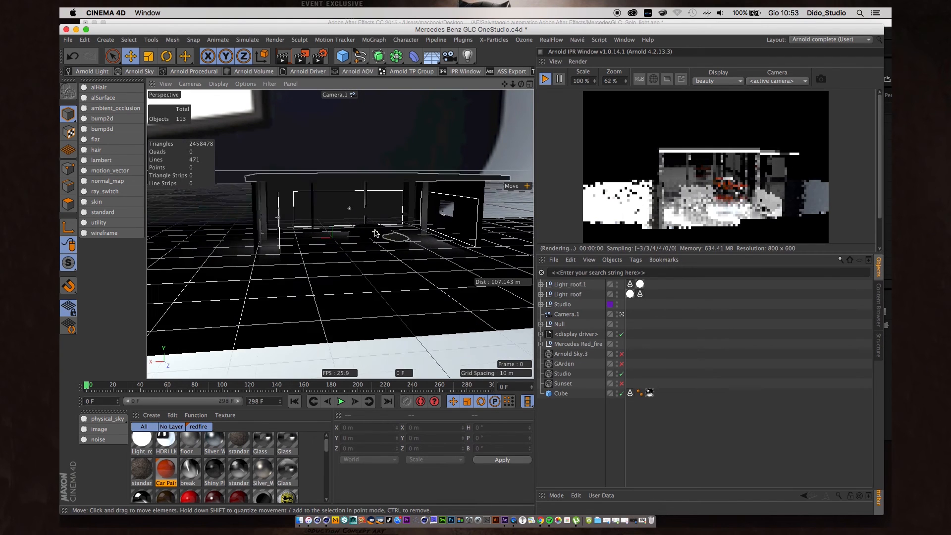
pyautogui.scroll(6, 375, 233)
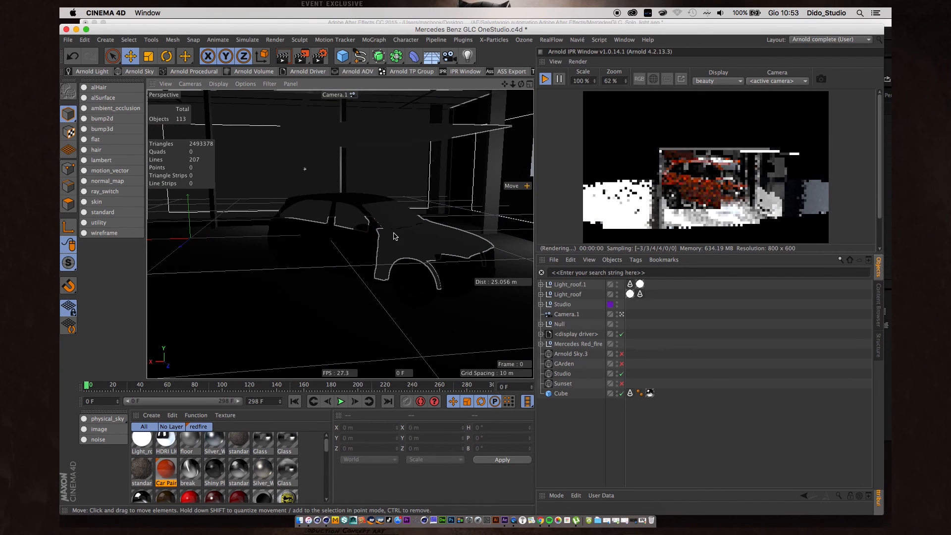
pyautogui.scroll(2, 393, 236)
pyautogui.scroll(2, 362, 223)
pyautogui.keyDown('alt'); pyautogui.moveTo(363, 244); pyautogui.dragTo(352, 229); pyautogui.keyUp('alt')
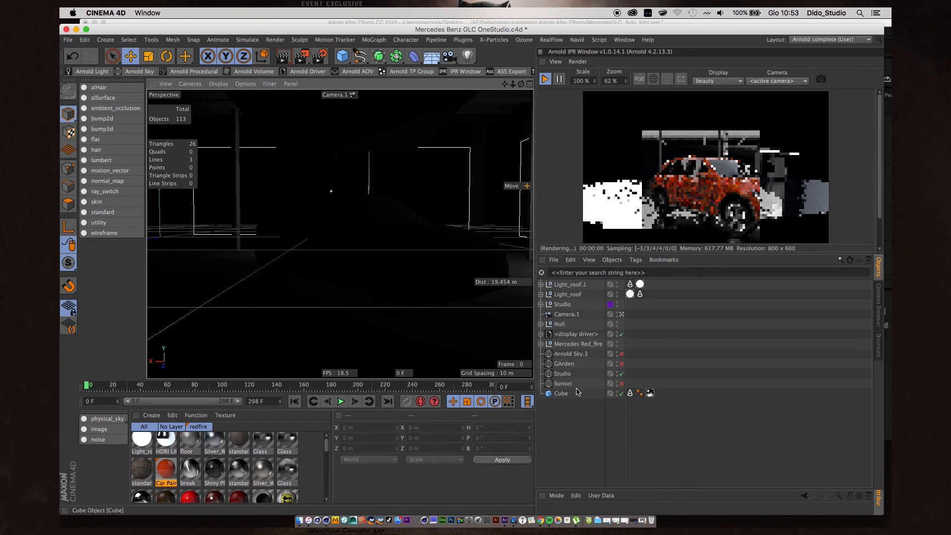
# Turn off the Studio Arnold Sky and both the Light_roof and Light_roof.1 ceiling lights for the render
pyautogui.click(621, 373)
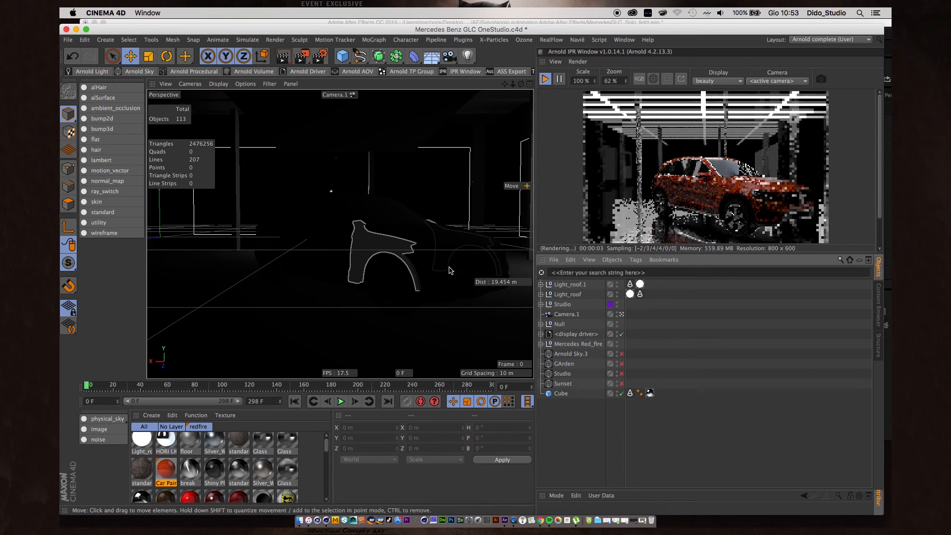
pyautogui.click(617, 295)
pyautogui.click(617, 296)
pyautogui.click(616, 288)
pyautogui.click(617, 287)
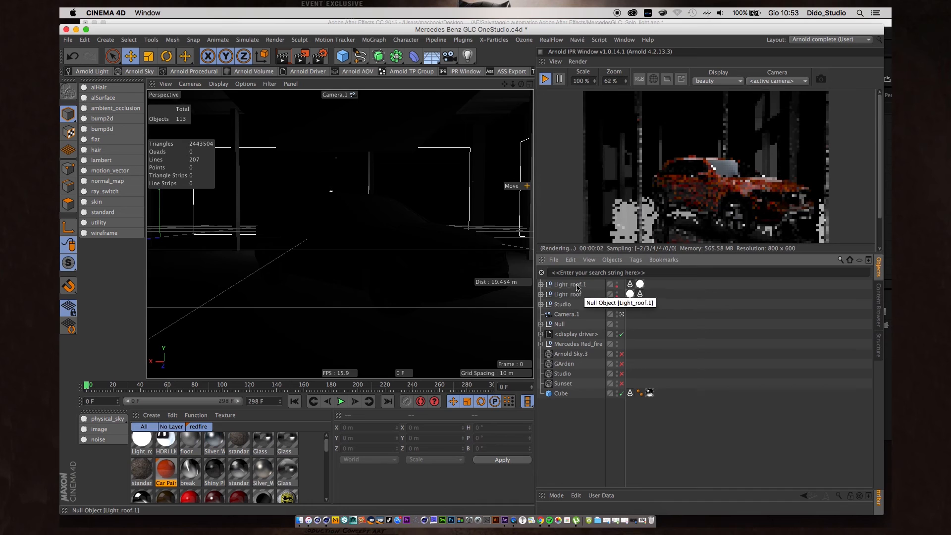
pyautogui.moveTo(402, 254)
pyautogui.keyDown('alt'); pyautogui.mouseDown(button='middle')
pyautogui.moveTo(315, 247)
pyautogui.moveTo(392, 253)
pyautogui.mouseUp(button='middle'); pyautogui.keyUp('alt')
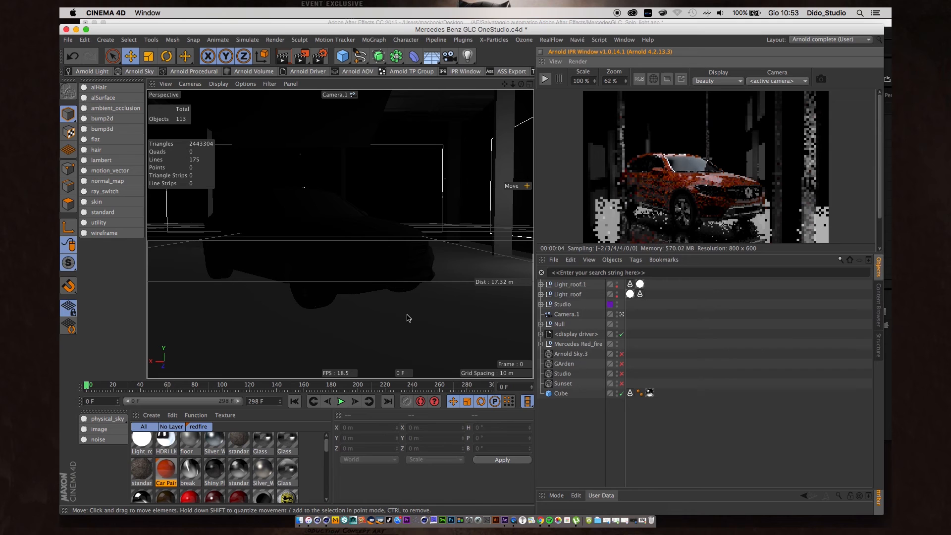
# Switch to After Effects, open the Master_Studio layer's composition, and centre the car in an enlarged preview
pyautogui.press('super+Tab')
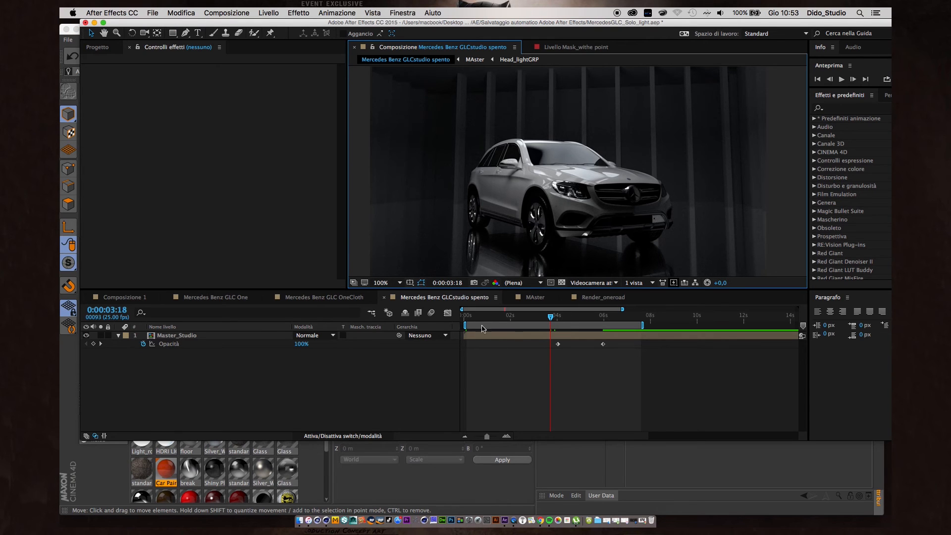
pyautogui.doubleClick(191, 336)
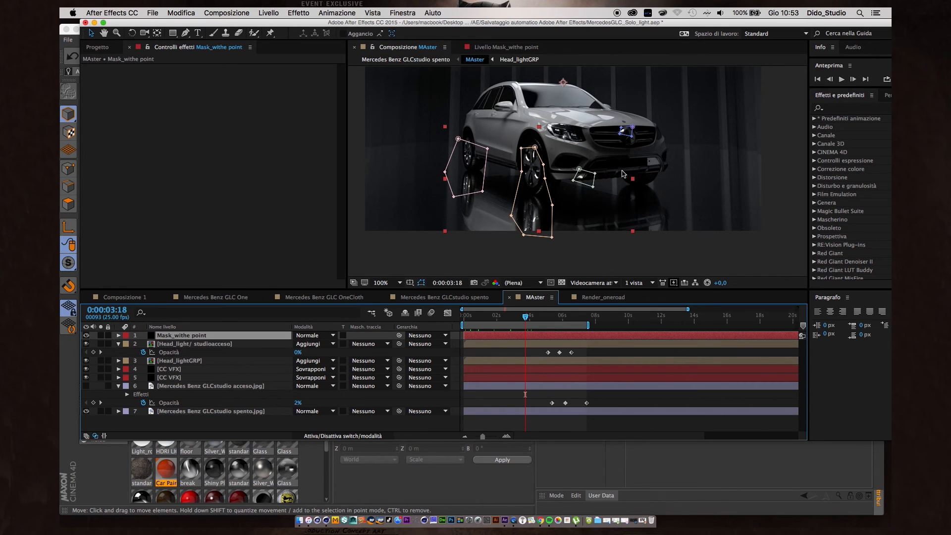
pyautogui.moveTo(484, 122); pyautogui.dragTo(487, 186)
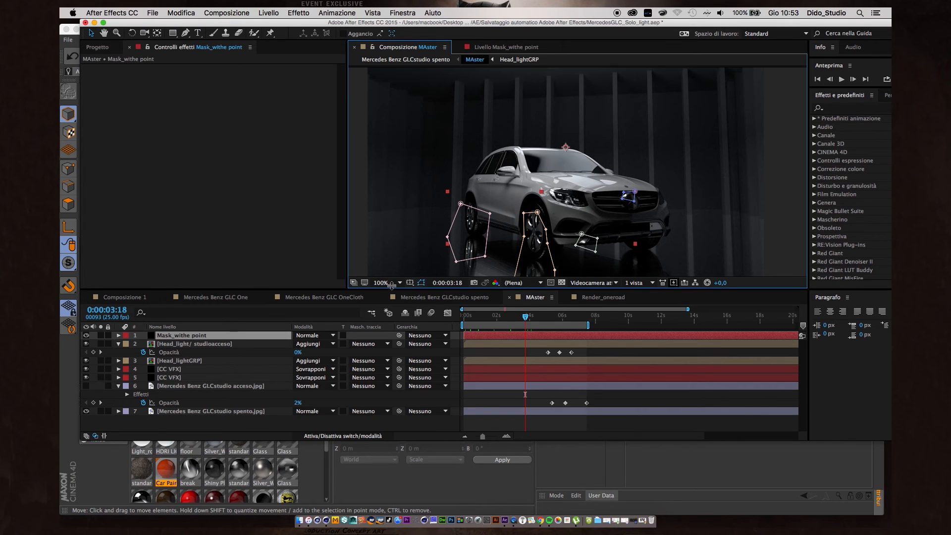
pyautogui.moveTo(391, 286); pyautogui.dragTo(391, 301)
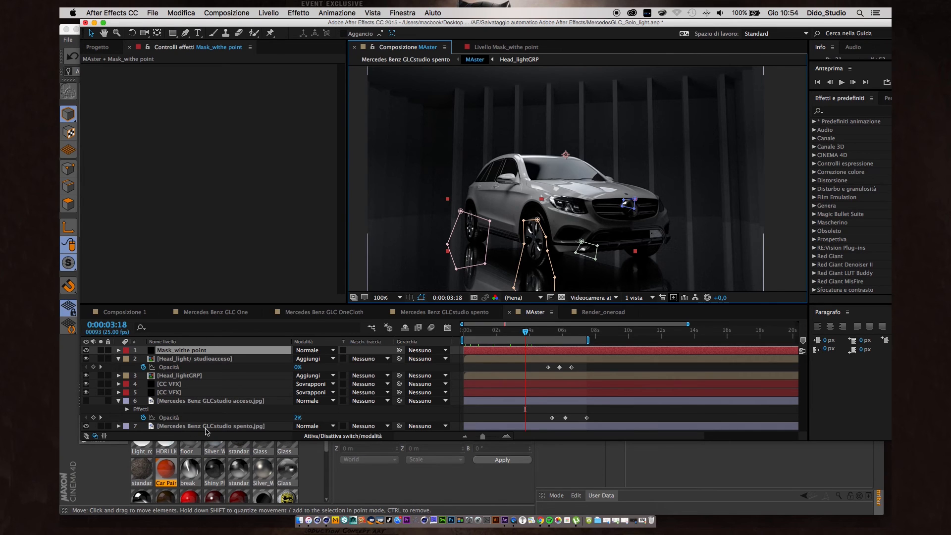
# Examine the effects of the Mercedes Benz GLCstudio spento.jpg and lower CC VFX layers, and go to 0:00:00:10
pyautogui.click(193, 427)
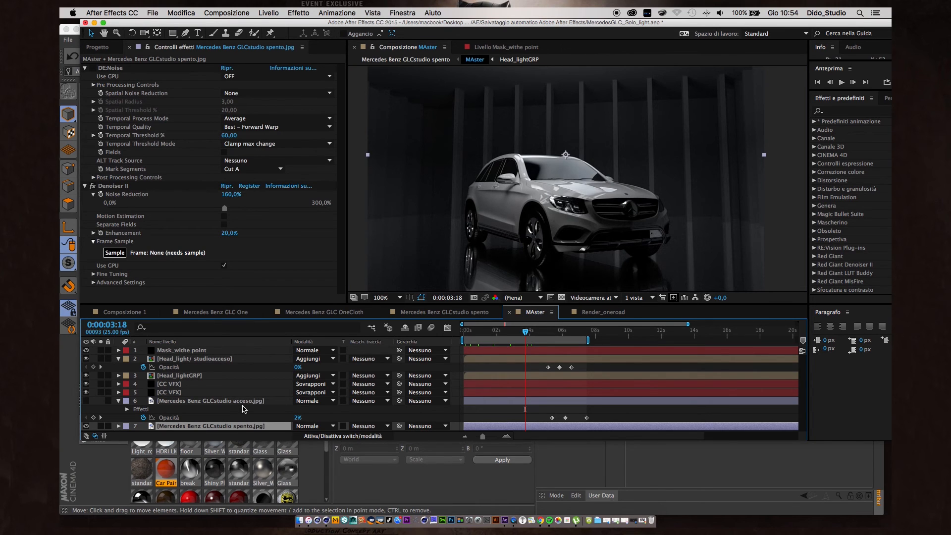
pyautogui.click(171, 394)
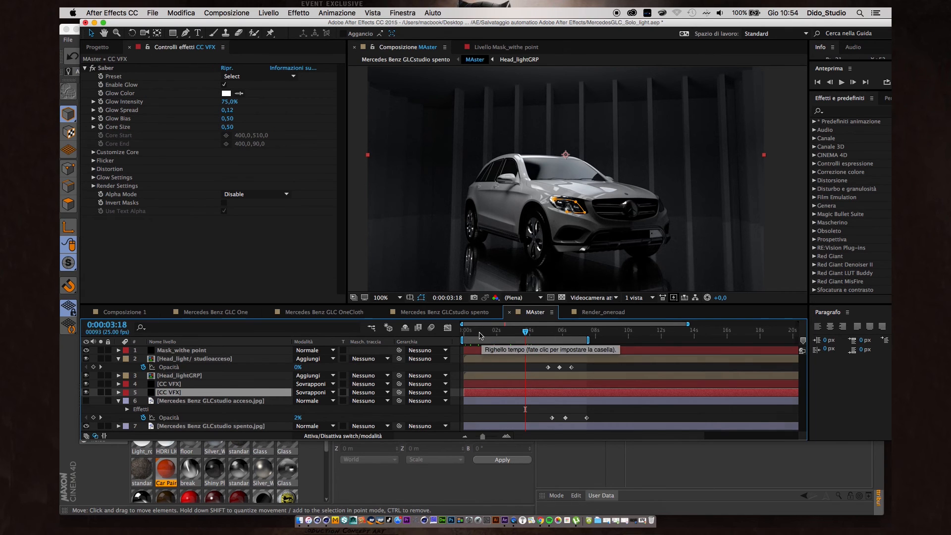
pyautogui.click(470, 330)
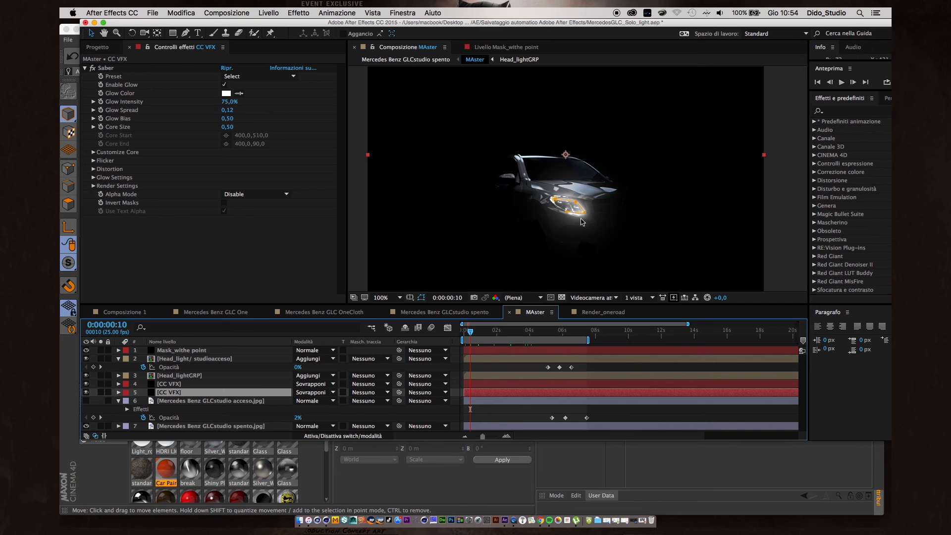
# Try the Normale and Aggiungi blending modes on the lower CC VFX layer and set it back to Sovrapponi
pyautogui.click(311, 394)
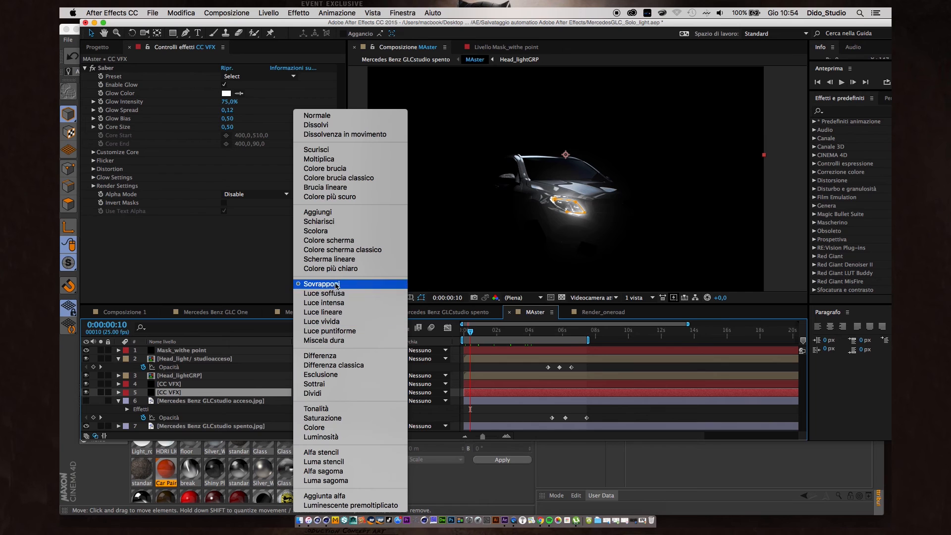
pyautogui.click(318, 116)
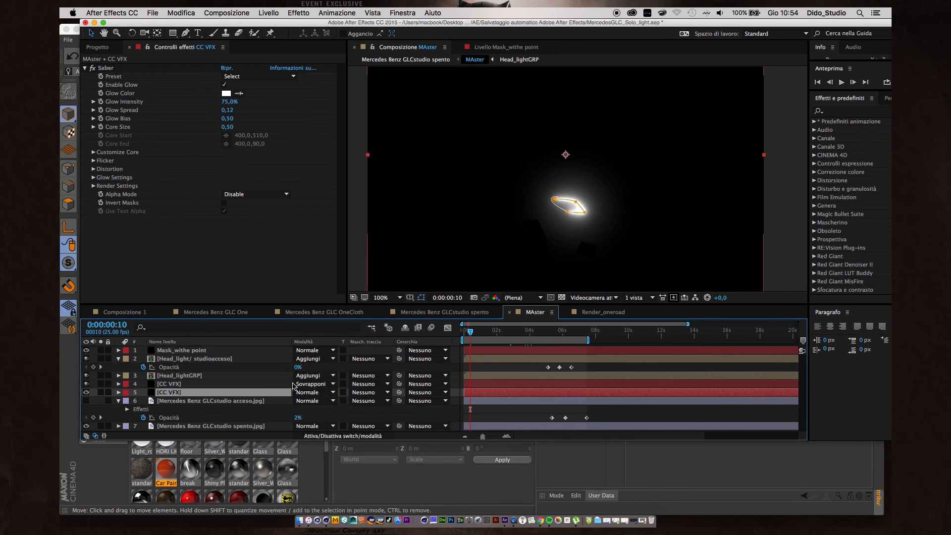
pyautogui.click(323, 392)
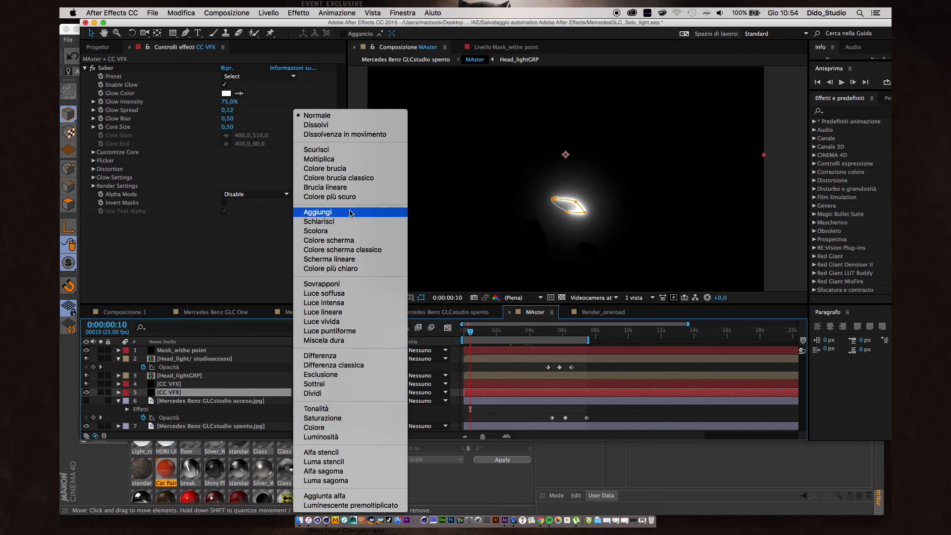
pyautogui.click(328, 213)
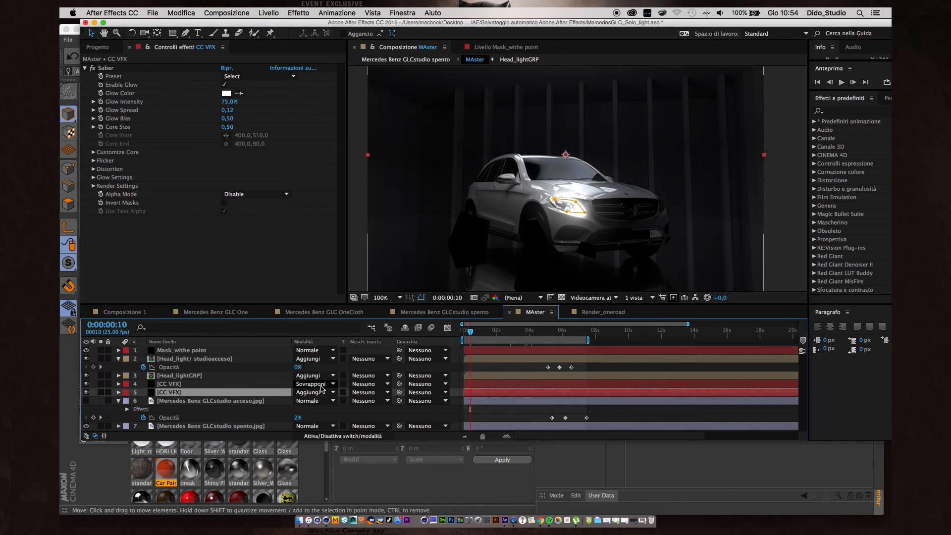
pyautogui.click(317, 392)
pyautogui.click(322, 284)
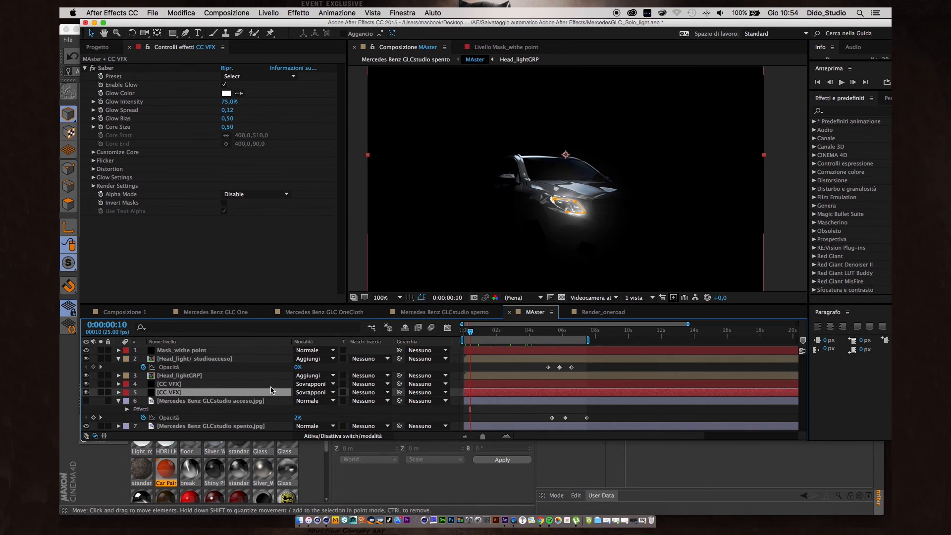
# Compare the headlight glow with the upper CC VFX layer hidden and shown, and check the Head_lightGRP layer
pyautogui.click(169, 384)
pyautogui.click(86, 384)
pyautogui.click(86, 384)
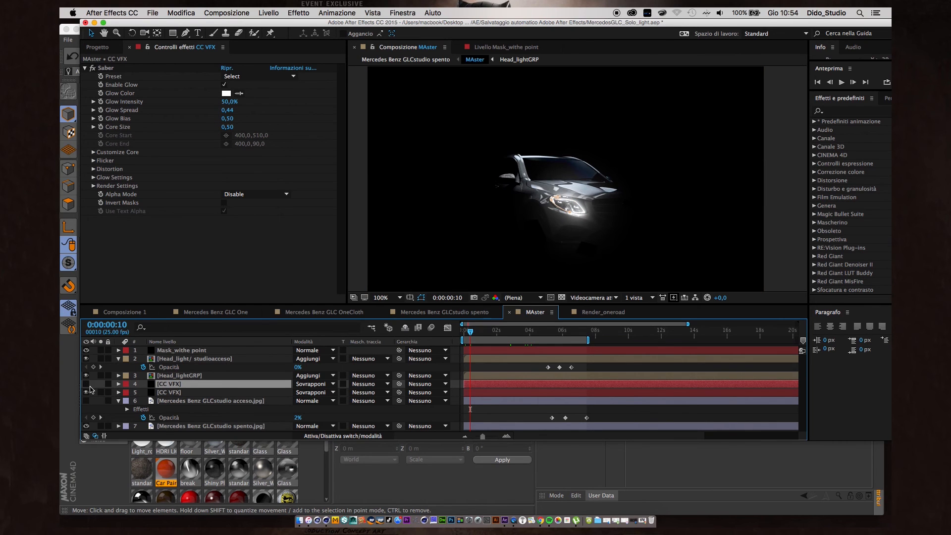
pyautogui.click(86, 384)
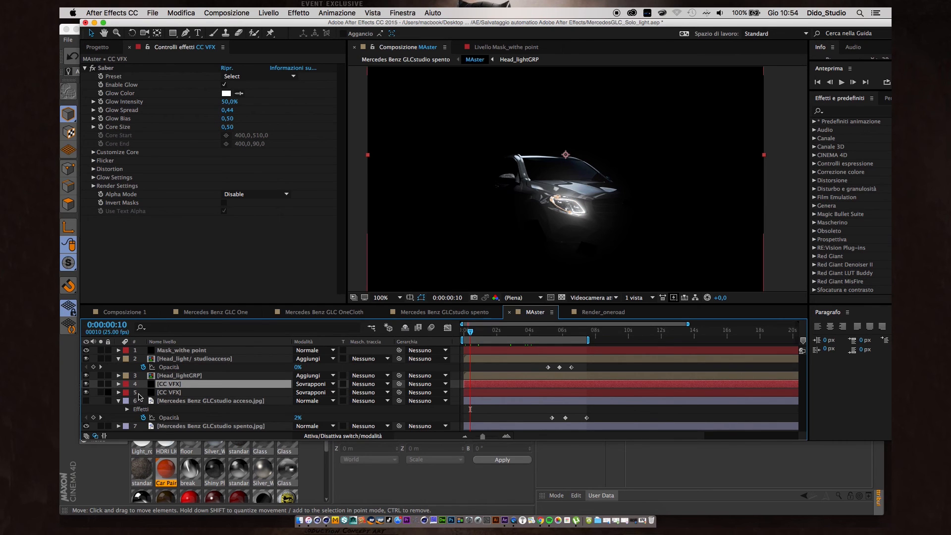
pyautogui.click(170, 376)
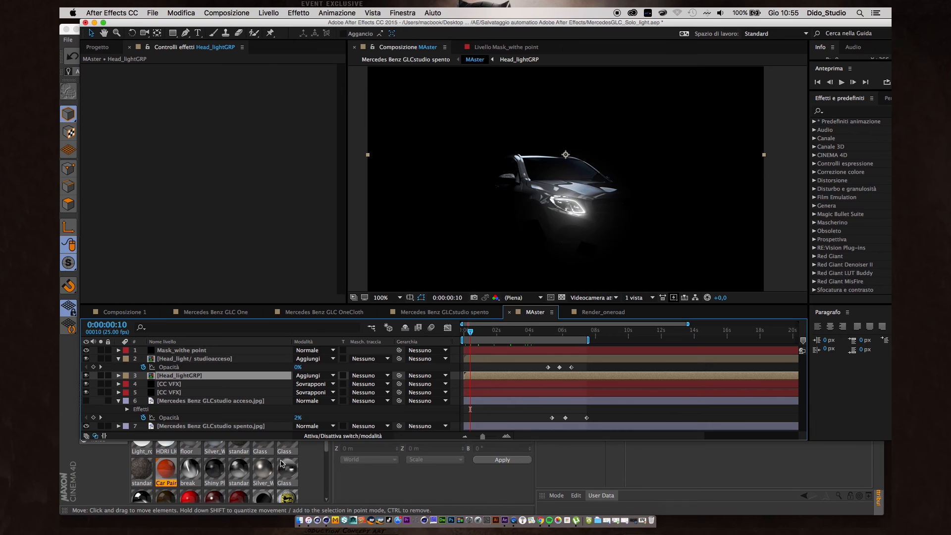
pyautogui.click(177, 384)
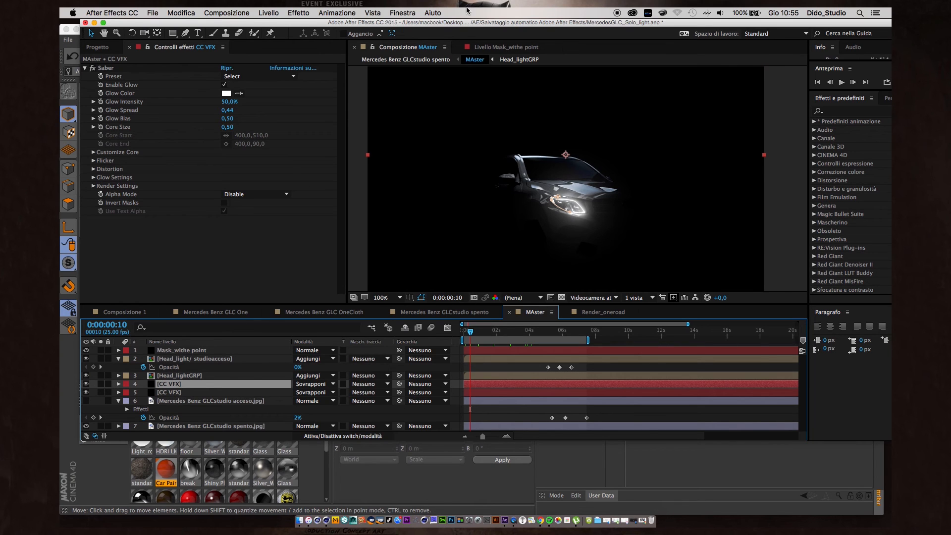
# Draw a large curved closed mask looping around the car on the lower CC VFX layer with the Pen tool, and deselect it
pyautogui.click(184, 33)
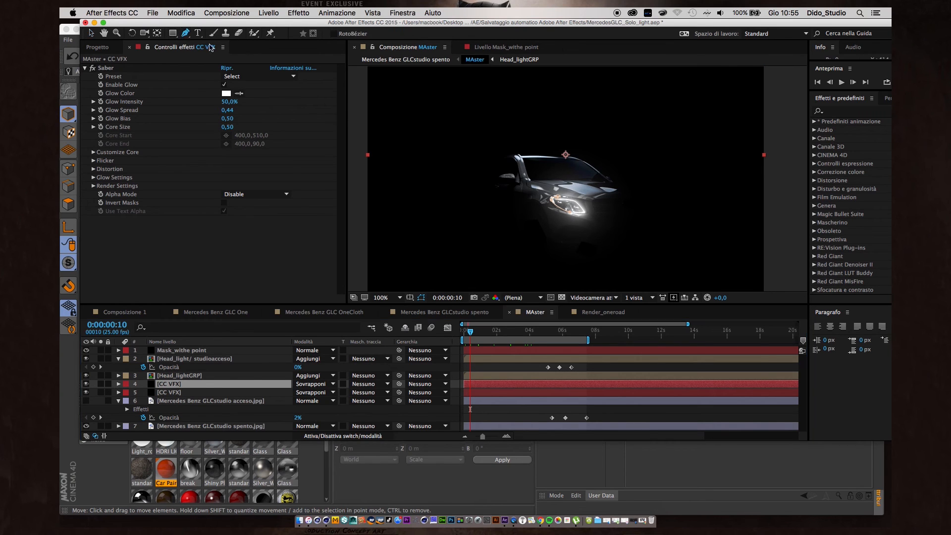
pyautogui.click(178, 393)
pyautogui.moveTo(448, 141); pyautogui.dragTo(445, 146)
pyautogui.moveTo(447, 216); pyautogui.dragTo(465, 227)
pyautogui.moveTo(514, 243); pyautogui.dragTo(538, 286)
pyautogui.moveTo(636, 264); pyautogui.dragTo(668, 242)
pyautogui.moveTo(679, 154); pyautogui.dragTo(667, 130)
pyautogui.moveTo(590, 108); pyautogui.dragTo(513, 120)
pyautogui.click(500, 145)
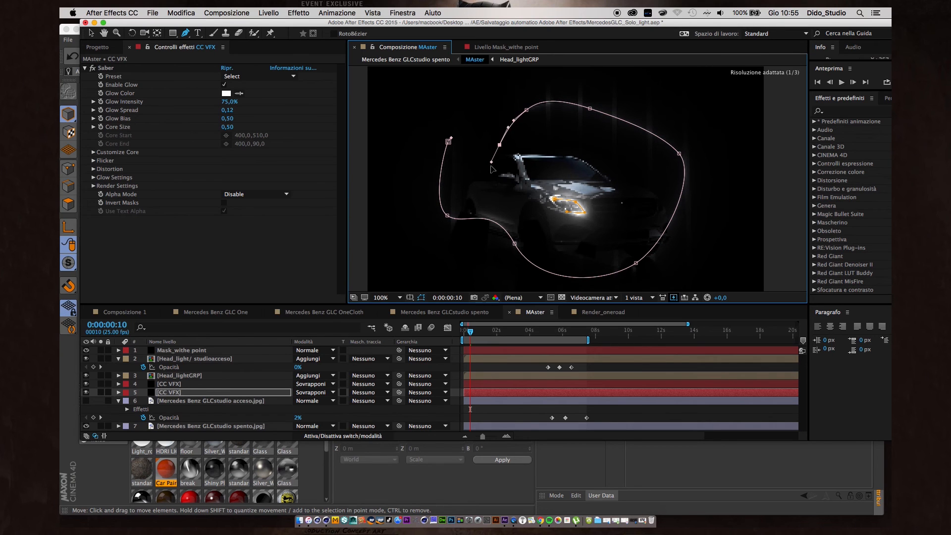
pyautogui.click(528, 195)
pyautogui.moveTo(603, 225); pyautogui.dragTo(592, 247)
pyautogui.moveTo(511, 223); pyautogui.dragTo(490, 211)
pyautogui.moveTo(466, 161); pyautogui.dragTo(451, 138)
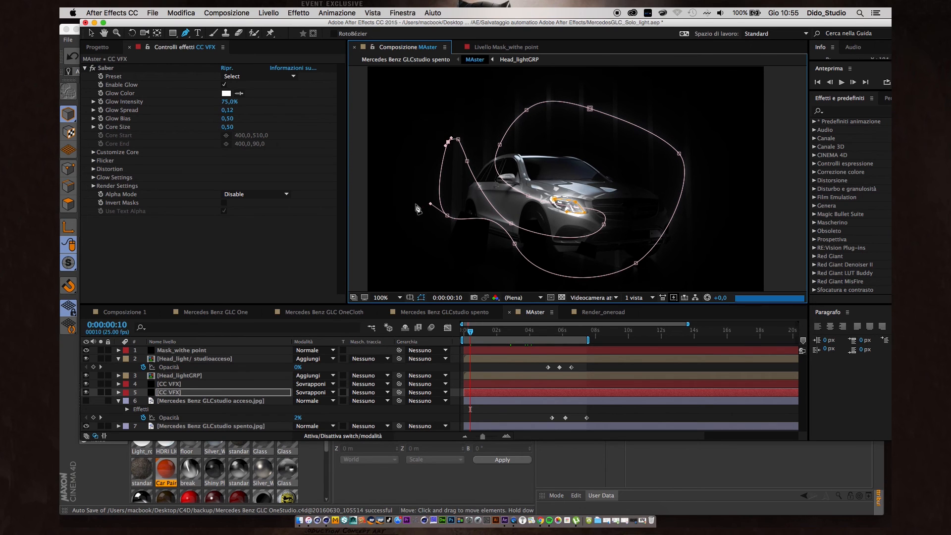
pyautogui.press('v')
pyautogui.click(474, 267)
pyautogui.click(785, 223)
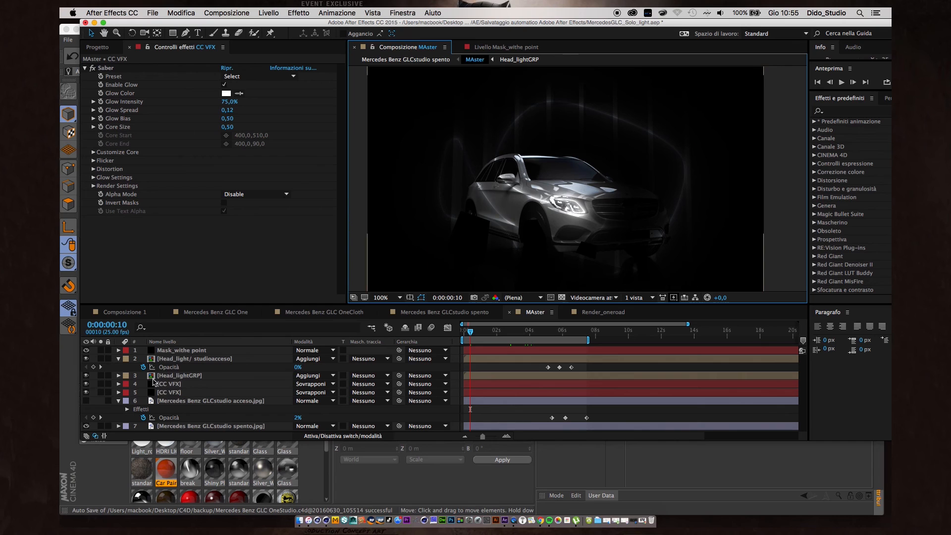
# Delete Maschera 3 from the lower CC VFX layer and collapse the layer's mask list
pyautogui.click(171, 384)
pyautogui.click(173, 392)
pyautogui.press('m')
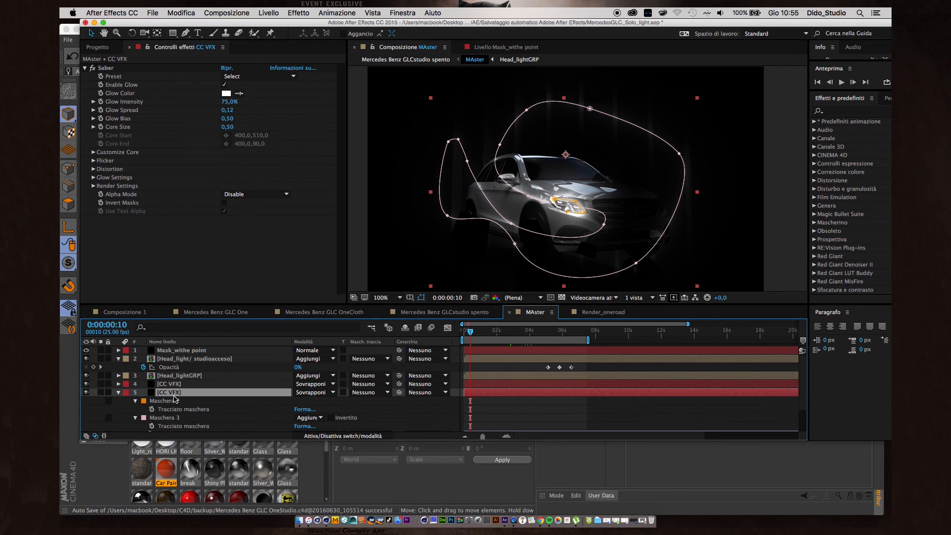
pyautogui.click(172, 419)
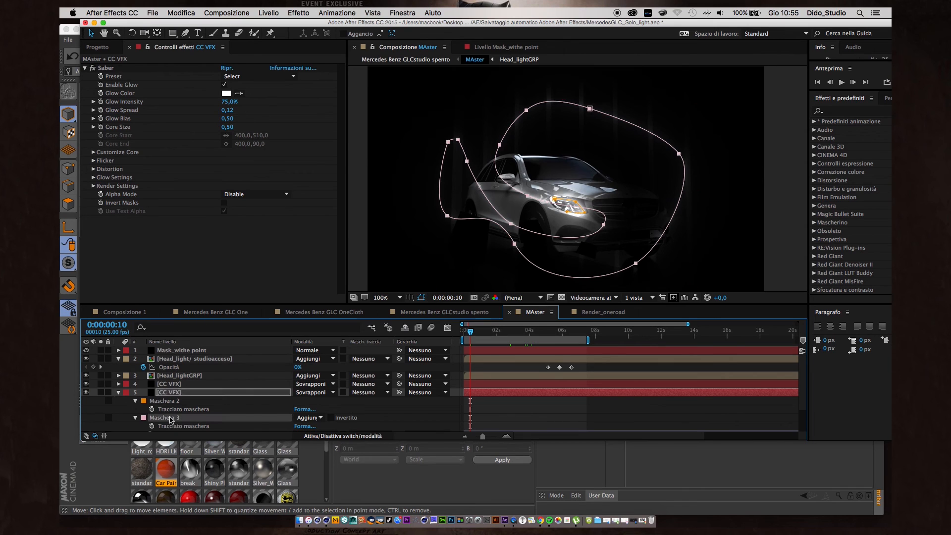
pyautogui.press('Delete')
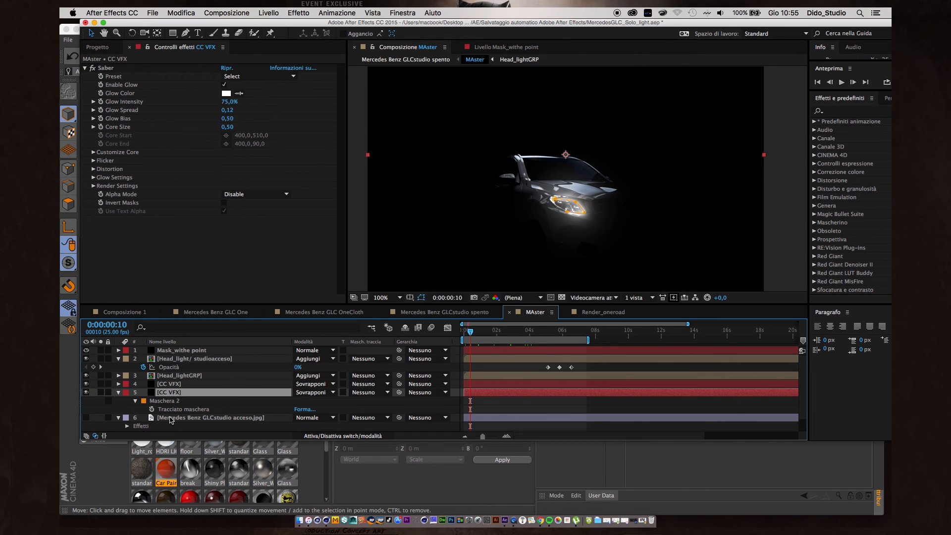
pyautogui.click(118, 393)
# Move the MAster composition's time to 0:00:06:03 and open the Head_lightGRP composition
pyautogui.click(163, 385)
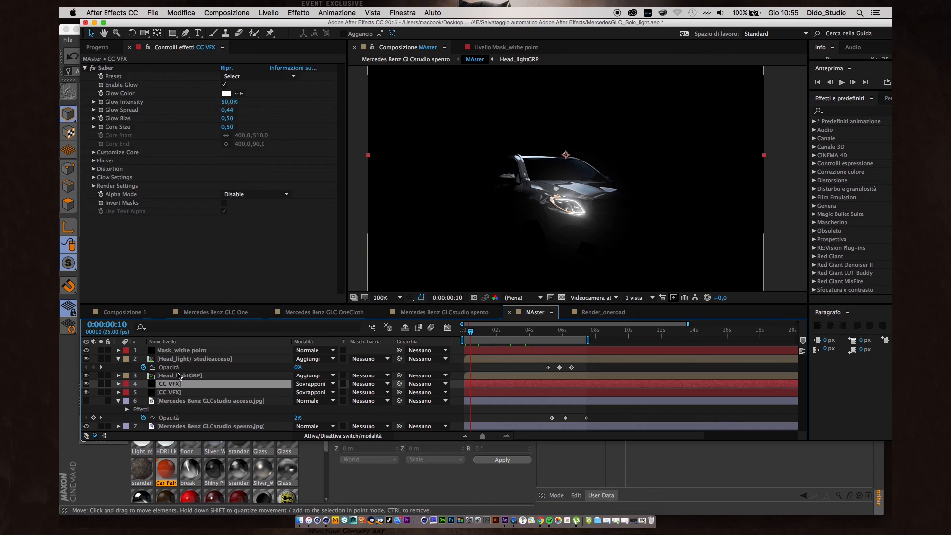
pyautogui.click(177, 376)
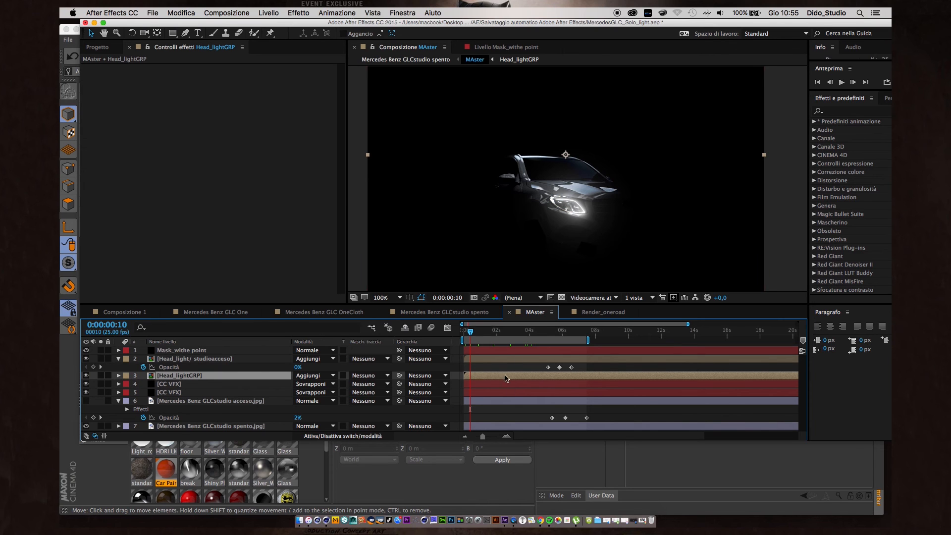
pyautogui.moveTo(543, 333); pyautogui.dragTo(564, 331)
pyautogui.click(178, 384)
pyautogui.click(178, 377)
pyautogui.doubleClick(179, 377)
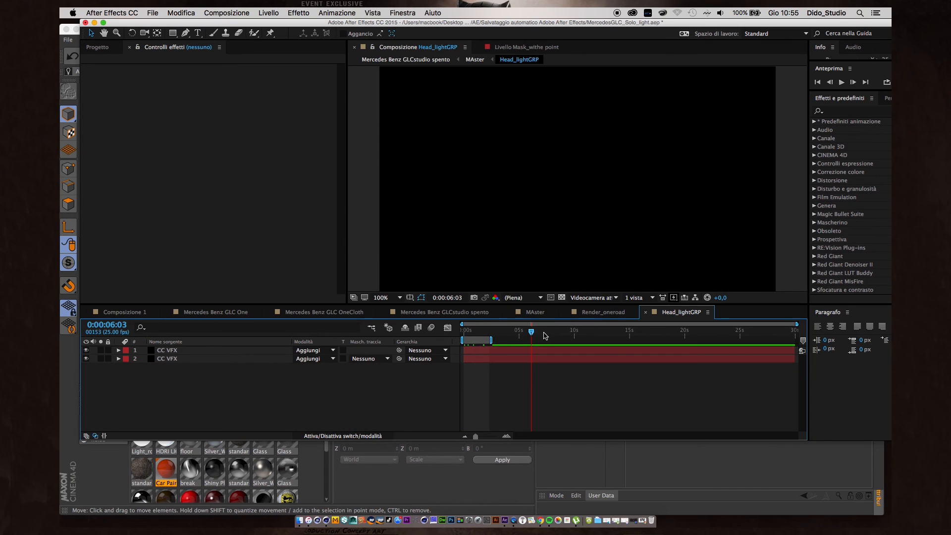
# Move the Head_lightGRP composition to 0:00:00:00 and examine the upper CC VFX layer's mask and the Saber settings of both layers
pyautogui.moveTo(475, 333)
pyautogui.mouseDown()
pyautogui.moveTo(540, 332)
pyautogui.moveTo(476, 332)
pyautogui.moveTo(561, 350)
pyautogui.moveTo(447, 362)
pyautogui.moveTo(471, 361)
pyautogui.moveTo(458, 365)
pyautogui.mouseUp()
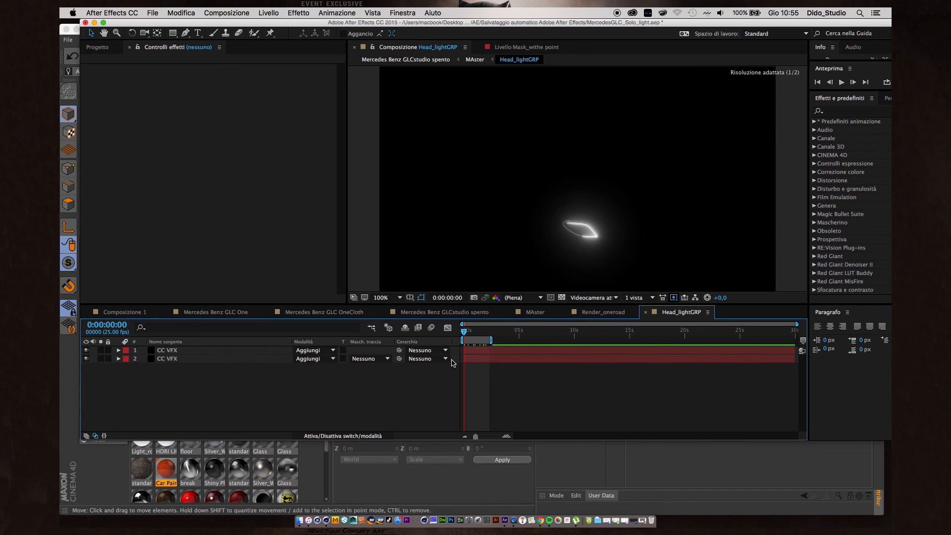
pyautogui.click(172, 350)
pyautogui.press('m')
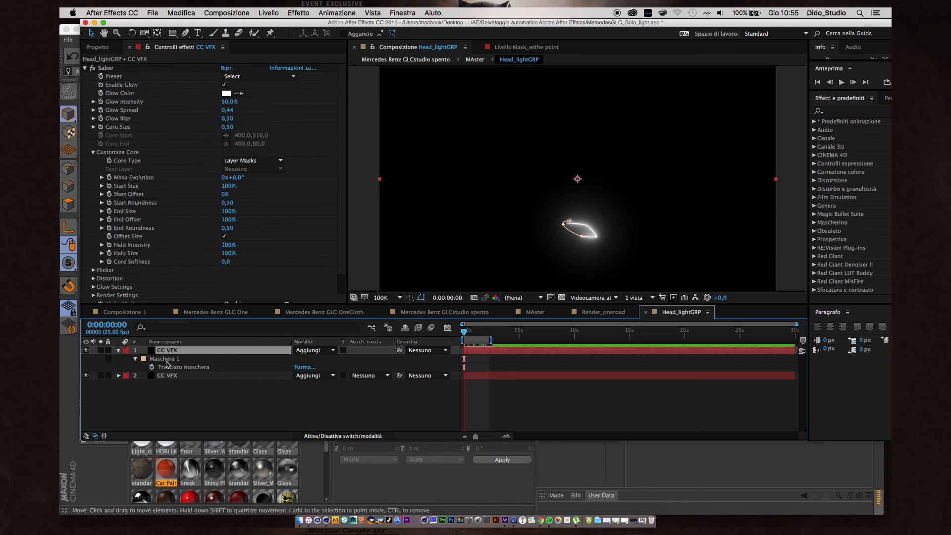
pyautogui.click(166, 363)
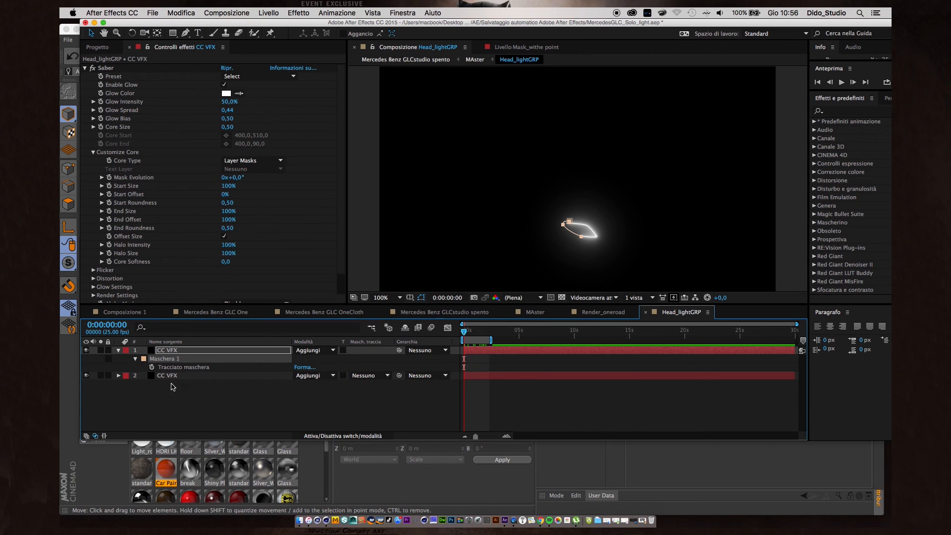
pyautogui.click(169, 375)
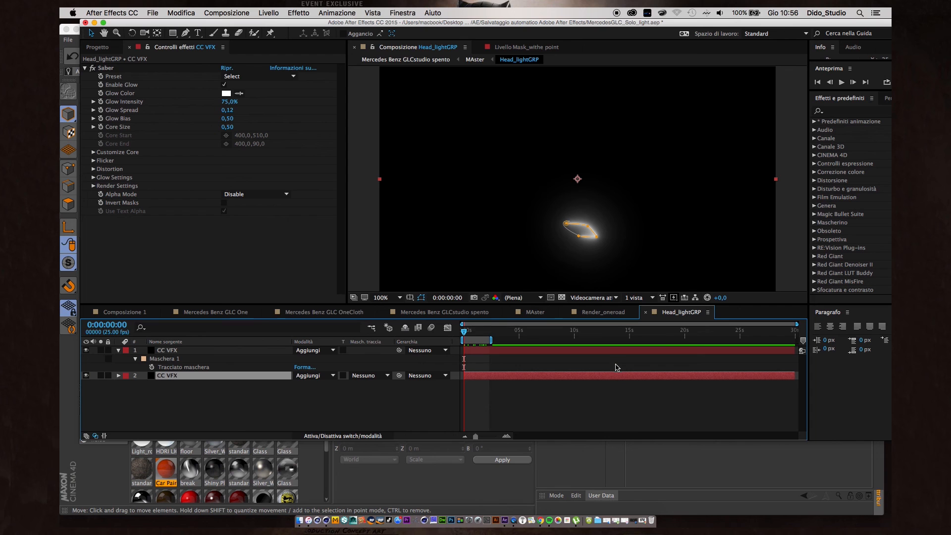
# Return to the MAster composition, select the Mask_withe point layer, and review its blending mode options without changing the mode
pyautogui.click(613, 312)
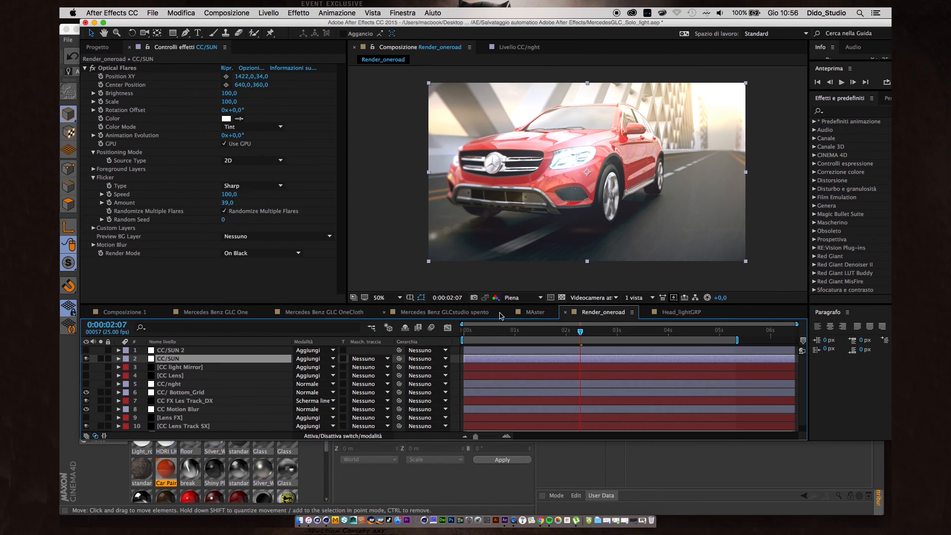
pyautogui.click(536, 313)
pyautogui.click(86, 351)
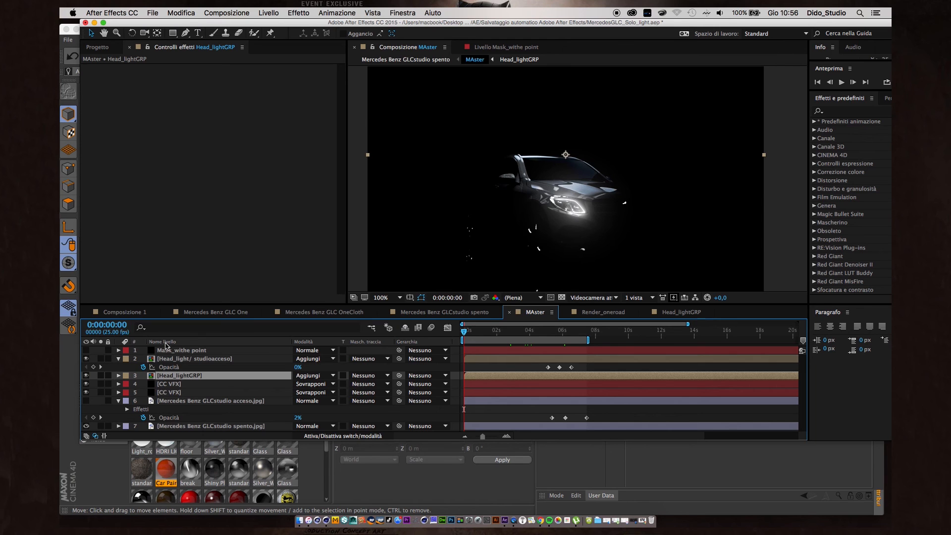
pyautogui.click(187, 353)
pyautogui.click(310, 350)
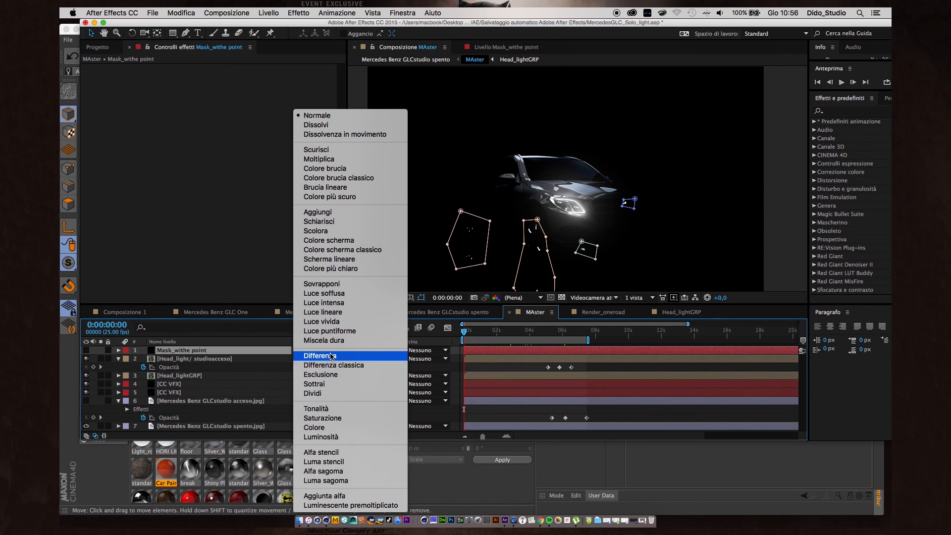
pyautogui.click(218, 371)
# Scrub the MAster composition to 0:00:06:01 and back to 0:00:00:02, and deselect the Mask_withe point layer
pyautogui.moveTo(541, 333); pyautogui.dragTo(559, 332)
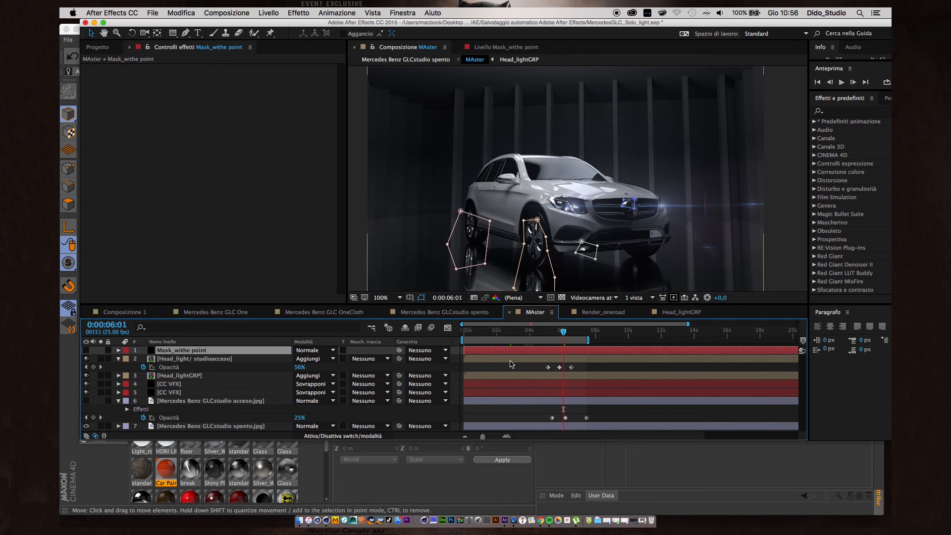
pyautogui.moveTo(527, 336); pyautogui.dragTo(465, 337)
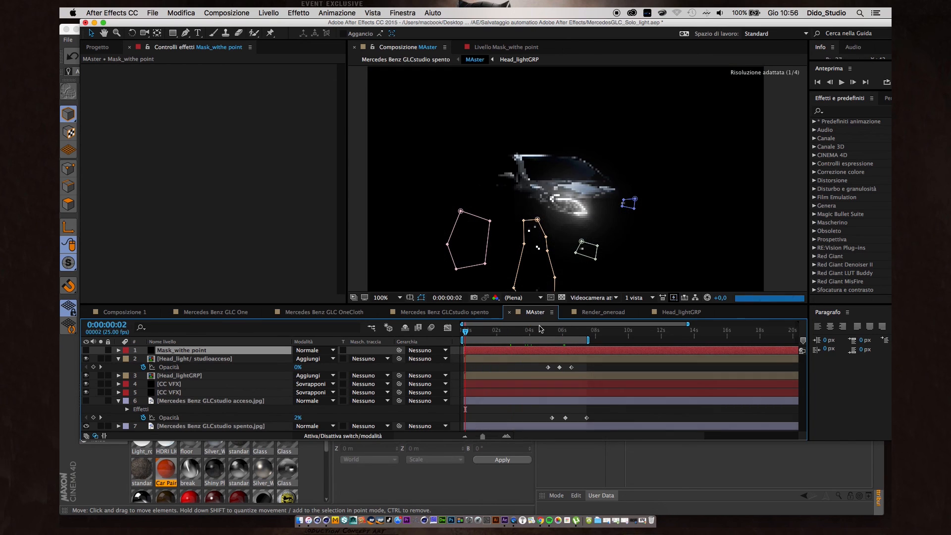
pyautogui.click(783, 226)
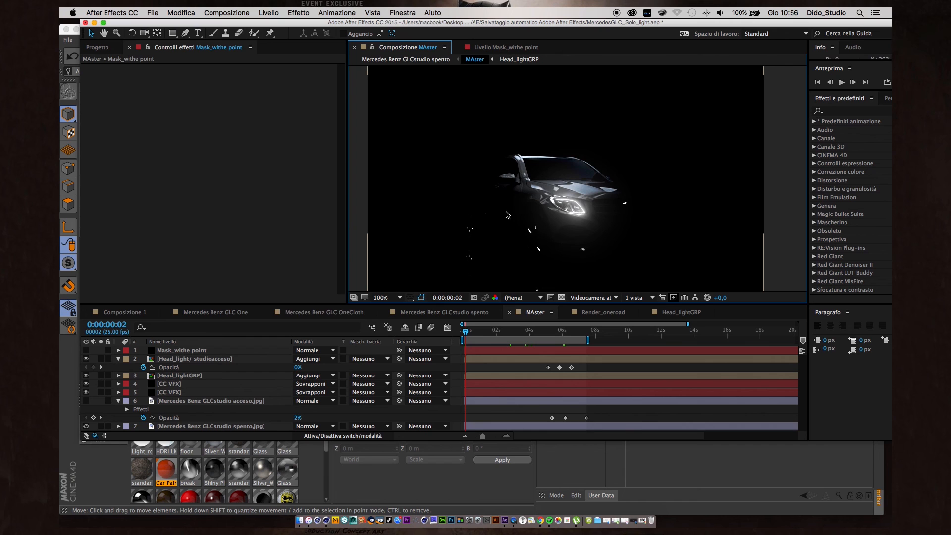
# Select the Mask_withe point layer to display its mask outlines, and toggle the layer's visibility
pyautogui.click(171, 351)
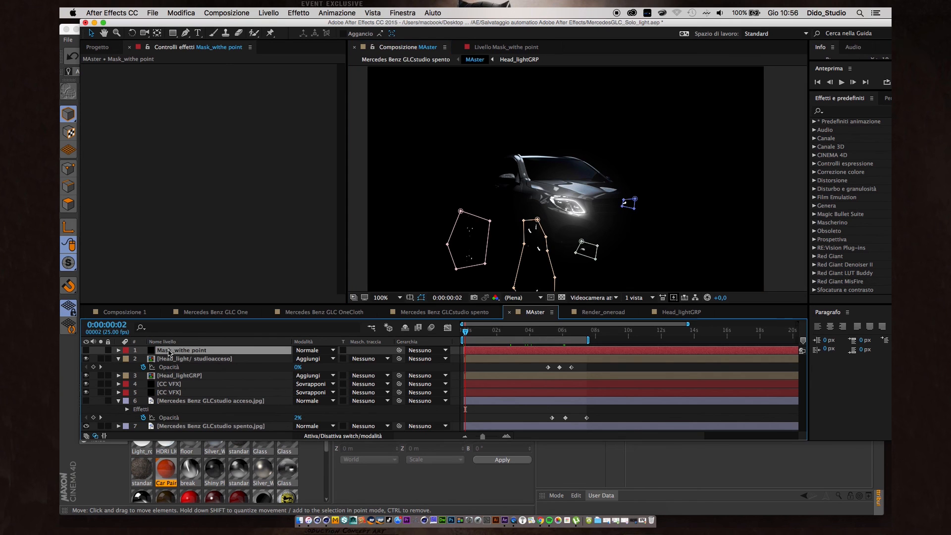
pyautogui.click(276, 17)
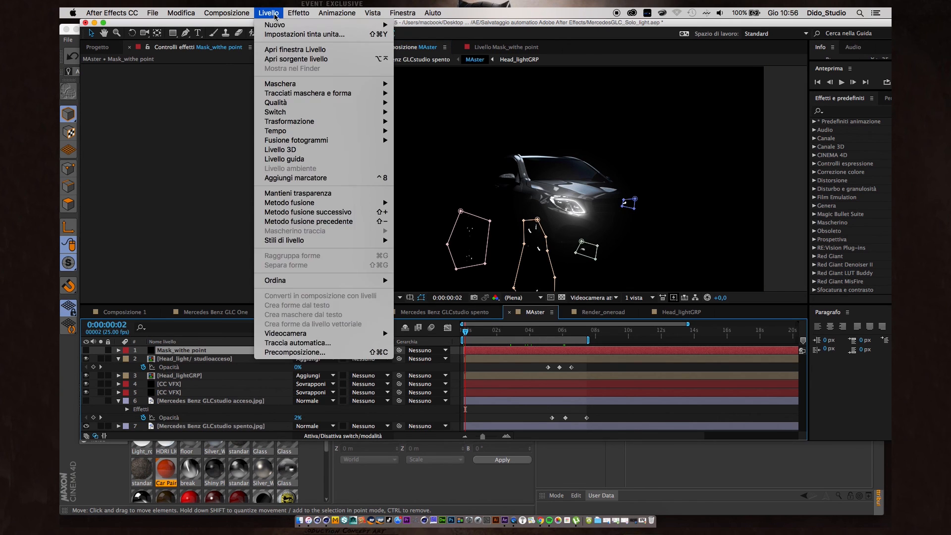
pyautogui.moveTo(376, 25)
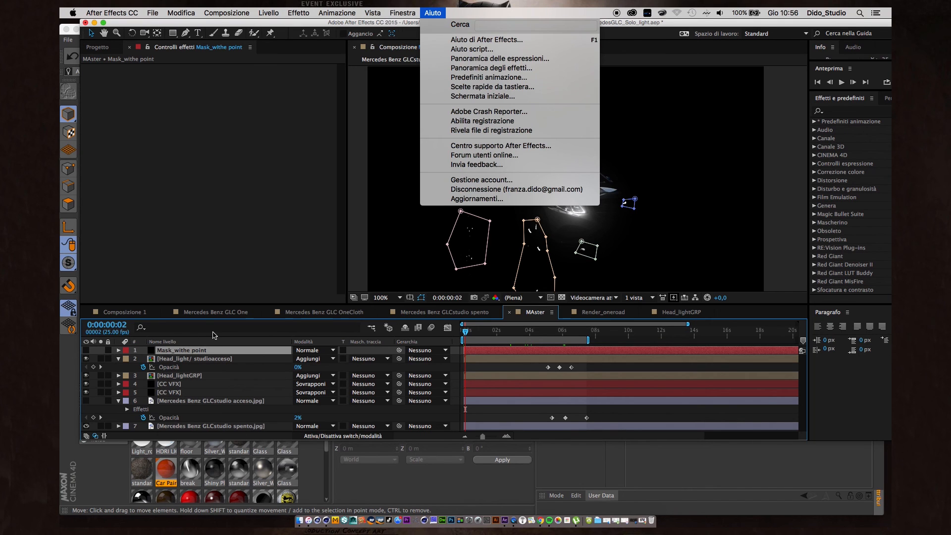
pyautogui.click(224, 342)
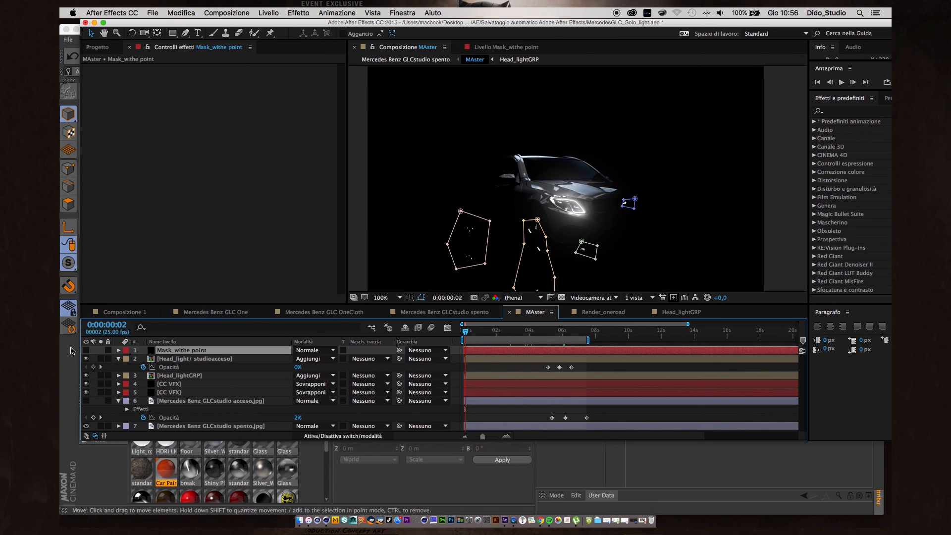
pyautogui.click(87, 350)
# Look through the other car compositions, open Mercedes Benz GLC One, and scrub it to 0:00:01:12
pyautogui.click(603, 312)
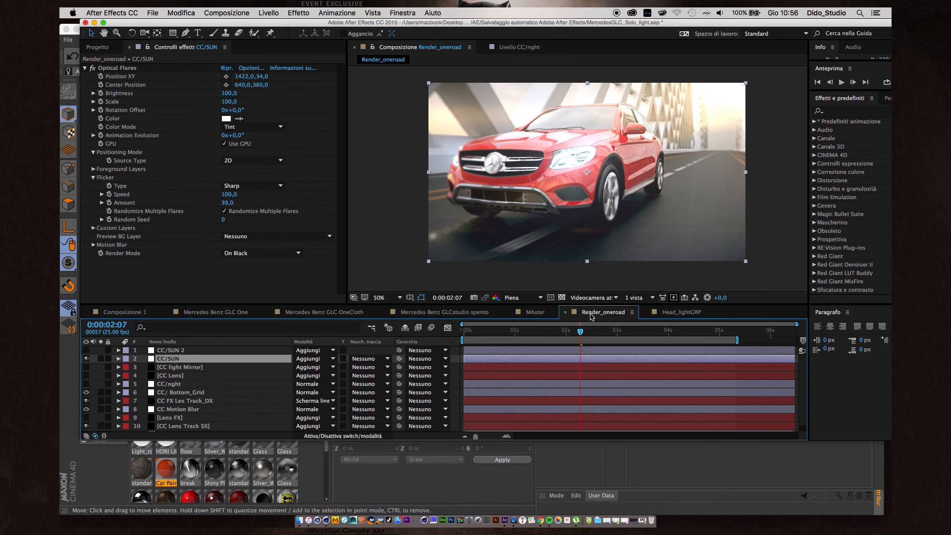
pyautogui.click(437, 313)
pyautogui.click(350, 313)
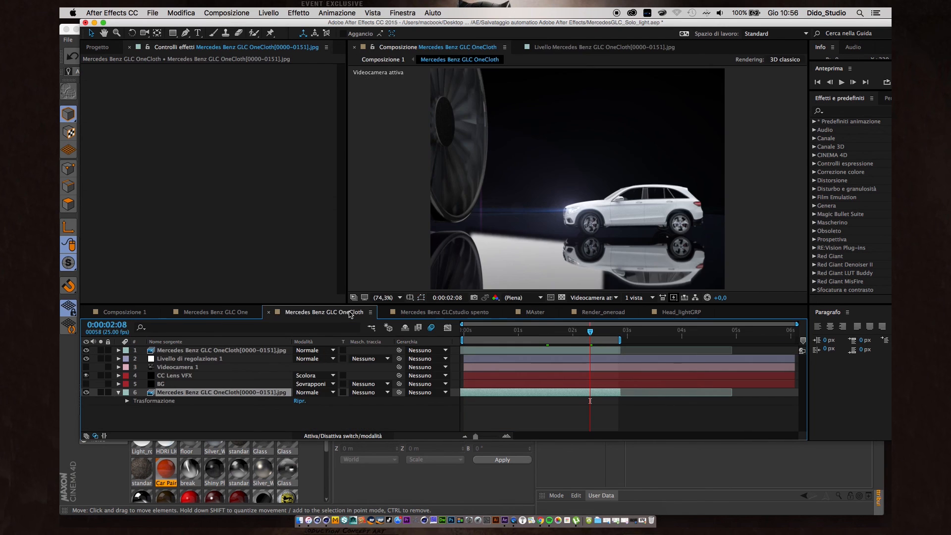
pyautogui.click(230, 313)
pyautogui.moveTo(466, 331); pyautogui.dragTo(644, 333)
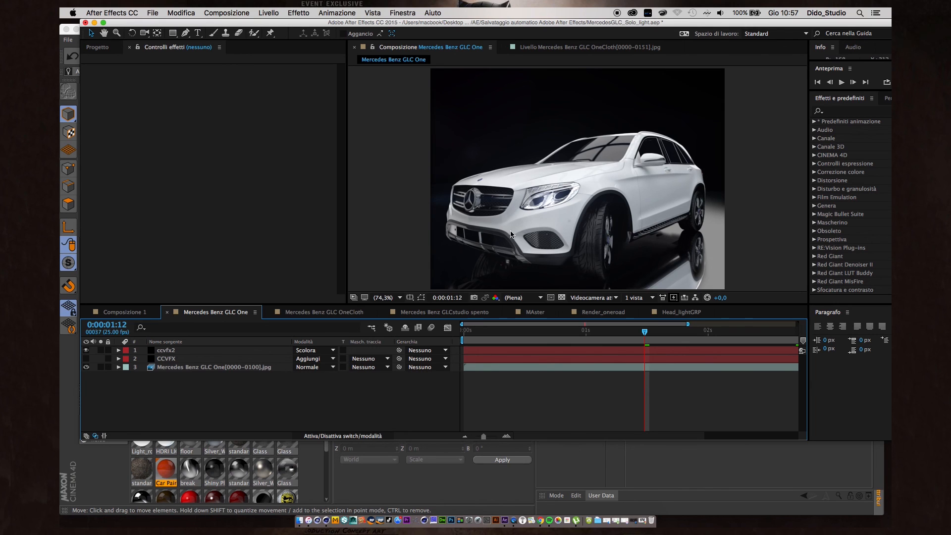
# Move the composition's time to 0:00:00:15 and hide the ccvfx2 layer while inspecting the headlight up close
pyautogui.click(479, 330)
pyautogui.press('space')
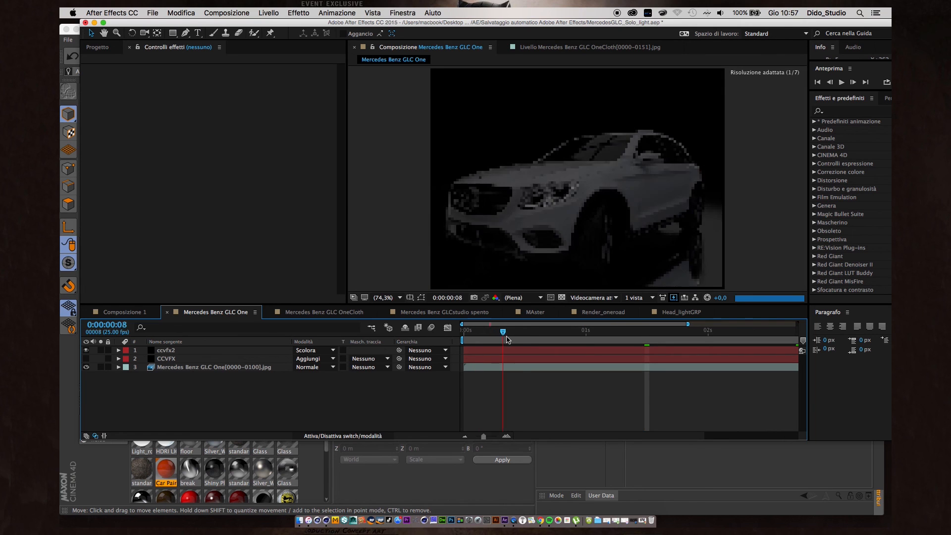
pyautogui.scroll(3, 553, 201)
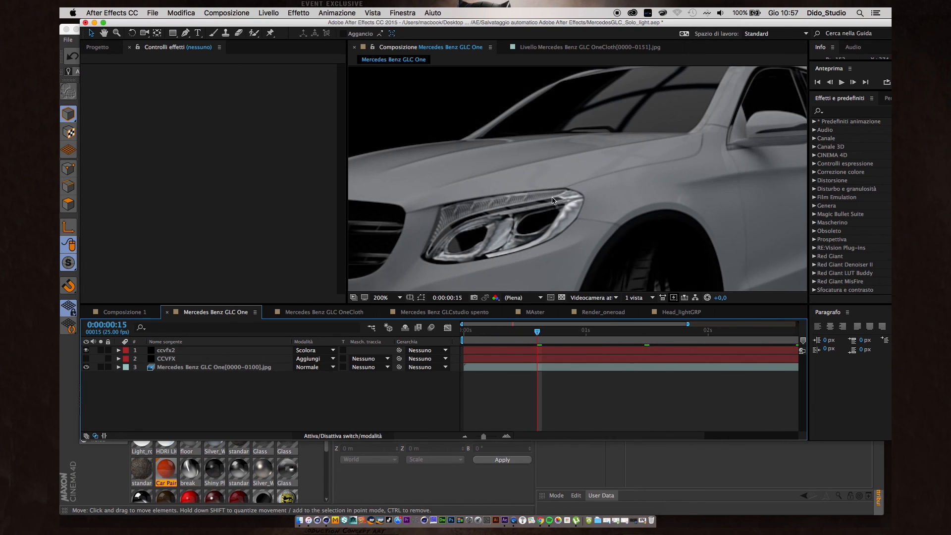
pyautogui.scroll(2, 510, 234)
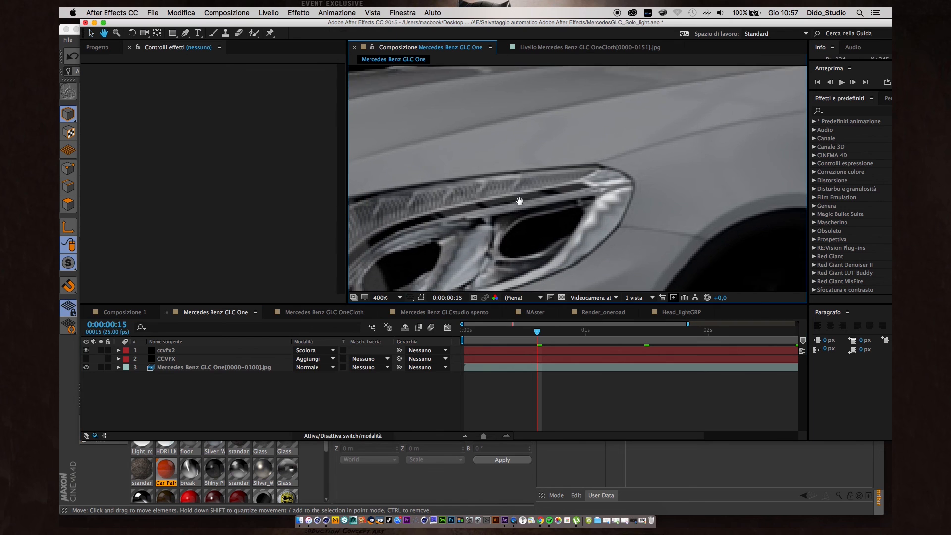
pyautogui.click(87, 350)
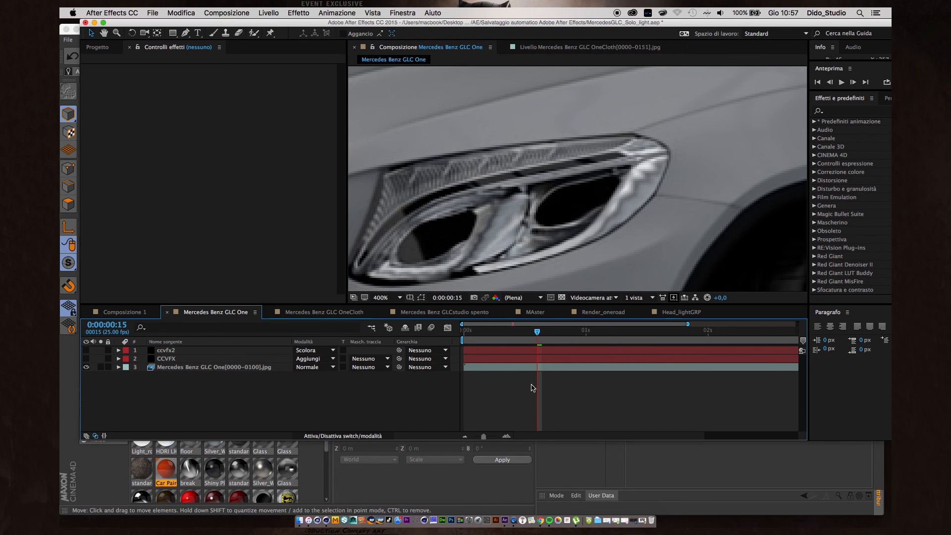
# Examine the headlight lighting up in the plain render by scrubbing through the composition, ending at 0:00:02:07
pyautogui.press('space')
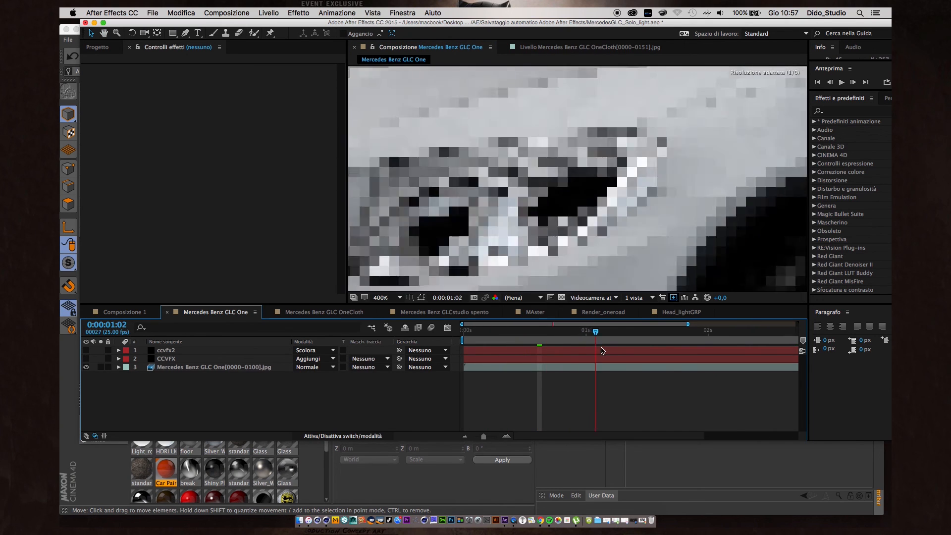
pyautogui.scroll(-4, 548, 269)
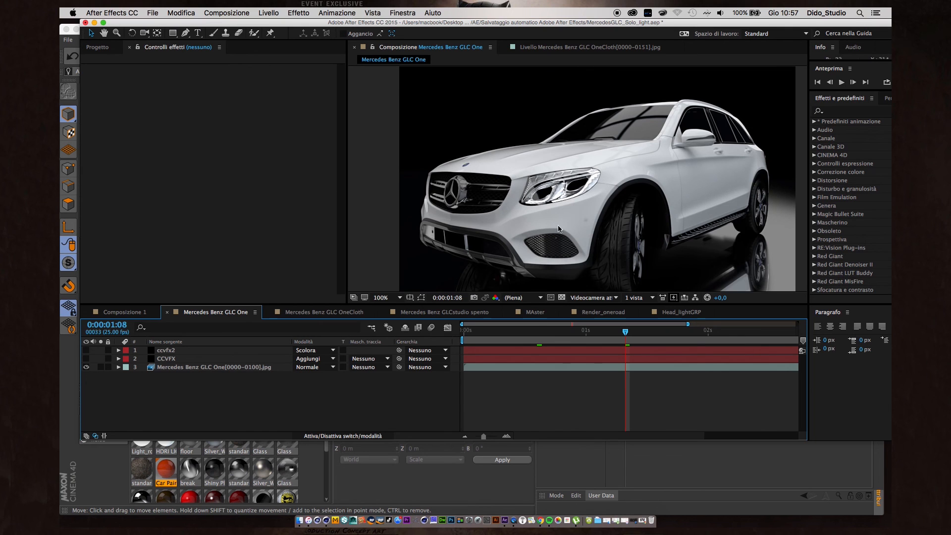
pyautogui.scroll(1, 584, 196)
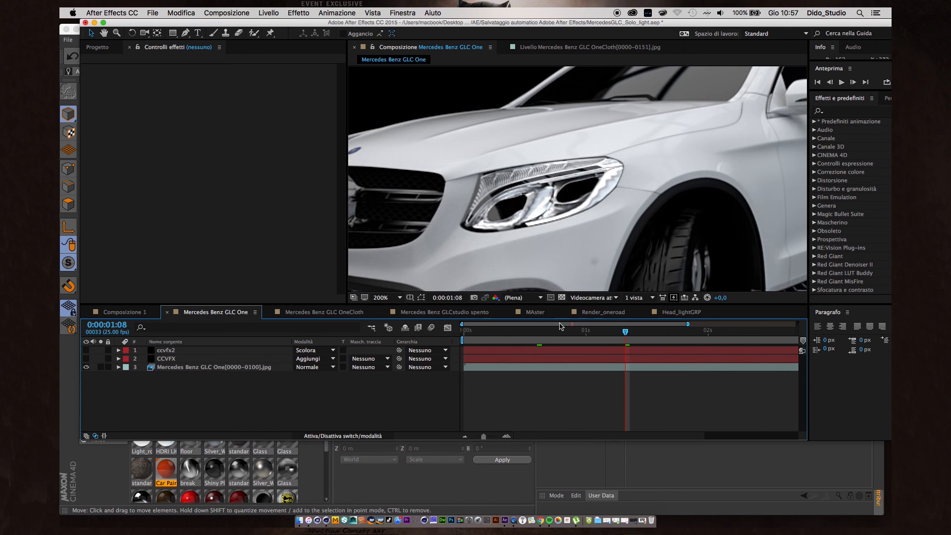
pyautogui.click(474, 332)
pyautogui.moveTo(475, 333); pyautogui.dragTo(666, 378)
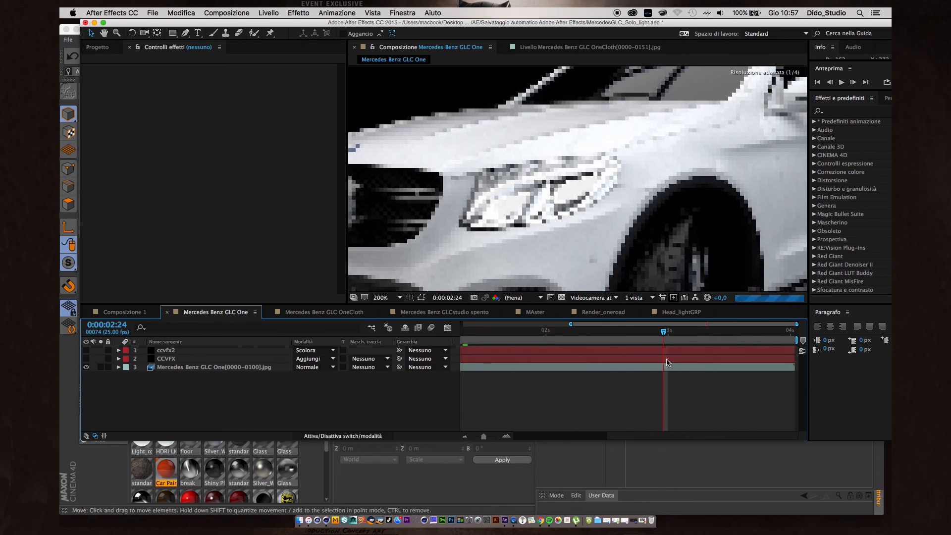
pyautogui.click(581, 332)
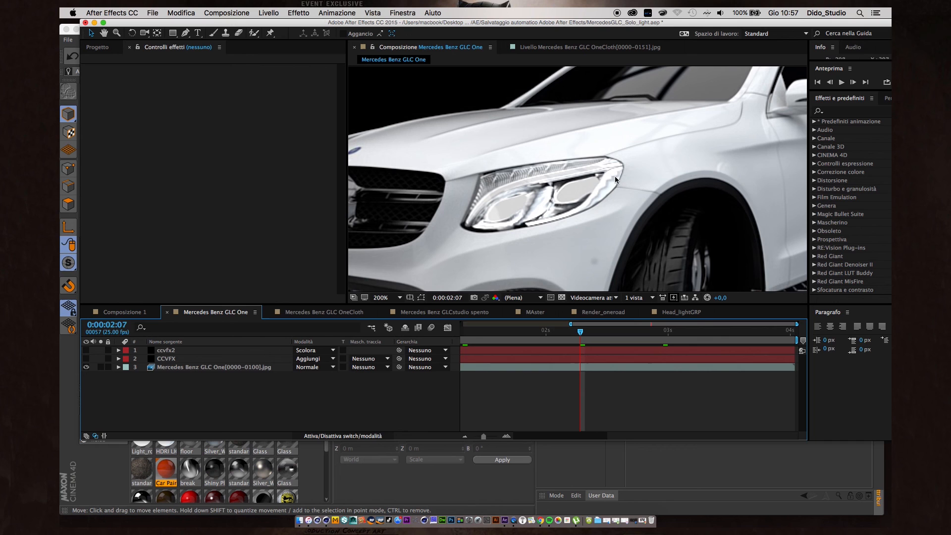
# Show the CCVFX and ccvfx2 layers and check the headlight flare on the whole car
pyautogui.click(86, 358)
pyautogui.click(87, 350)
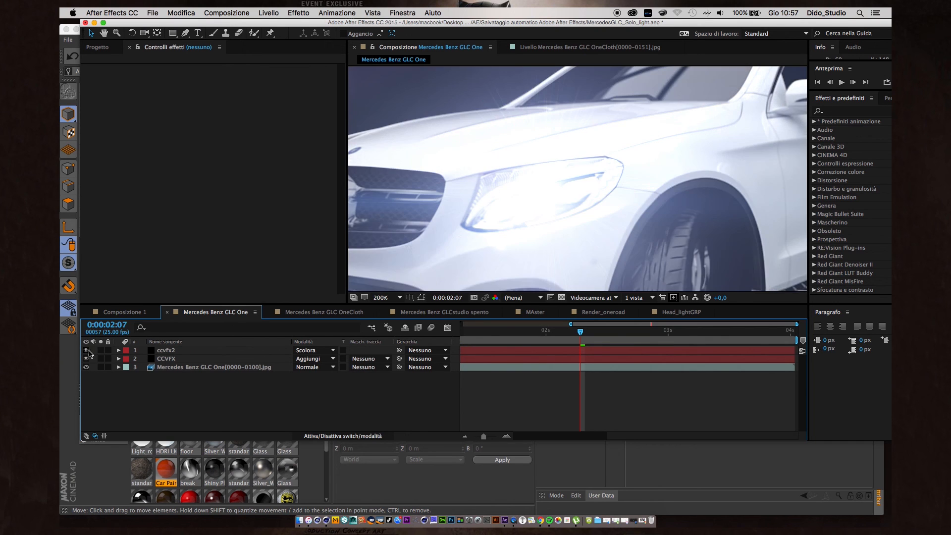
pyautogui.scroll(-2, 579, 219)
pyautogui.scroll(2, 578, 219)
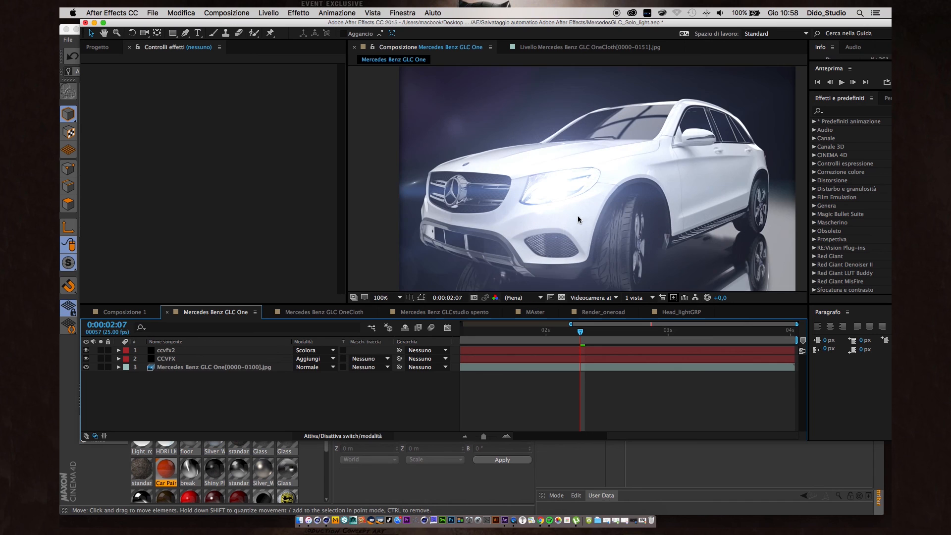
# Compare the car with ccvfx2 hidden and shown, check both flare layers' effects, and expand the Controllo sfocatura settings of ccvfx2
pyautogui.click(169, 351)
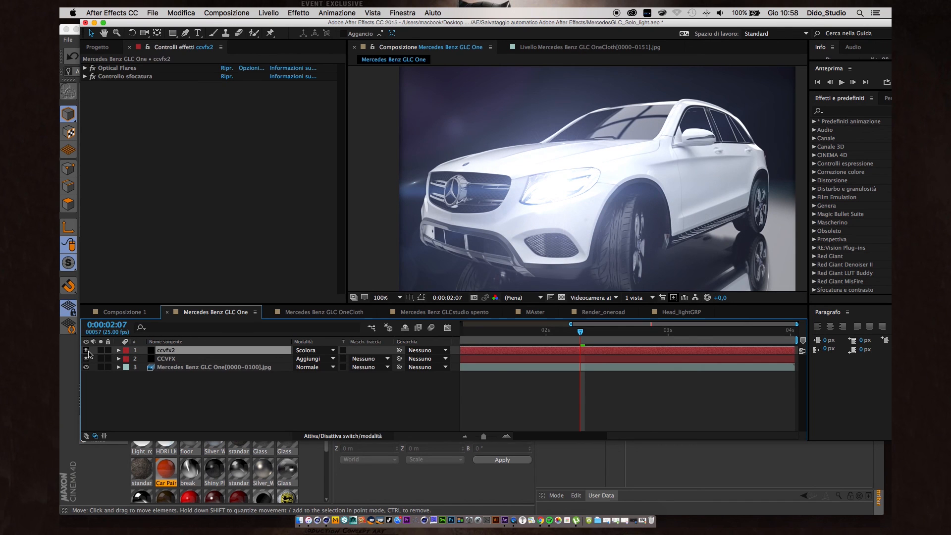
pyautogui.click(86, 350)
pyautogui.click(168, 359)
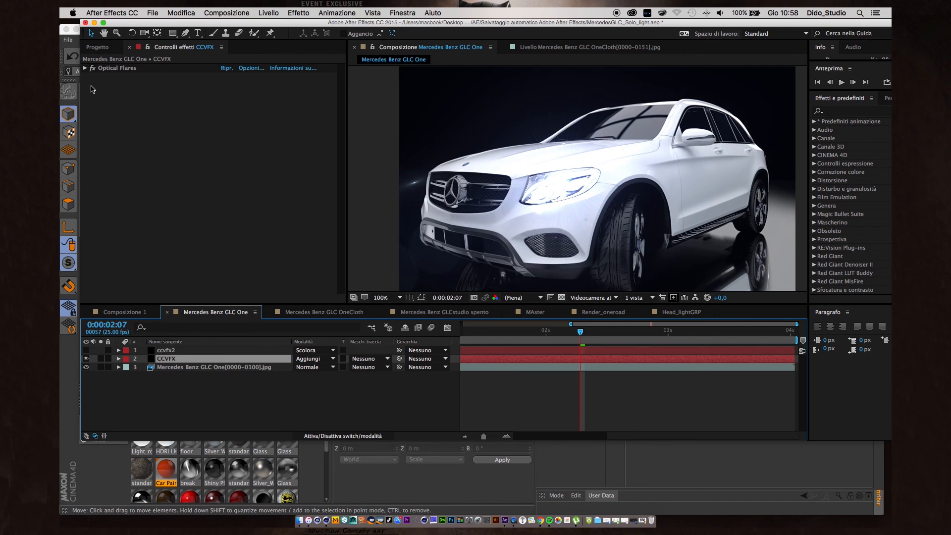
pyautogui.click(170, 350)
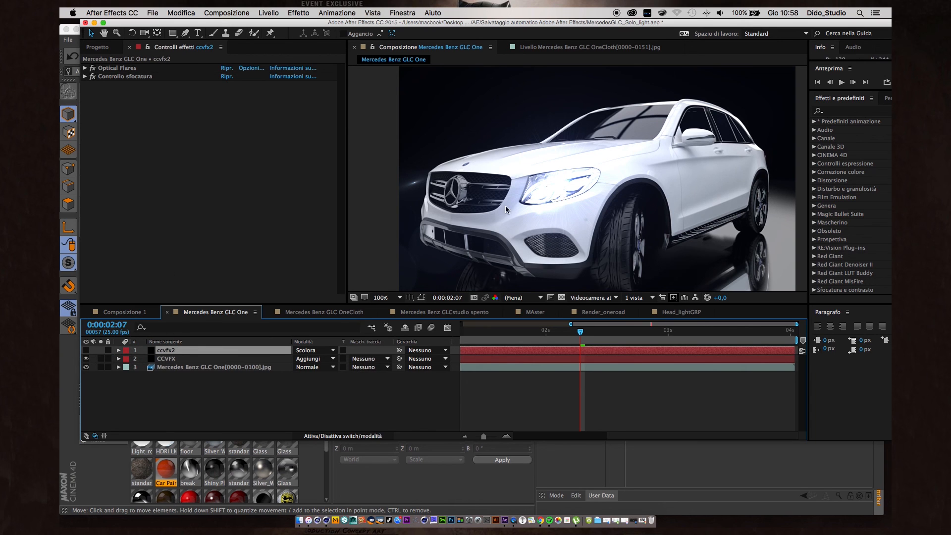
pyautogui.click(86, 351)
pyautogui.click(85, 77)
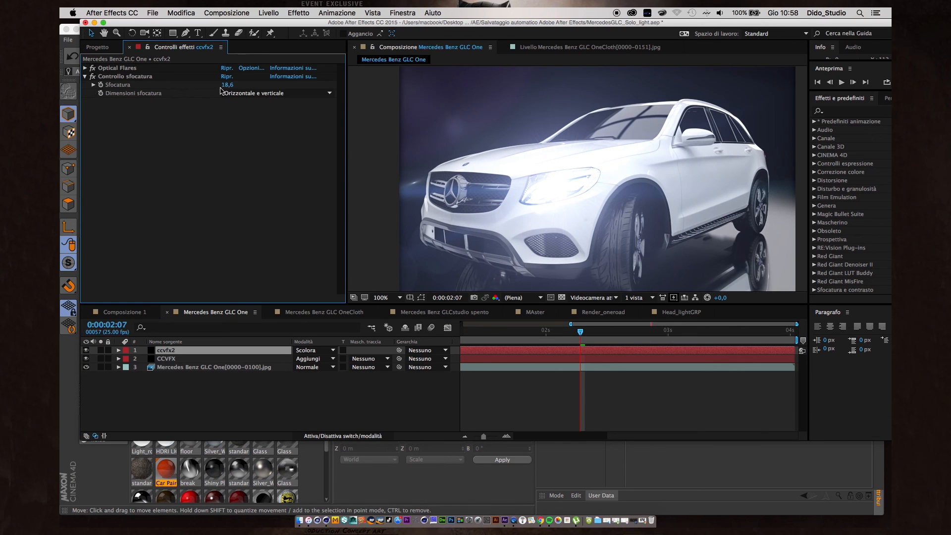
# Check the whole flare-lit frame and switch to the Mercedes Benz GLC OneStudio.c4d scene in Cinema 4D
pyautogui.scroll(-2, 563, 210)
pyautogui.scroll(2, 563, 208)
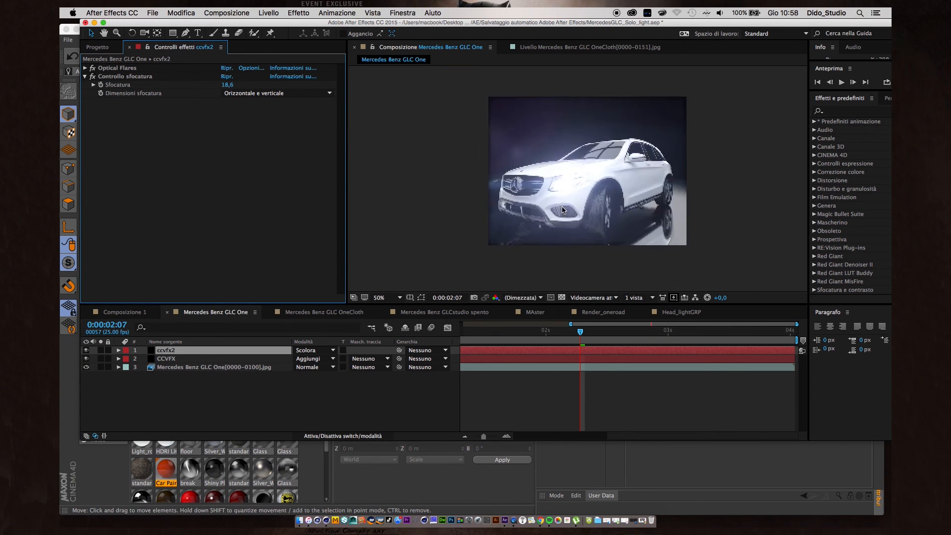
pyautogui.moveTo(642, 513)
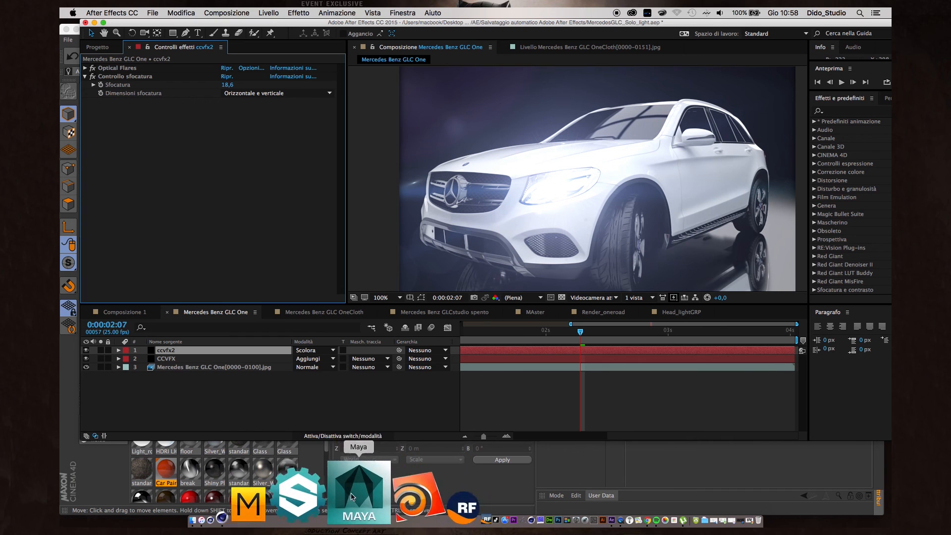
pyautogui.click(295, 493)
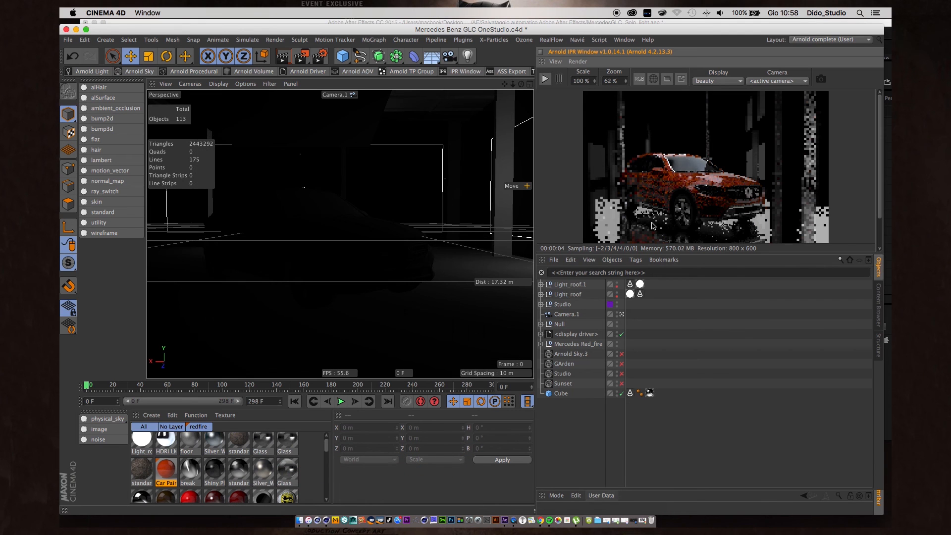
# Switch to the Mercedes Benz GLC OneRoad.c4d project, enlarge the Arnold IPR preview, run its live render and collapse the display driver's children
pyautogui.press('v')
pyautogui.moveTo(389, 275)
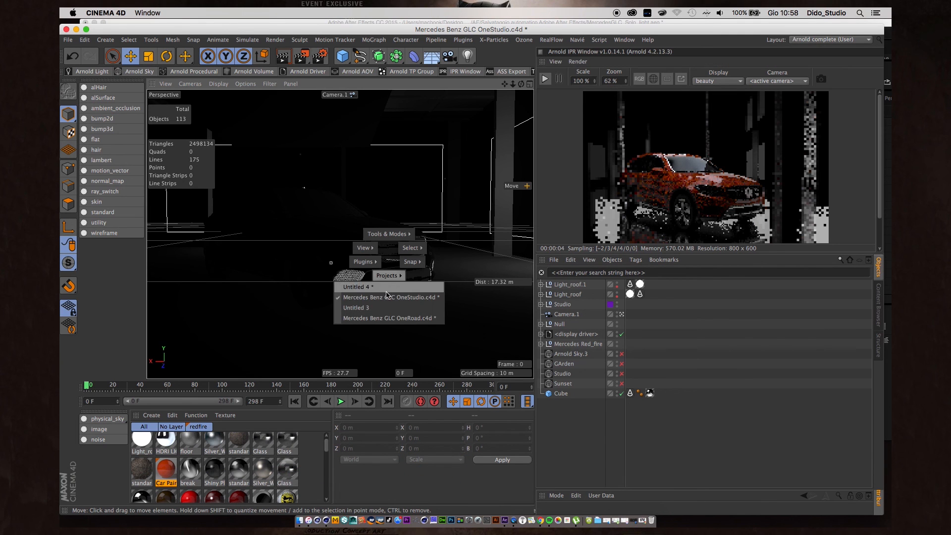
pyautogui.click(383, 318)
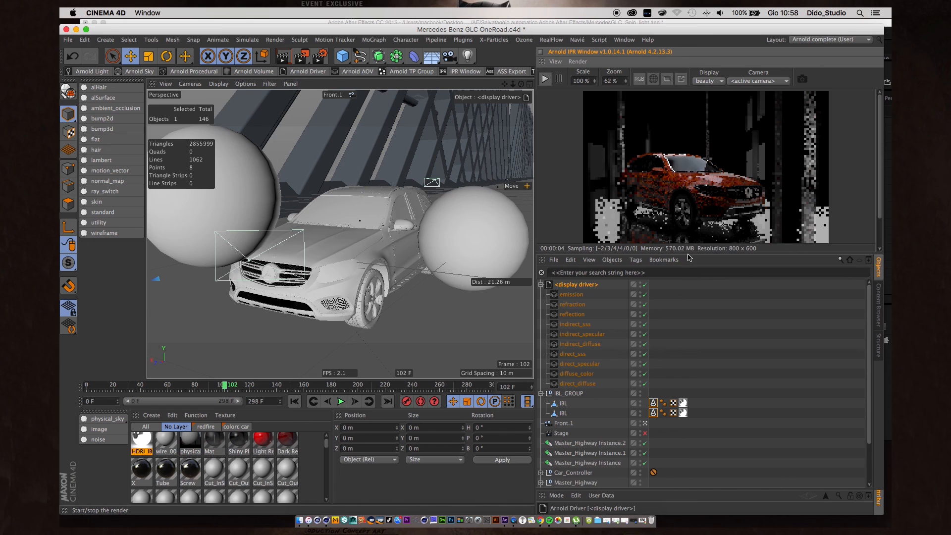
pyautogui.moveTo(692, 257); pyautogui.dragTo(726, 355)
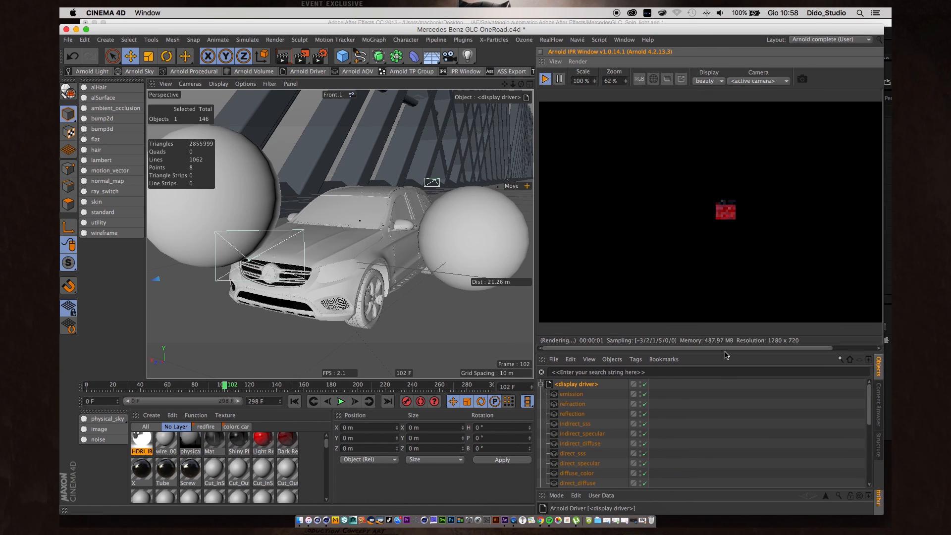
pyautogui.click(542, 384)
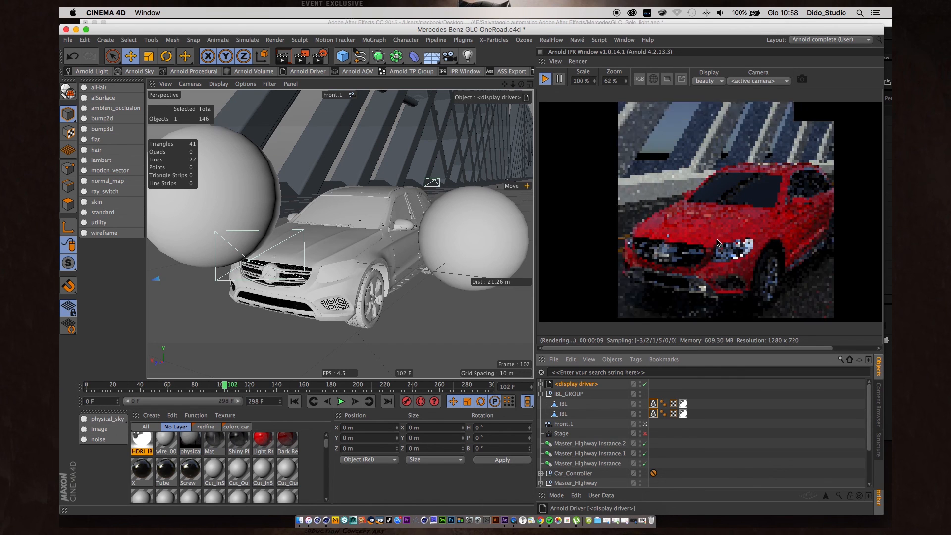
# Reframe the Front.1 camera to a lower front three-quarter view of the car on the bridge road
pyautogui.keyDown('alt'); pyautogui.moveTo(346, 280); pyautogui.dragTo(343, 241); pyautogui.keyUp('alt')
pyautogui.keyDown('alt'); pyautogui.moveTo(346, 281); pyautogui.dragTo(385, 260); pyautogui.keyUp('alt')
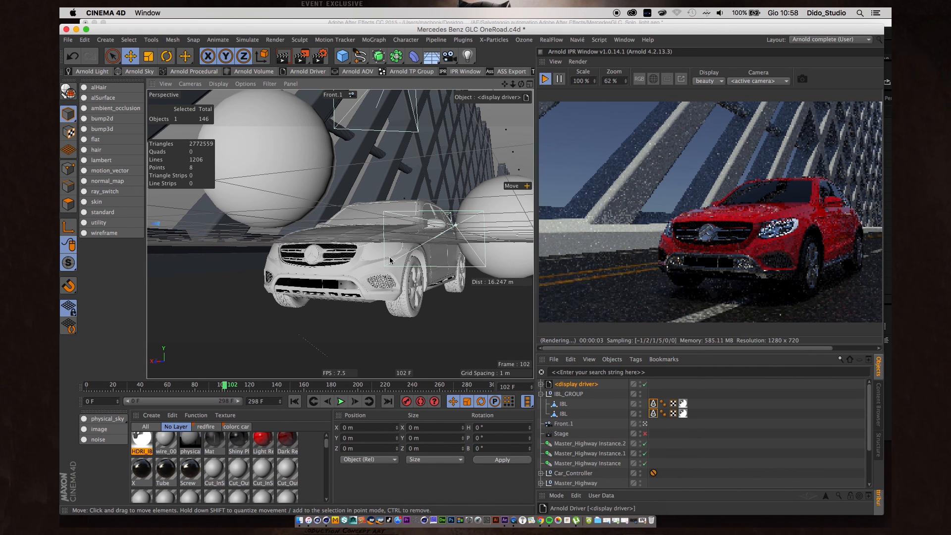
pyautogui.keyDown('alt'); pyautogui.moveTo(393, 267); pyautogui.dragTo(362, 292); pyautogui.keyUp('alt')
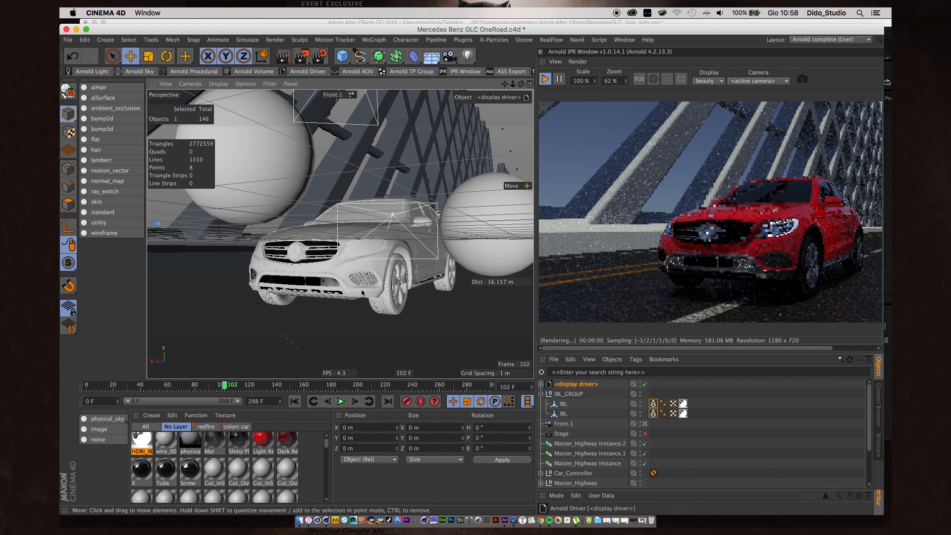
# Change the diffuse color of the redfire layer's Car Paint material to blue with a hue of about 209°, and close the material's settings
pyautogui.click(206, 426)
pyautogui.click(144, 442)
pyautogui.doubleClick(147, 444)
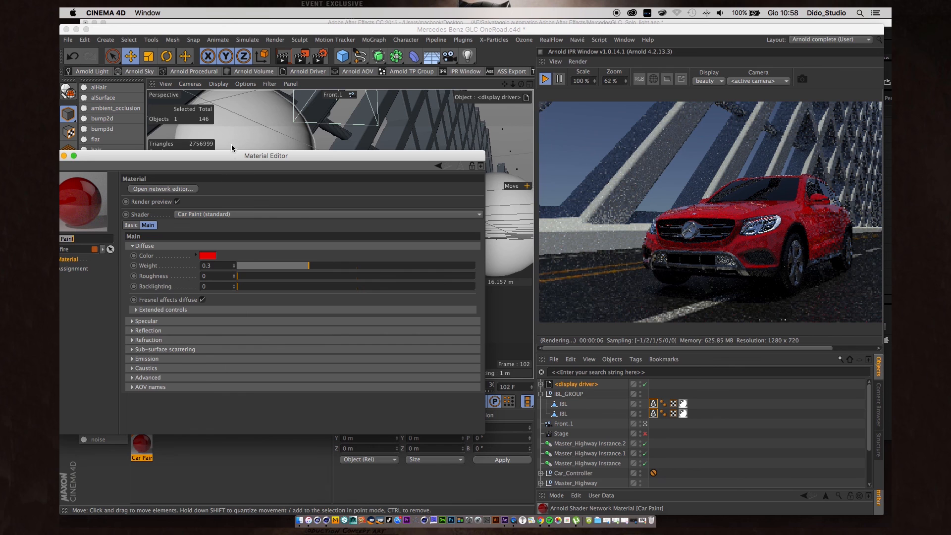
pyautogui.moveTo(230, 159); pyautogui.dragTo(261, 129)
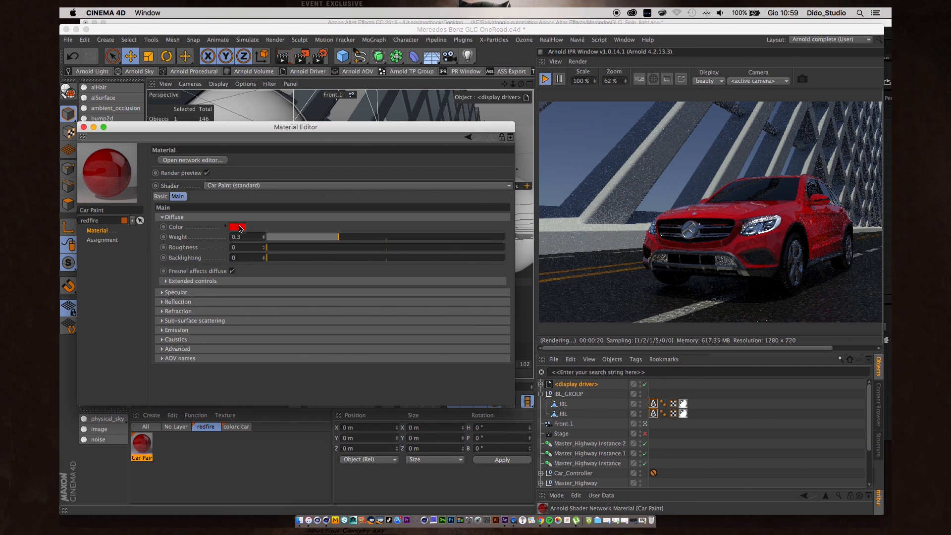
pyautogui.click(239, 227)
pyautogui.click(261, 194)
pyautogui.click(274, 194)
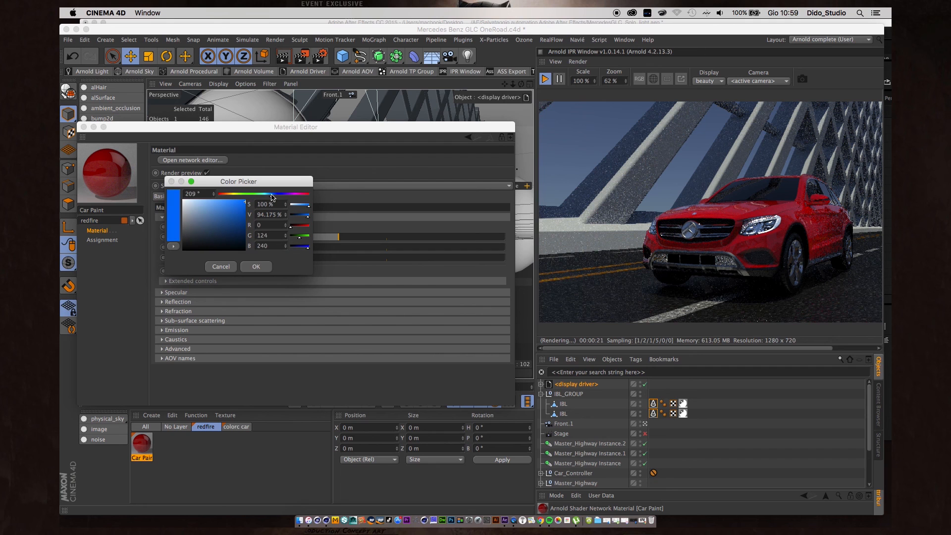
pyautogui.click(256, 266)
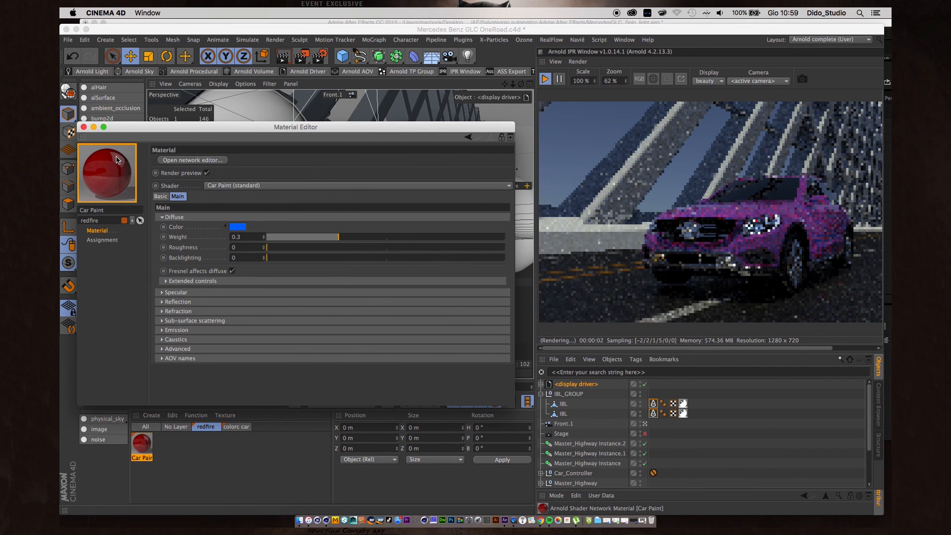
pyautogui.click(84, 127)
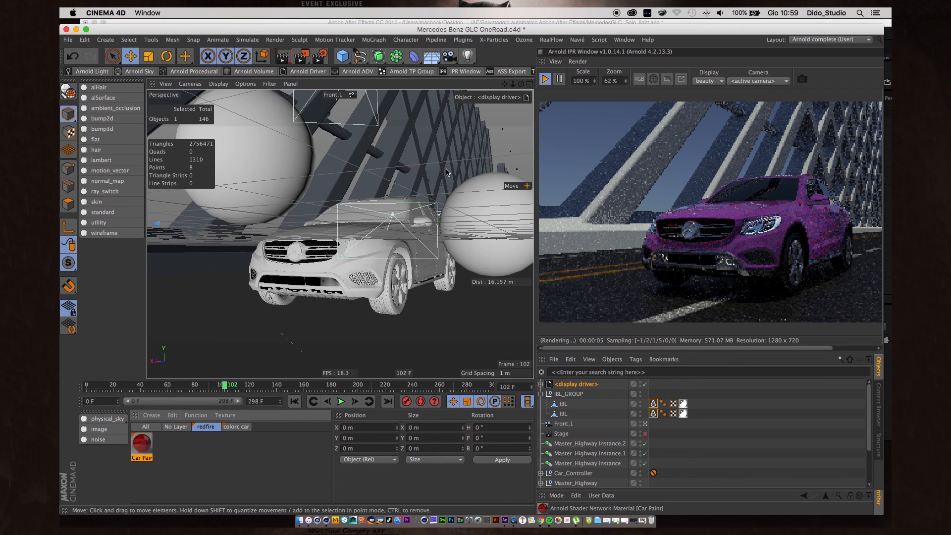